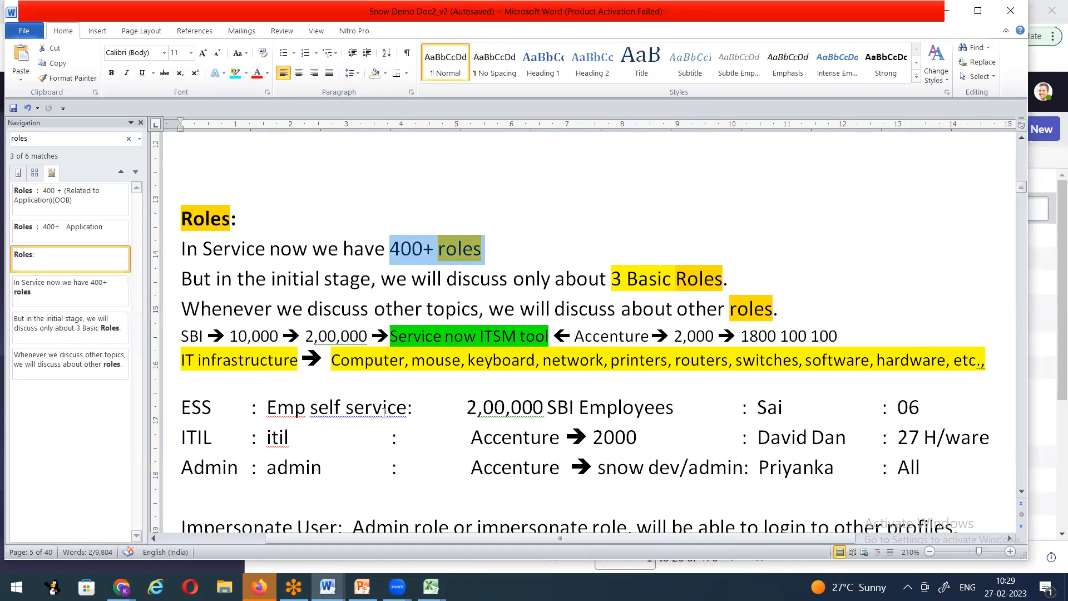
Step: Highlight '3 Basic Roles' in the notes after a glance at the Zoom meeting
drag(611, 279, 723, 279)
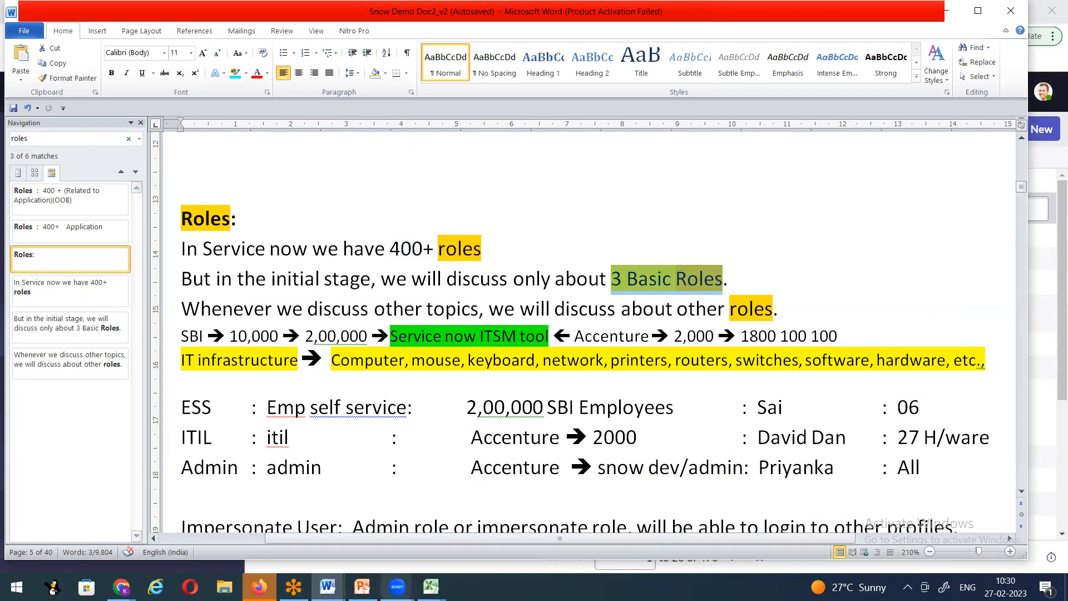
click(398, 587)
click(472, 503)
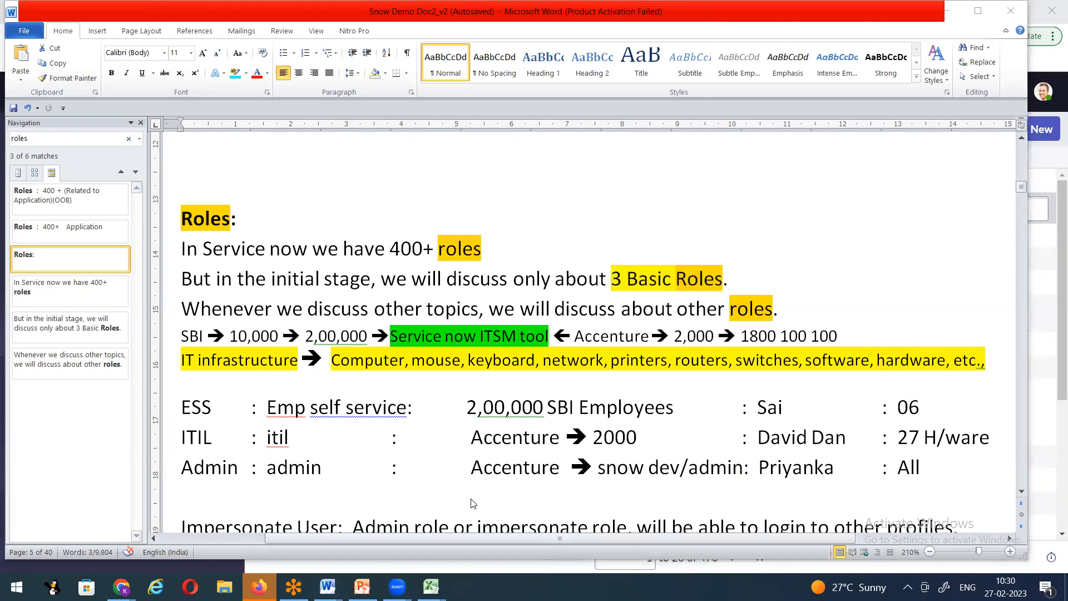
click(516, 237)
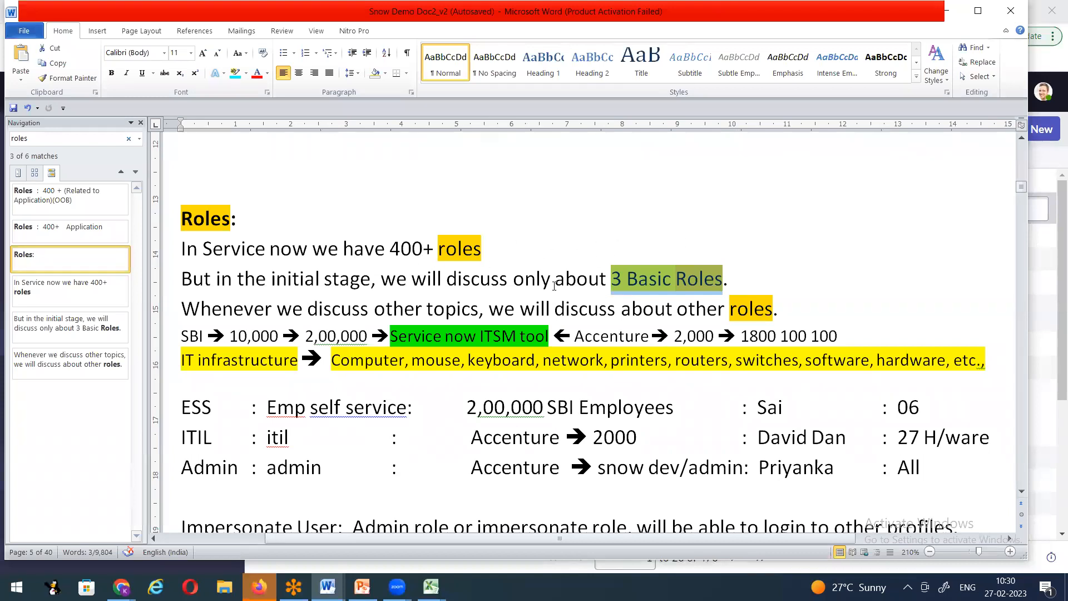
Step: Check the ServiceNow Roles list, then return to the Snow Demo Doc2_v2 notes
click(121, 587)
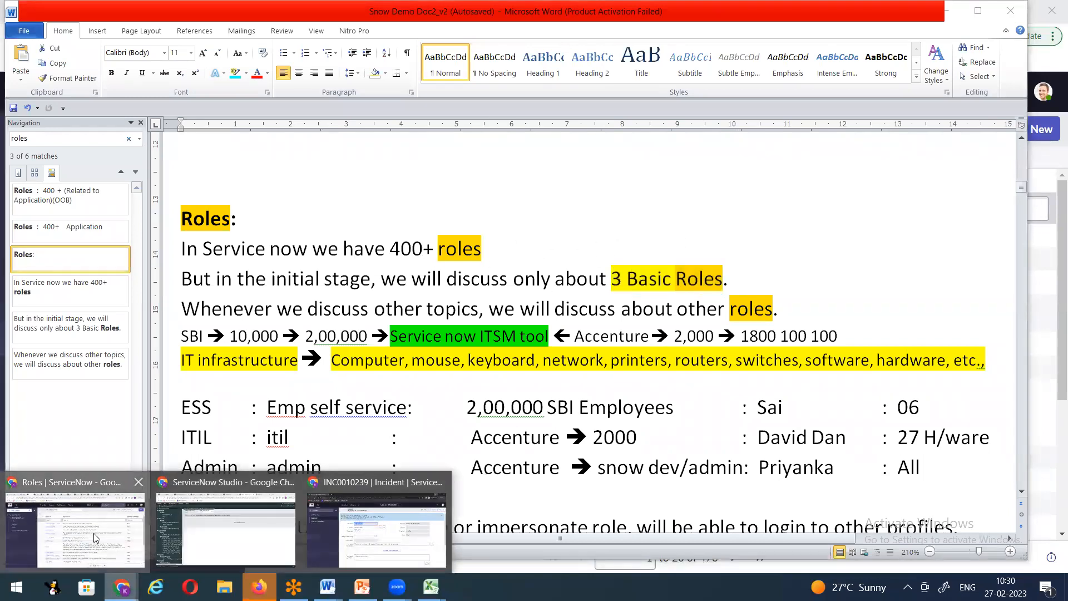
click(93, 534)
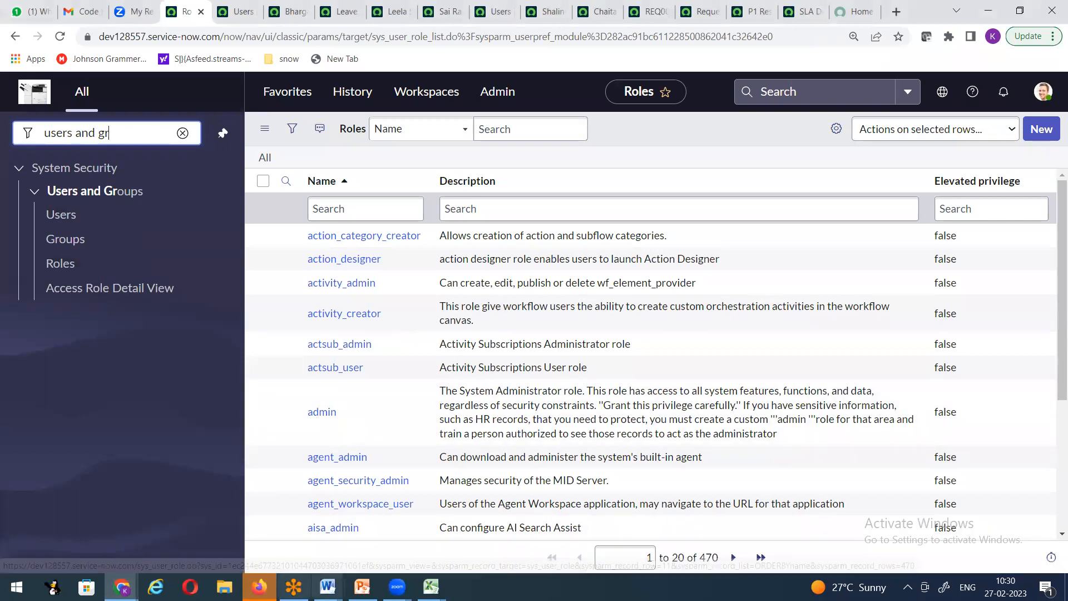
mouse_move(327, 586)
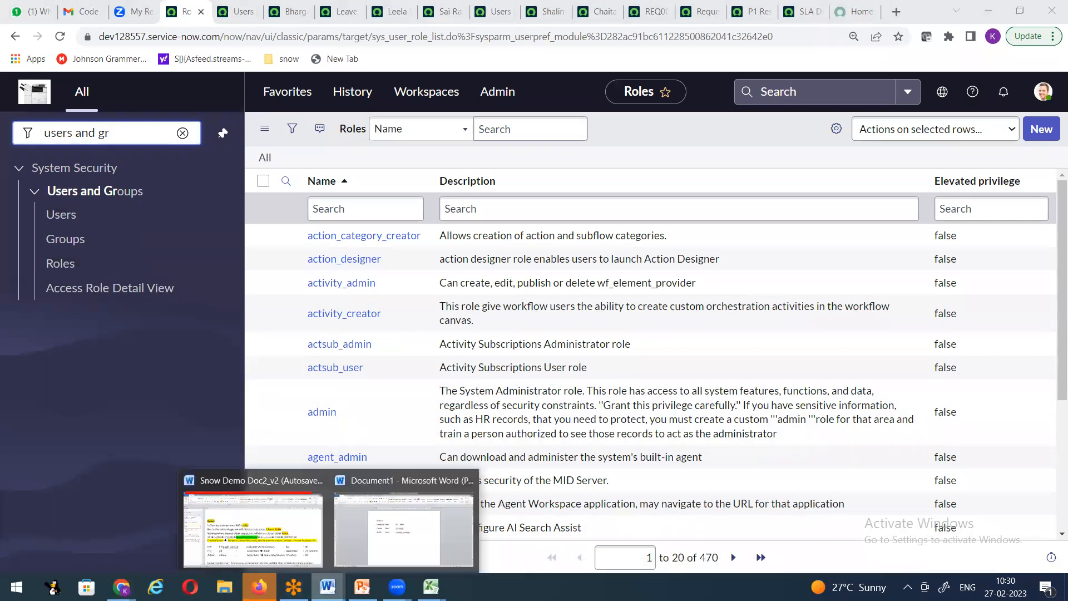
click(253, 520)
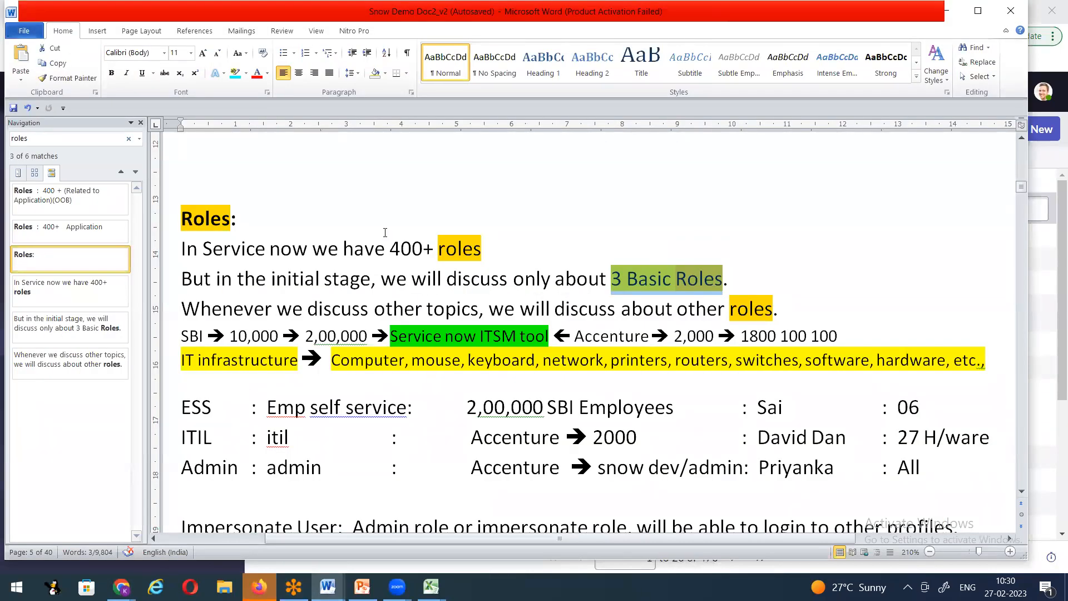
Step: Highlight the Admin, Emp self service and itil entries in the role table
scroll(264, 348, down, 1)
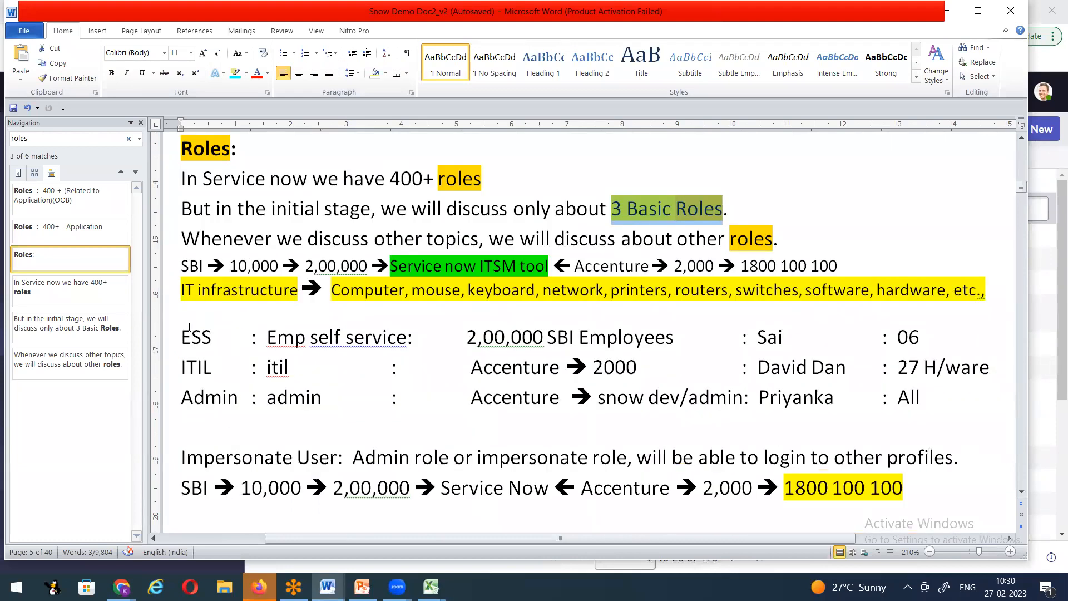
drag(181, 337, 220, 330)
drag(183, 367, 245, 399)
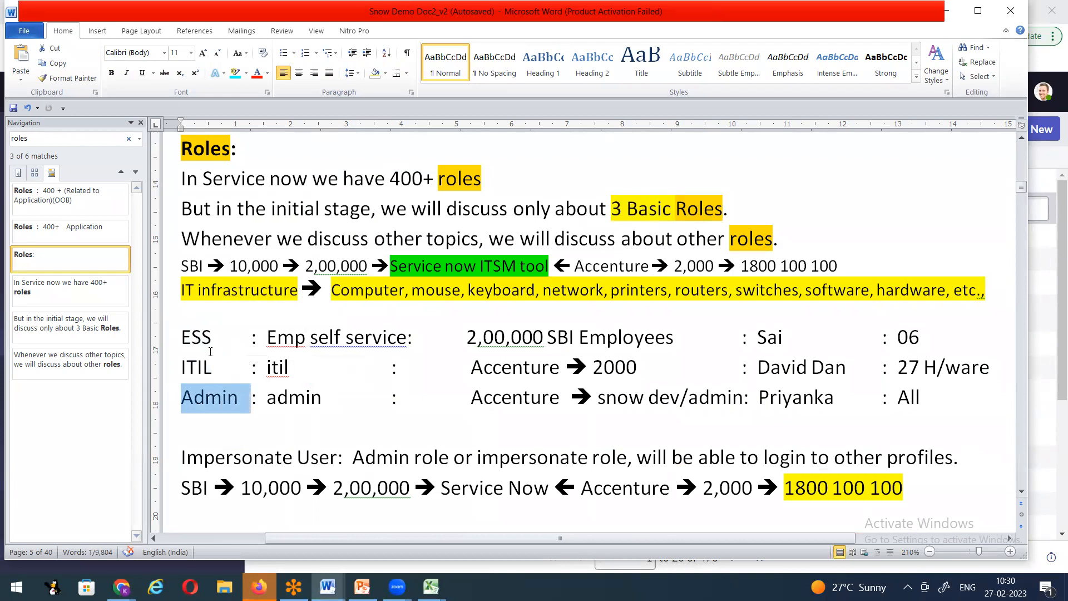
click(230, 337)
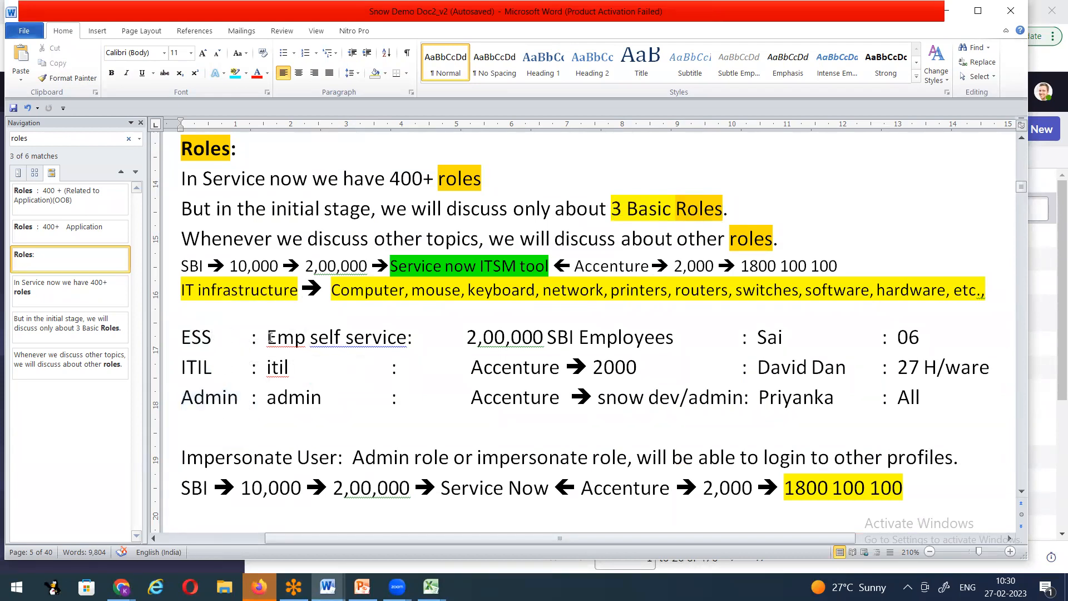
drag(267, 337, 391, 336)
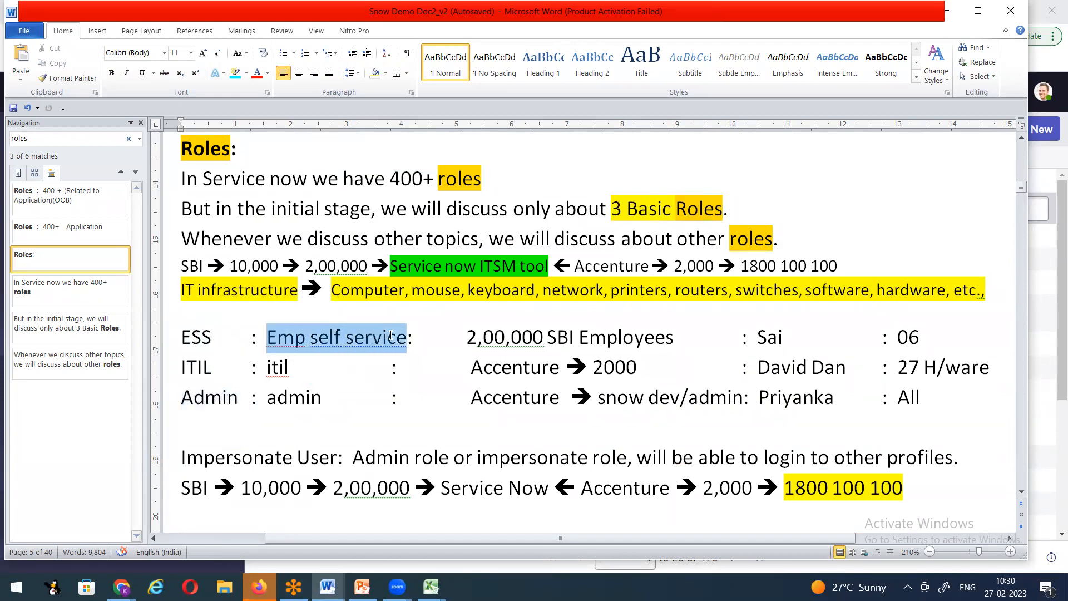
click(268, 367)
drag(267, 368, 303, 406)
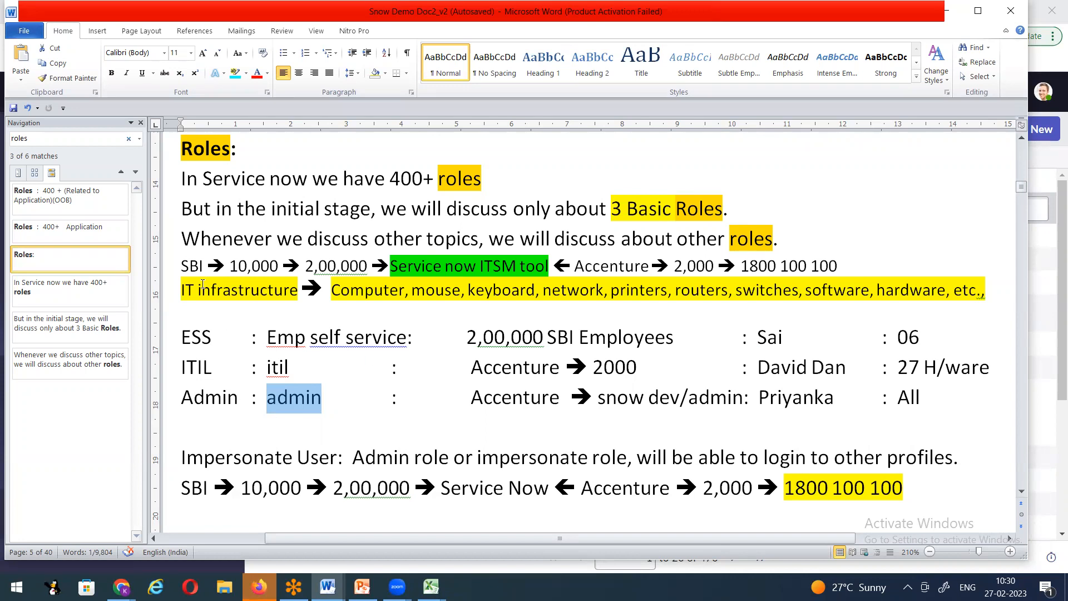
drag(183, 265, 284, 267)
click(232, 266)
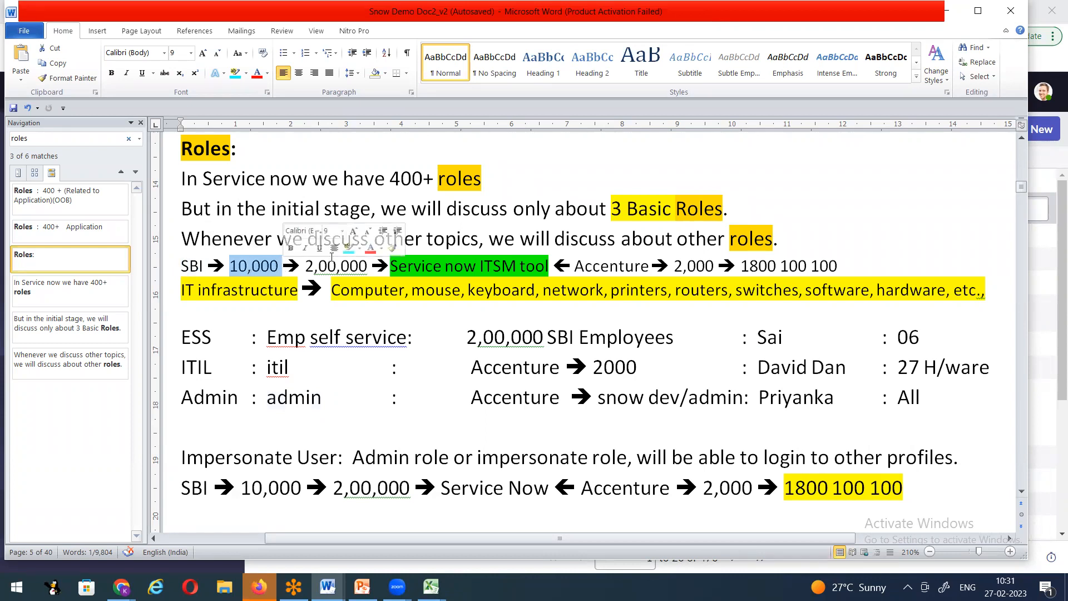
drag(306, 266, 372, 265)
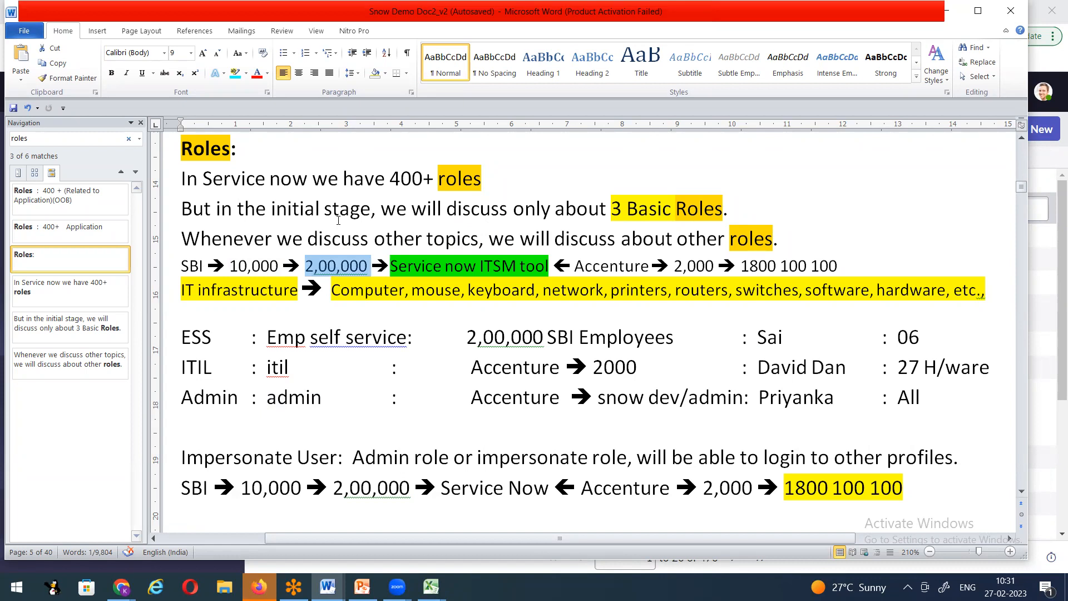
double_click(630, 265)
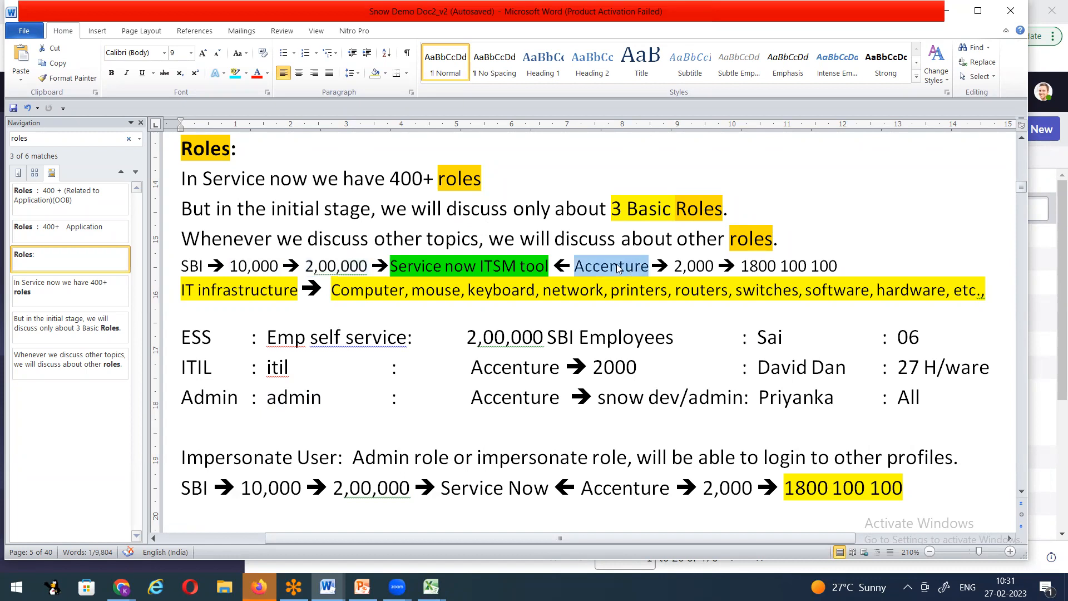
drag(236, 265, 363, 266)
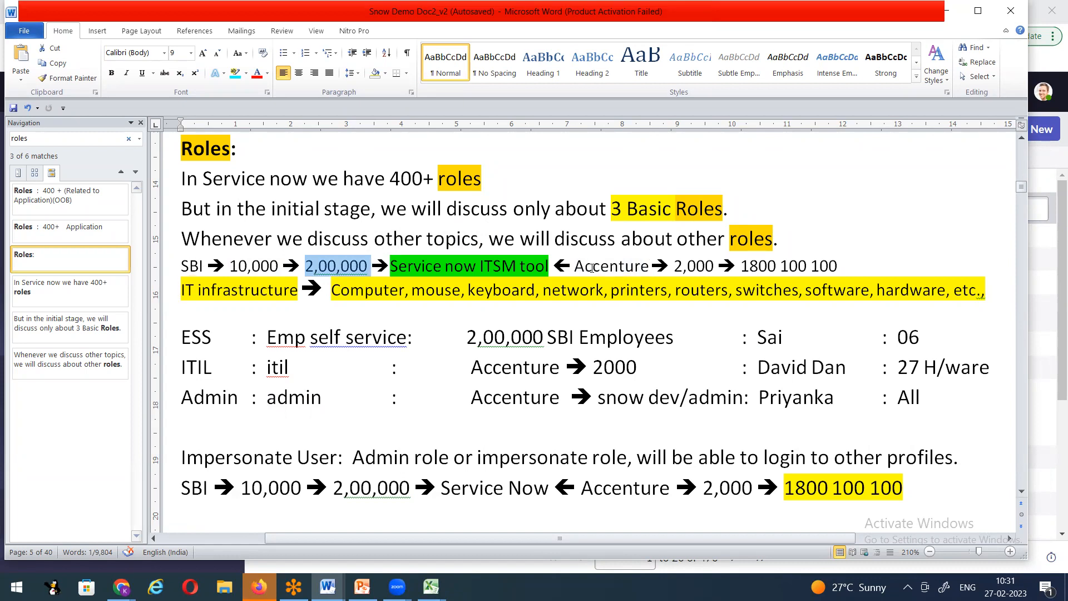
double_click(684, 267)
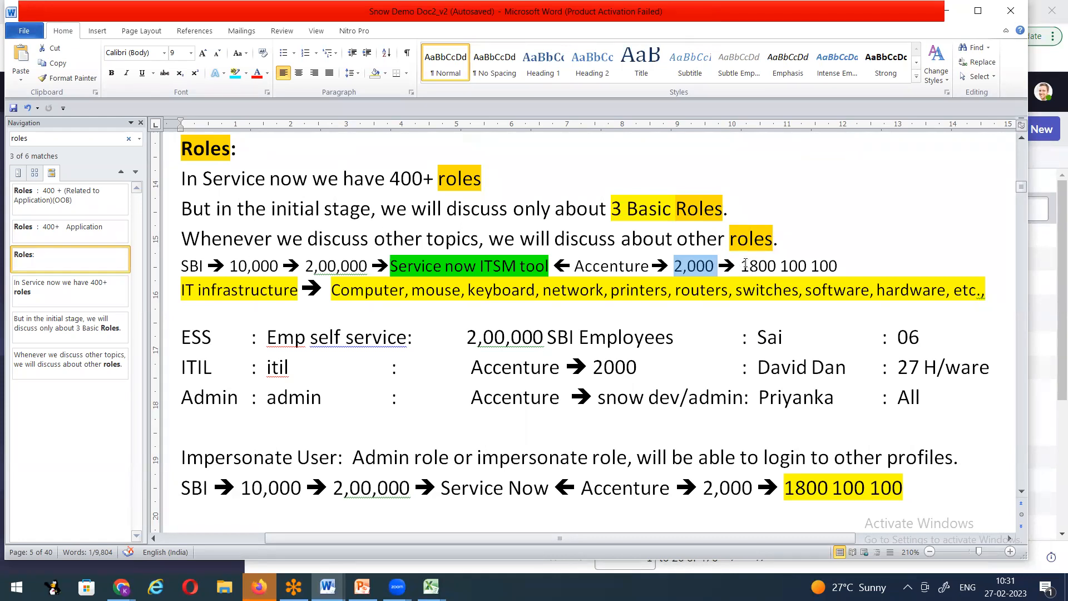
drag(742, 265, 837, 267)
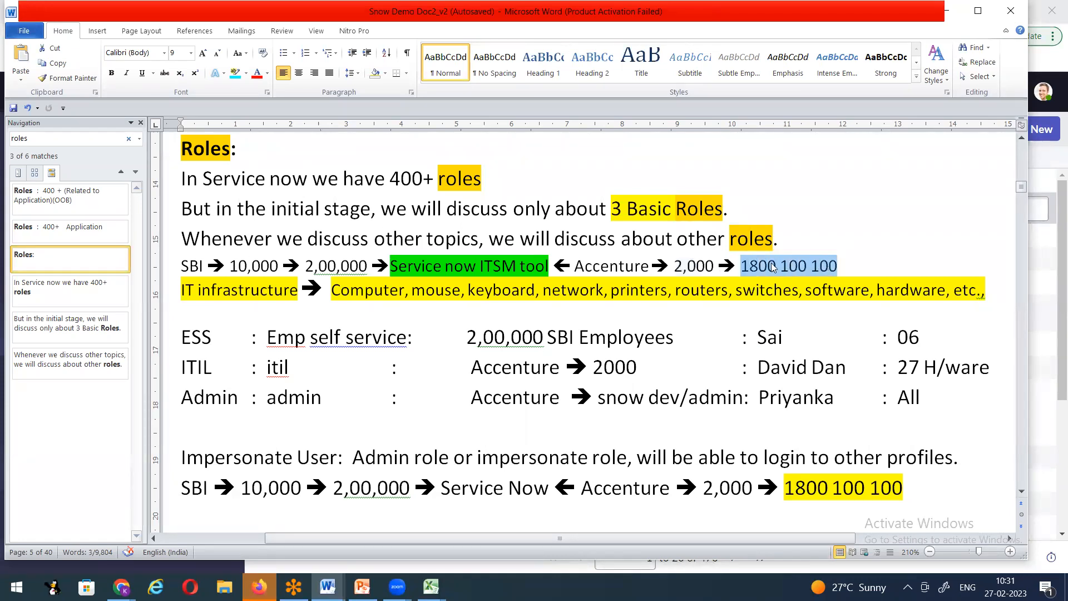
click(307, 266)
drag(309, 265, 372, 266)
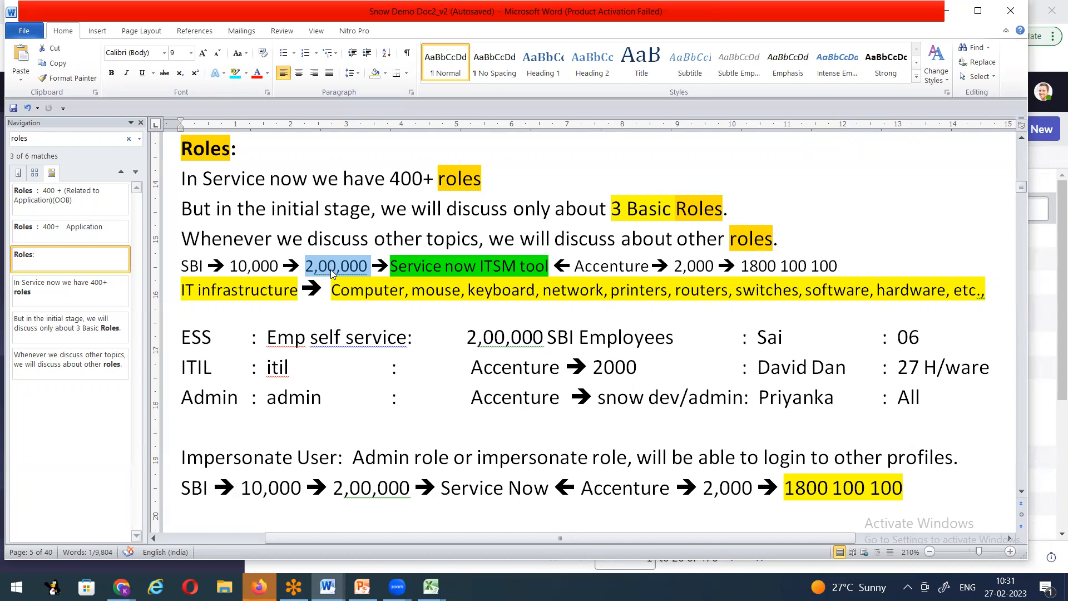
click(322, 282)
drag(310, 264, 369, 265)
drag(742, 266, 829, 265)
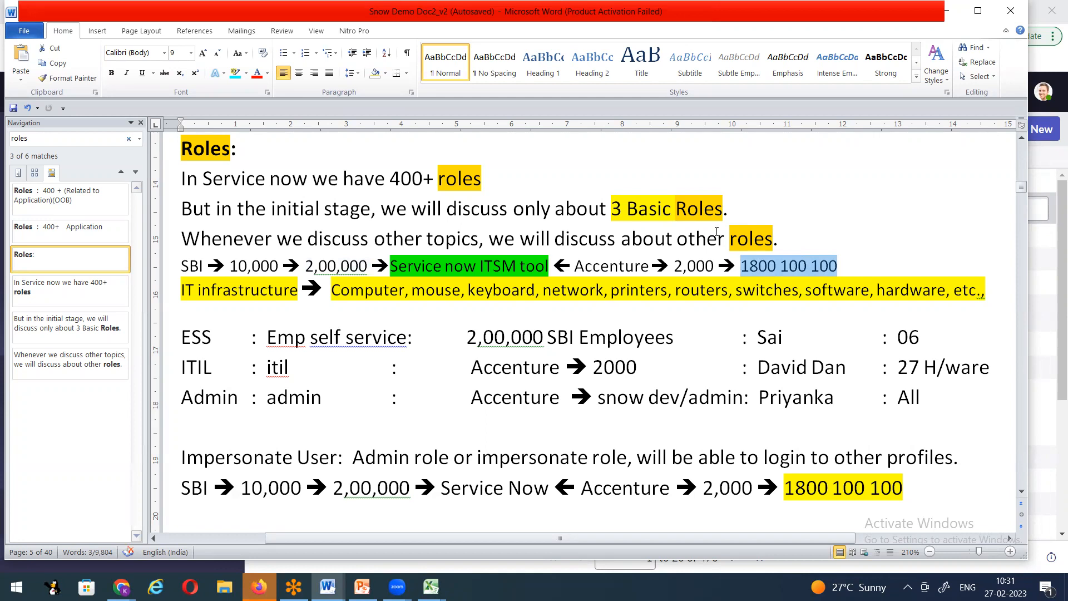
Step: Highlight the ESS row's 2,00,000 SBI Employees alongside SBI and Accenture on the SBI line
click(230, 351)
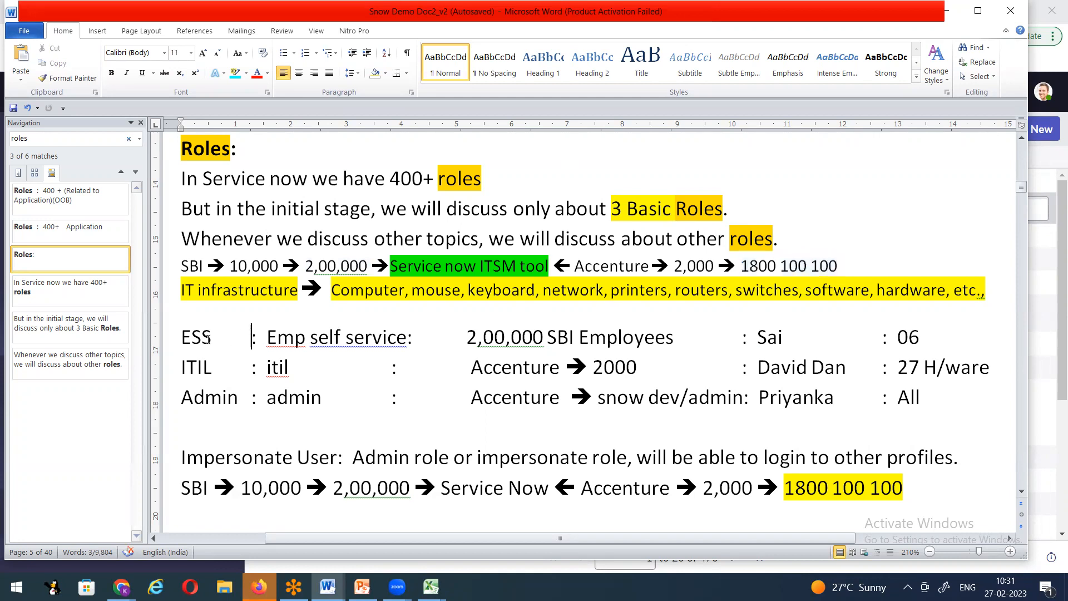
drag(181, 333, 213, 337)
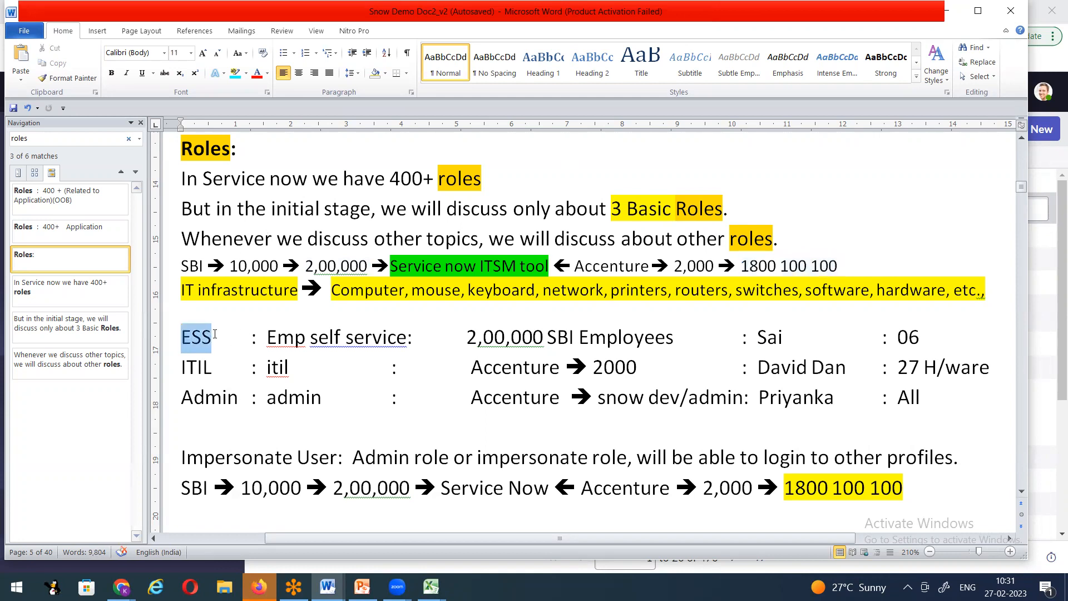
drag(306, 266, 370, 267)
drag(467, 337, 634, 332)
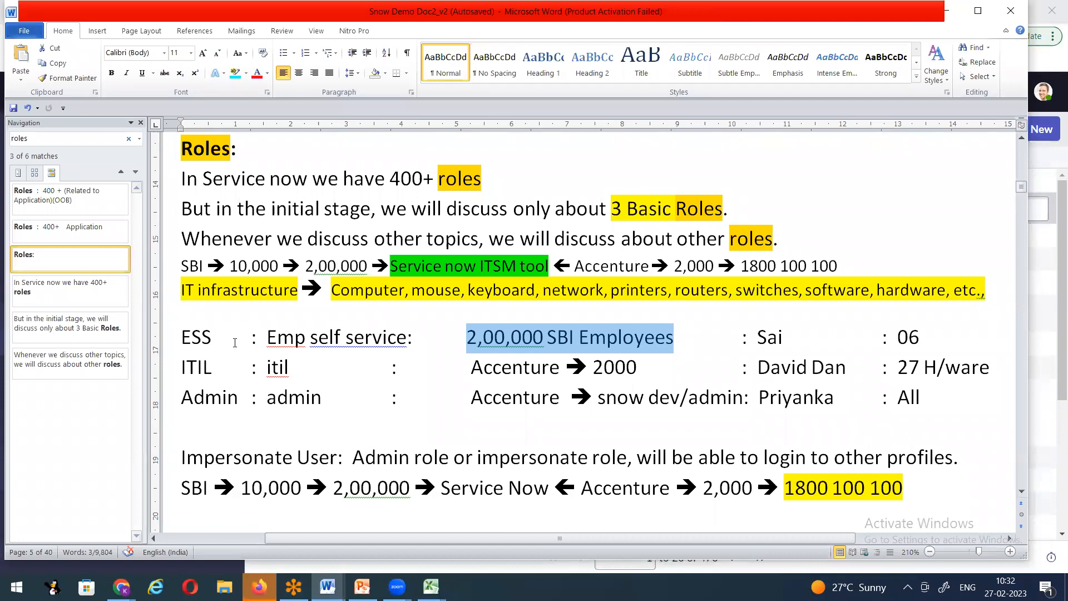
drag(179, 266, 207, 266)
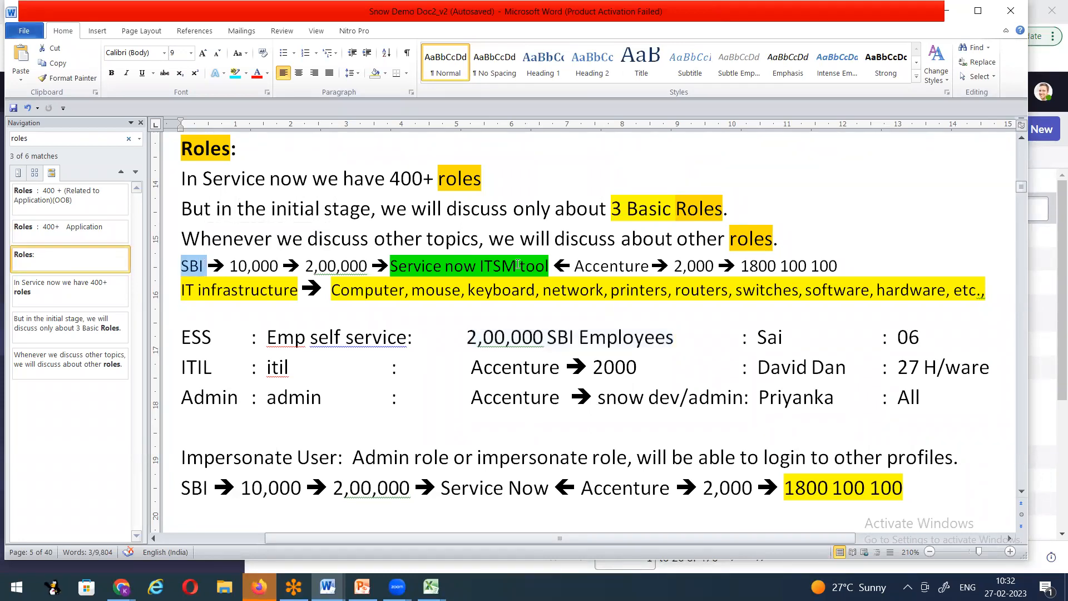
drag(574, 265, 650, 268)
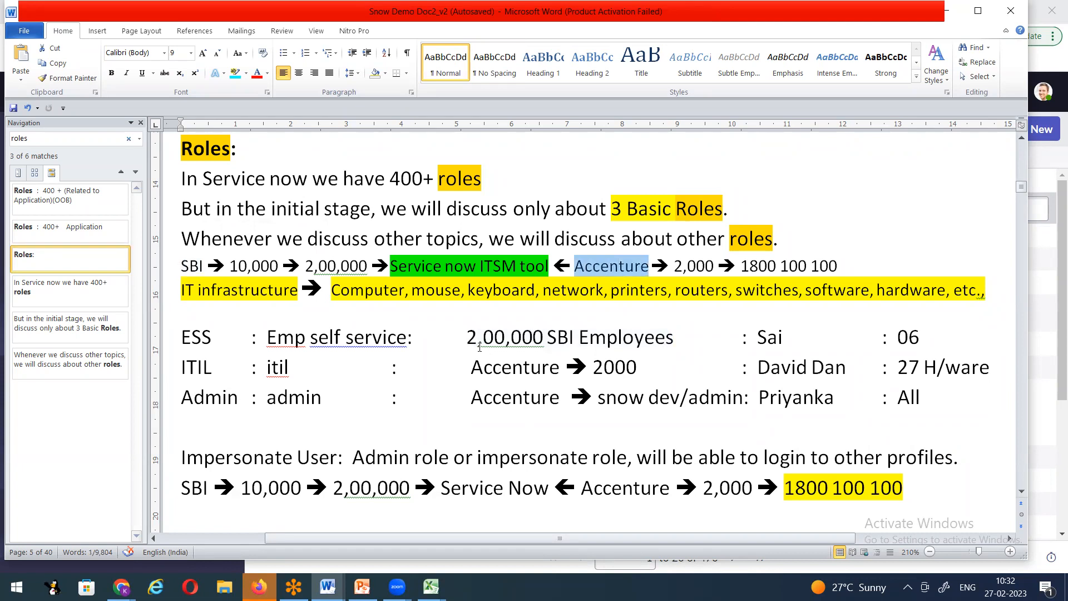
drag(468, 338, 546, 337)
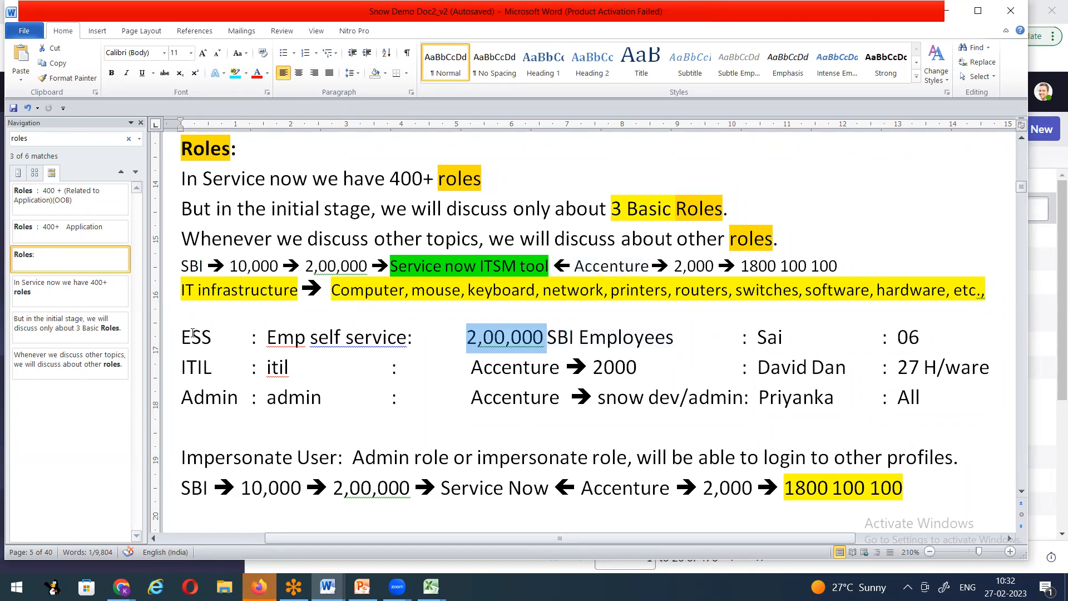
drag(184, 337, 220, 336)
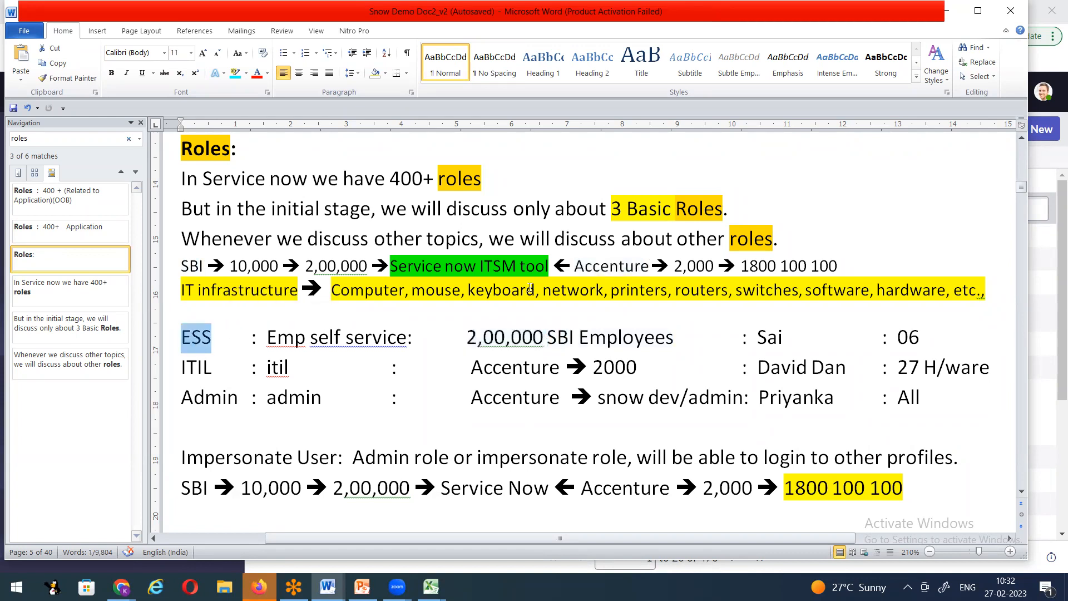
drag(575, 266, 716, 266)
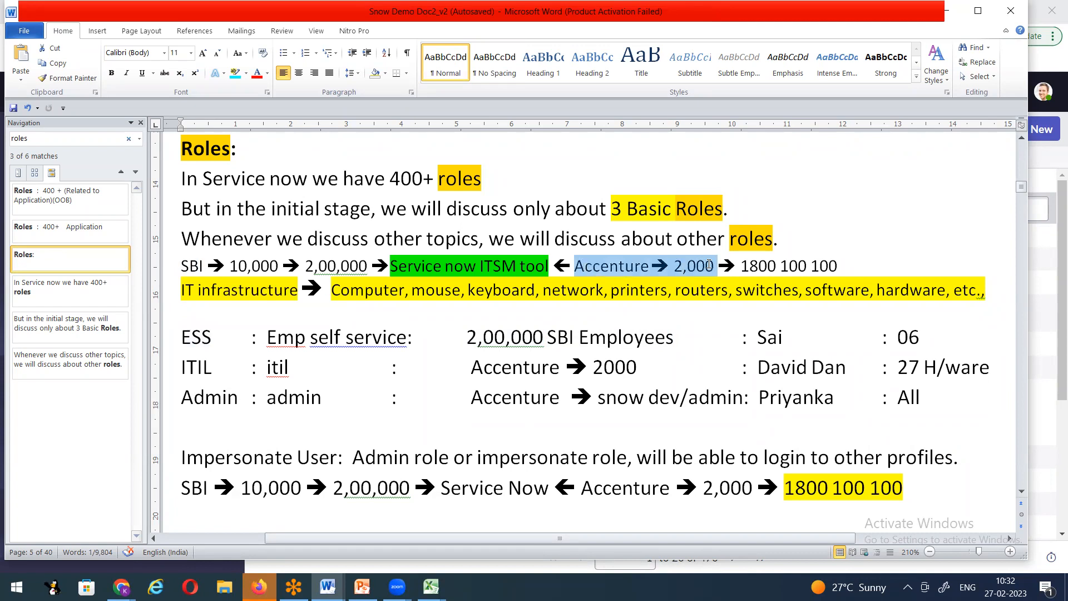
Step: Highlight the 2000 count, Accenture and the ITIL role label in the ITIL row
drag(596, 366, 634, 366)
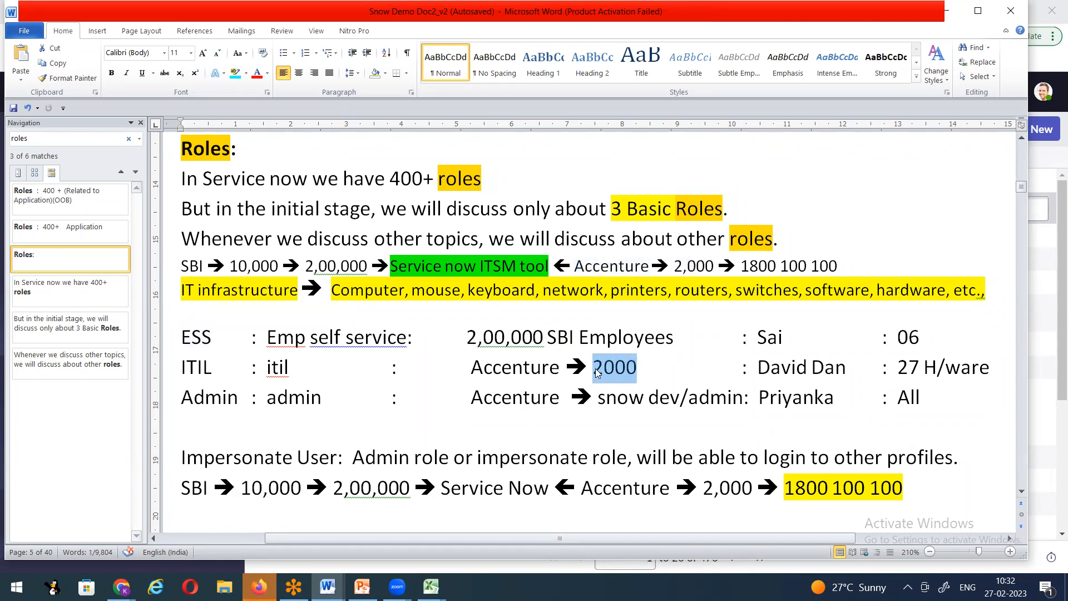
click(673, 366)
drag(593, 367, 634, 366)
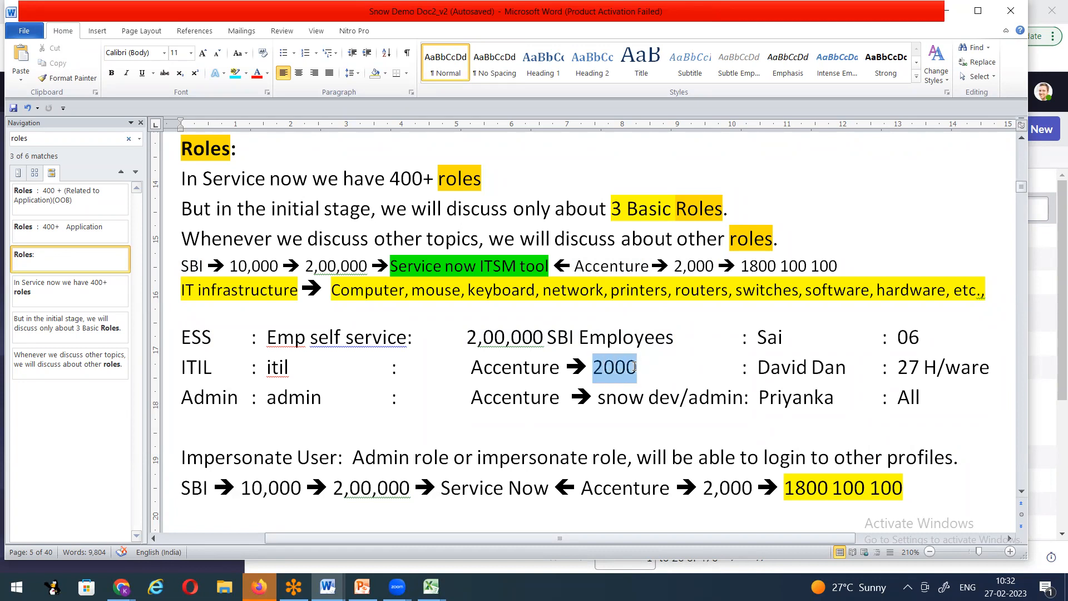
double_click(537, 372)
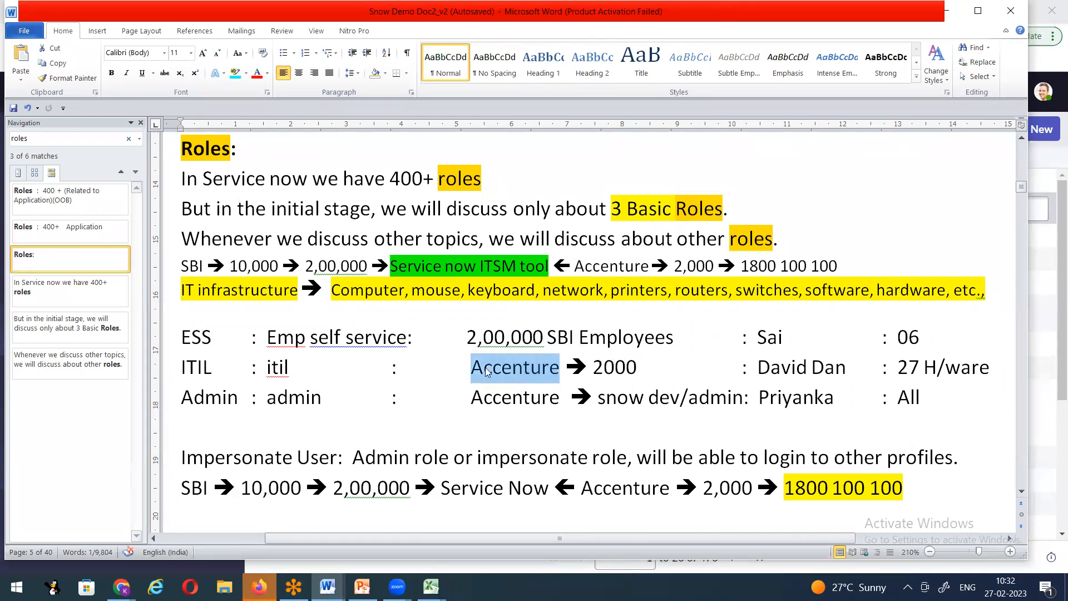
drag(180, 367, 321, 398)
click(435, 417)
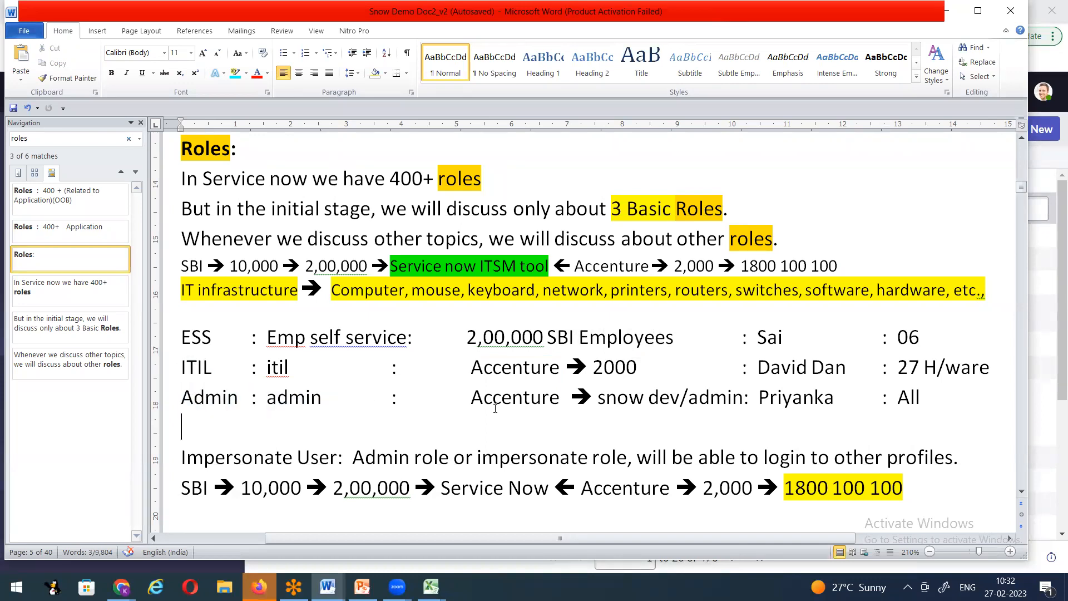
Step: Change the Admin line's 'snow dev/admin' to 'snow admin/dev'
drag(597, 399, 744, 398)
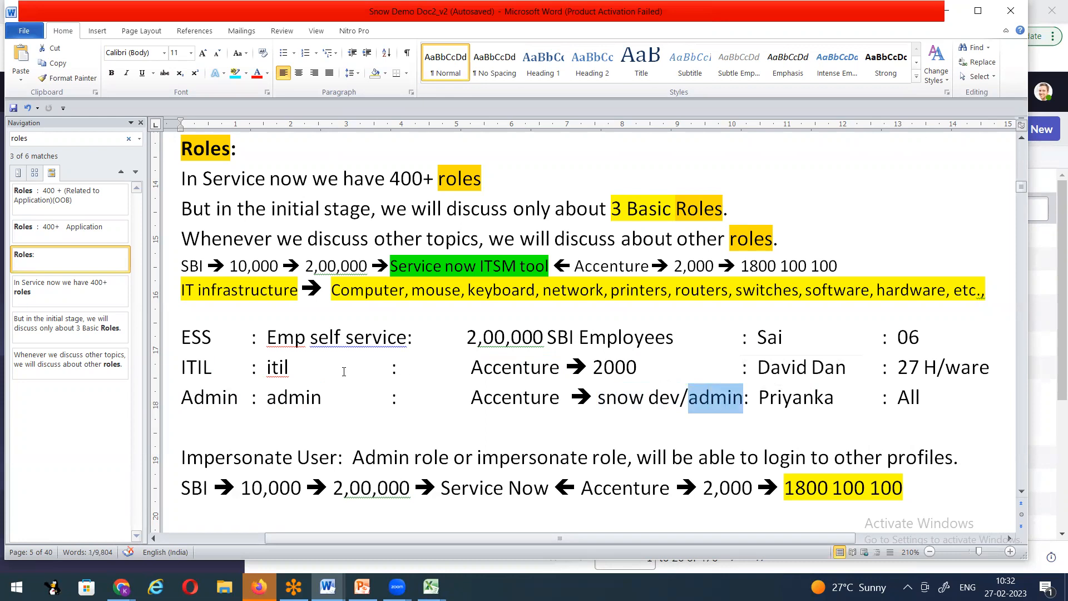
drag(648, 397, 672, 397)
text(admins)
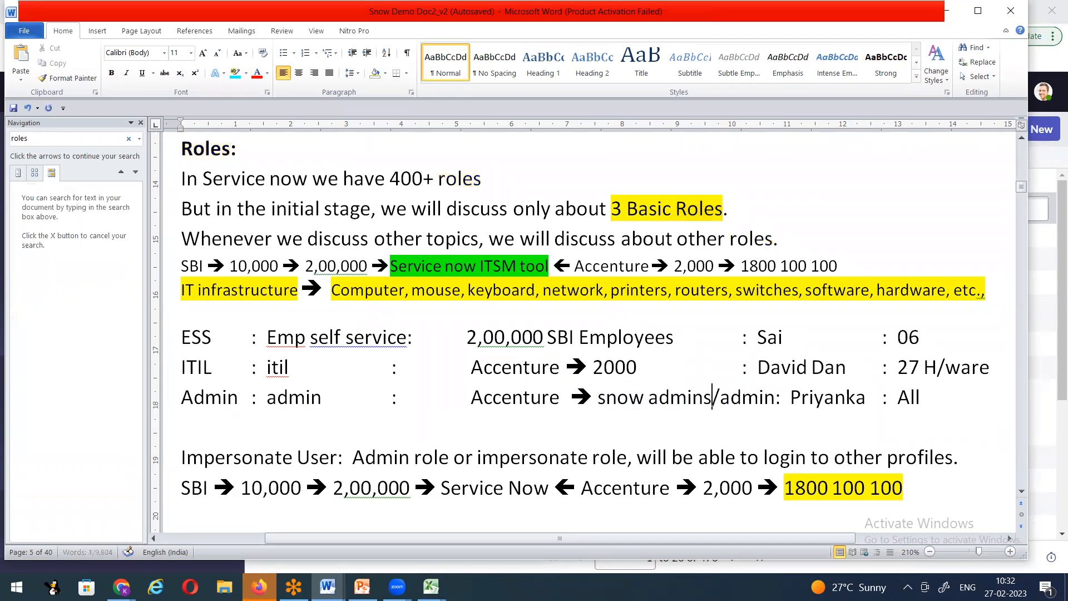
key(Right)
key(Delete)
key(Delete)
key(Delete)
key(Delete)
key(Delete)
text(dev)
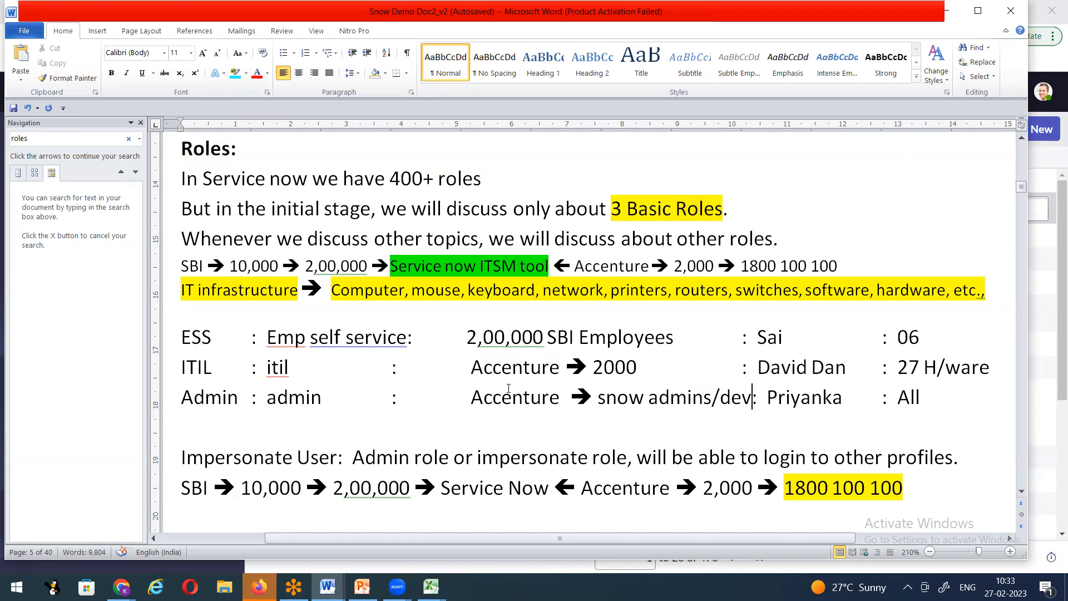
click(705, 392)
key(BackSpace)
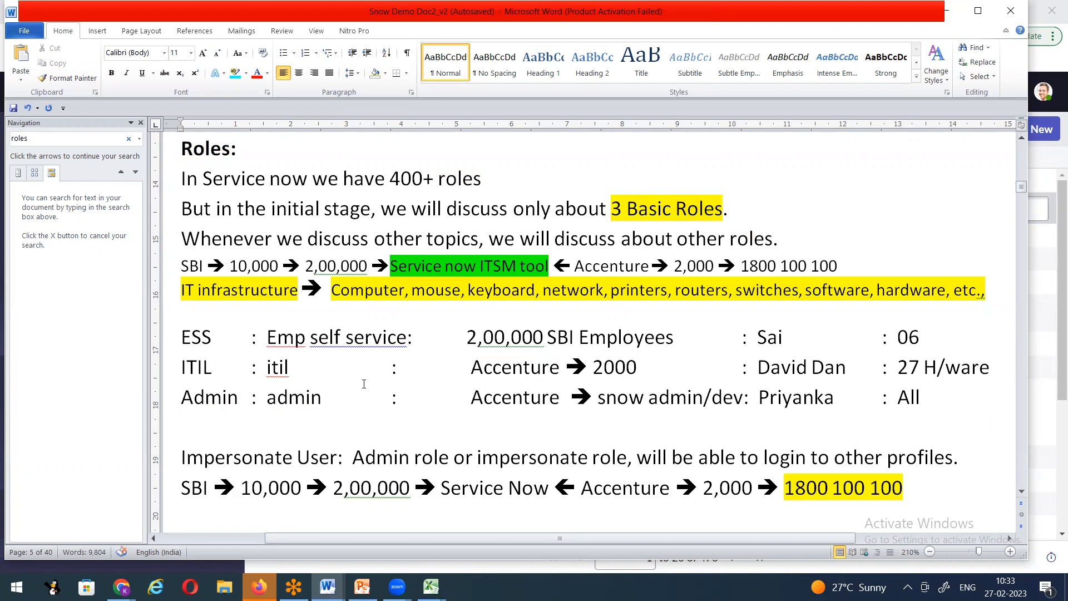
Step: Delete the blank line above the Roles heading
scroll(416, 373, down, 3)
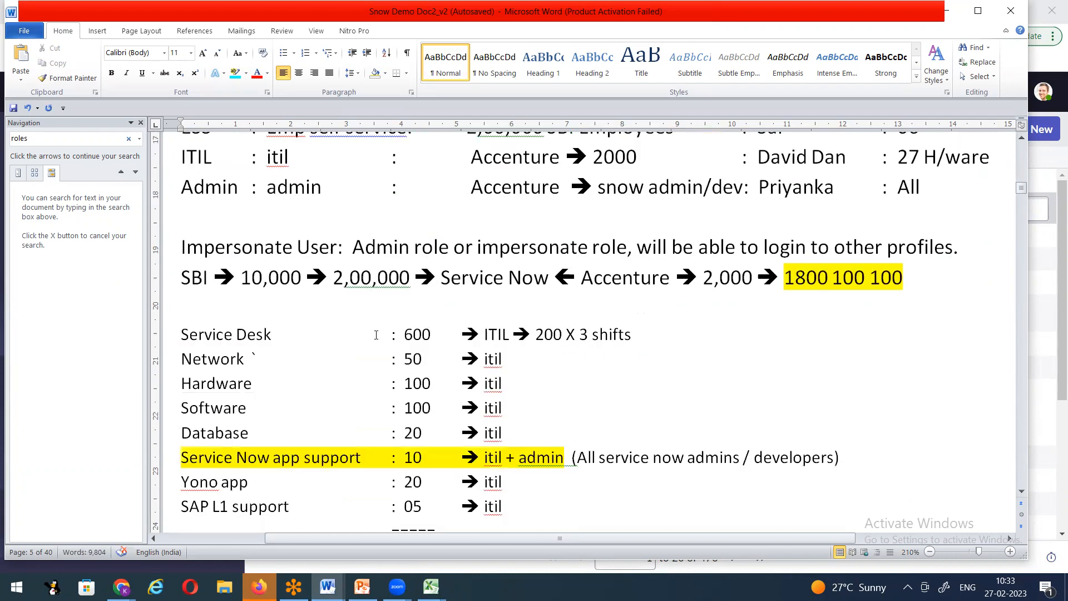
scroll(522, 476, down, 1)
scroll(493, 454, down, 2)
scroll(461, 446, up, 2)
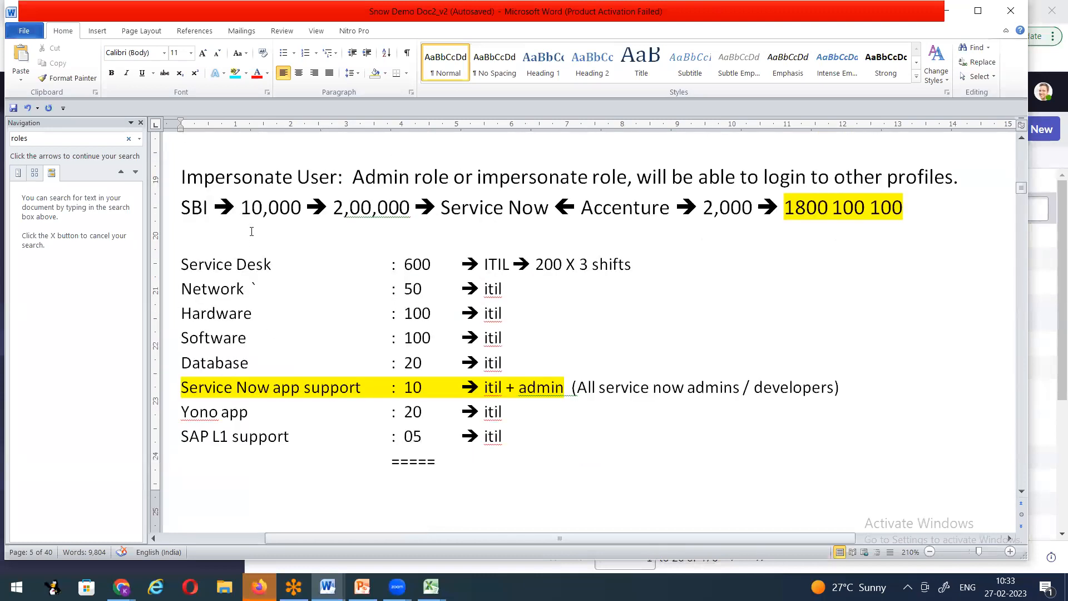
scroll(256, 232, up, 1)
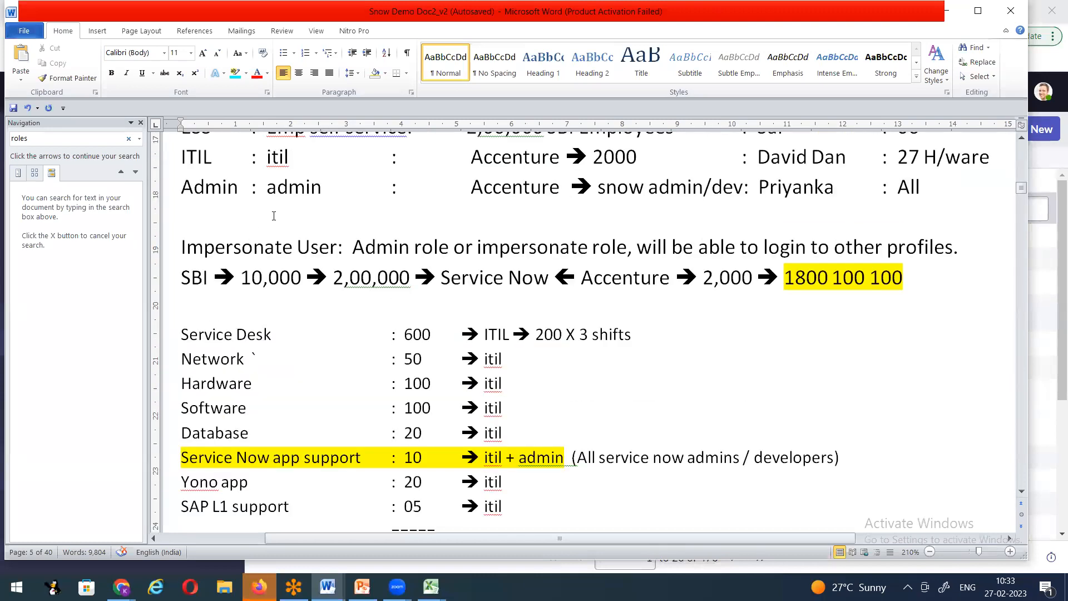
scroll(272, 217, up, 5)
click(261, 225)
key(Delete)
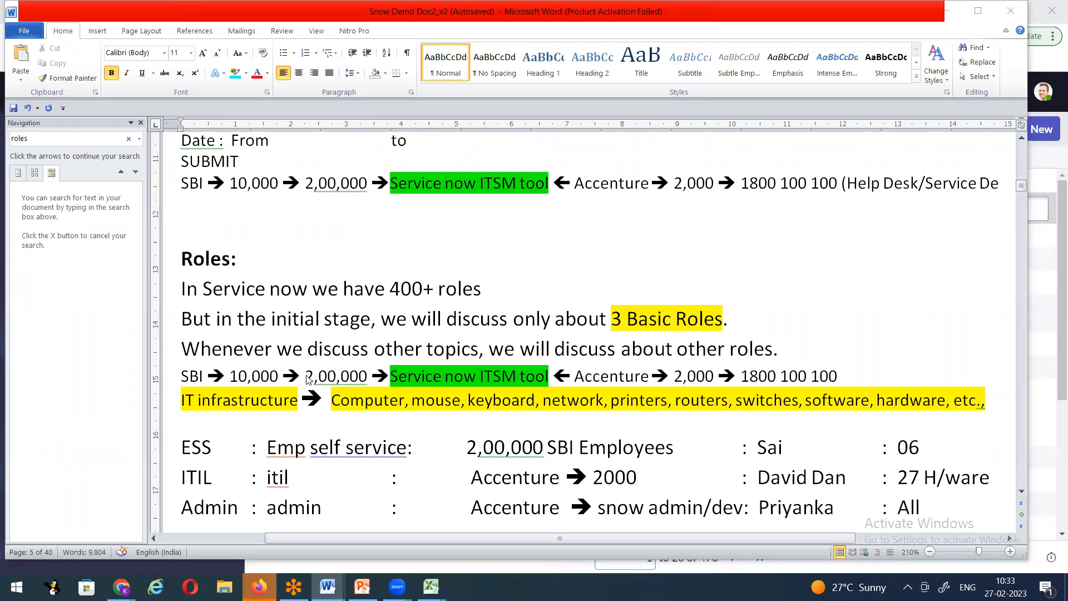
Step: Highlight the 2000 total and the Service Desk count of 600 in the role table
scroll(269, 330, down, 2)
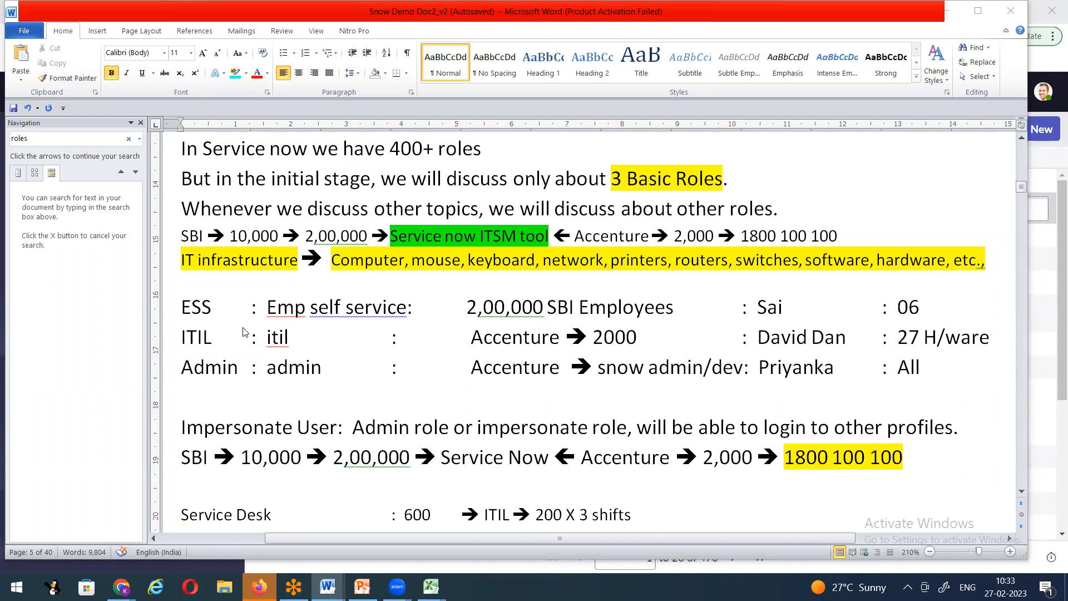
scroll(243, 332, down, 5)
scroll(306, 332, up, 2)
scroll(345, 333, down, 2)
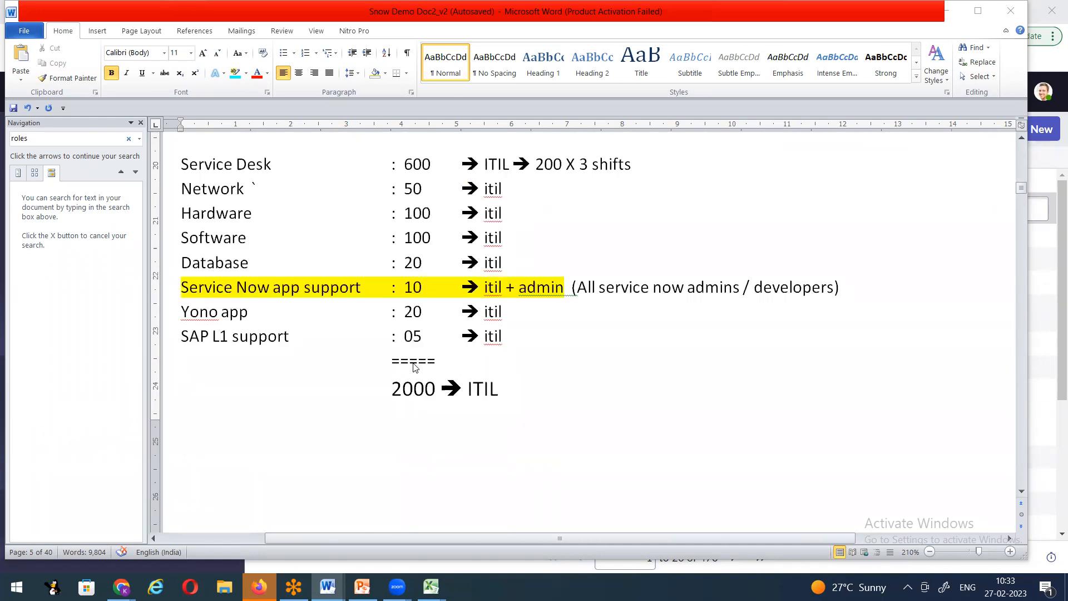
scroll(371, 334, up, 1)
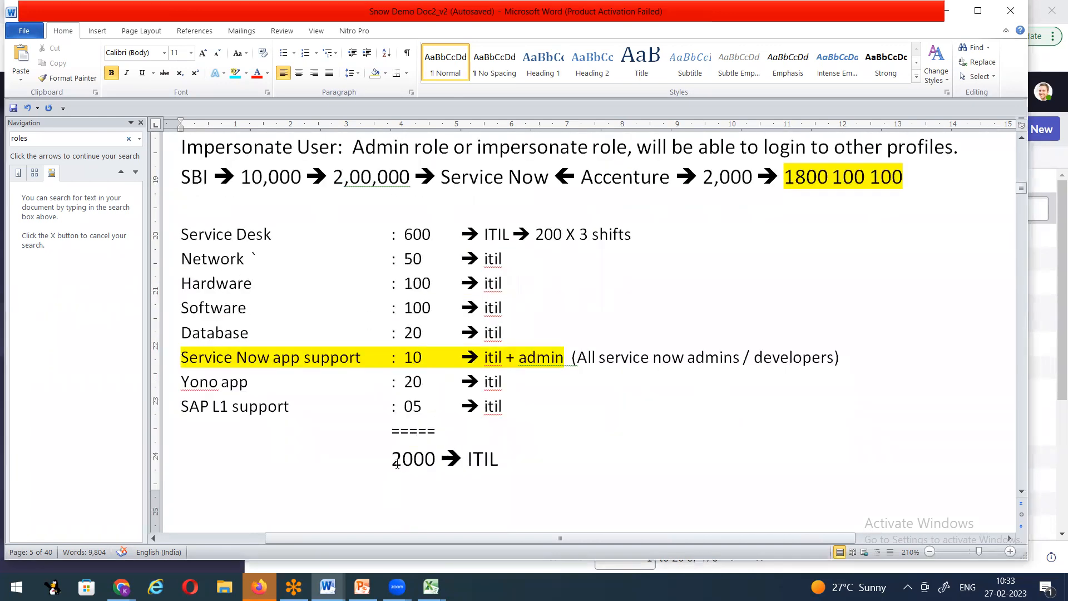
drag(393, 459, 436, 460)
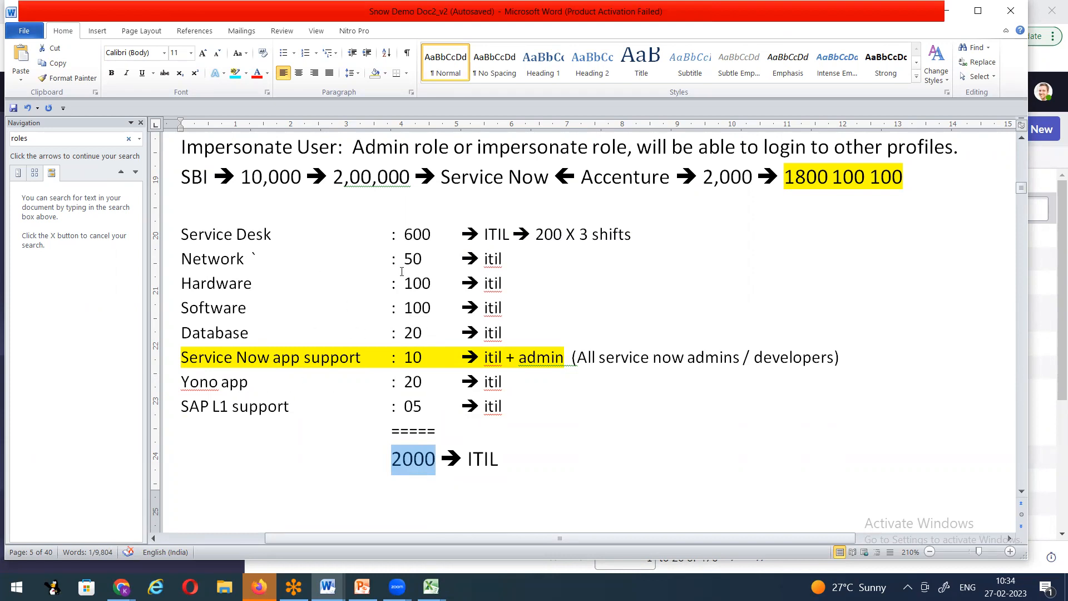
drag(407, 233, 432, 238)
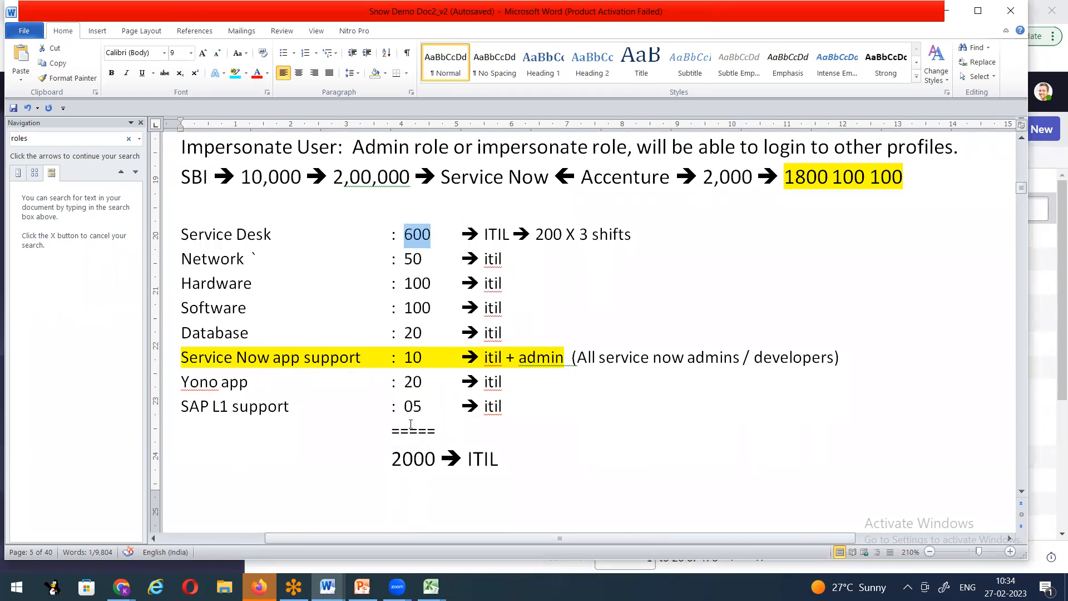
drag(393, 458, 438, 460)
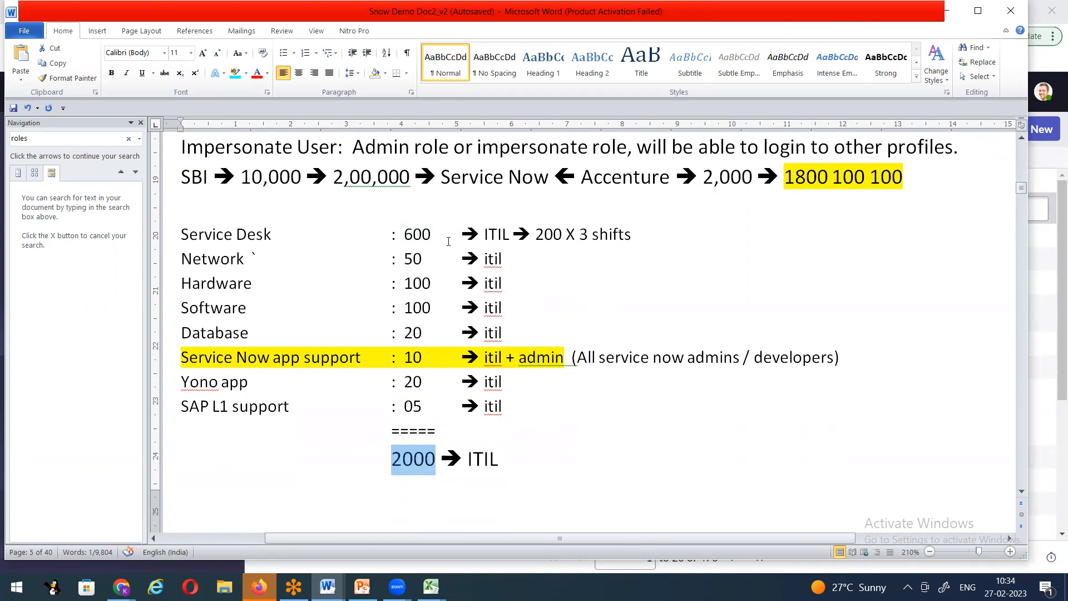
Step: Select all eight team role rows, starting from Service Desk
click(562, 291)
drag(182, 235, 504, 408)
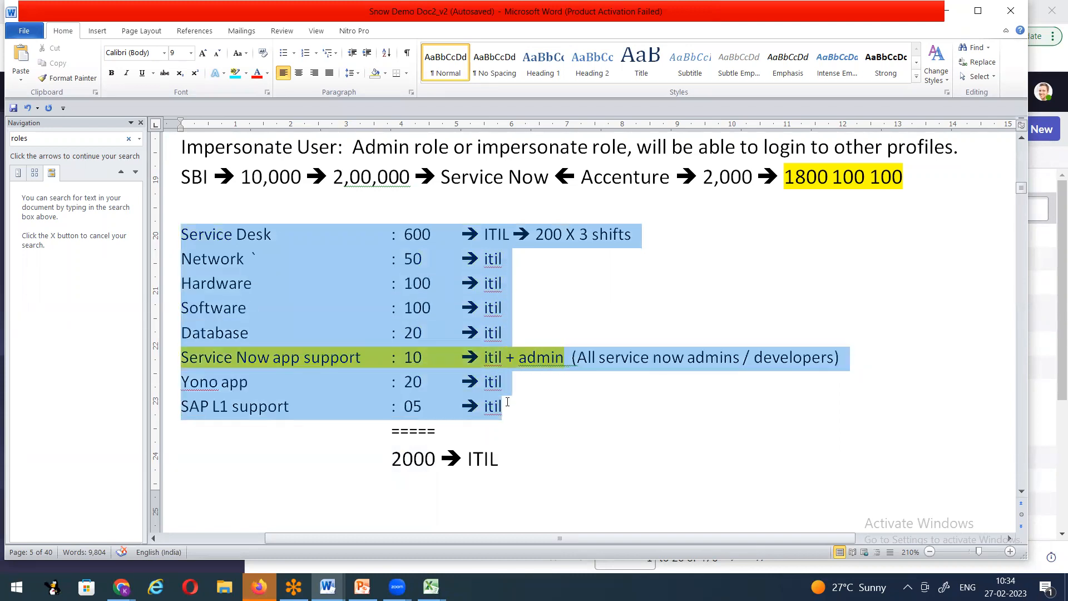
drag(497, 277, 501, 267)
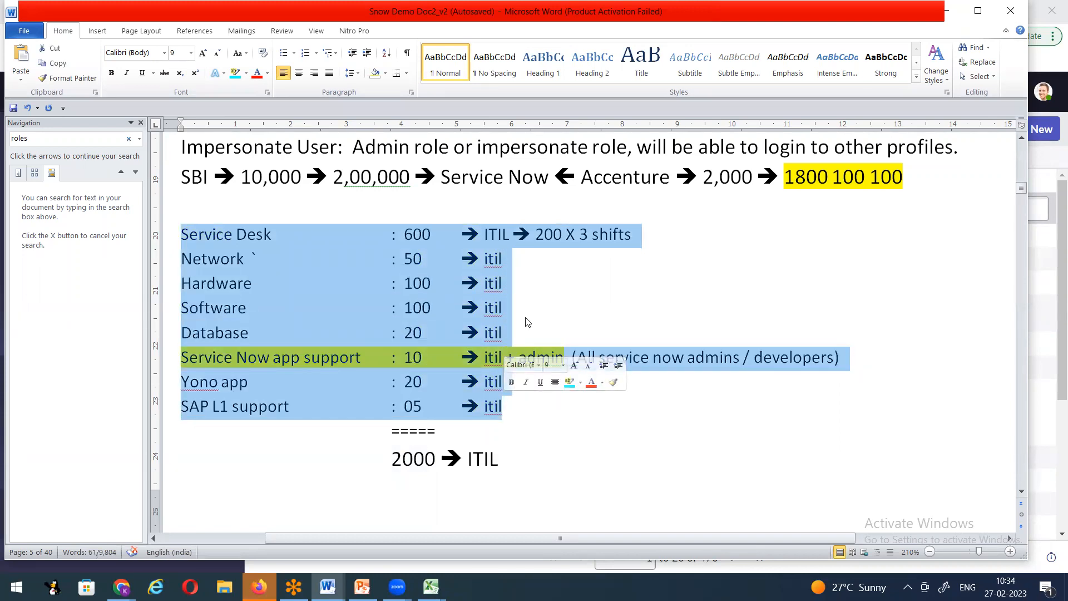
click(122, 587)
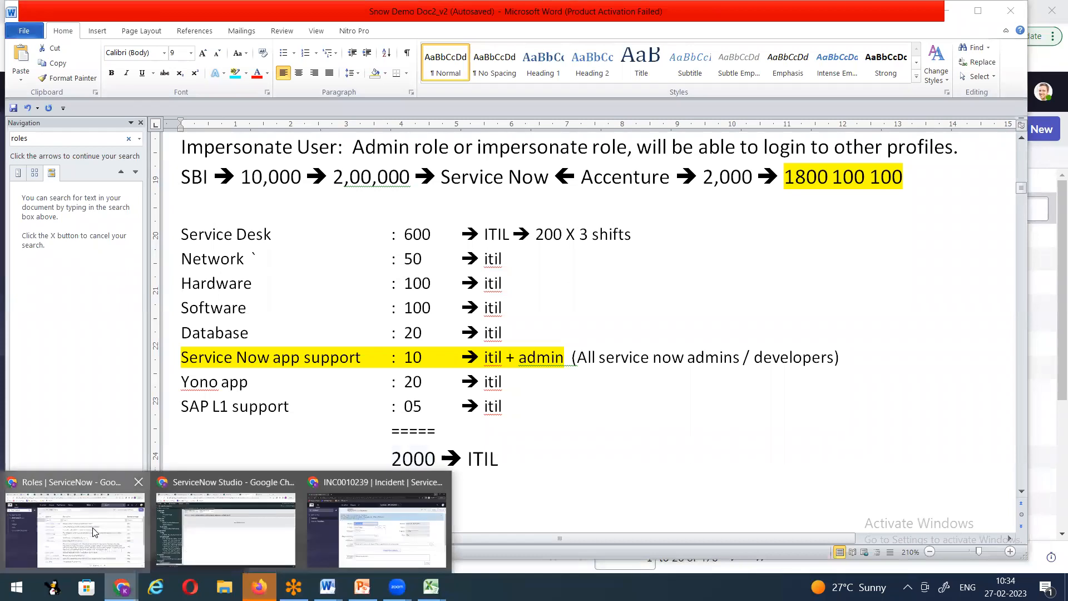
Step: Switch to the ServiceNow Users tab and refresh the page
click(75, 529)
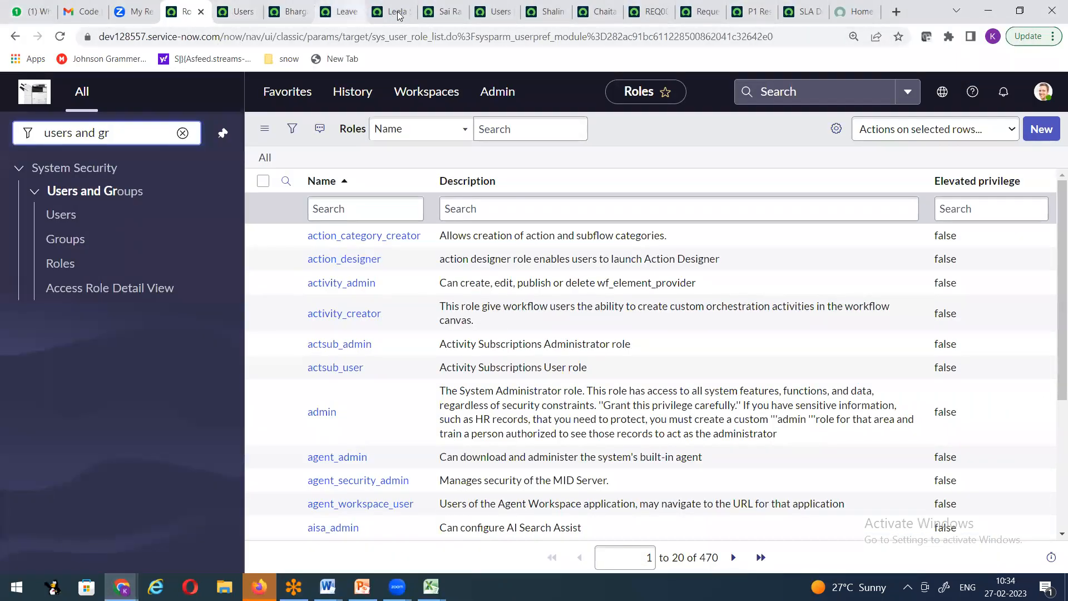
click(494, 11)
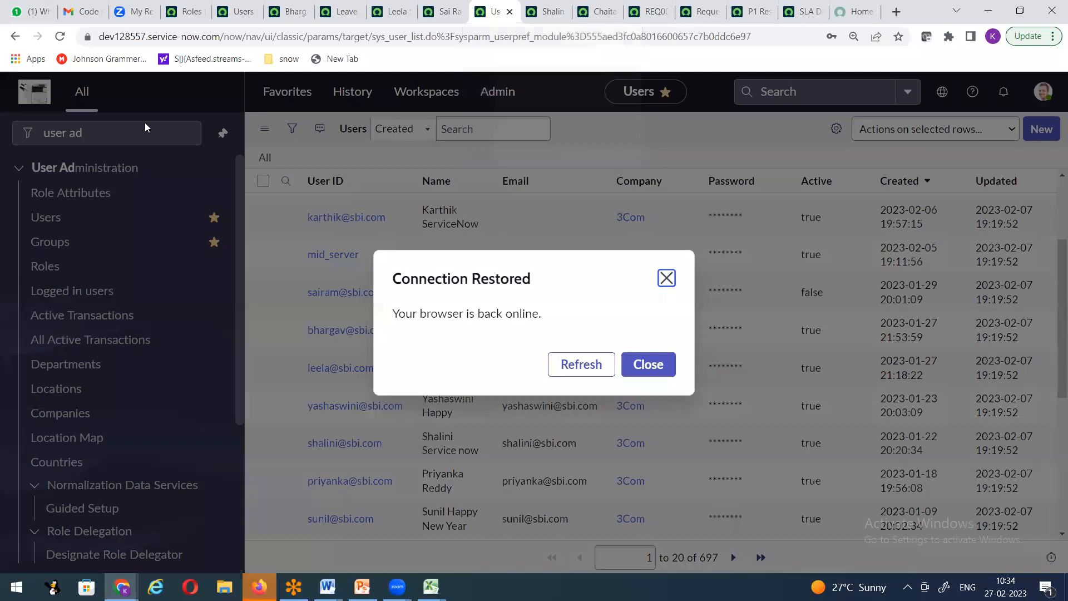
click(590, 369)
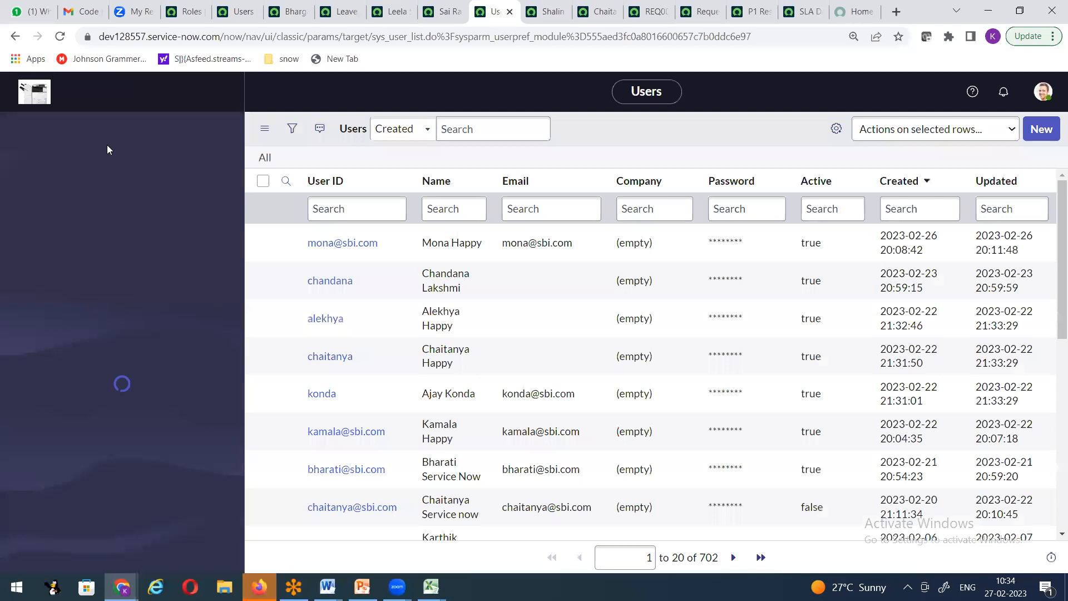
Step: Create new incident INC0010247 via the 'incident' navigator filter, then return to the Word notes
click(95, 137)
text(incident)
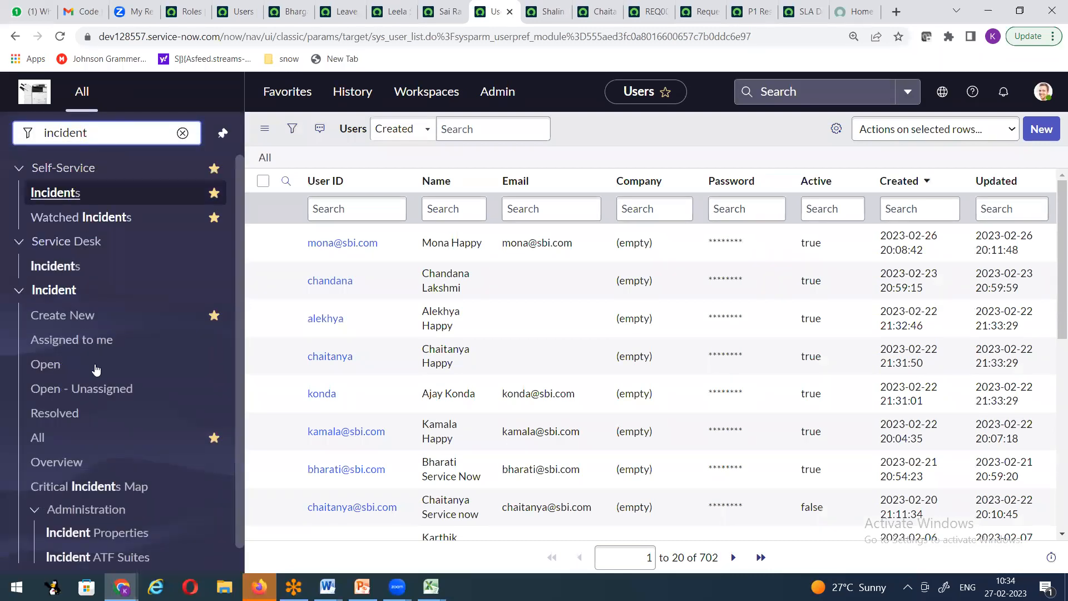
click(69, 319)
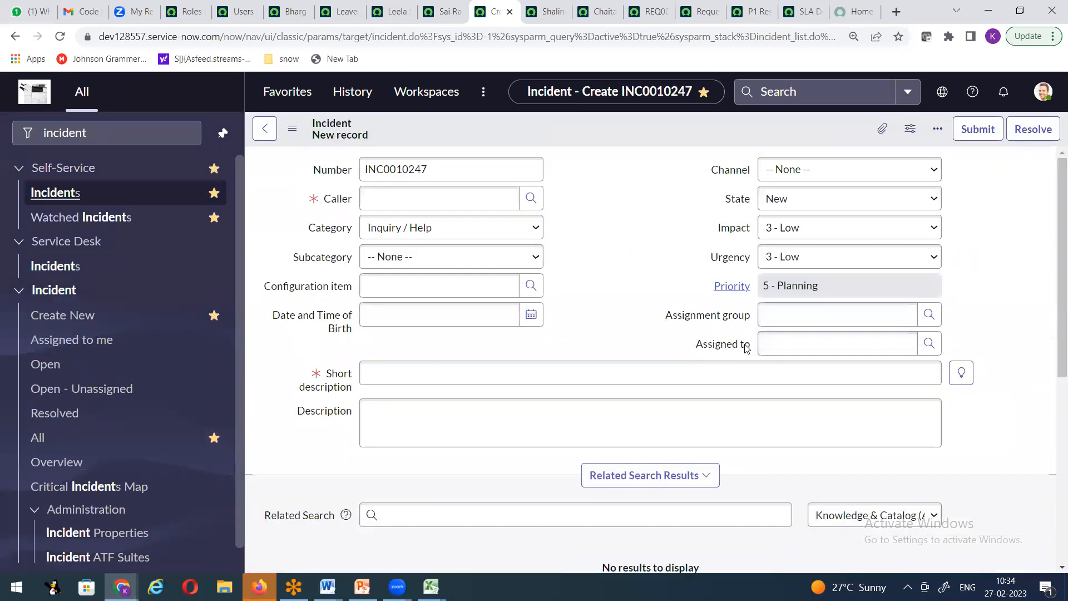
click(767, 350)
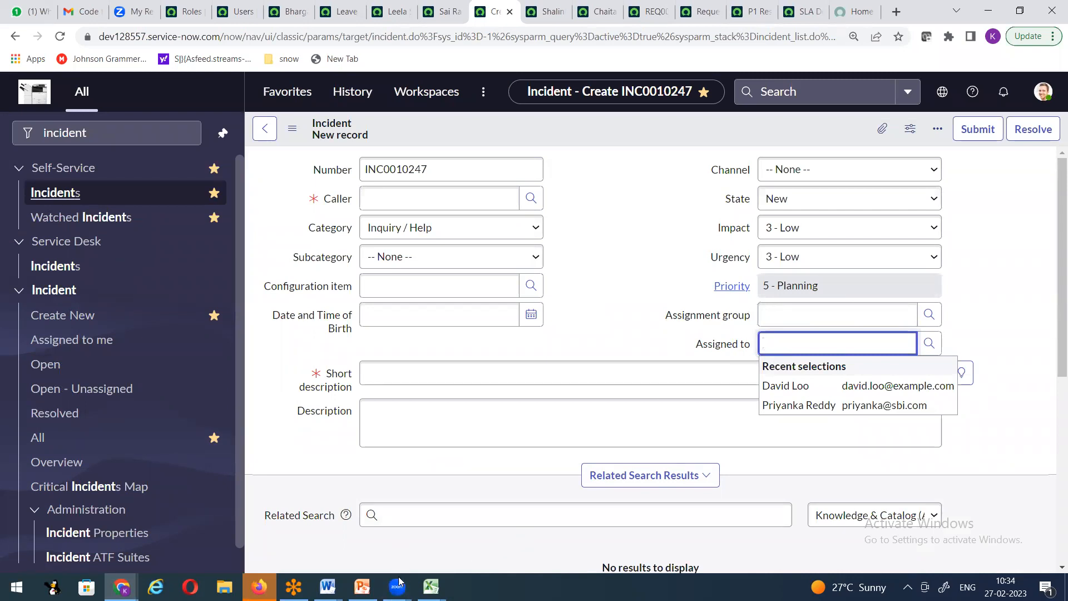
mouse_move(397, 587)
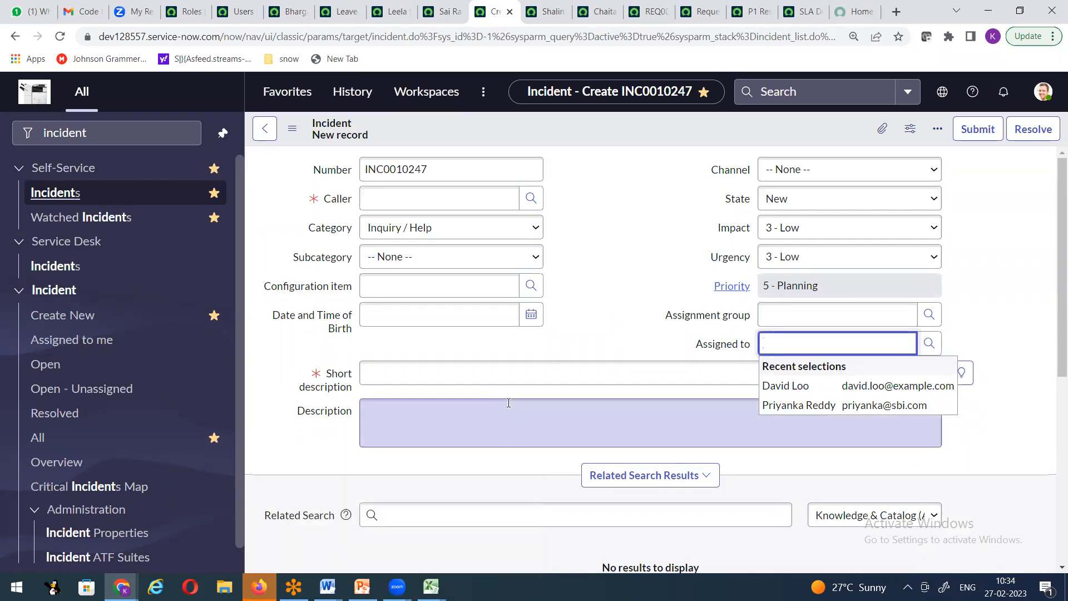
click(610, 337)
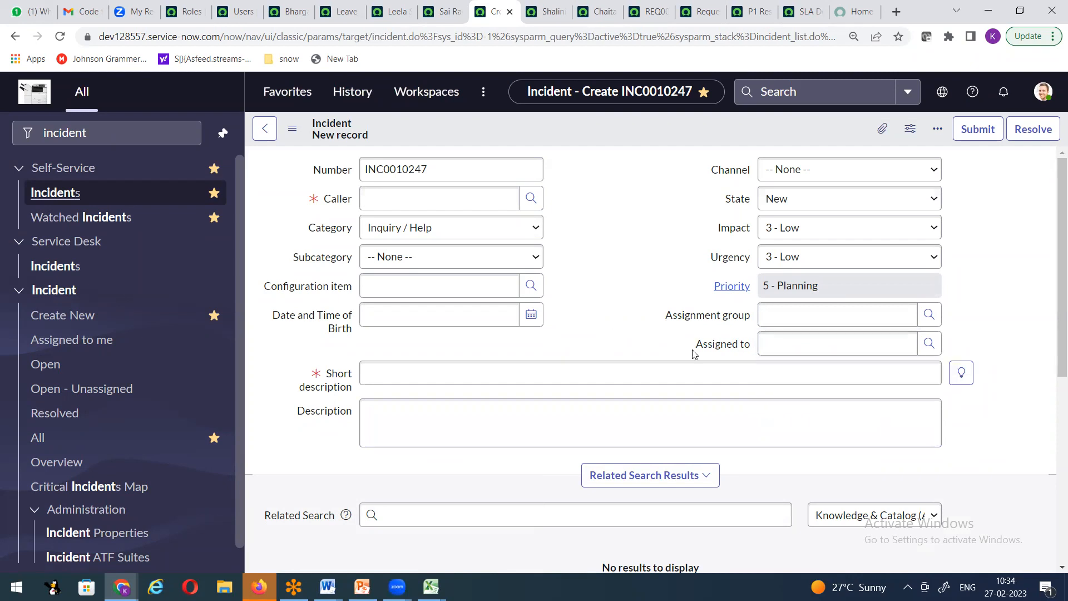
click(328, 587)
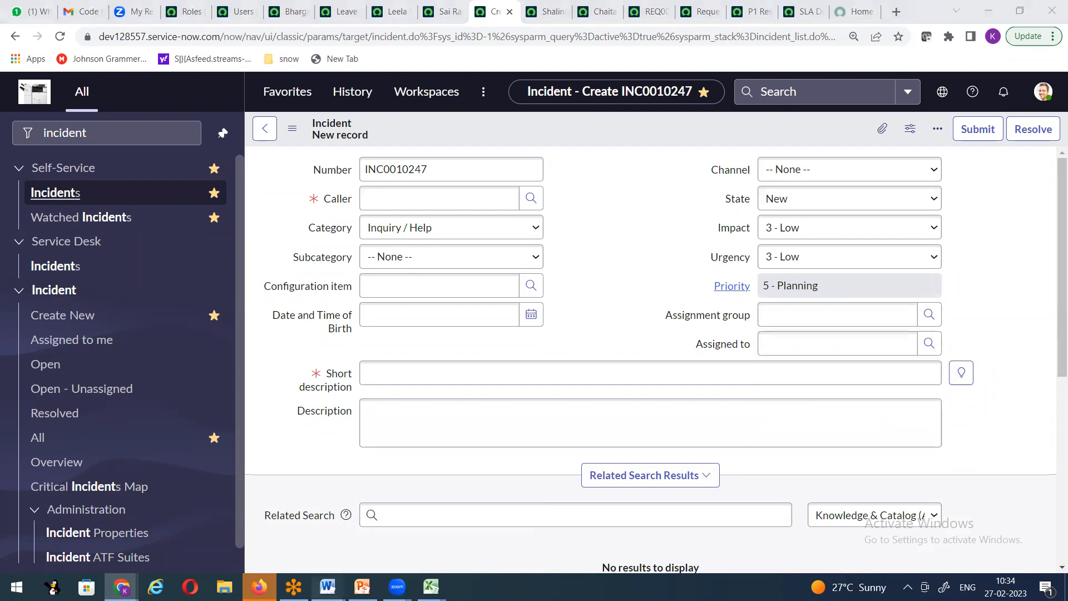
click(269, 529)
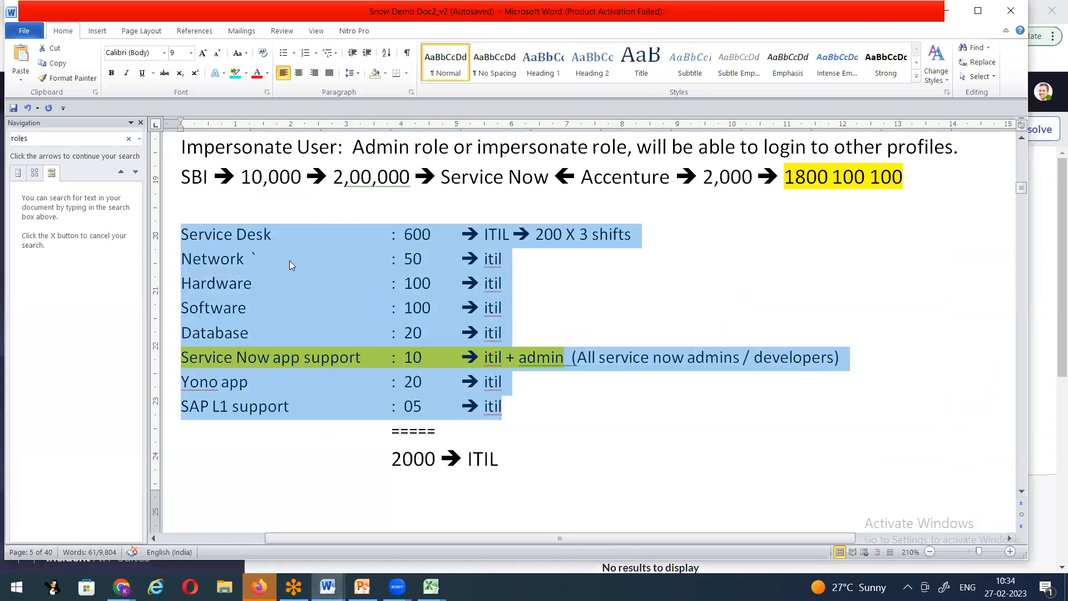
Step: Highlight Network's itil, the 2000 total and app support's + admin, then return to the incident form
click(589, 318)
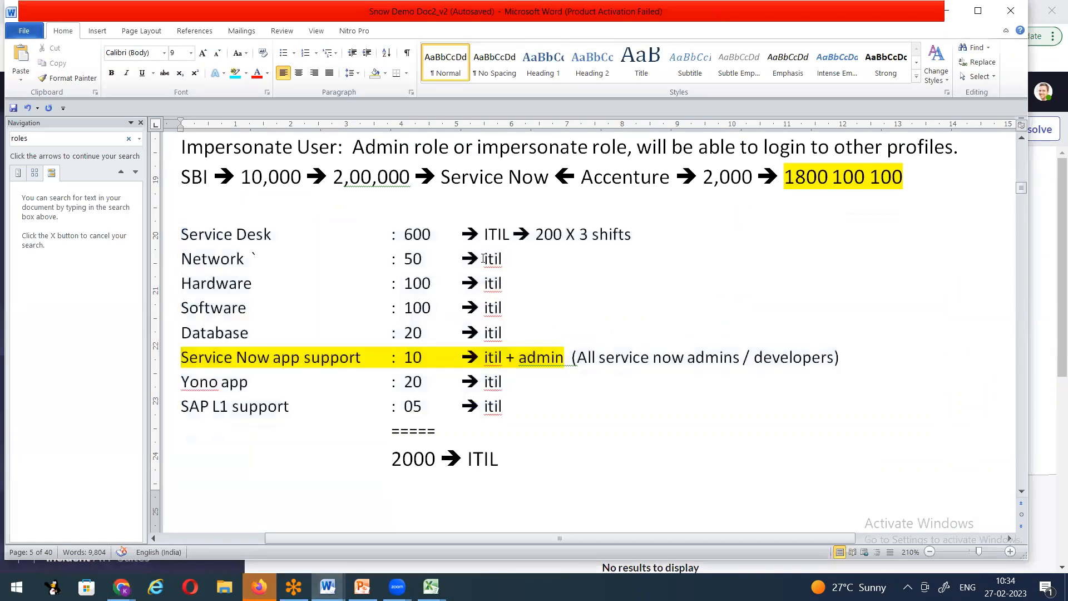
drag(465, 260, 507, 260)
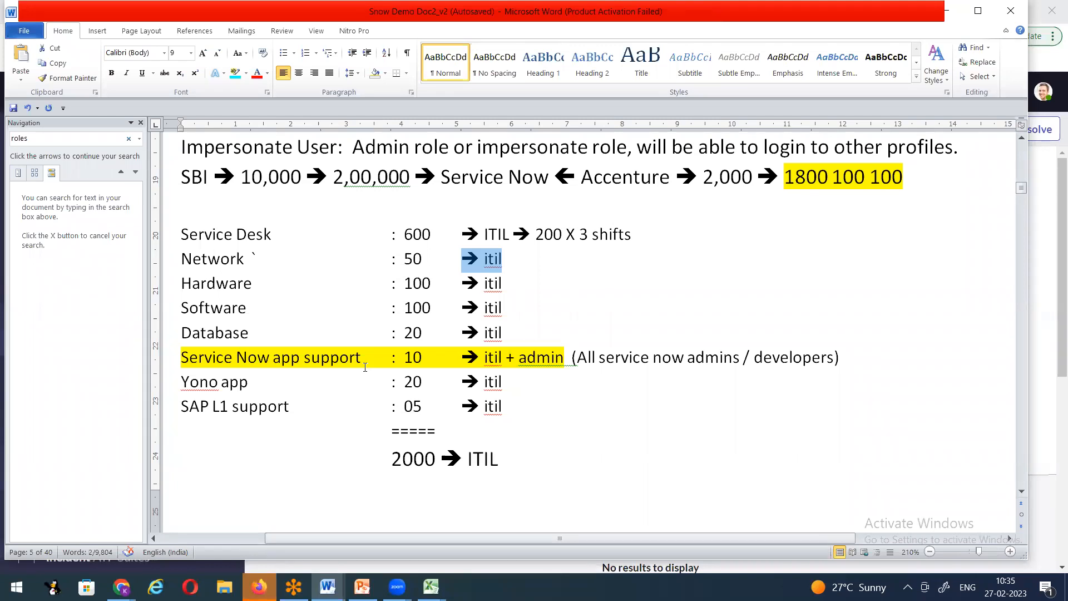
click(580, 407)
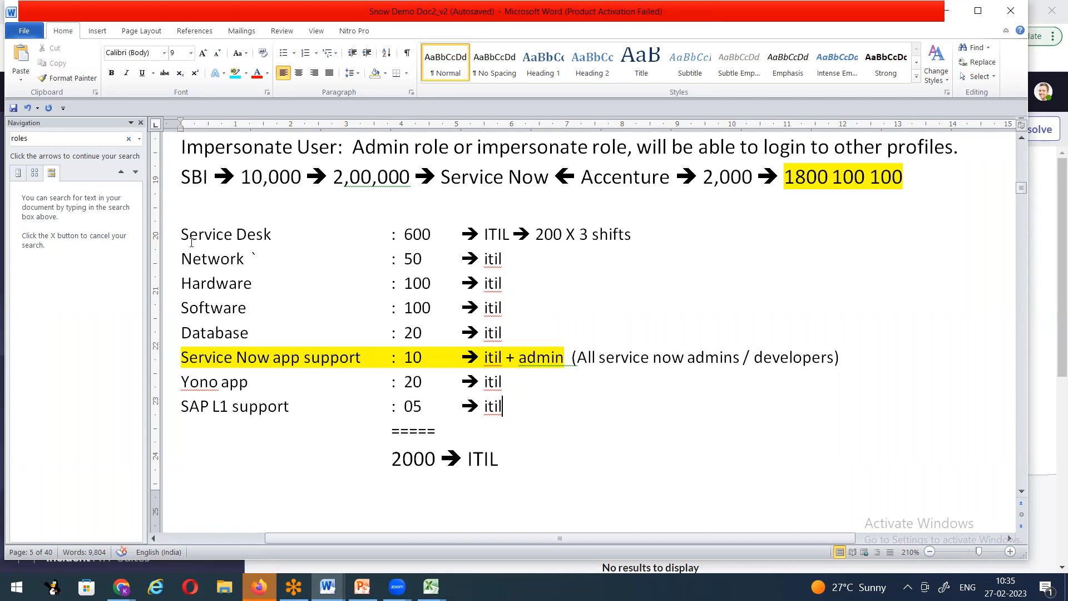
drag(389, 464, 510, 468)
click(295, 483)
drag(507, 359, 570, 360)
click(544, 427)
click(121, 587)
click(89, 523)
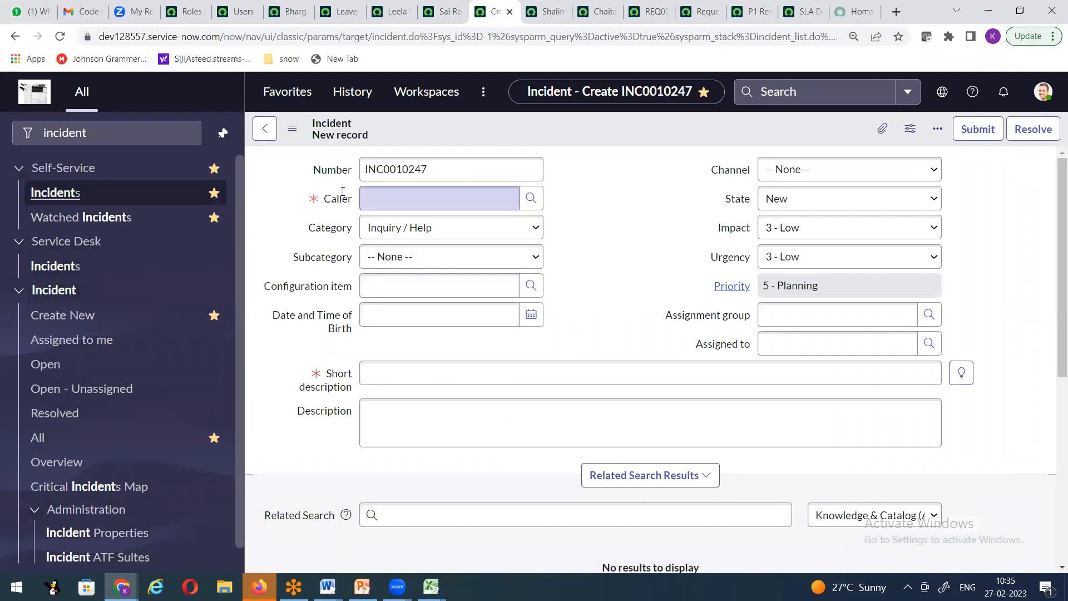
Step: Start a new incident with the chosen caller and description 'user is not able to submit the request on service now'
click(75, 323)
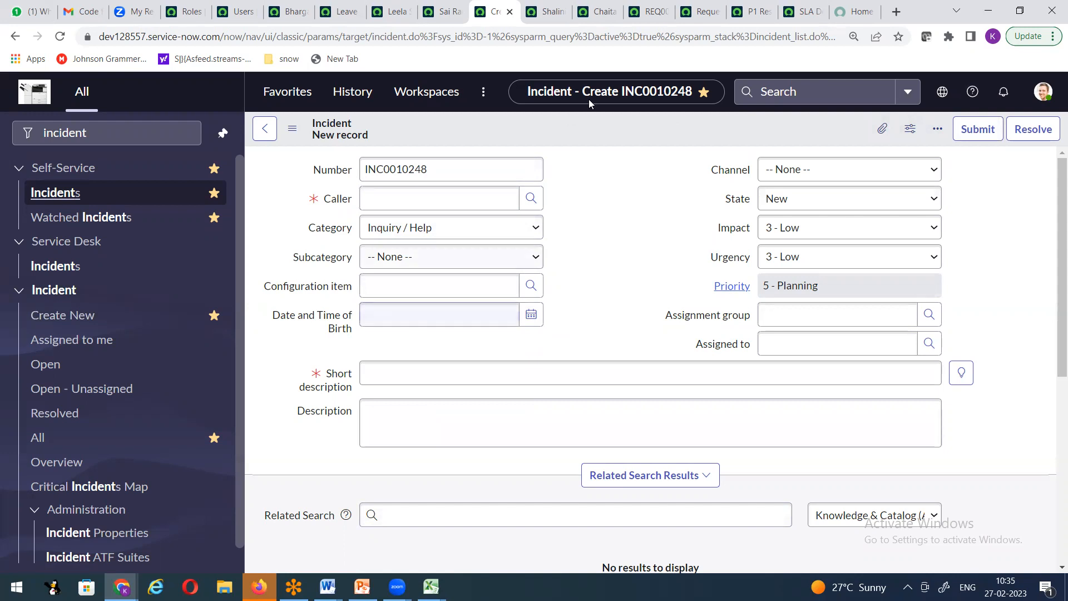
click(423, 201)
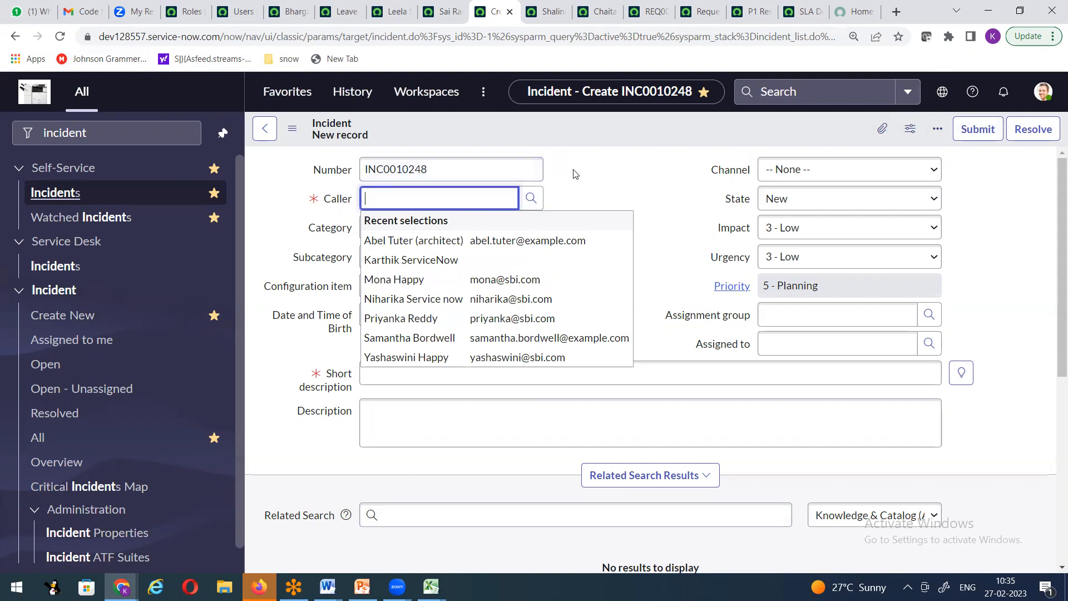
text(Mona)
click(405, 255)
click(408, 381)
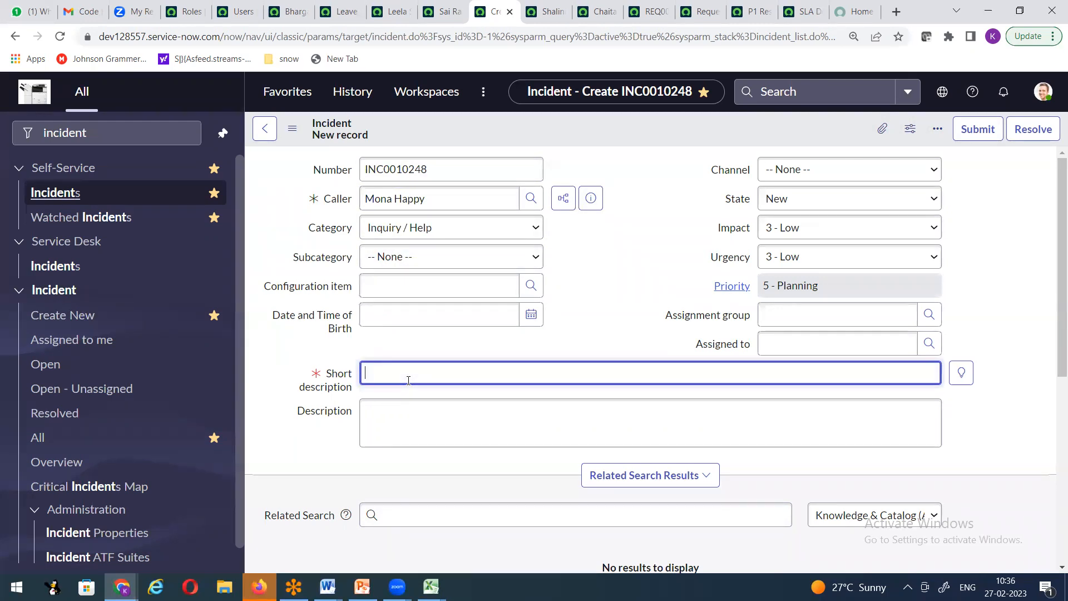
text(user is not able to submi the)
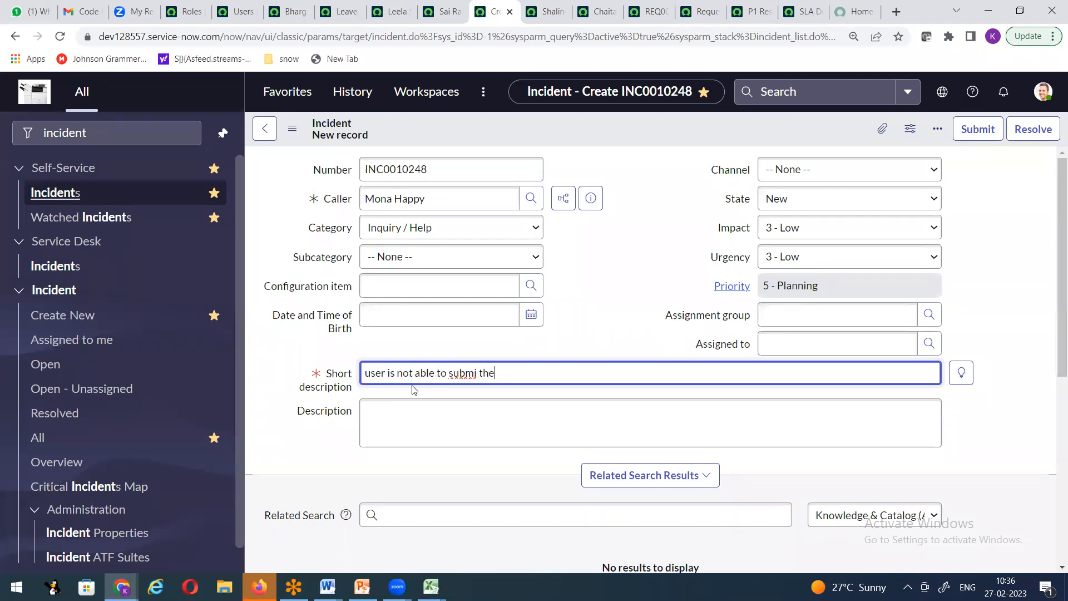
key(BackSpace)
key(BackSpace)
key(BackSpace)
key(BackSpace)
text(t the request on service now)
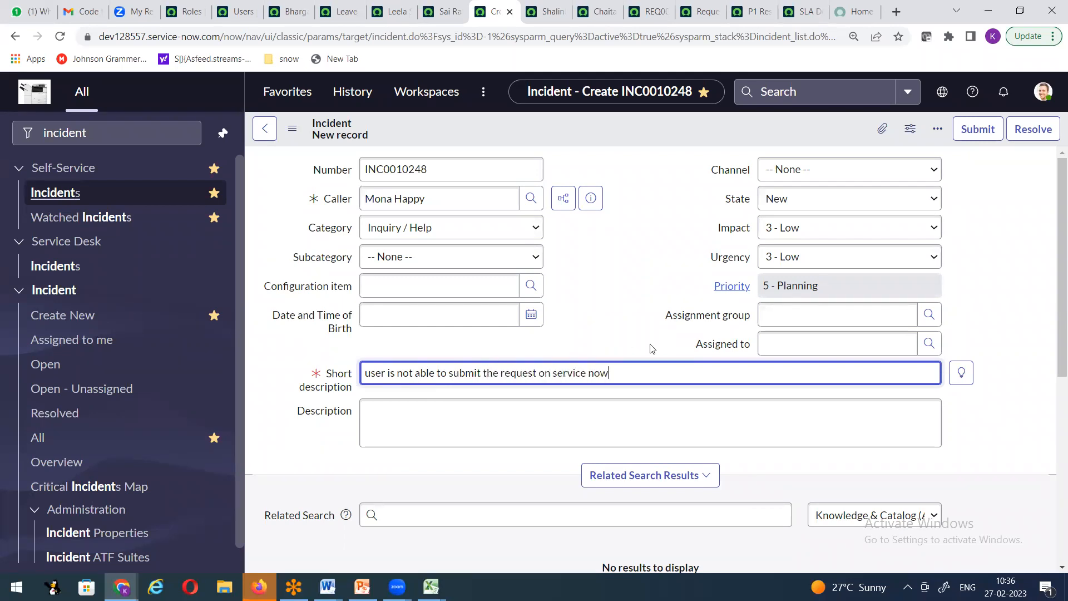
Step: Assign it to the Service now Support group and pick an agent via the Assigned to lookup
click(800, 314)
text(service nwo)
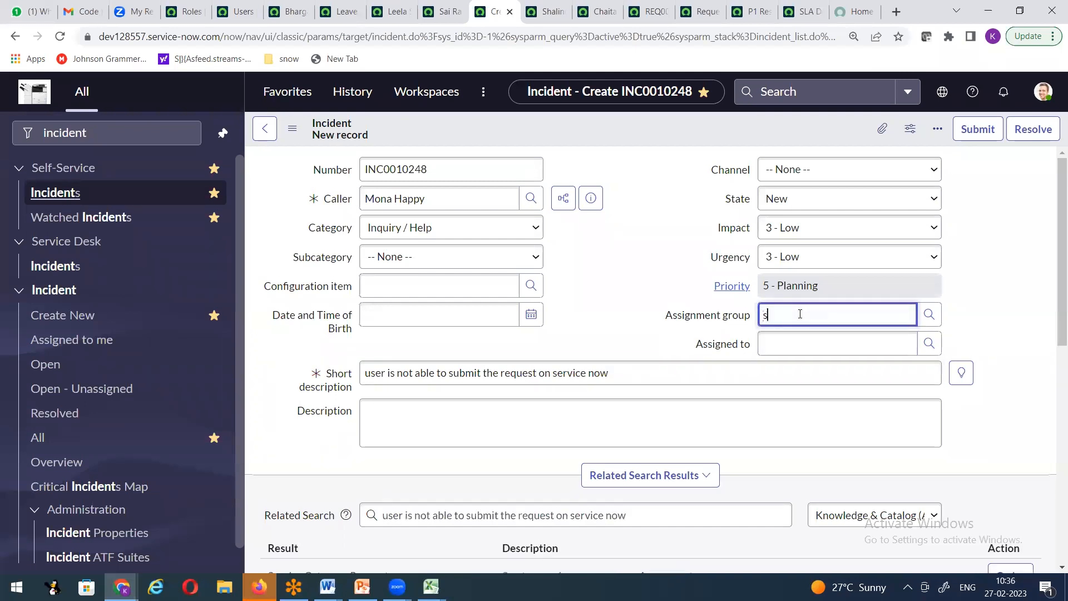
key(BackSpace)
key(BackSpace)
key(BackSpace)
text(now)
click(805, 351)
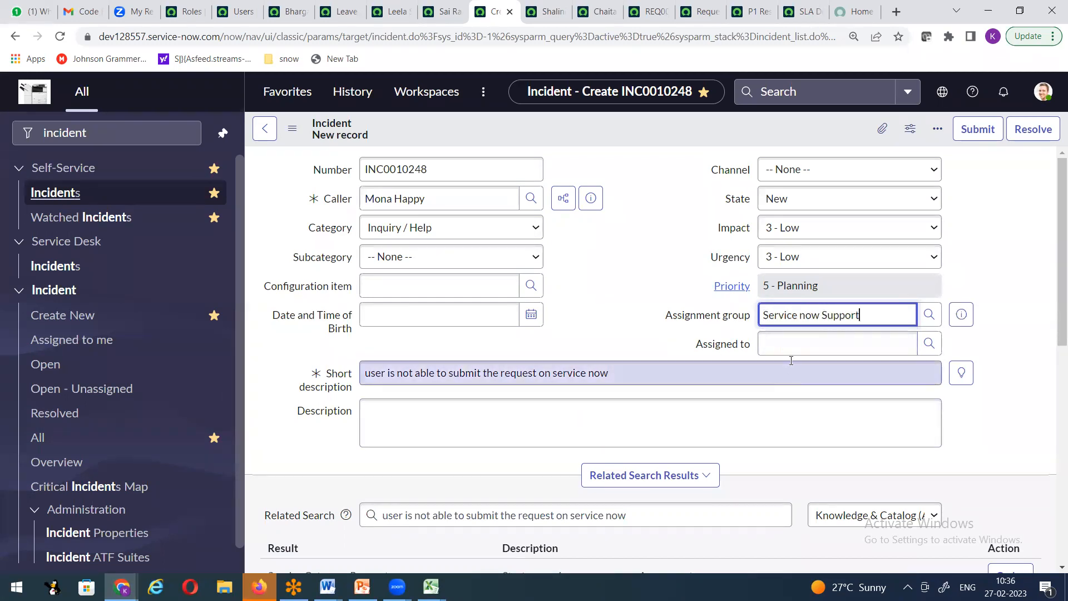
click(929, 343)
click(478, 351)
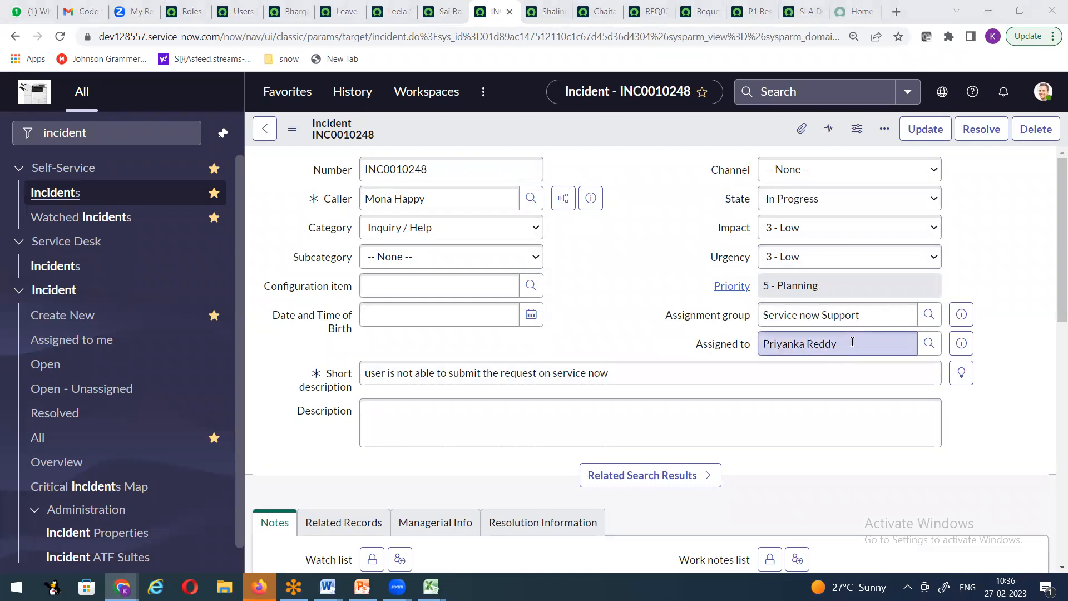
Step: Point out the assigned agent and Service now Support group, then mark app support's itil role in Word
drag(861, 343, 758, 349)
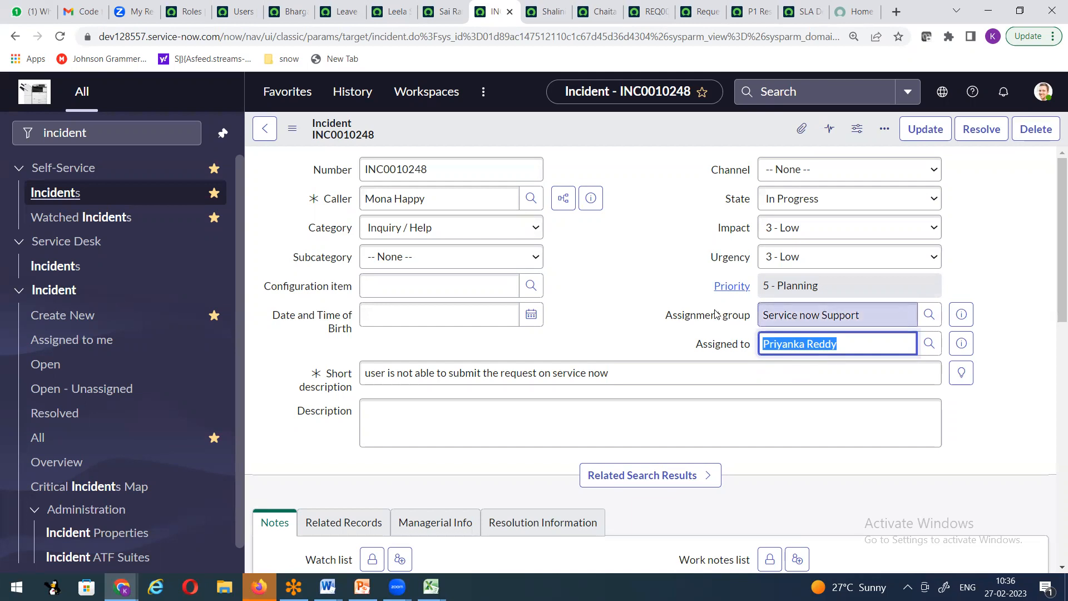
triple_click(846, 324)
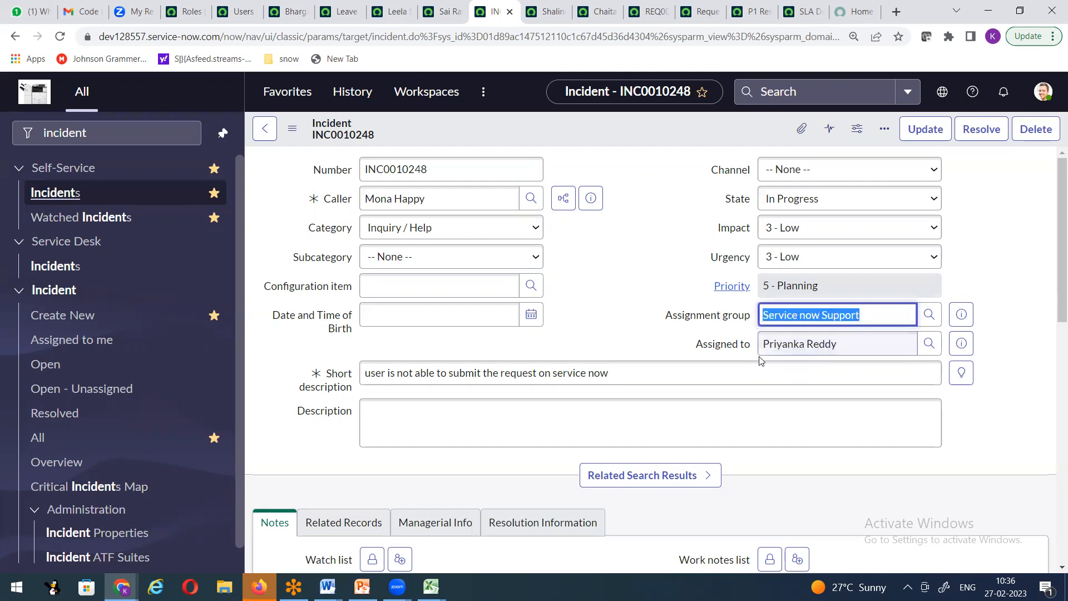
drag(846, 345, 760, 347)
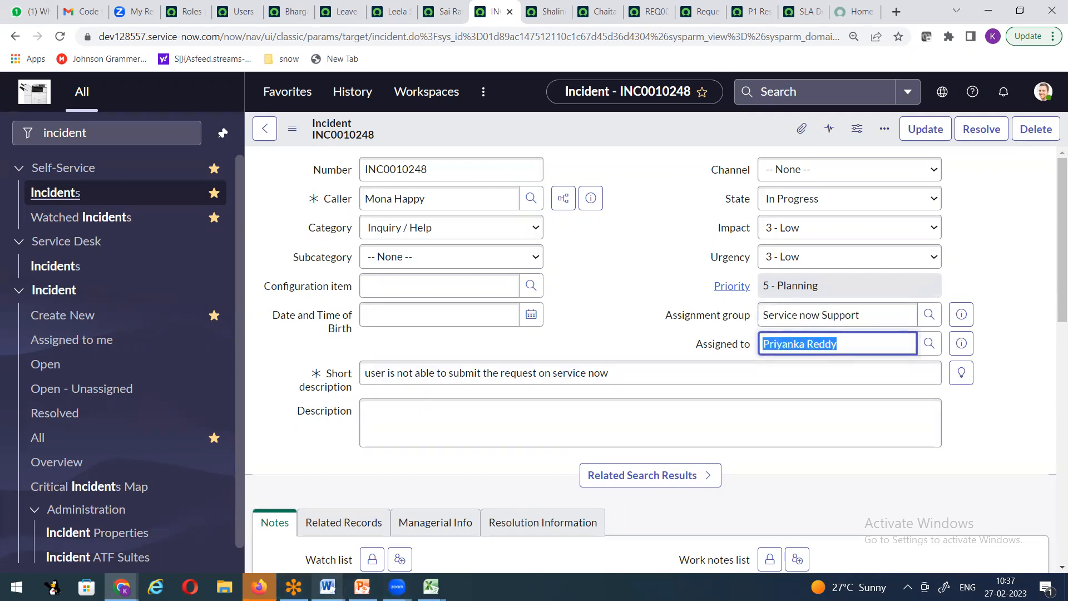
click(327, 586)
click(259, 526)
drag(562, 357, 482, 365)
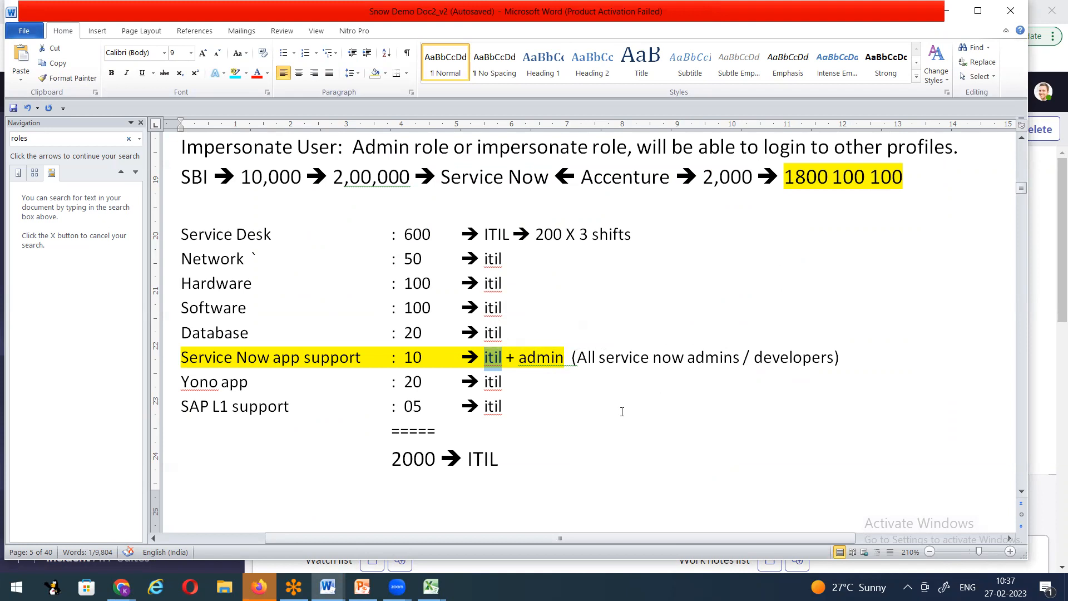
Step: Mark app support's admin role and the roles table's example users, then return to the incident
click(622, 412)
drag(519, 359, 563, 359)
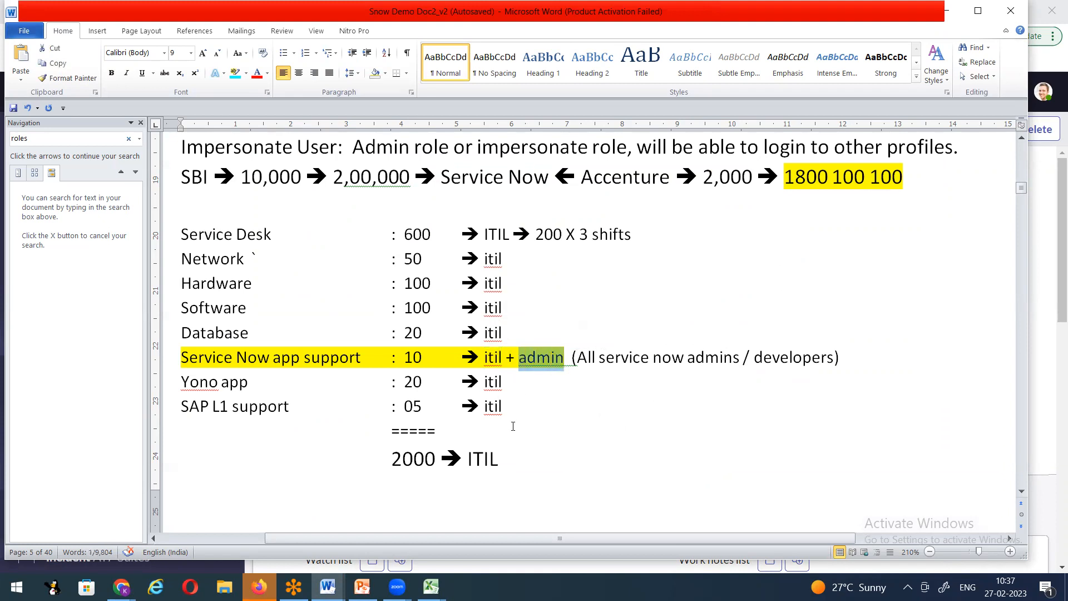
scroll(730, 389, down, 15)
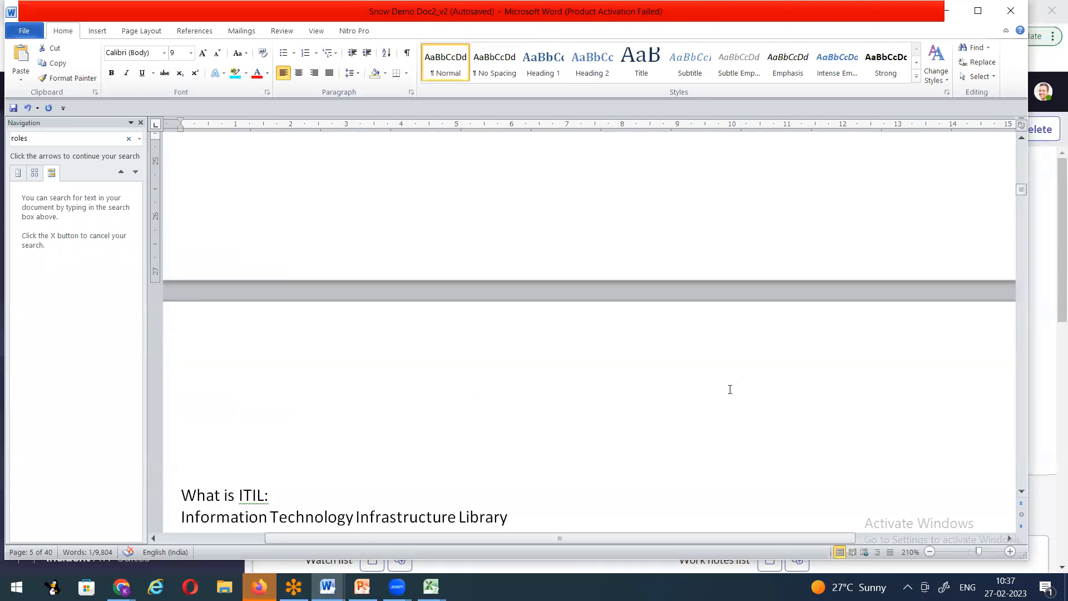
scroll(730, 389, up, 6)
scroll(730, 389, up, 10)
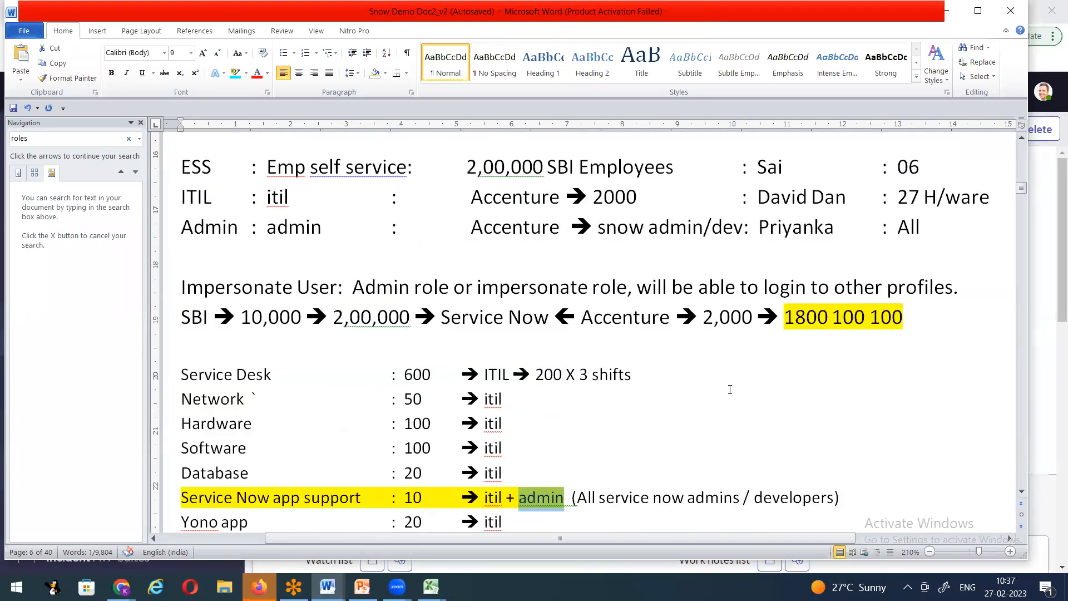
scroll(726, 352, down, 3)
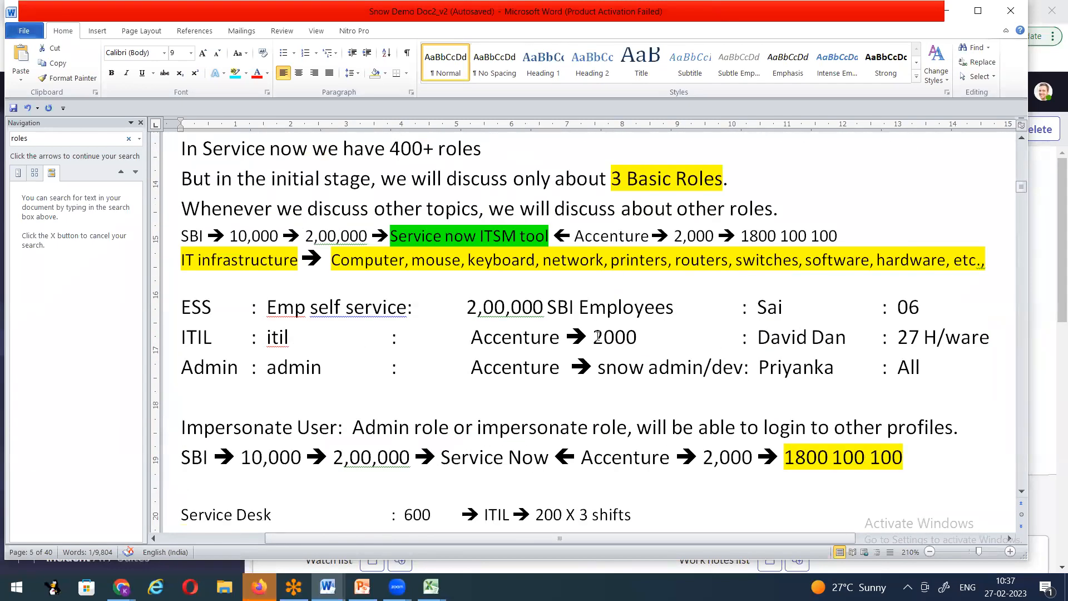
drag(759, 313, 849, 340)
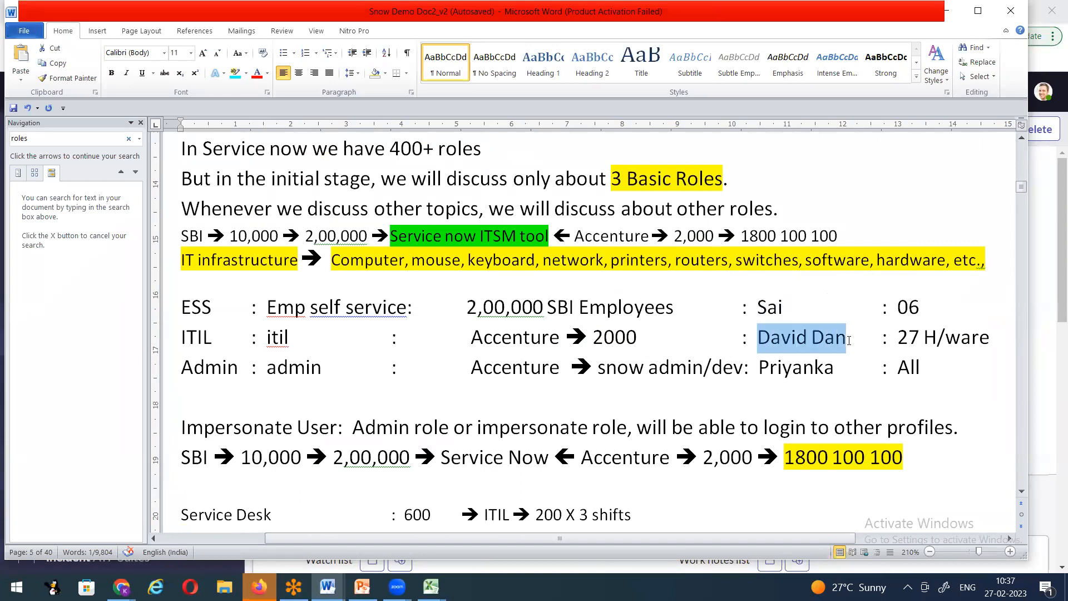
double_click(778, 369)
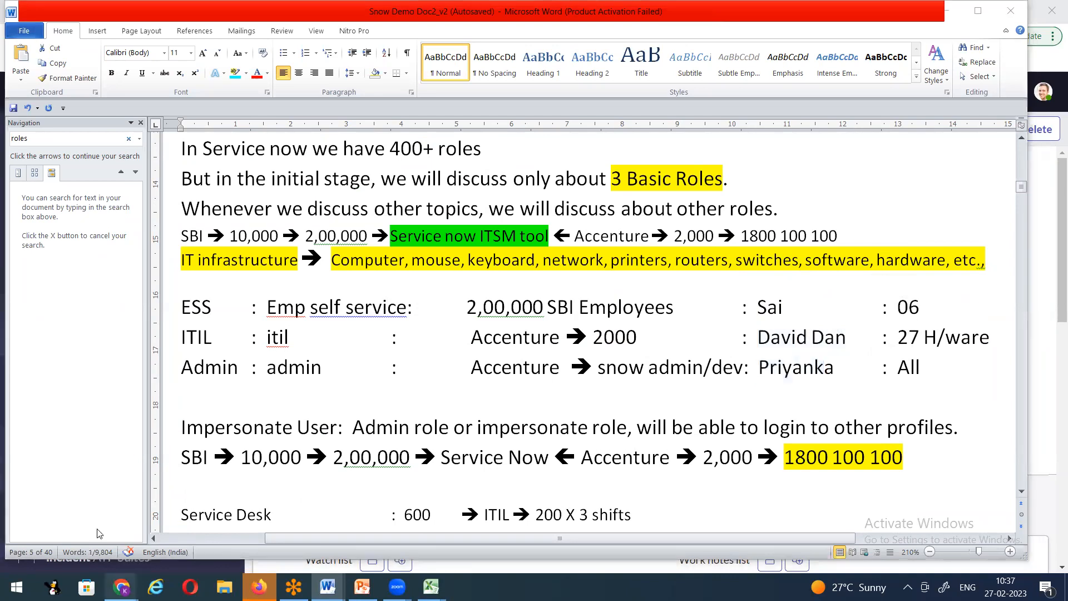
mouse_move(121, 587)
click(84, 518)
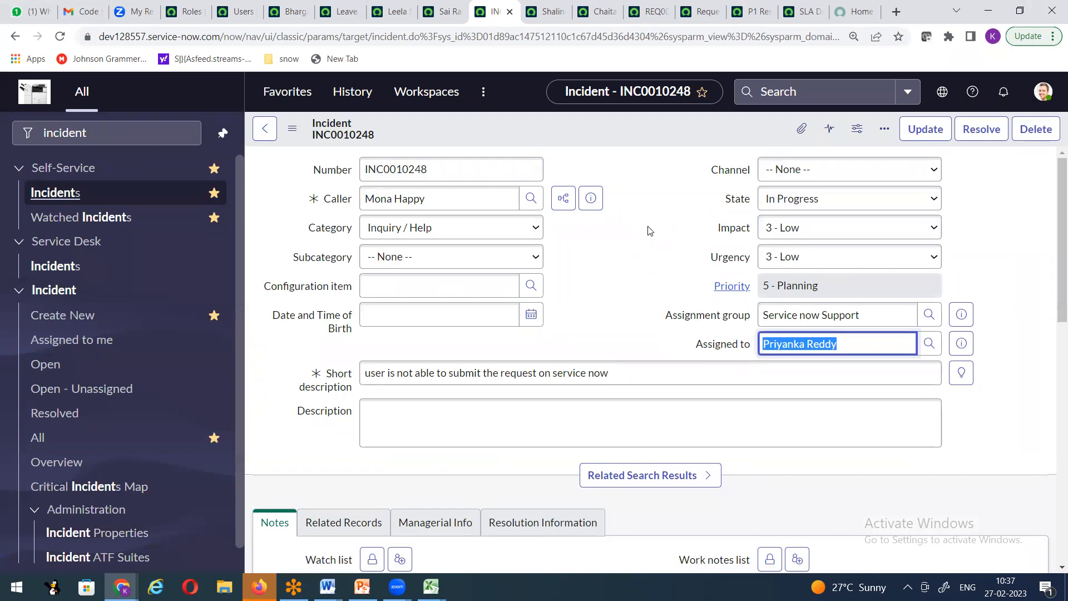
Step: Filter the Users list by User ID 'admin' and open the System Administrator record
click(1043, 91)
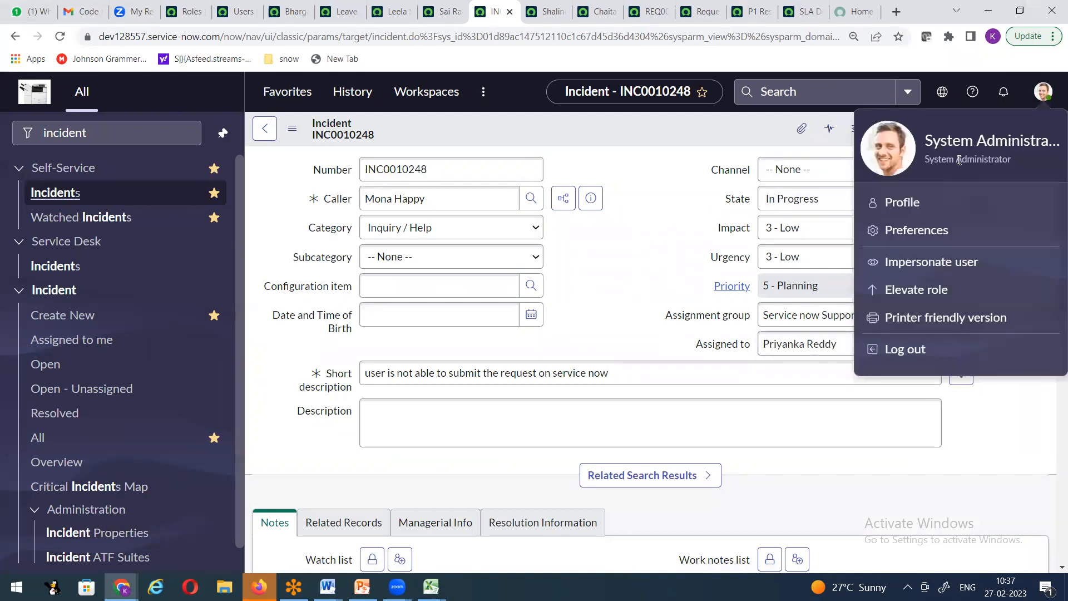
click(652, 143)
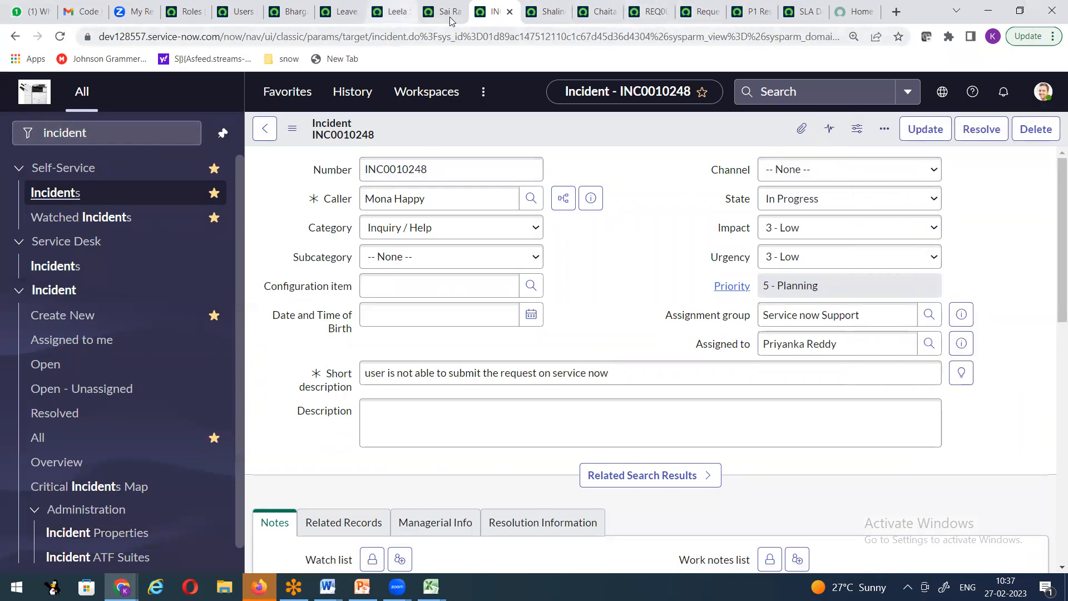
click(240, 13)
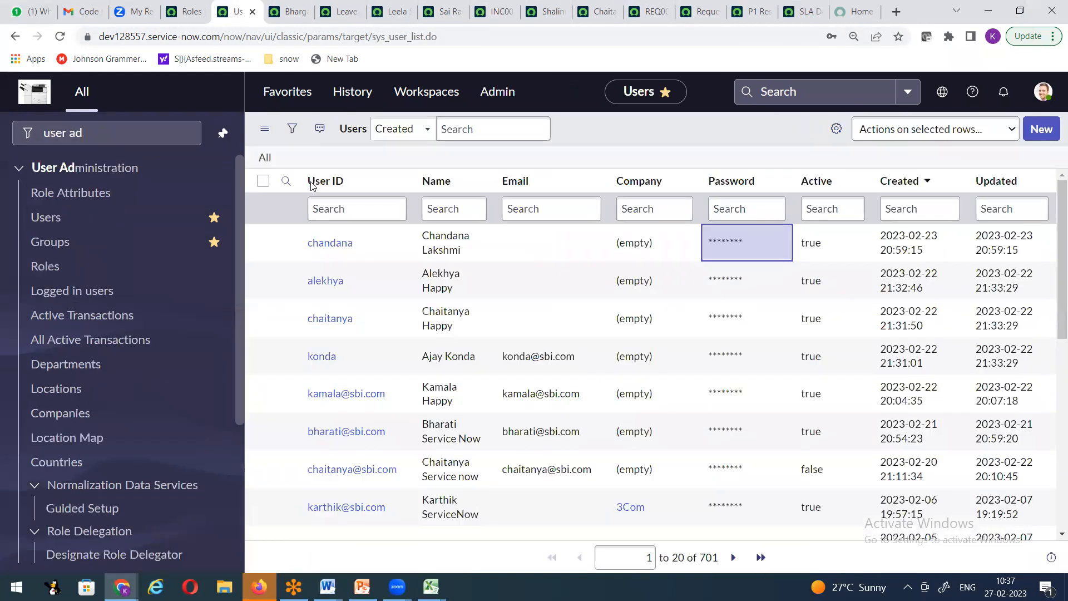
click(360, 207)
text(admin)
key(Return)
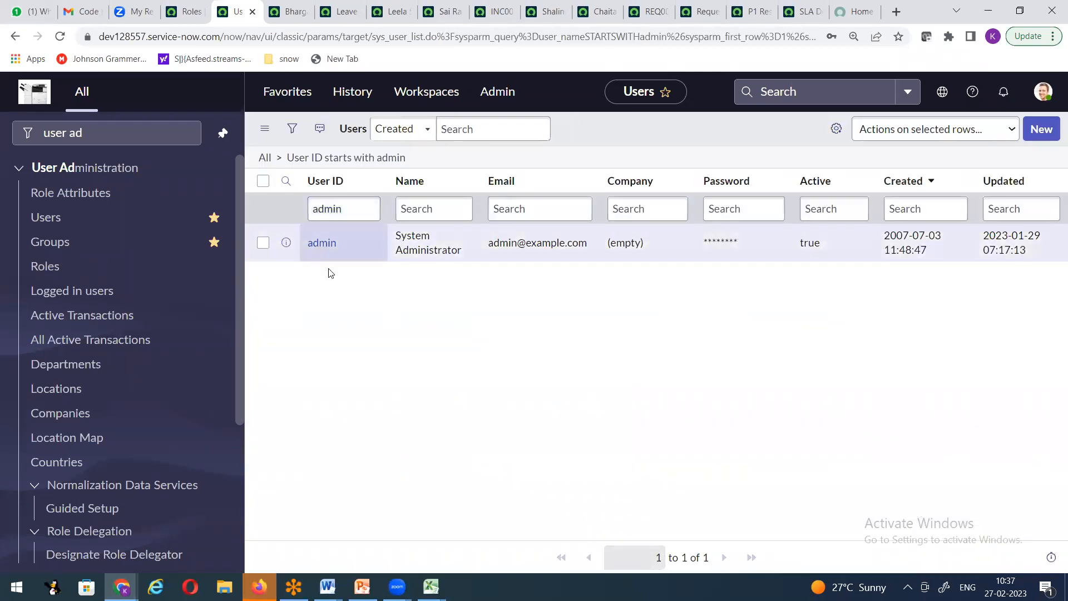
click(333, 249)
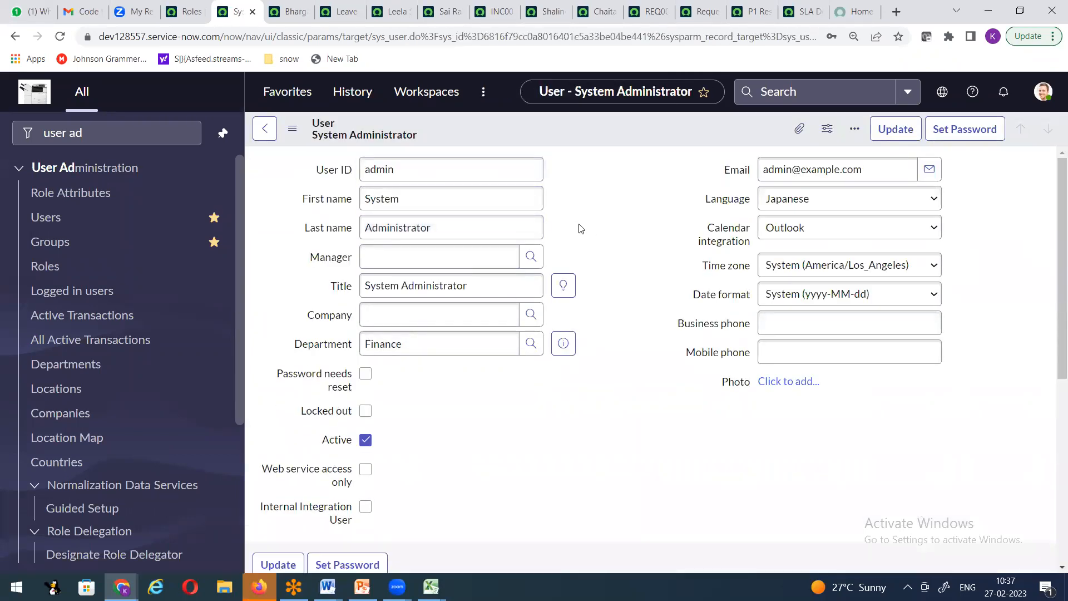
Step: Open the Roles (32) related list, showing admin assigned directly, then open the avatar menu
scroll(581, 234, down, 6)
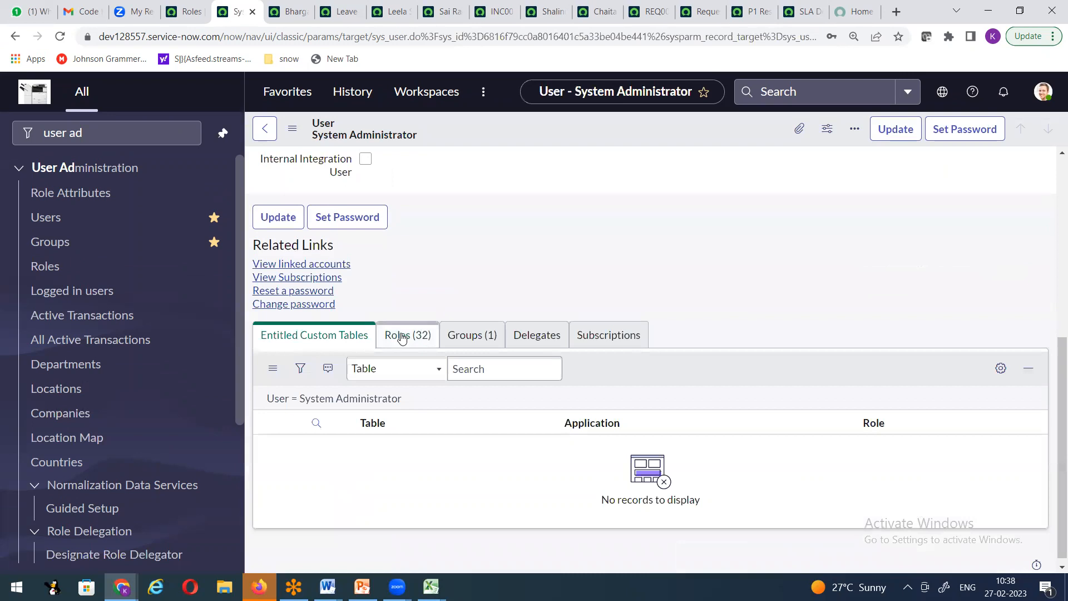
click(401, 337)
scroll(544, 310, down, 4)
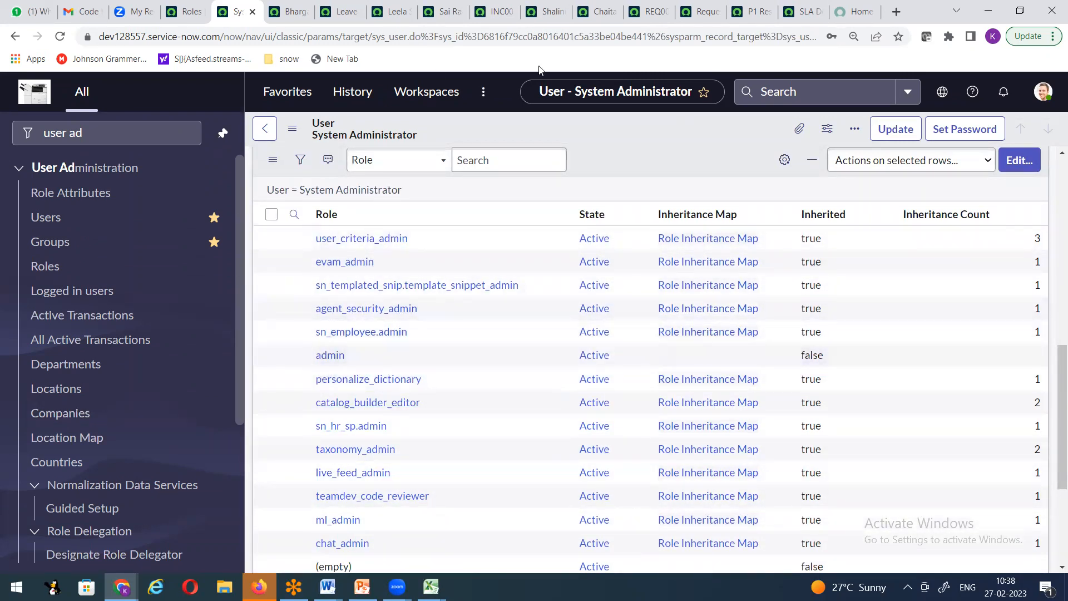
click(1040, 92)
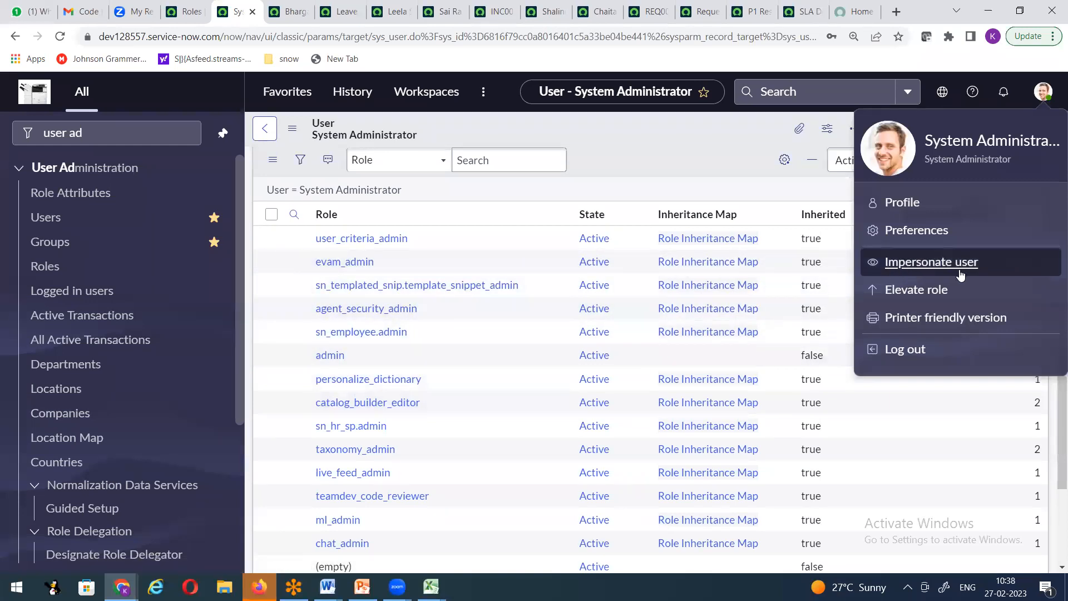
Step: Choose Impersonate user, then log in again after the Session Expired (401) message
click(910, 266)
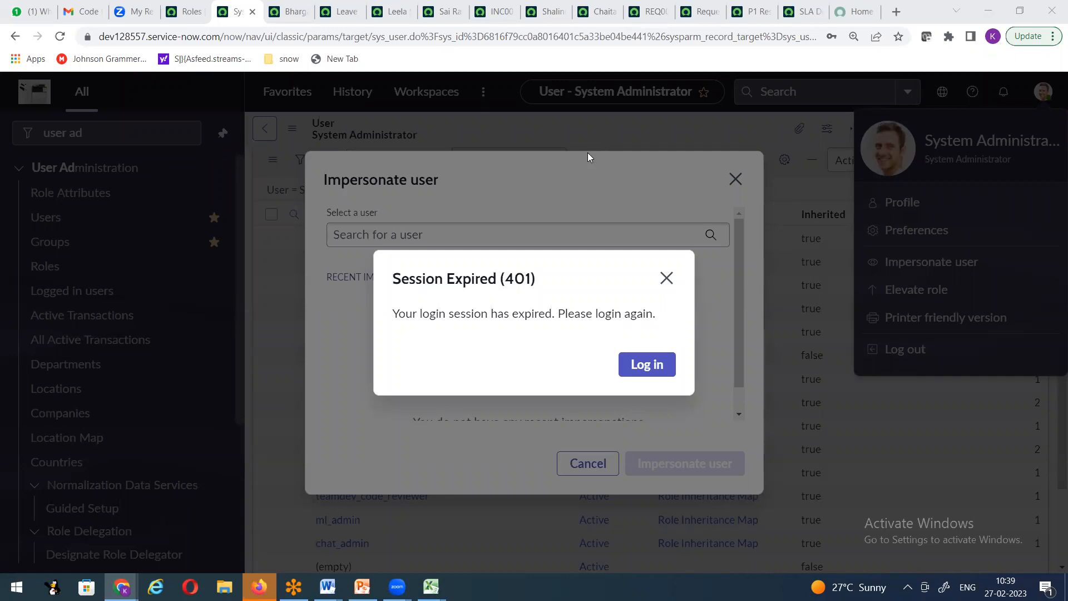
click(646, 364)
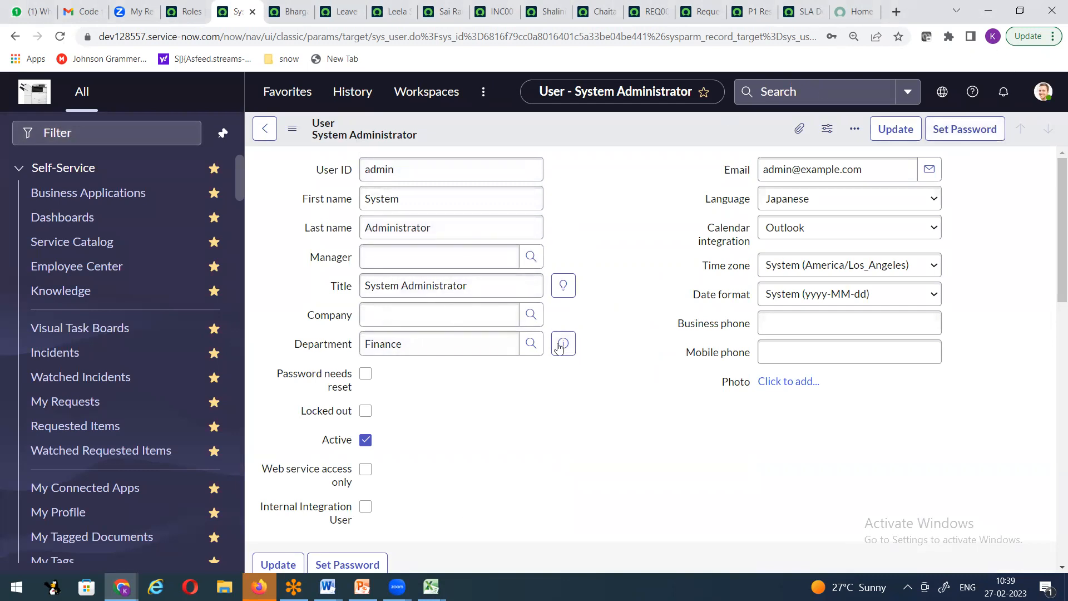
Step: Open the Impersonate user dialog from the admin avatar menu and ready its user search
scroll(458, 401, down, 6)
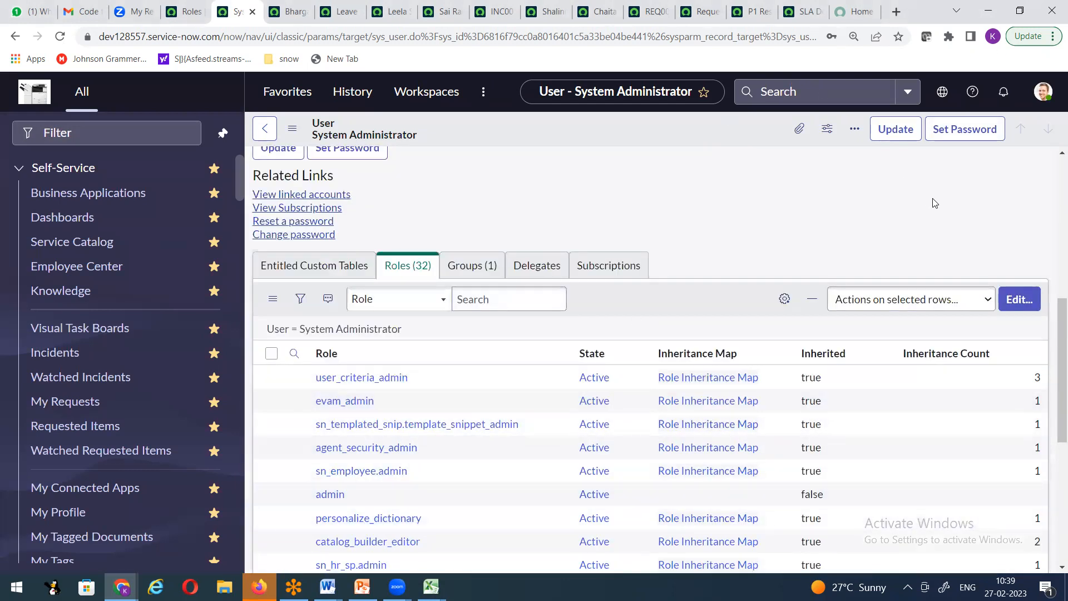
scroll(935, 203, up, 1)
click(1043, 92)
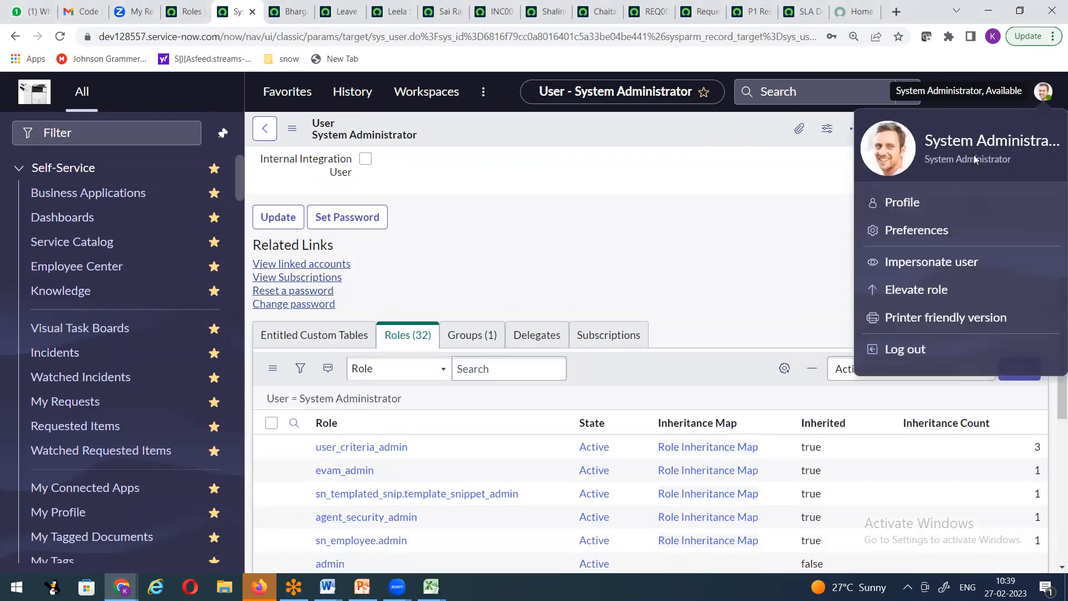
click(924, 266)
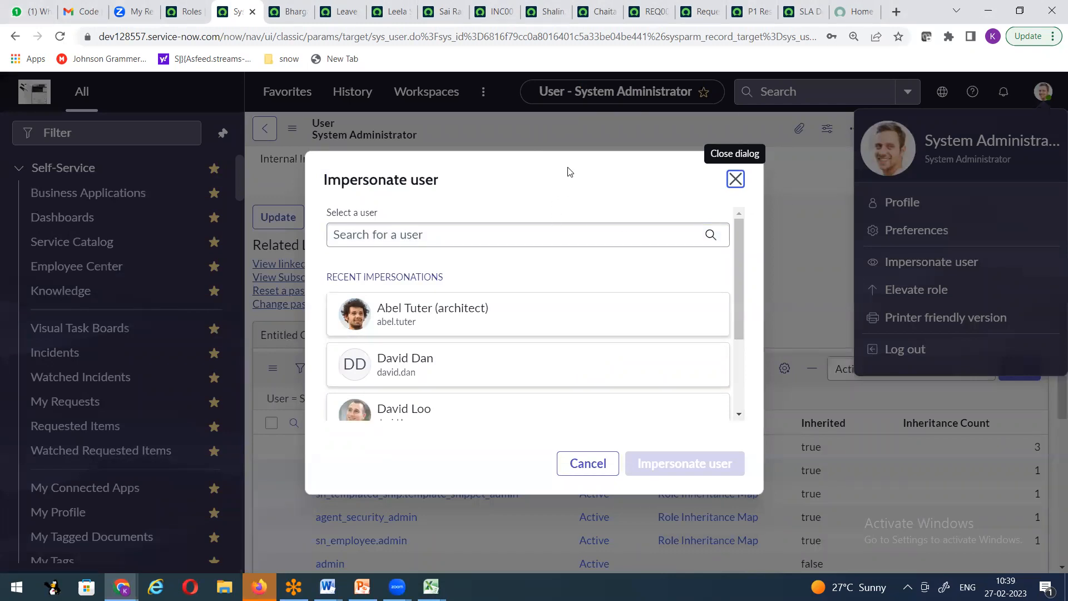
click(452, 240)
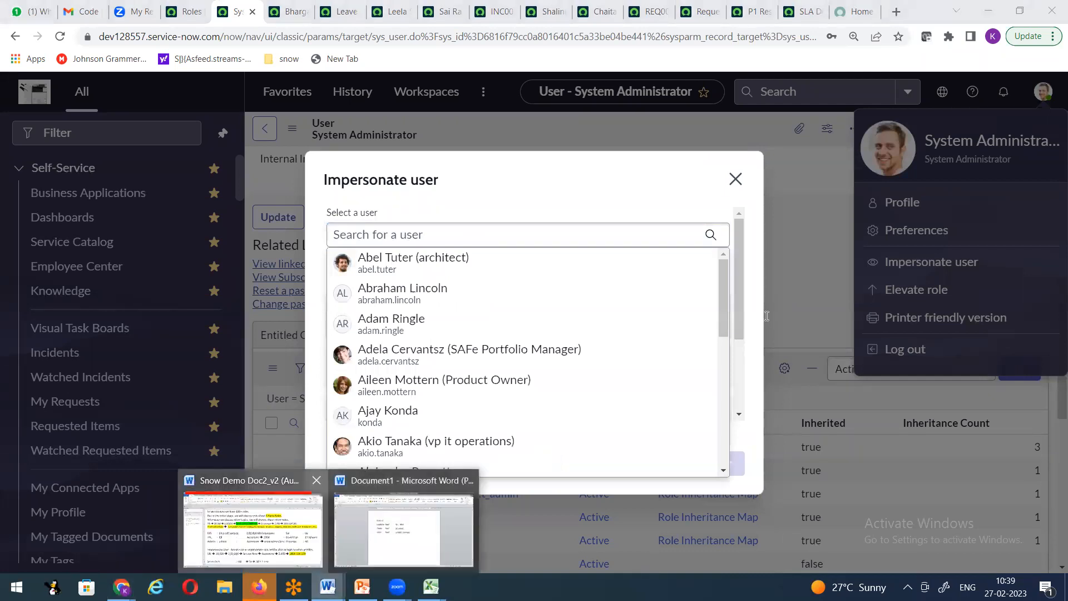
Step: Check the ESS user's name in the Word role notes and search for it in the dialog
drag(759, 310, 785, 308)
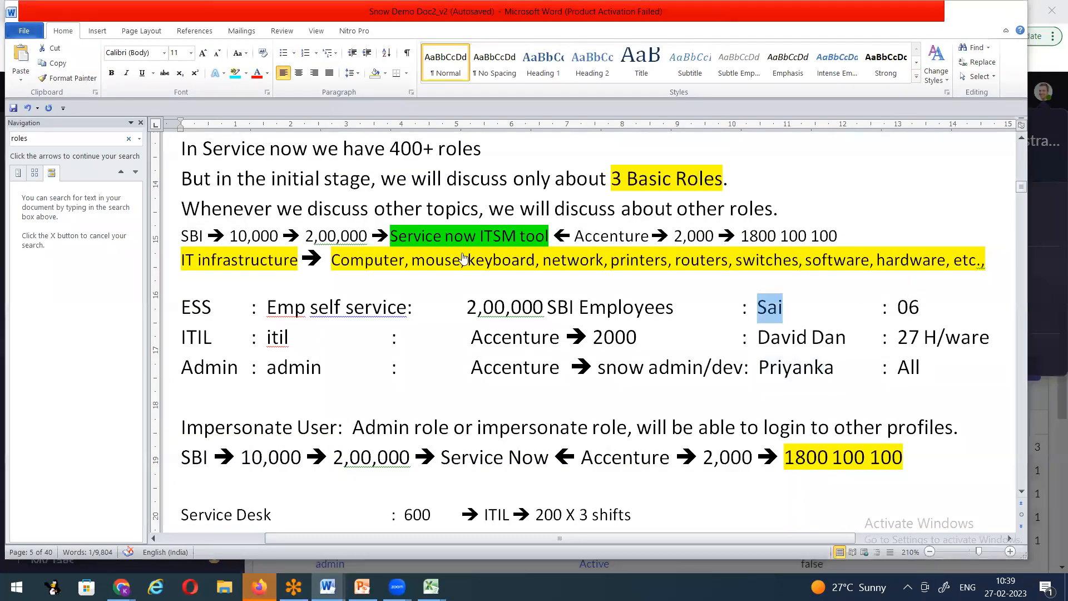
key(alt+Tab)
text(sai)
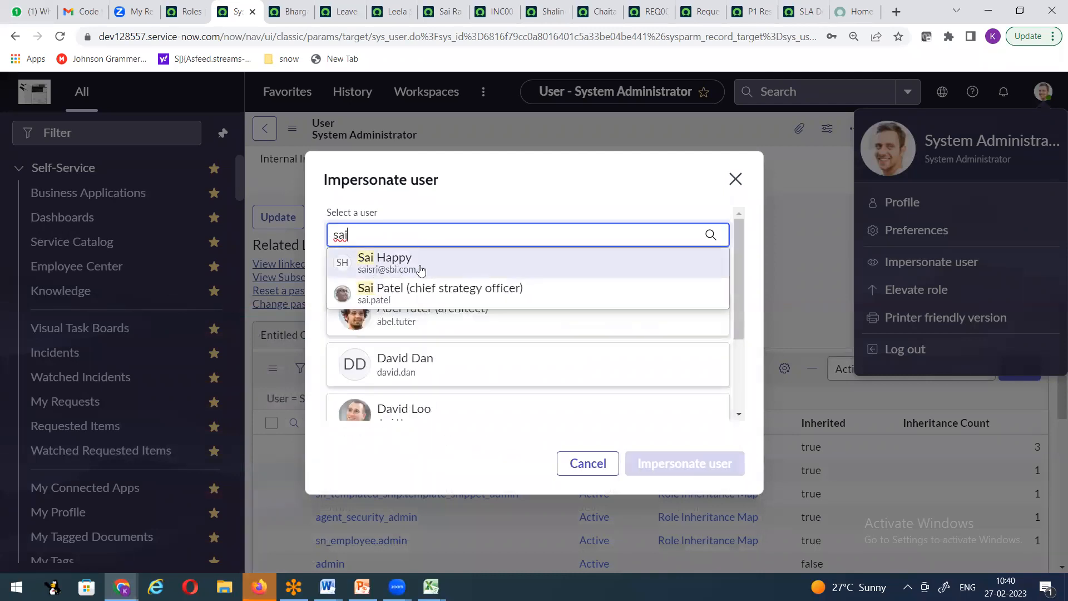
Step: Pick the matching ESS user from the suggestions, then close the dialog without impersonating
click(411, 269)
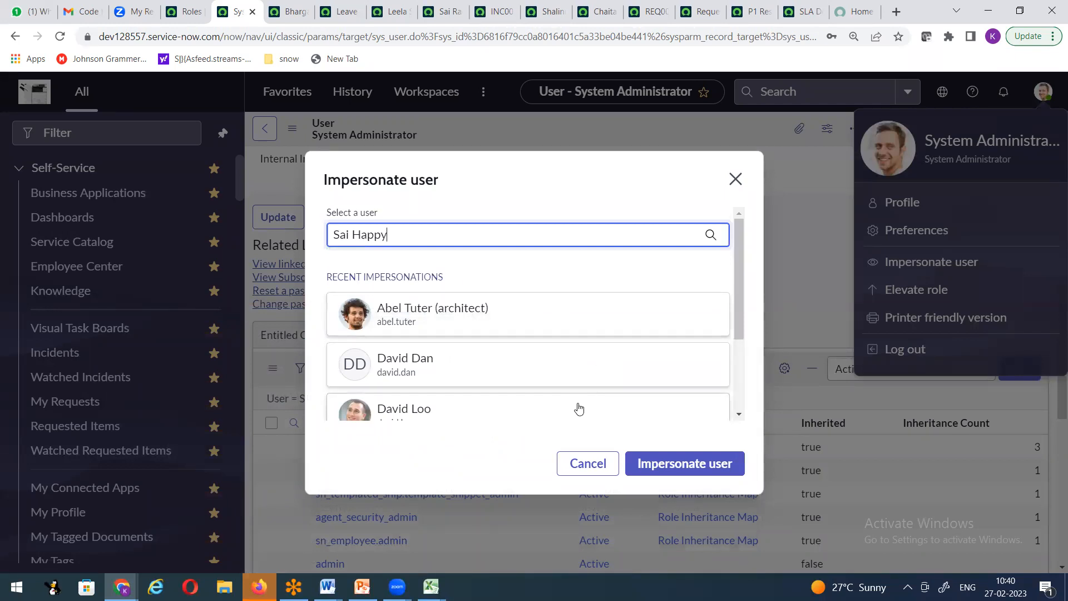
click(735, 179)
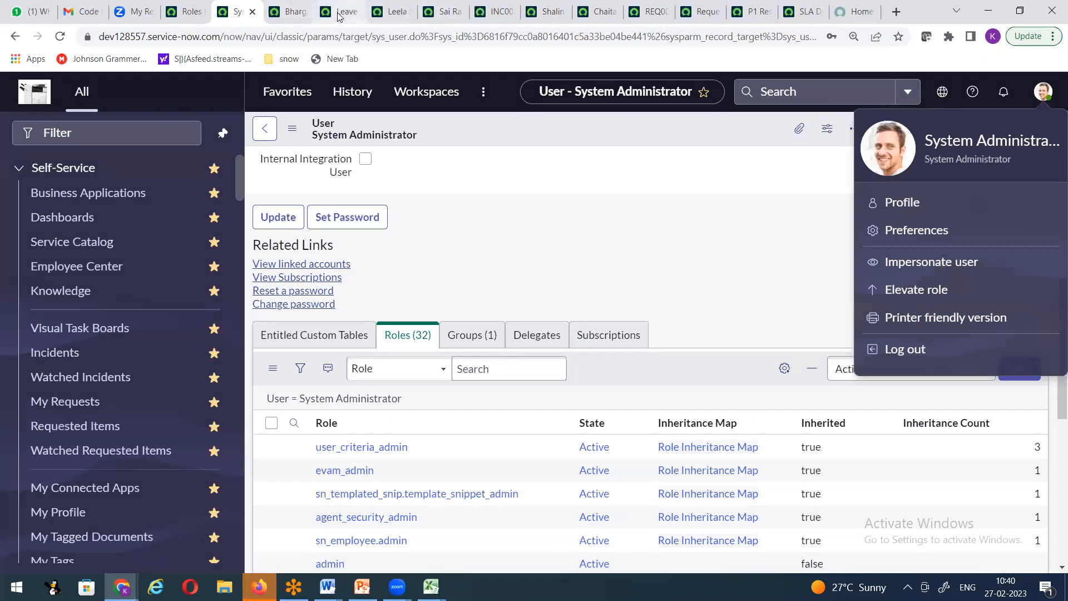
Step: Browse the open user record tabs, including the director's record
click(278, 16)
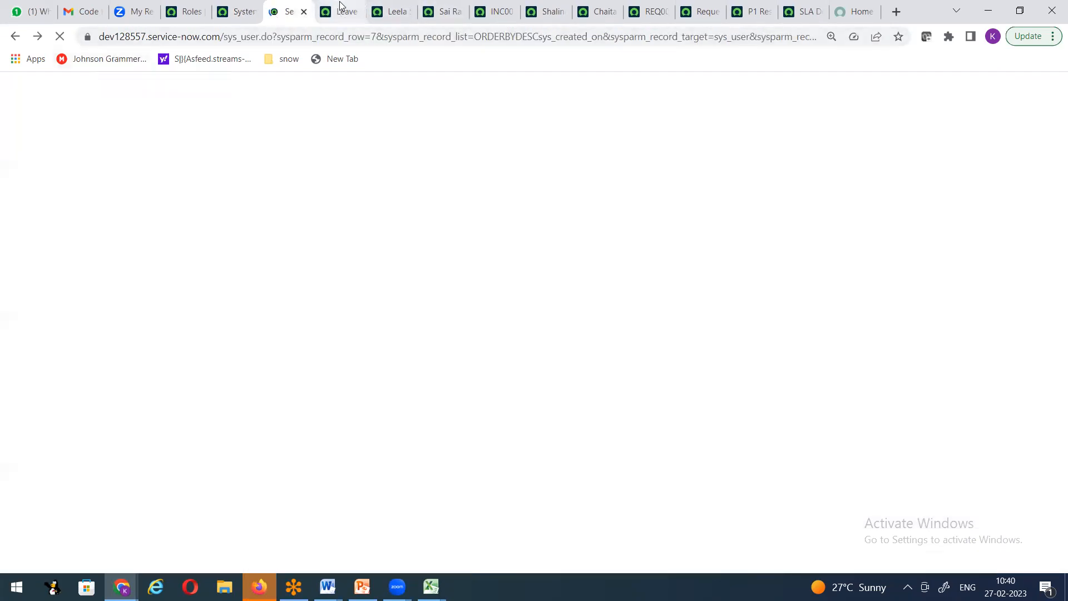
click(341, 14)
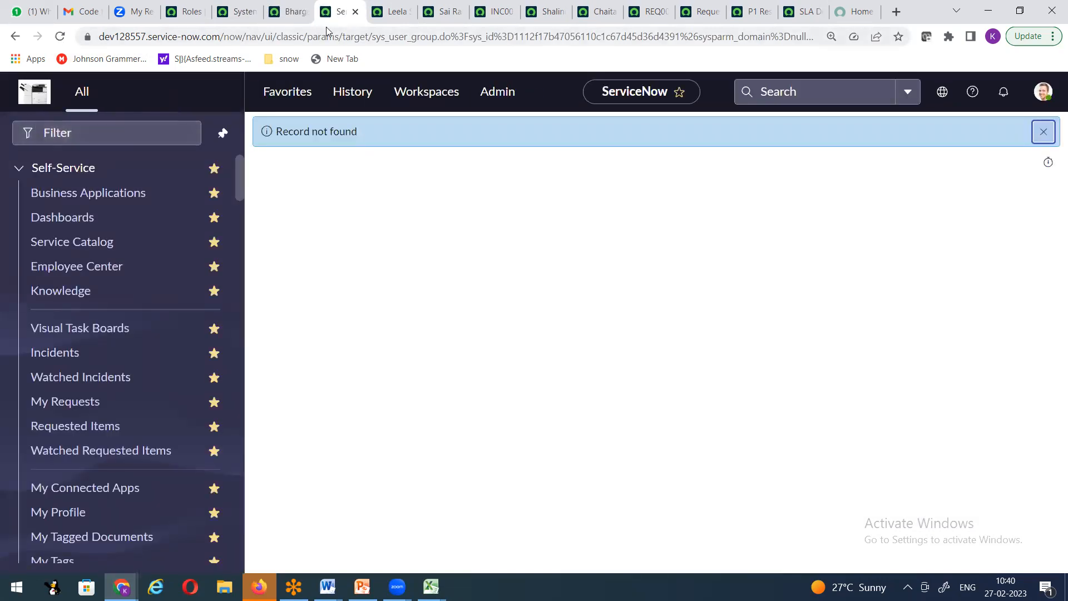
click(384, 15)
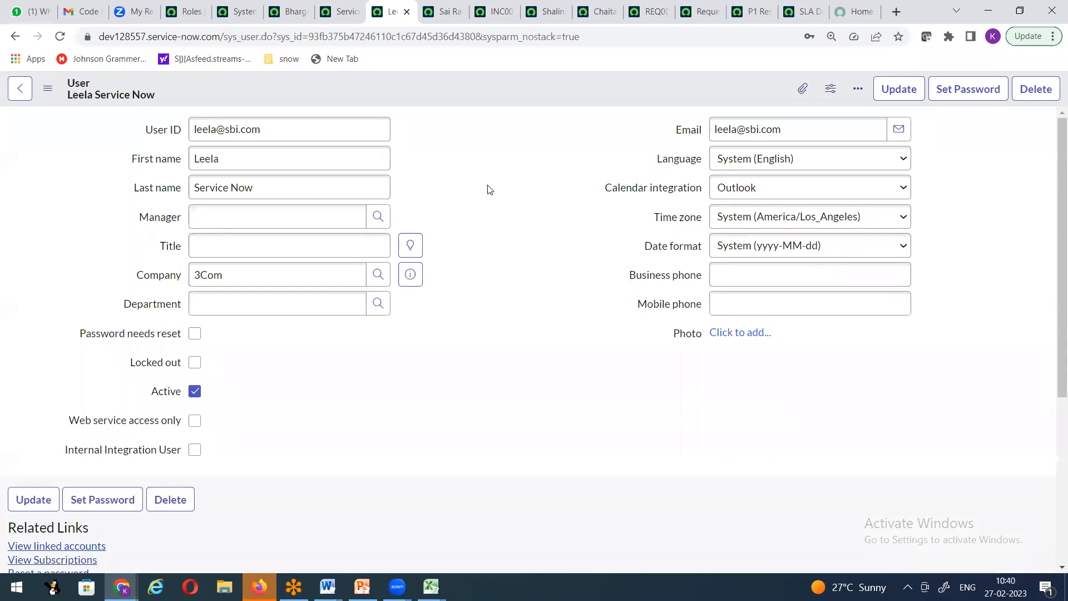
click(339, 14)
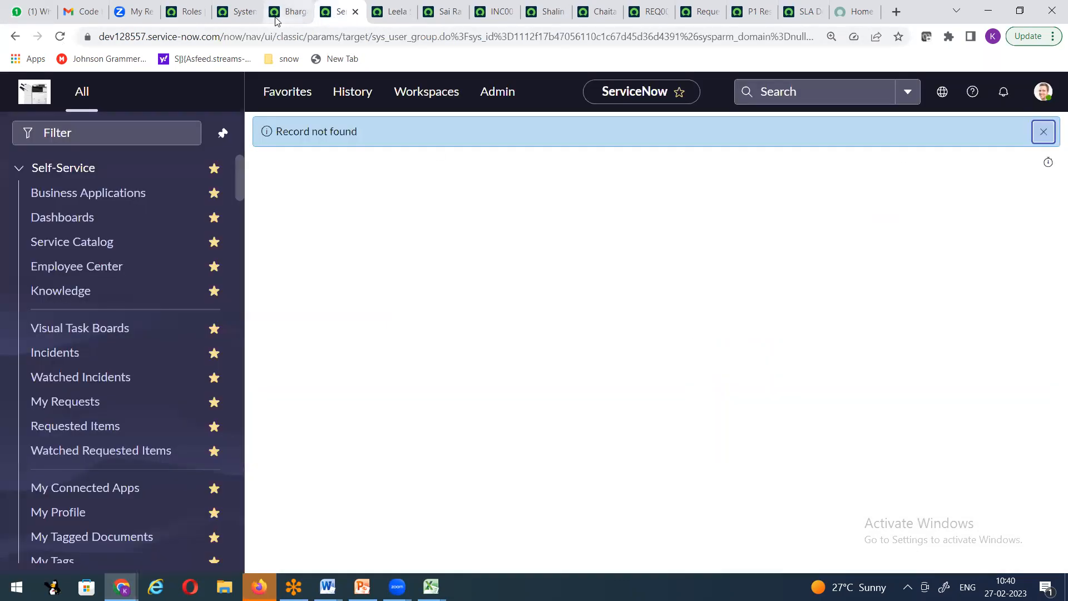
click(284, 15)
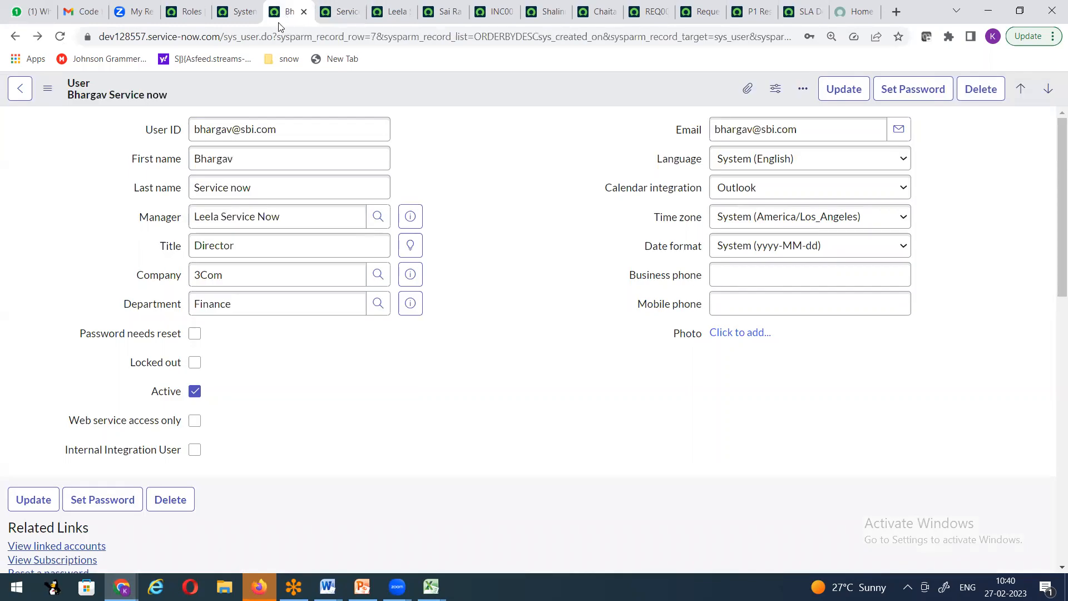
click(342, 14)
Step: View the locked-out inactive user's record, then return to the System Administrator record's navigator filter
click(384, 15)
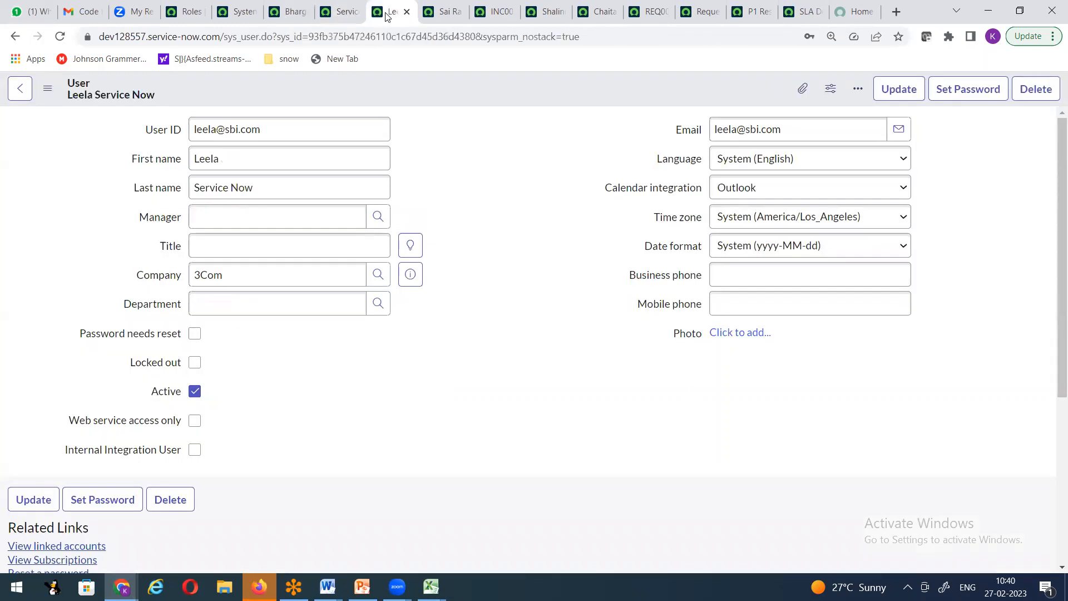
click(446, 14)
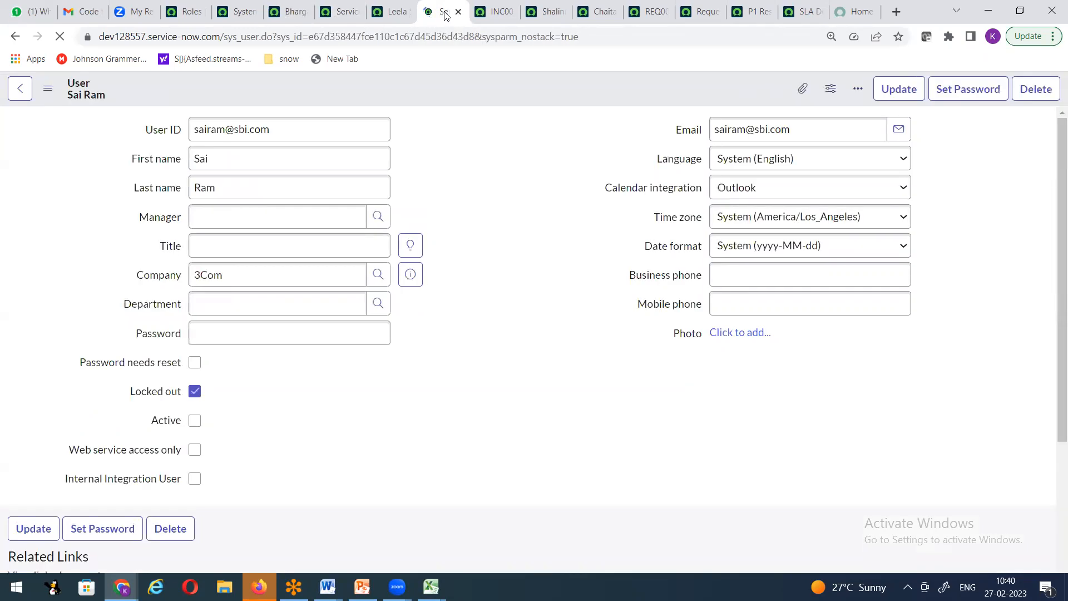
click(290, 12)
click(231, 18)
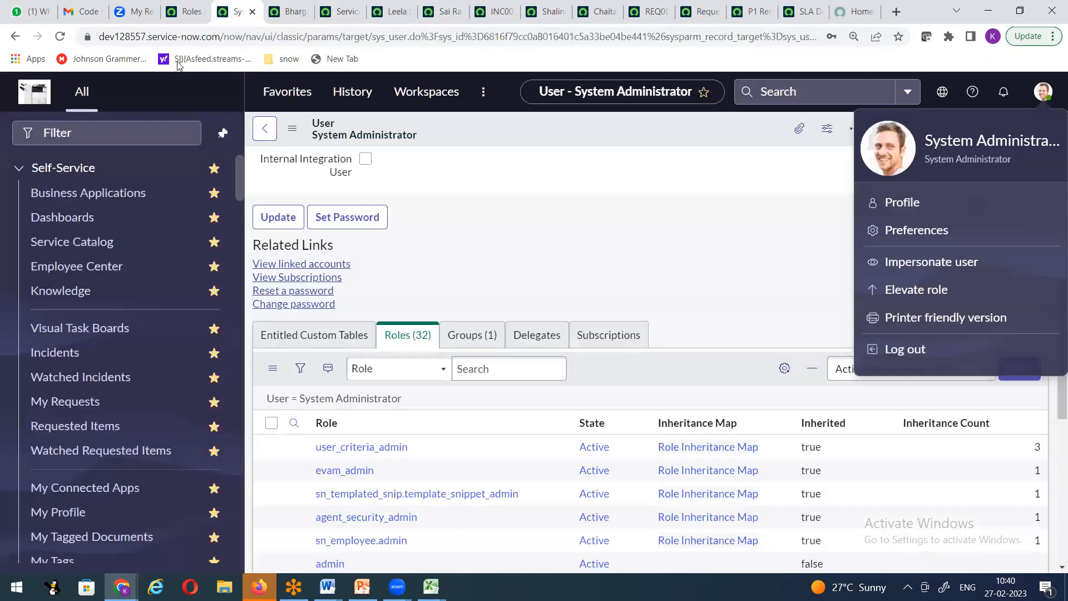
click(15, 131)
Step: Filter the navigator by 'user ad', open Users, and apply a wildcard Name search
text(user ad)
click(105, 217)
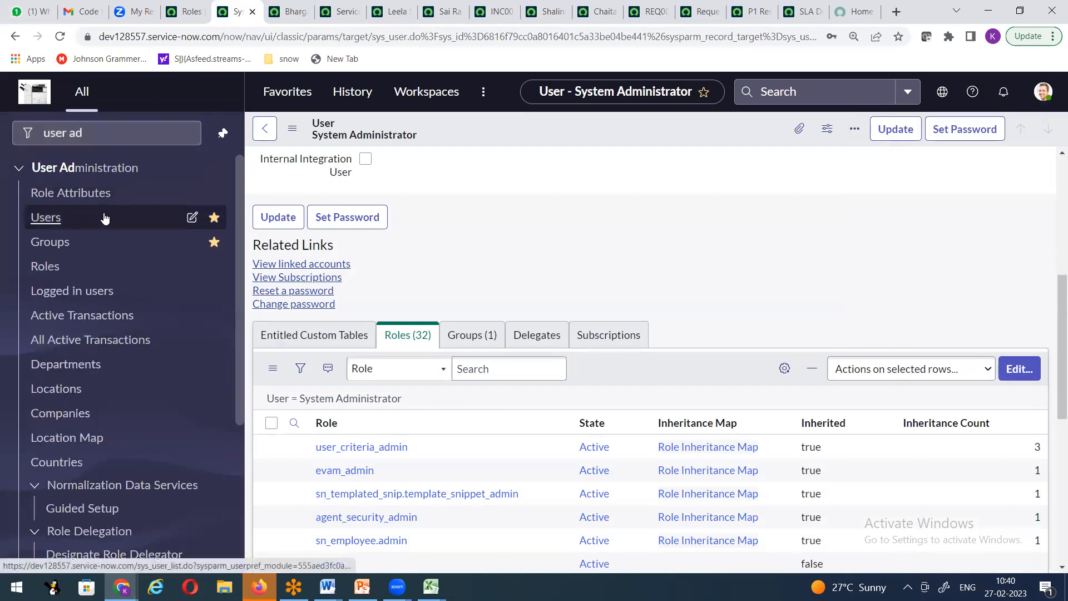
click(354, 212)
click(457, 208)
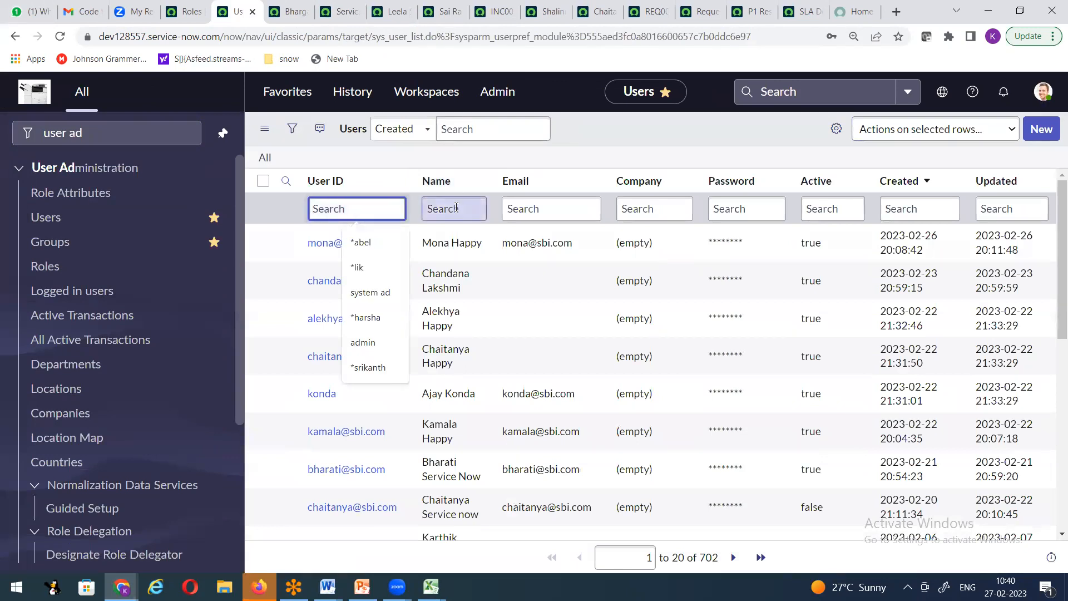
text(*)
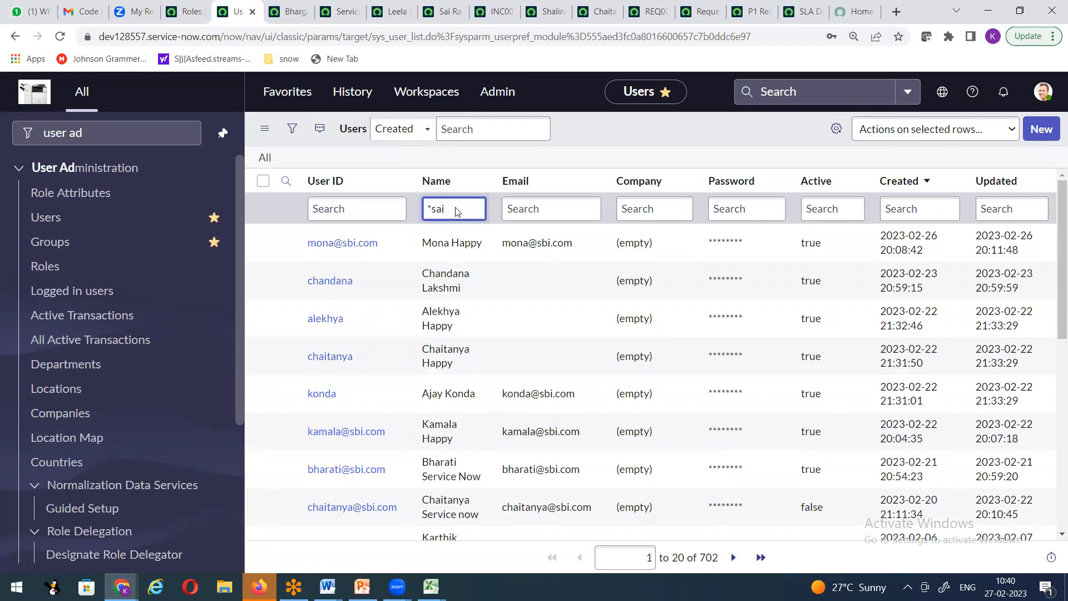
key(Return)
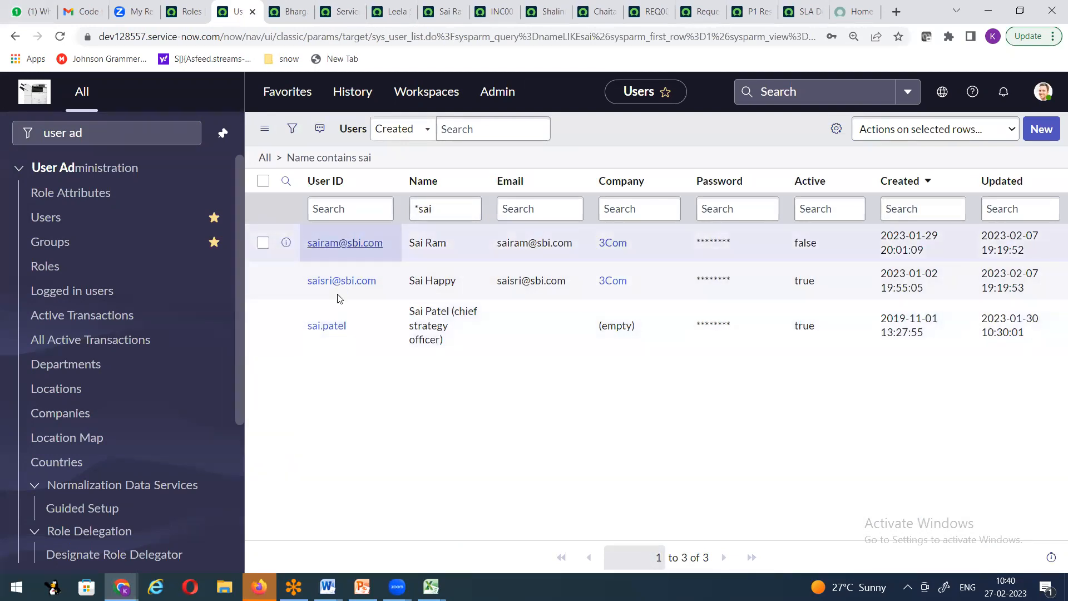
Step: Change the inactive user's Active value to true in the list and save it
right_click(286, 243)
click(524, 409)
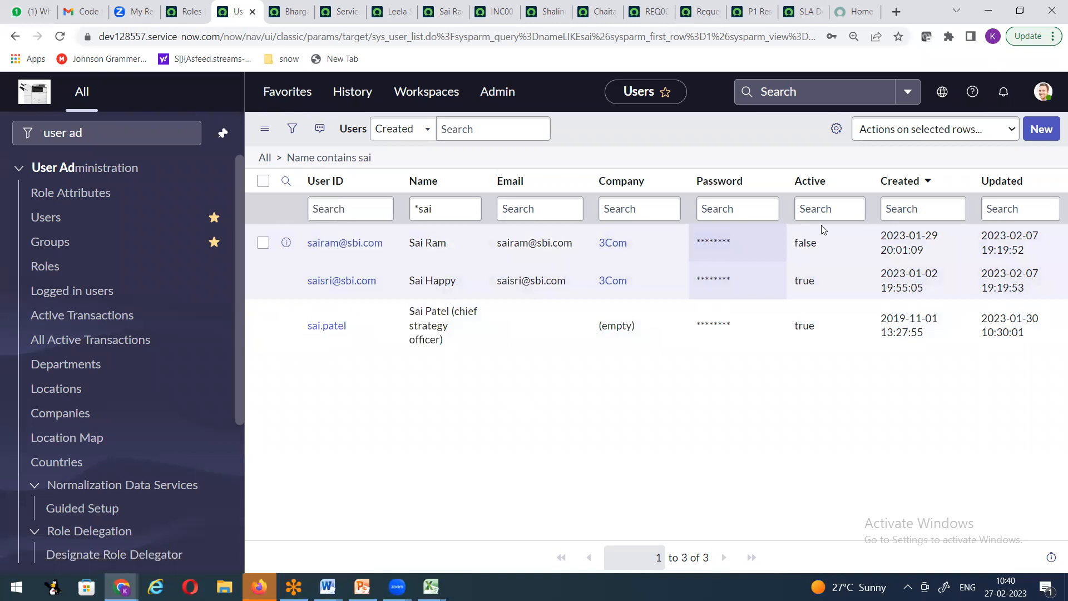
click(829, 251)
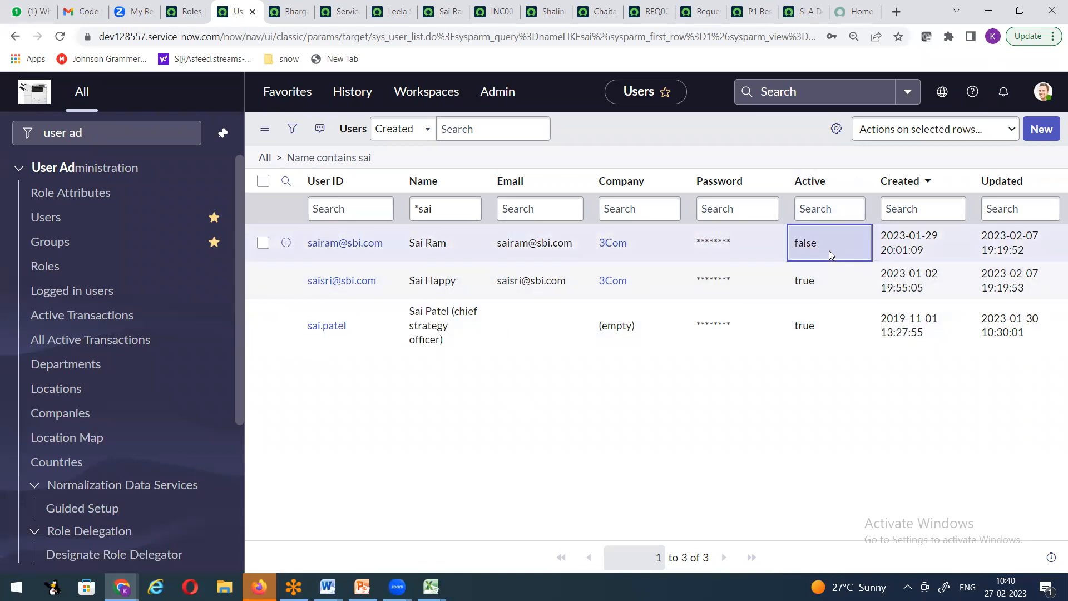
double_click(829, 251)
click(828, 248)
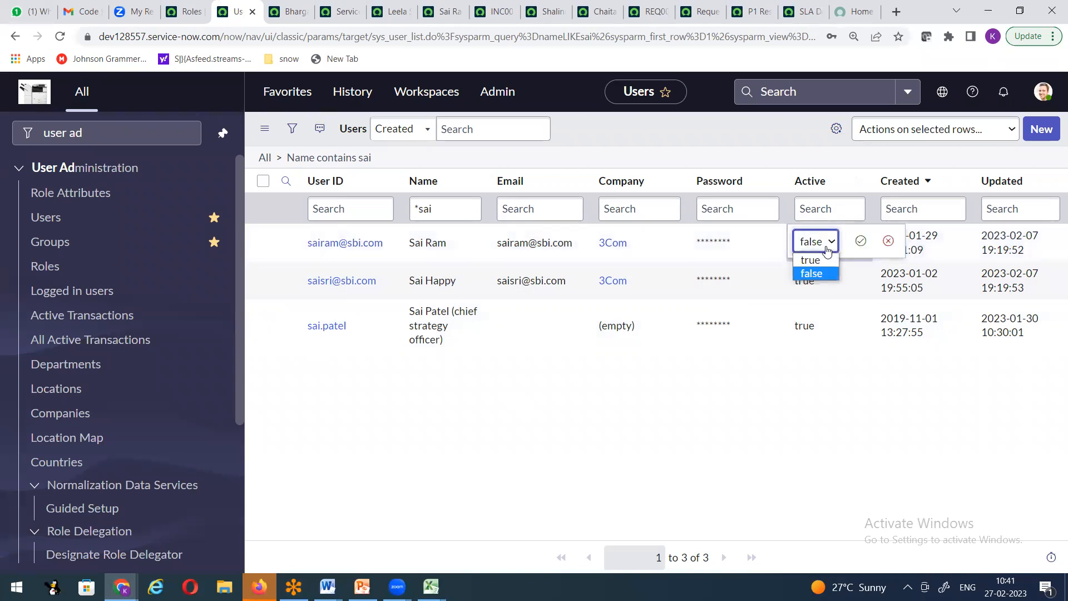
click(821, 261)
click(861, 241)
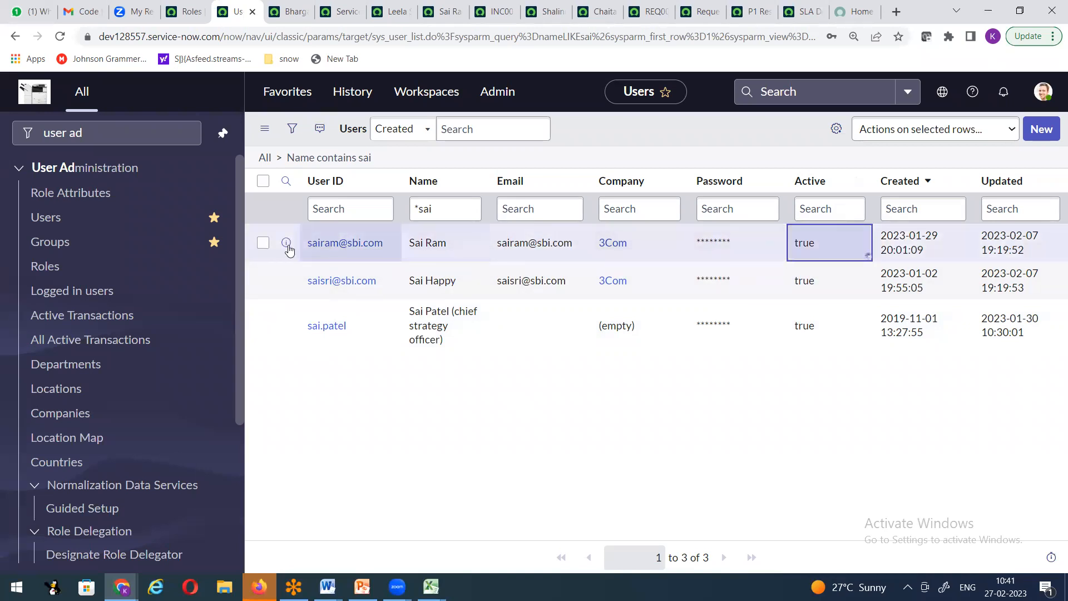
Step: Open the reactivated user's record in a new tab, confirm it has no roles, then return to Roles
middle_click(286, 243)
click(273, 12)
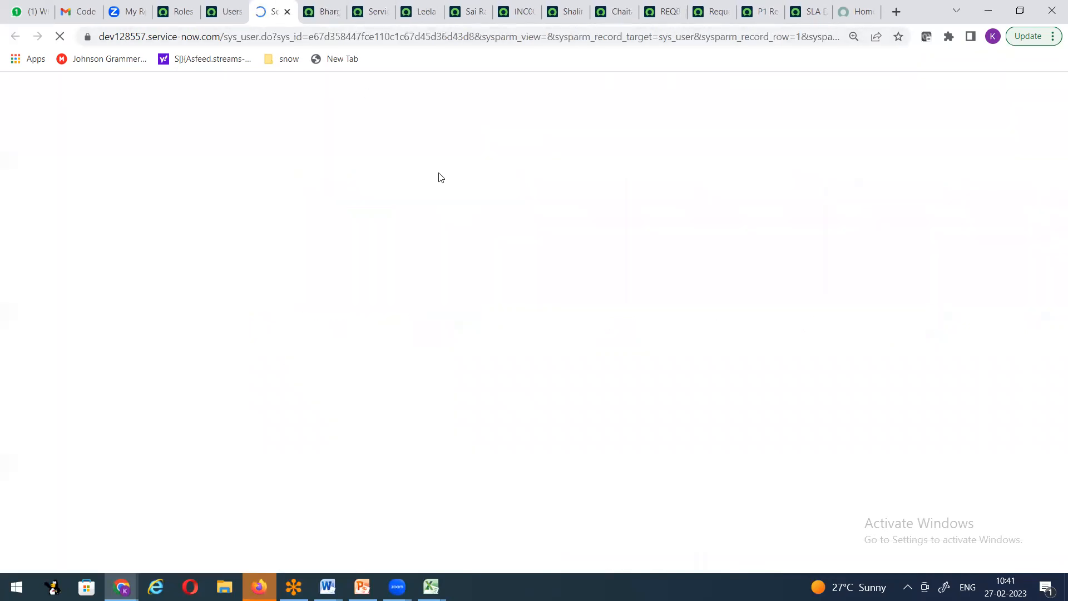
scroll(507, 270, down, 5)
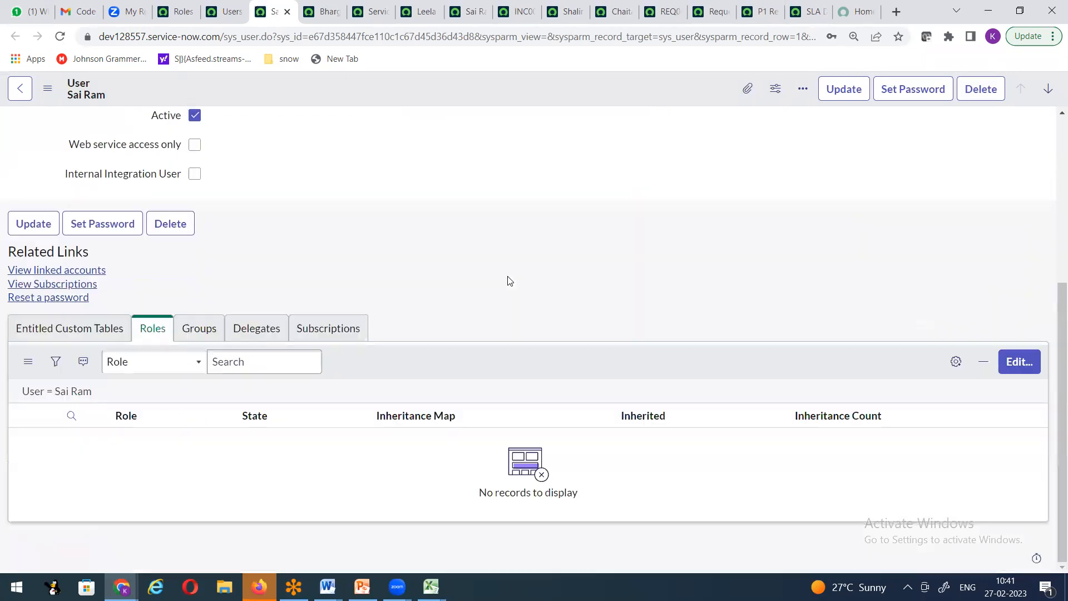
scroll(507, 281, up, 5)
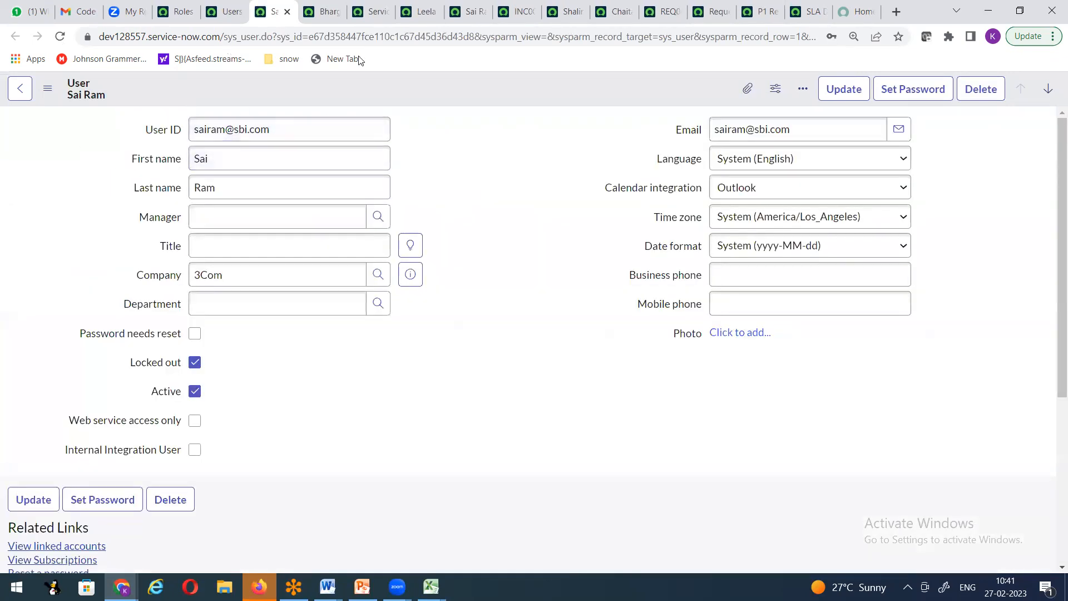
click(177, 11)
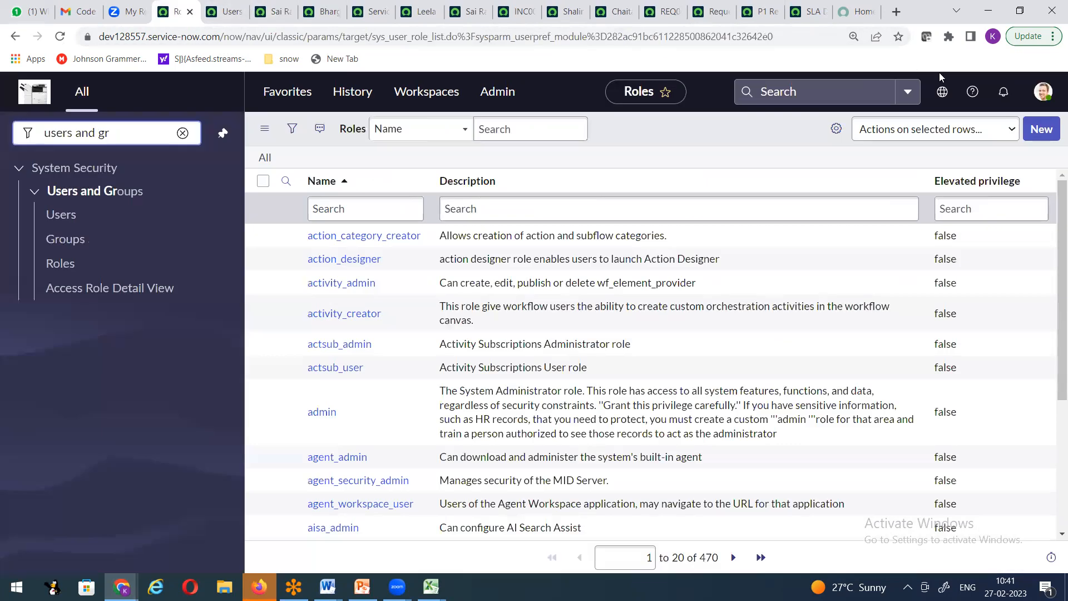
Step: Retry the Impersonate user search for the ESS user, correcting and retyping the name
click(1042, 92)
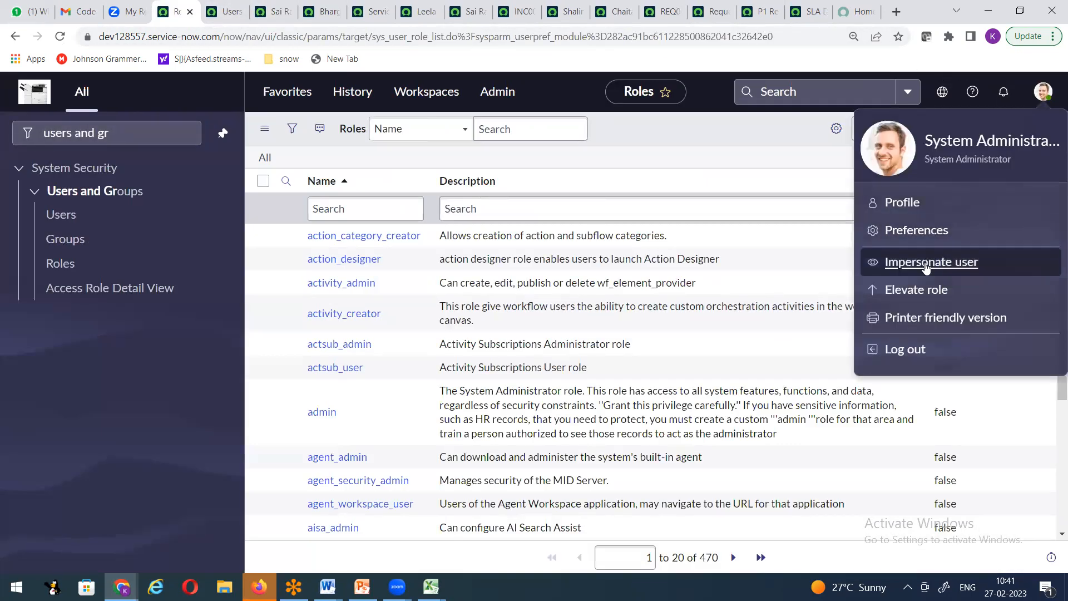
click(925, 268)
click(463, 236)
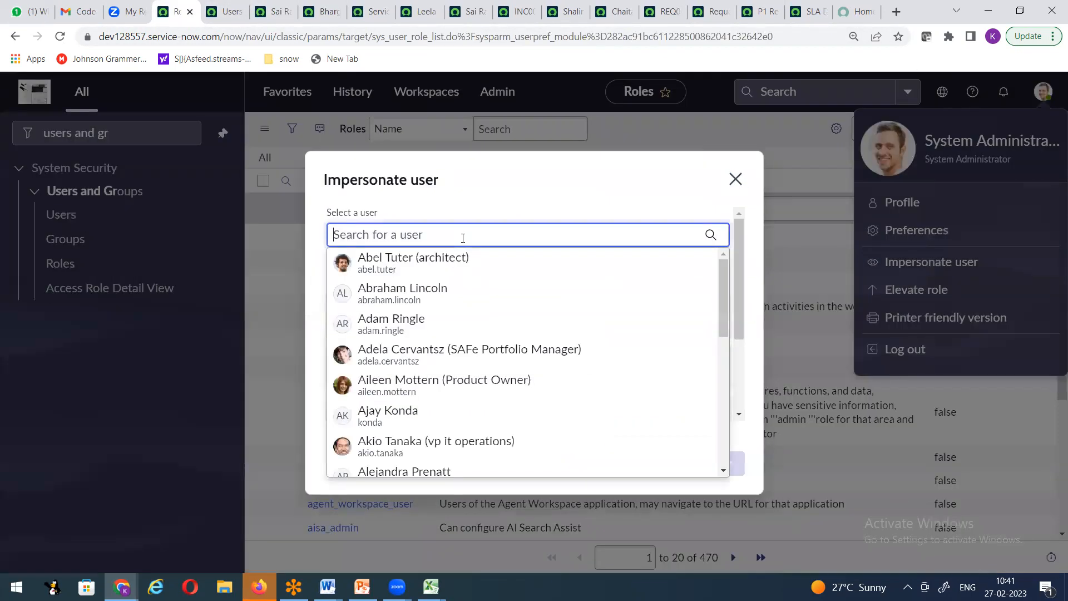
text(sai rm)
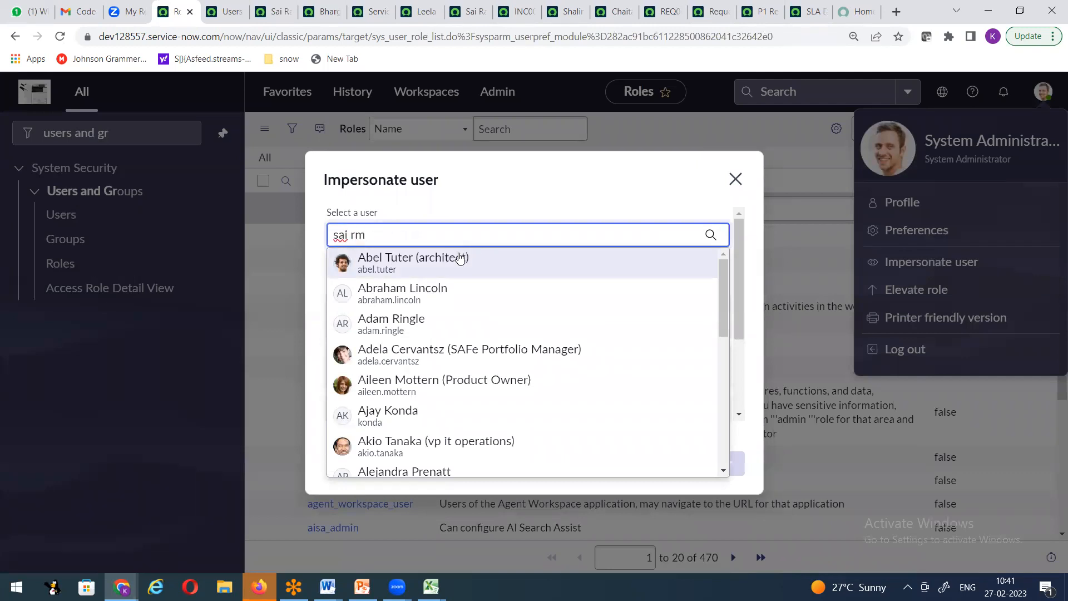
key(BackSpace)
text(a)
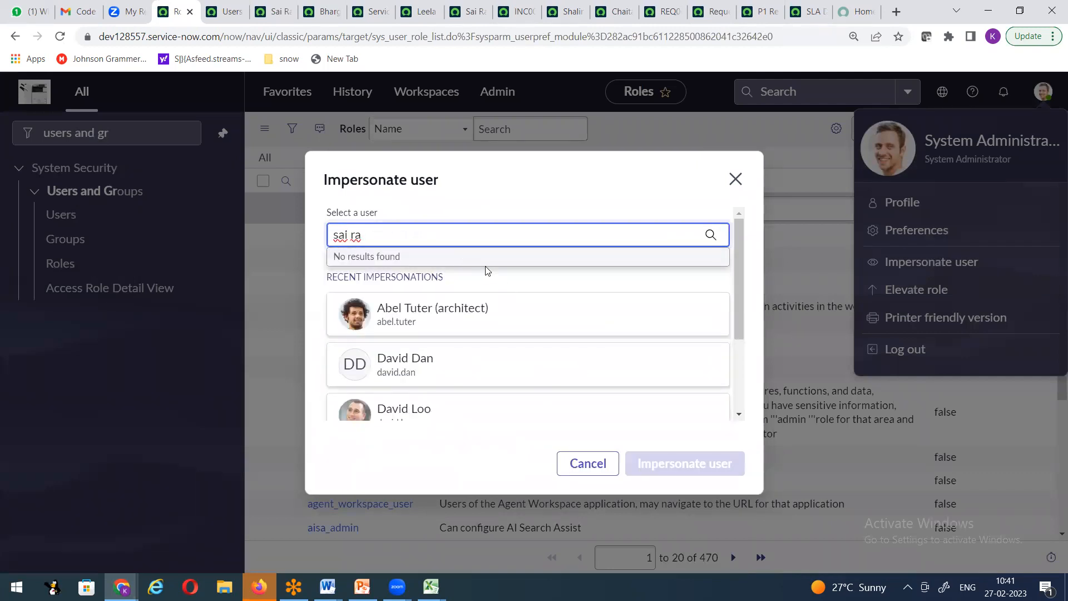
key(ctrl+a)
key(BackSpace)
text(sai)
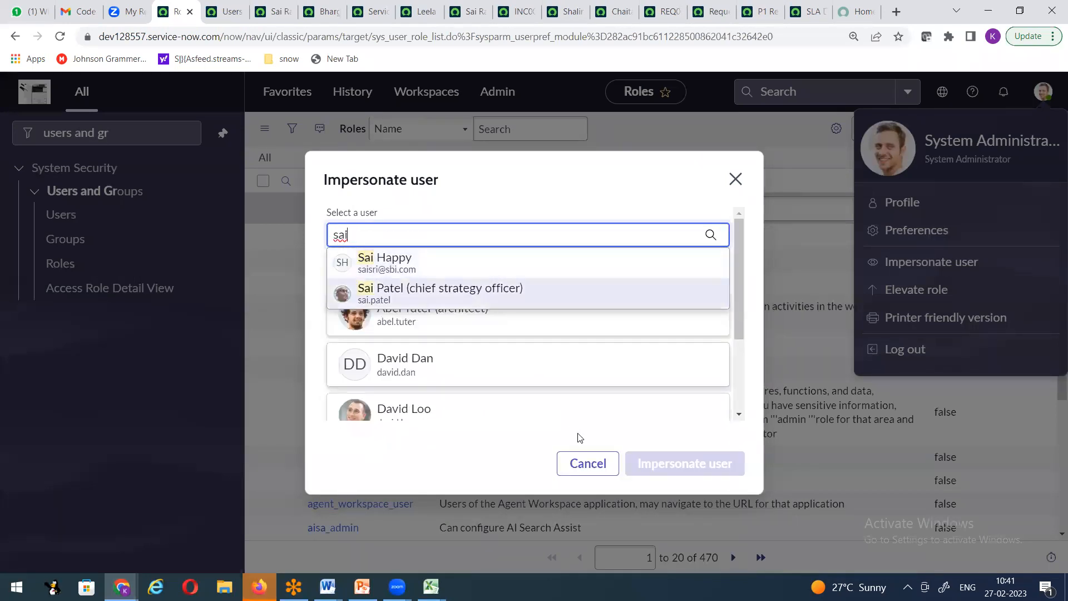
Step: Cancel, reload the Roles list, search again, then switch to the name-filtered Users list
click(576, 466)
click(59, 37)
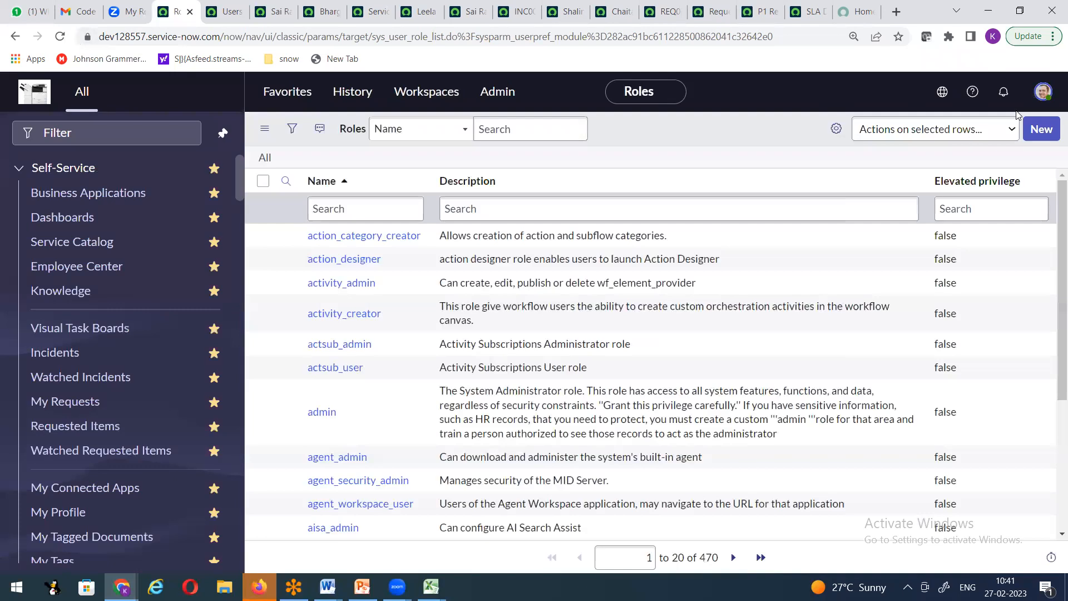
click(1043, 91)
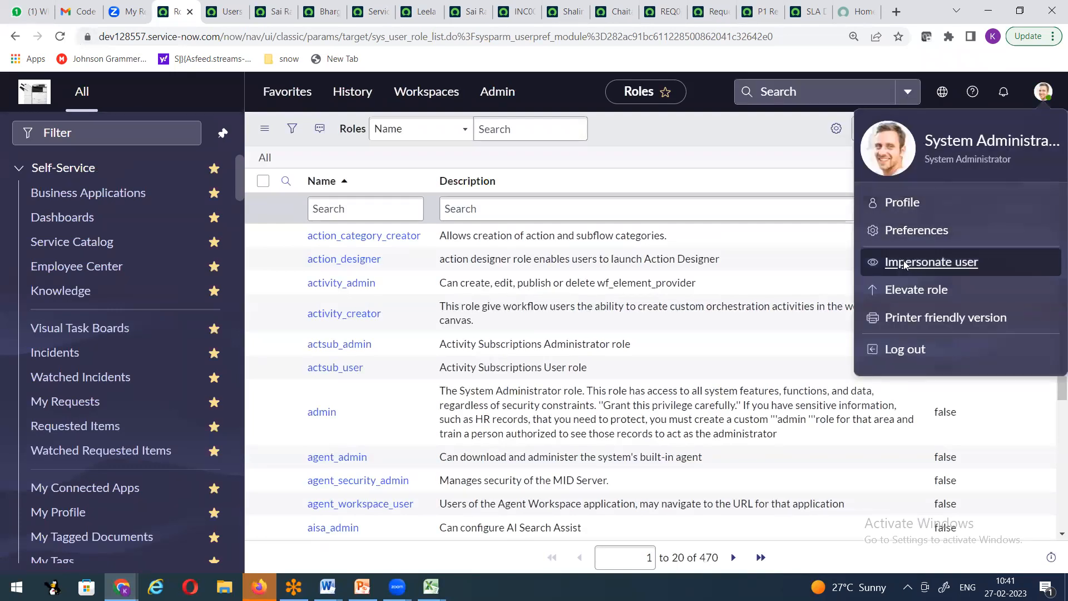
click(904, 265)
text(sai)
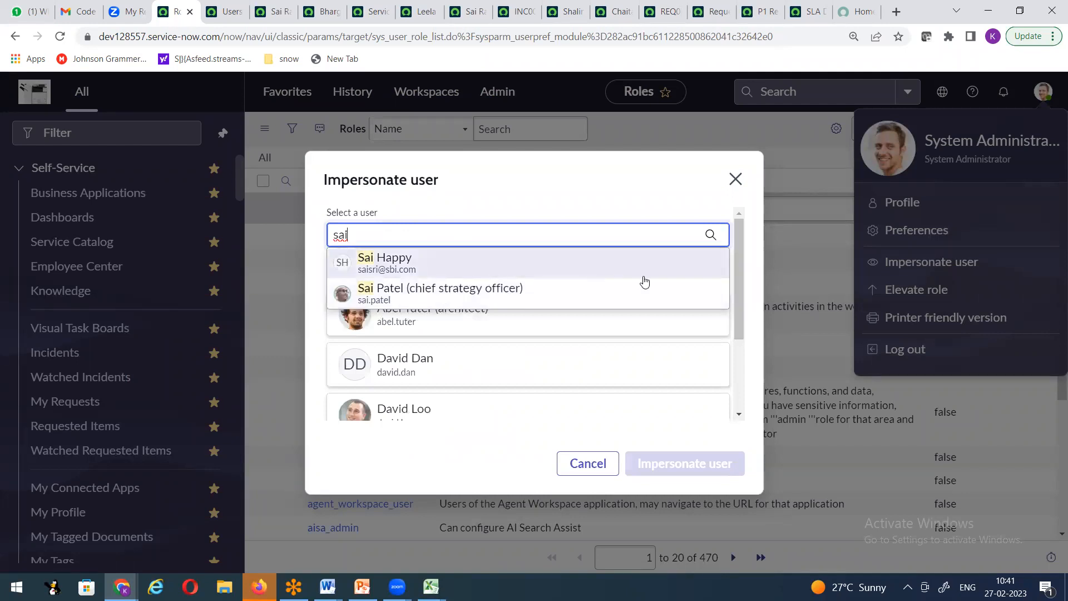
click(741, 262)
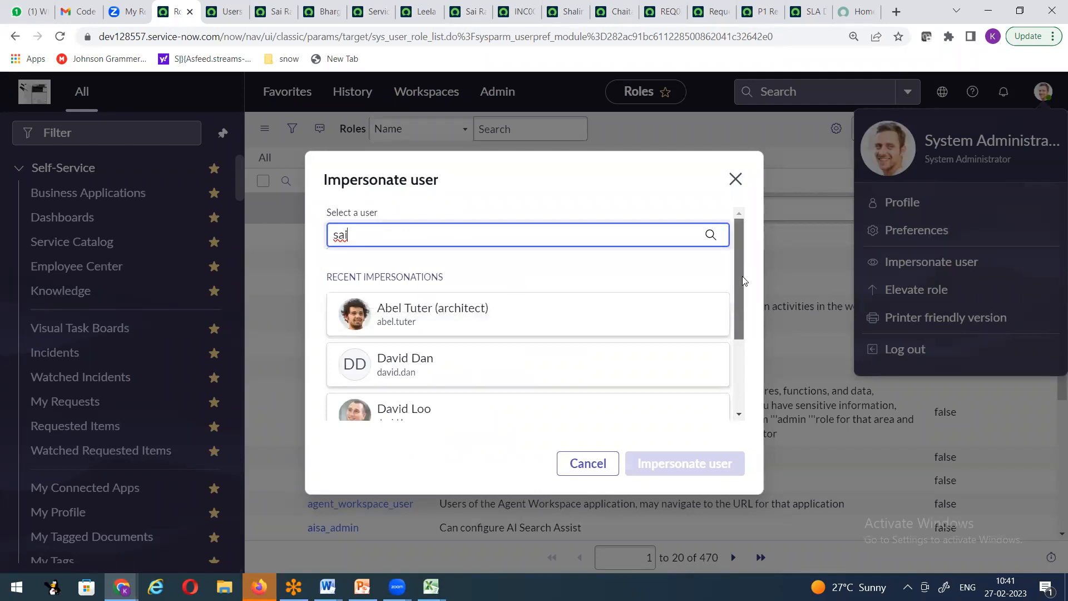
drag(744, 281, 744, 289)
click(453, 218)
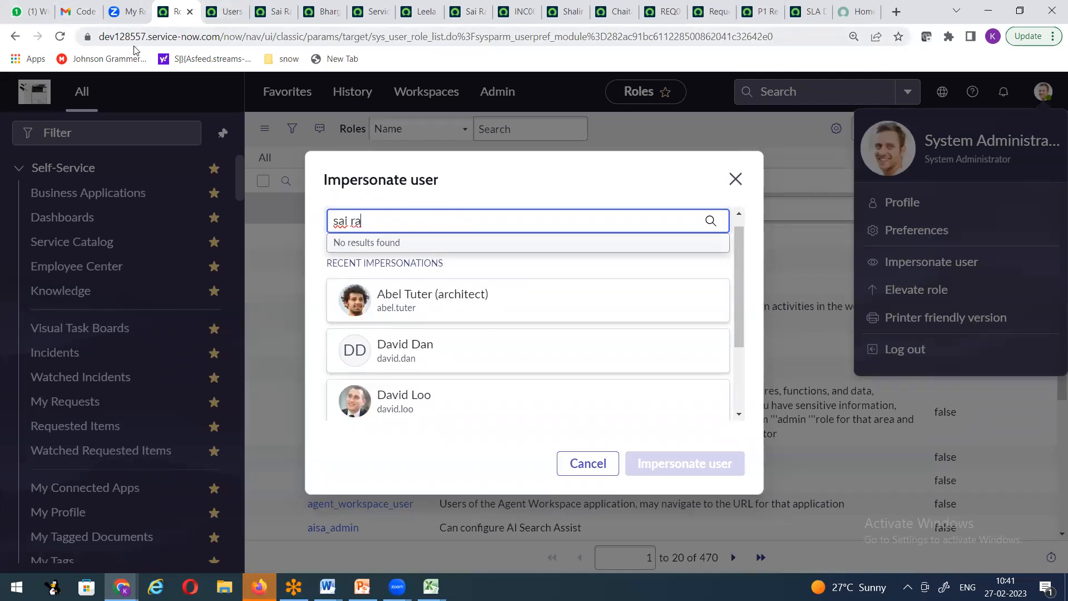
click(225, 11)
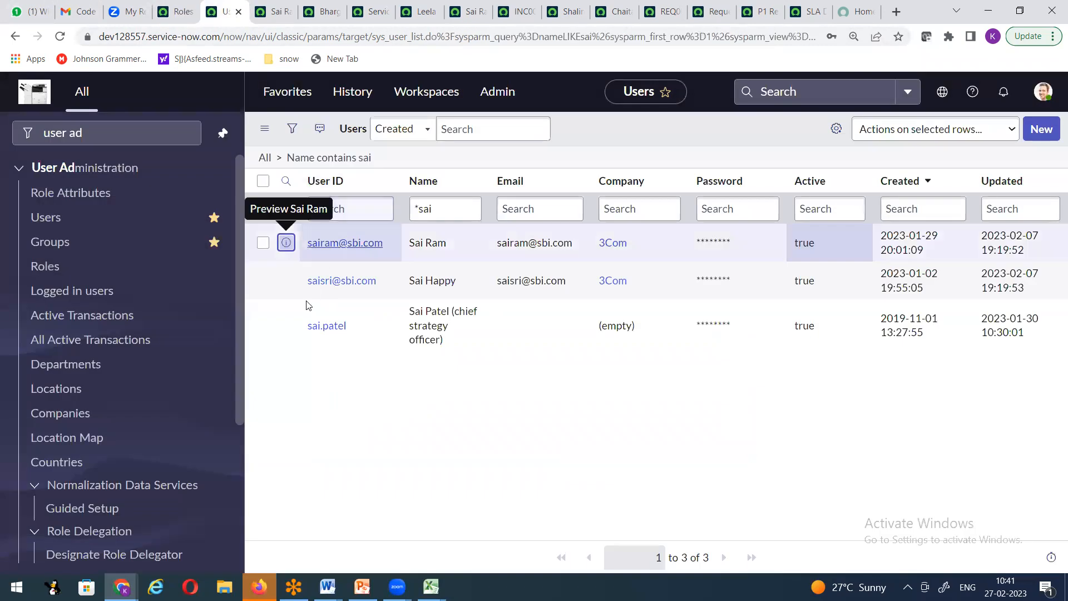
Step: In the user's record, keep Active checked, clear Locked out, and save
right_click(286, 243)
click(334, 254)
click(262, 12)
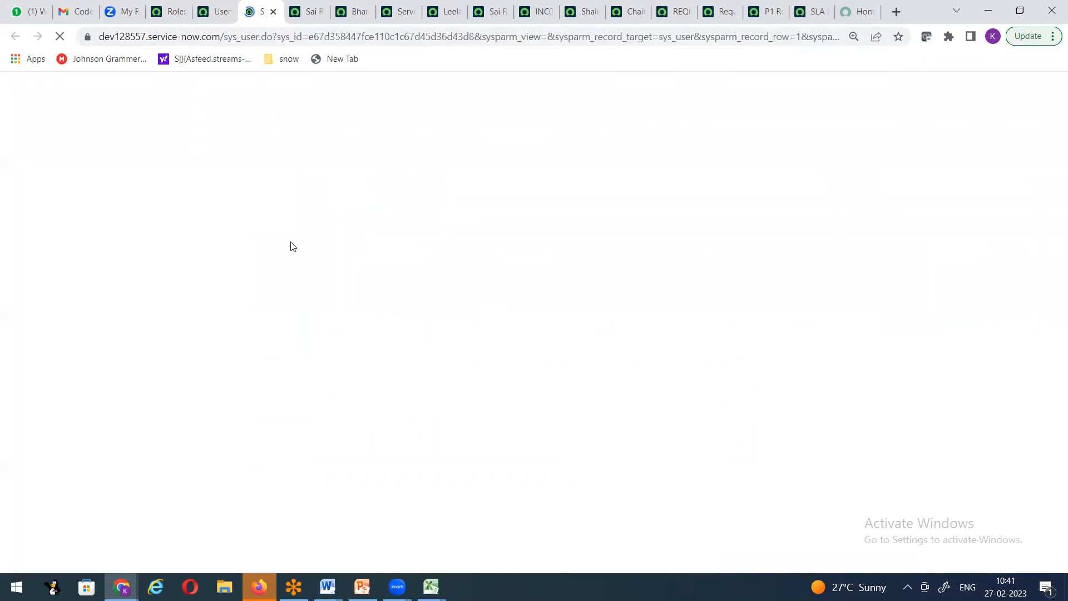
click(197, 392)
click(197, 391)
click(199, 367)
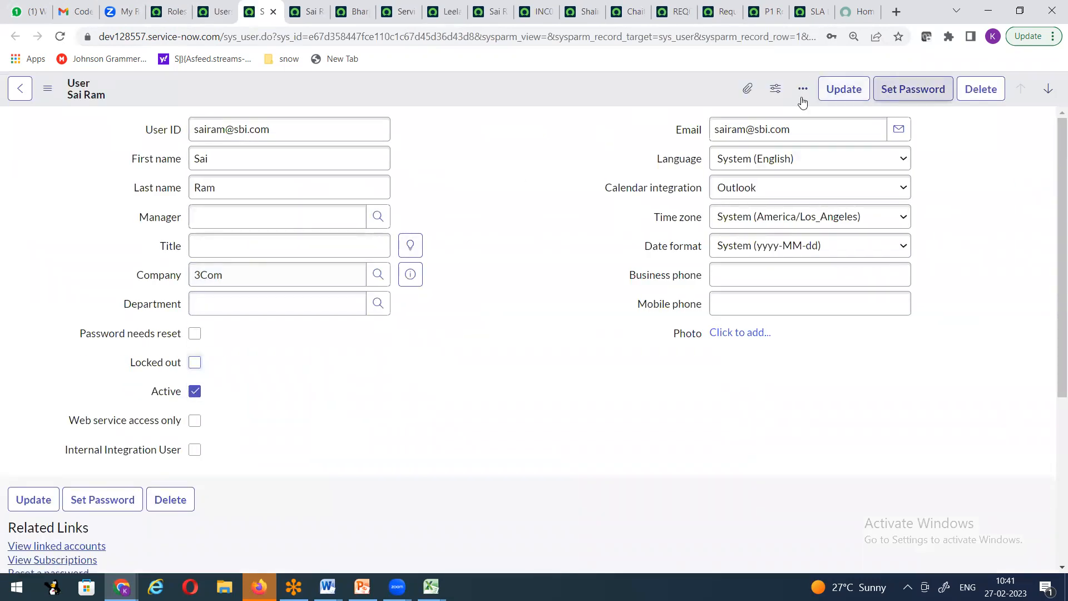
right_click(583, 86)
click(611, 96)
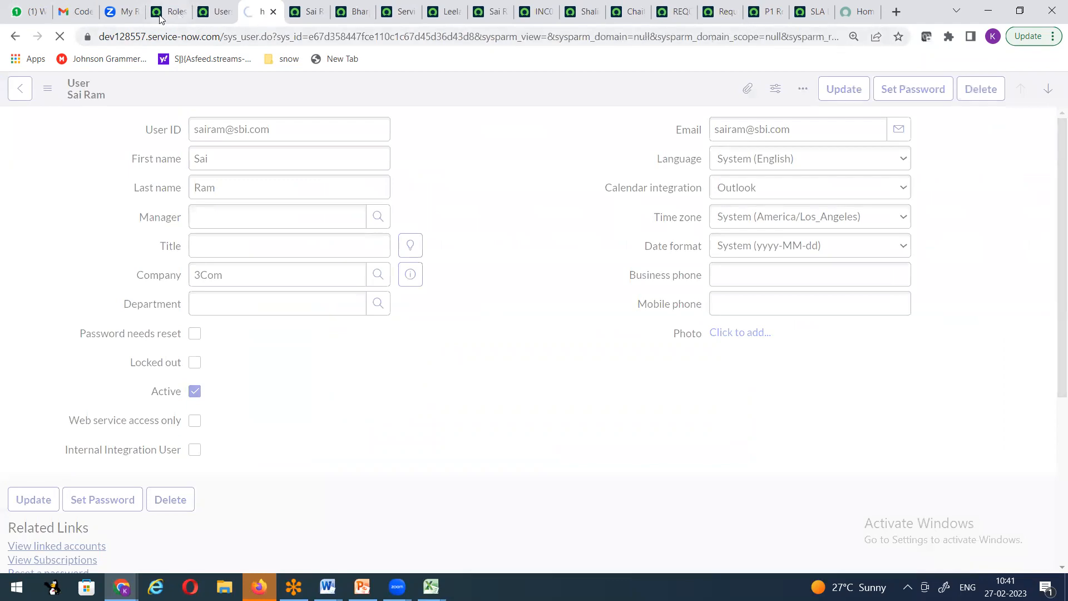
Step: Close the Impersonate user dialog on the Roles page and reload the Roles list
click(169, 12)
click(736, 179)
click(60, 37)
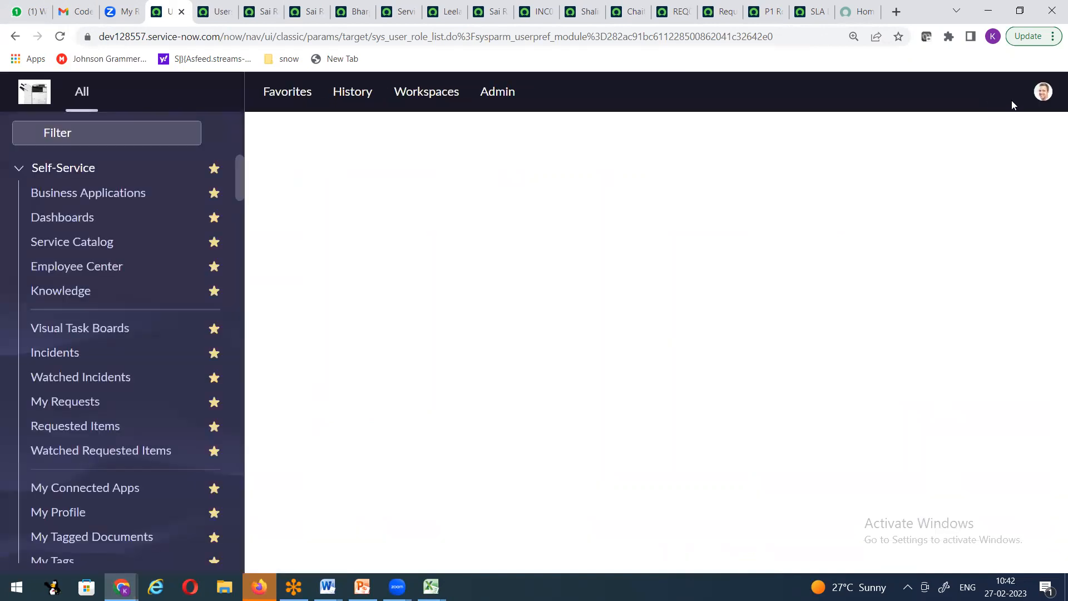
Step: Impersonate the reactivated ESS user, found by full-name search in the Impersonate user dialog
click(1040, 95)
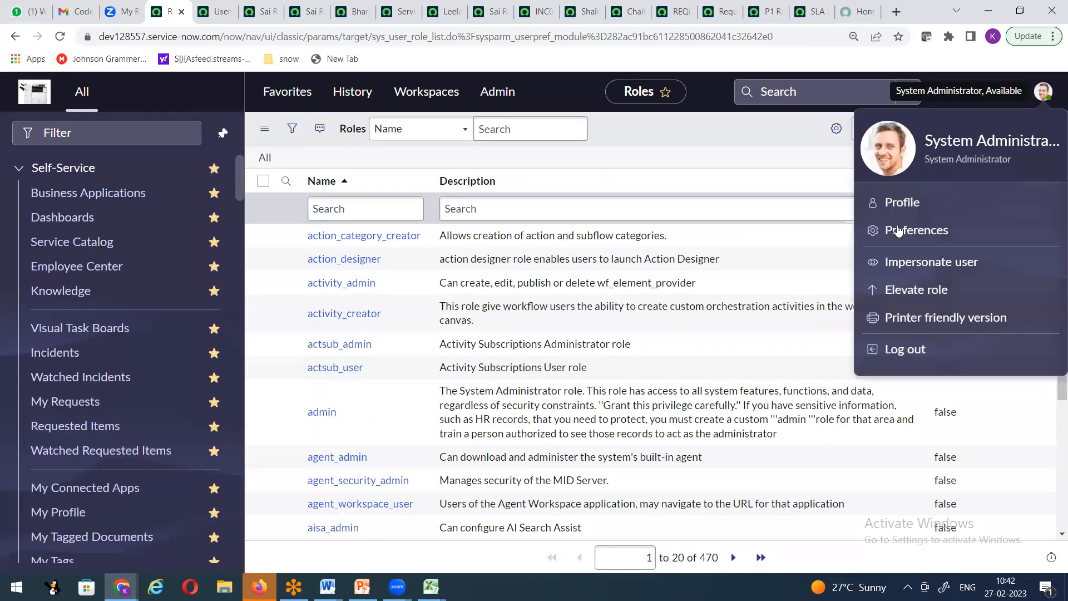
click(904, 264)
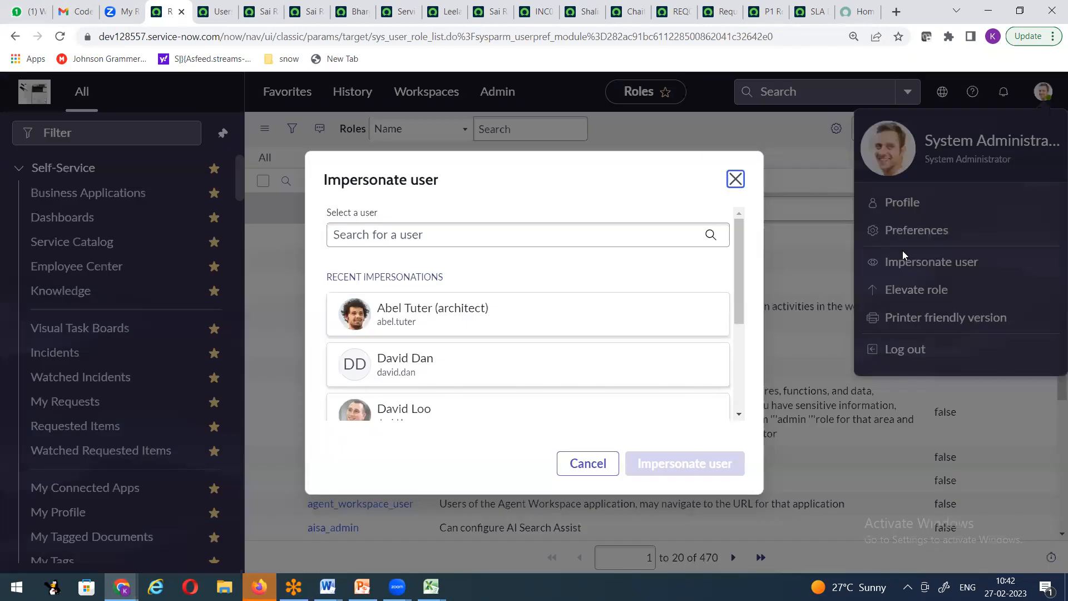
click(493, 233)
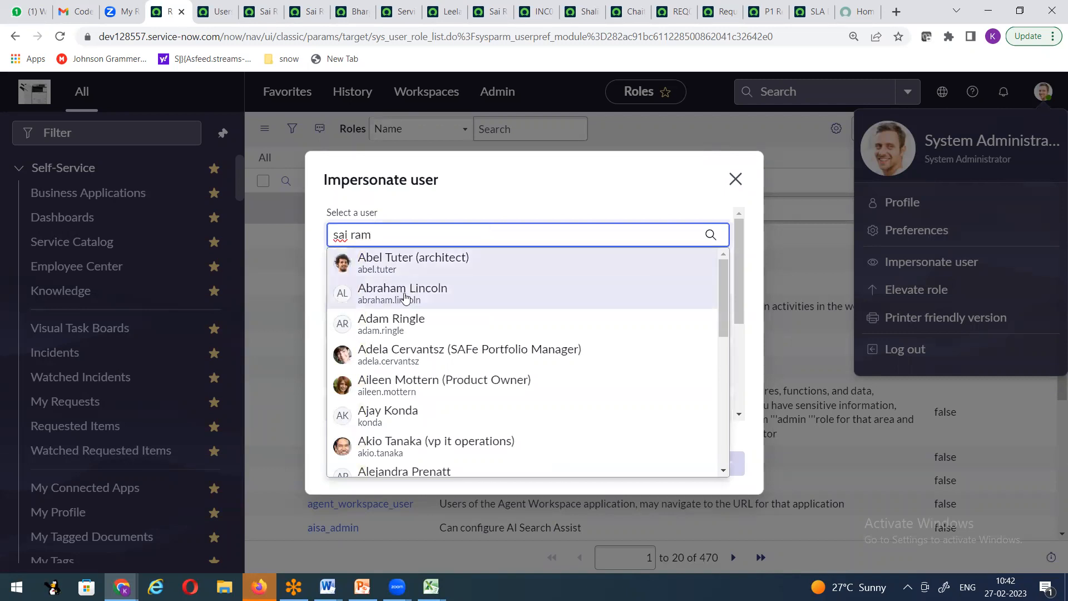
click(388, 267)
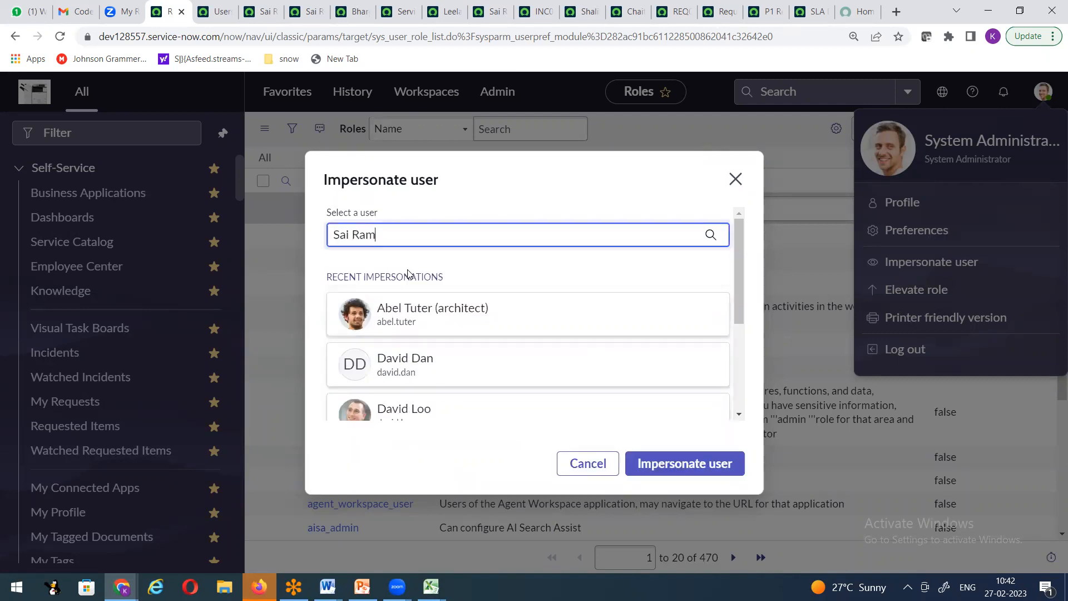
click(654, 470)
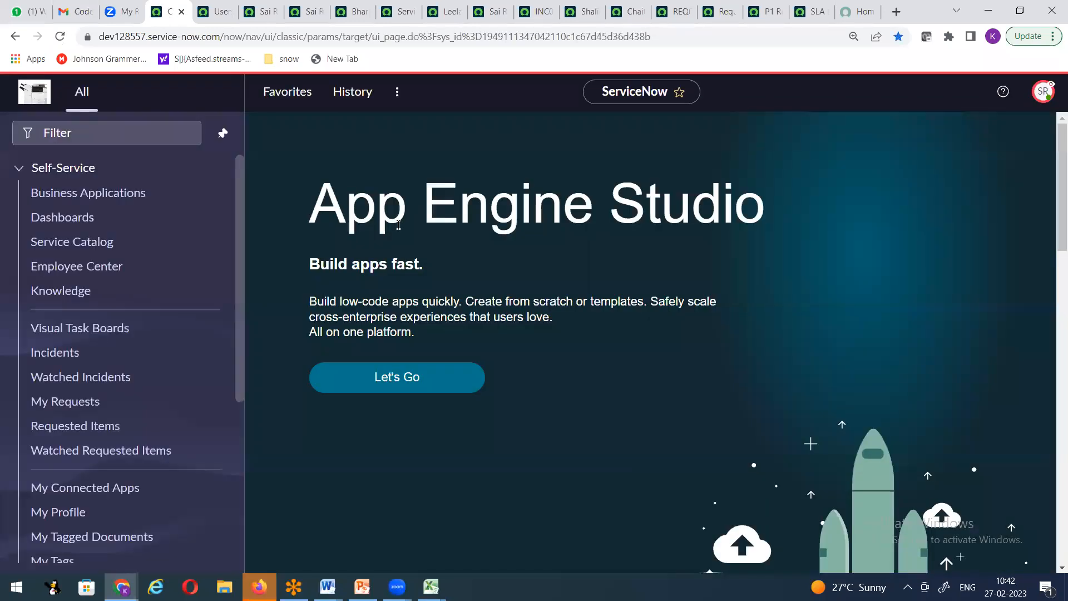
Step: Expand and collapse the Self-Service group to review the impersonated user's limited menus
click(123, 142)
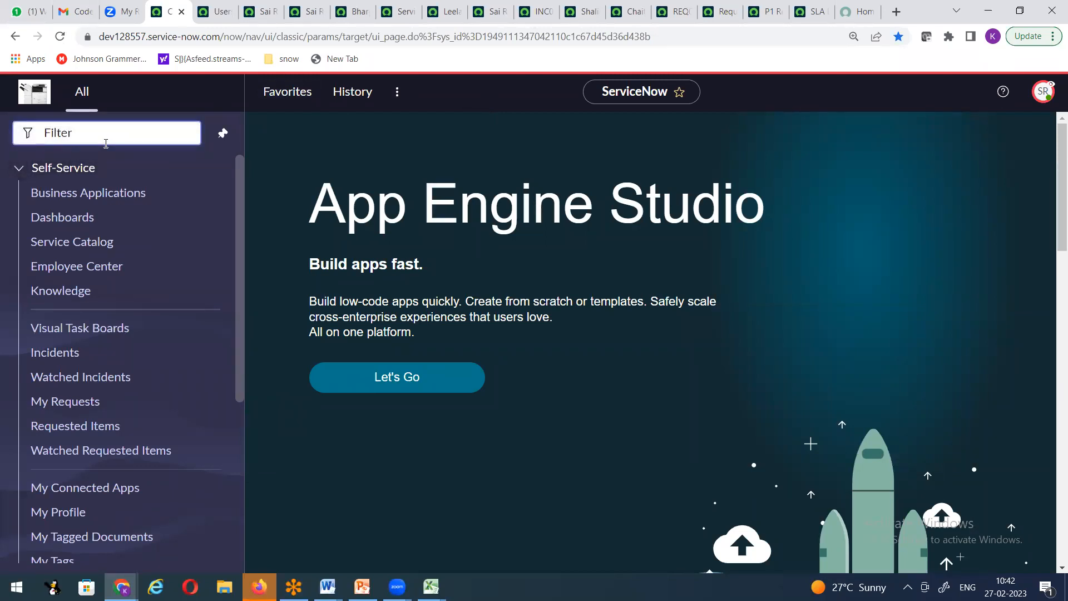
click(20, 168)
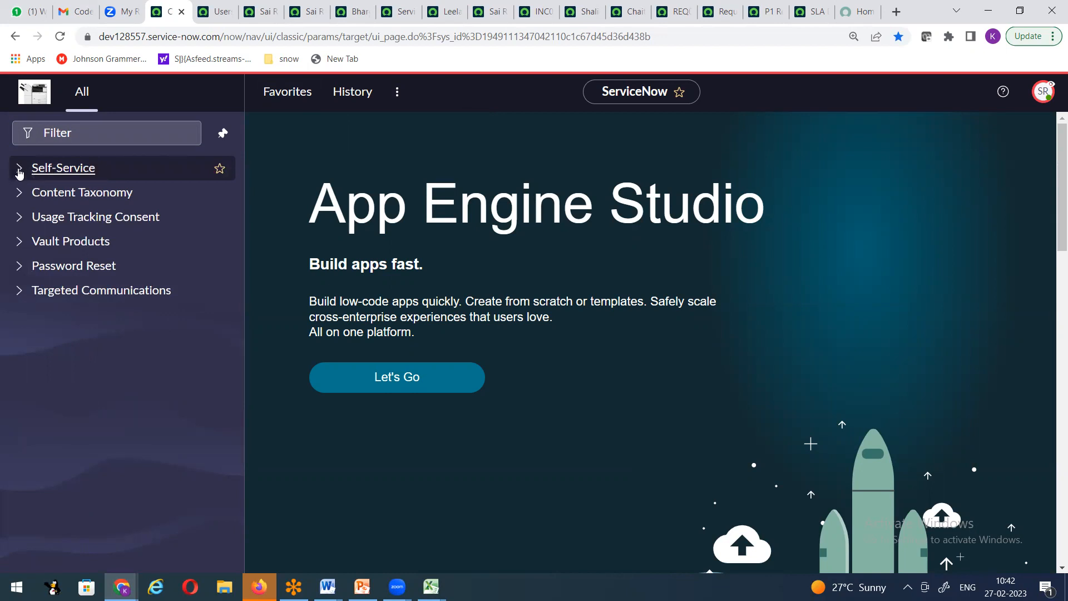
click(19, 171)
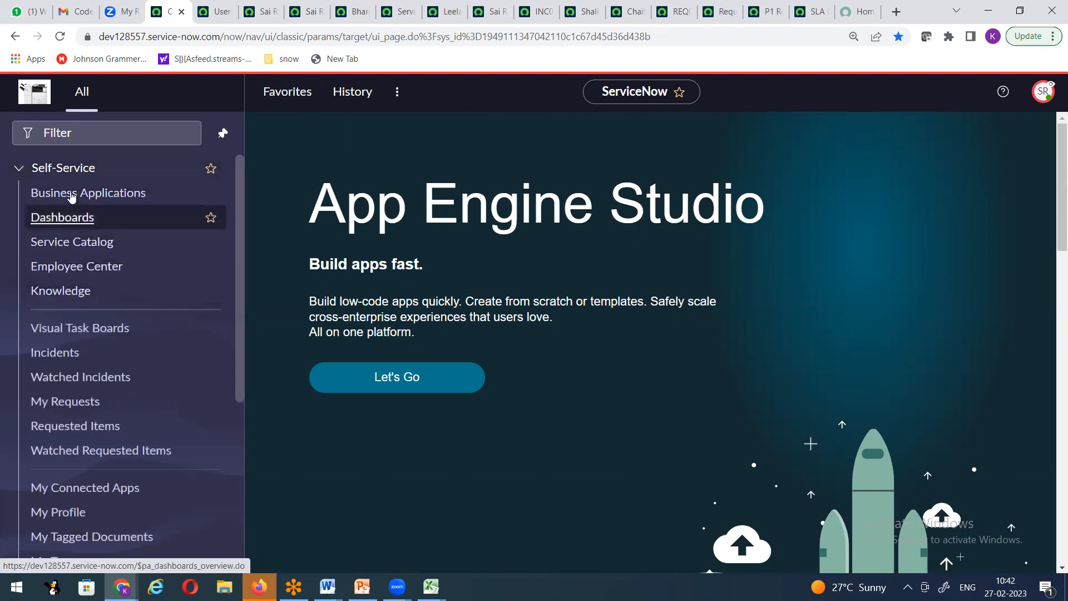
click(18, 172)
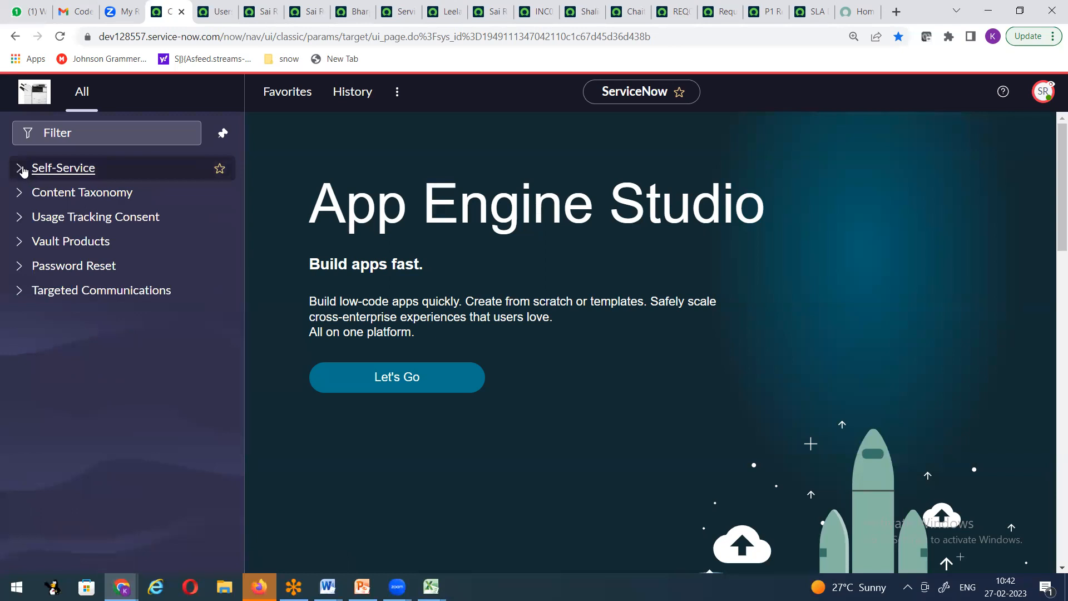
click(22, 171)
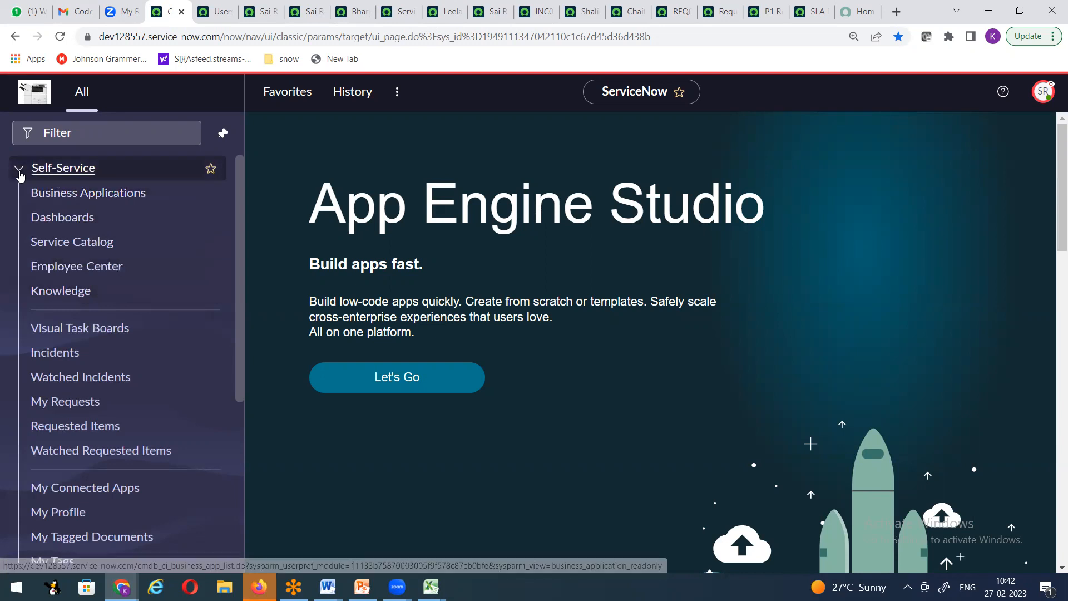
click(20, 174)
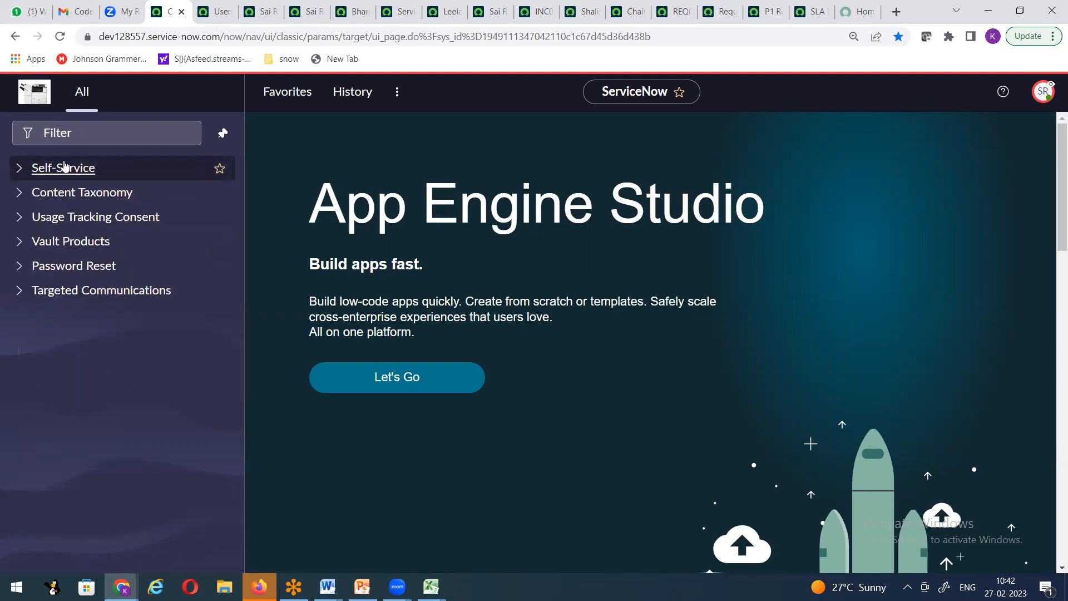
Step: Confirm Impersonating User in the profile menu, expand Content Taxonomy, then bring the Word notes forward
click(1040, 94)
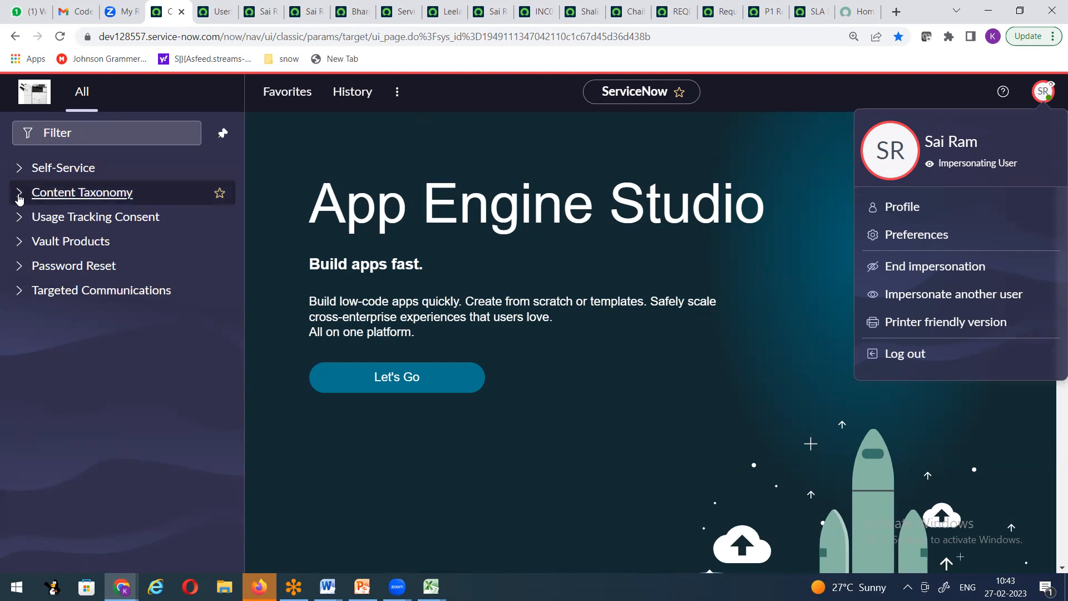
click(19, 196)
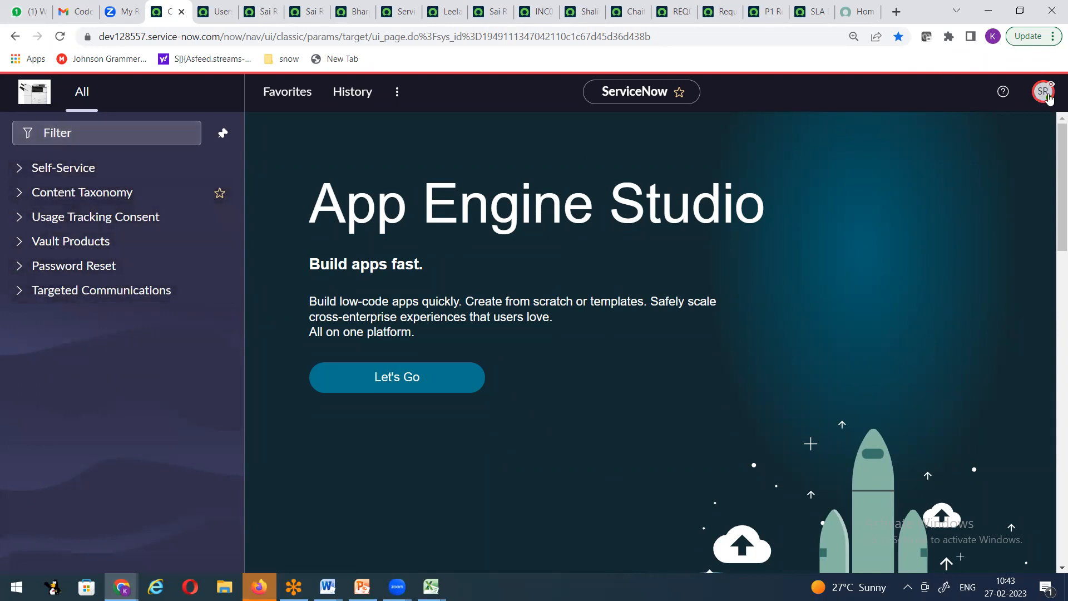
click(327, 586)
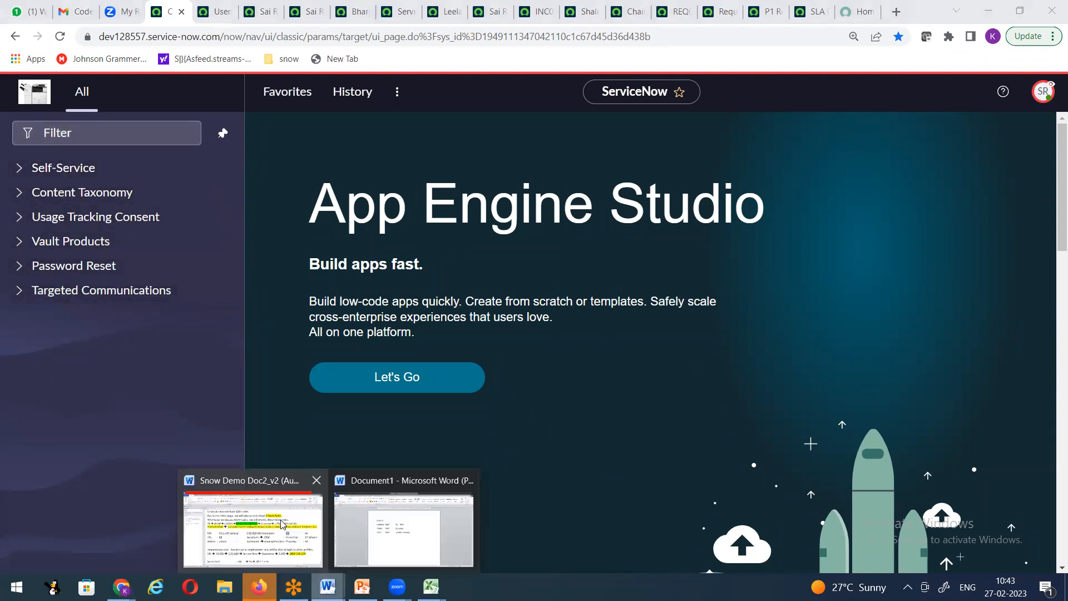
click(253, 528)
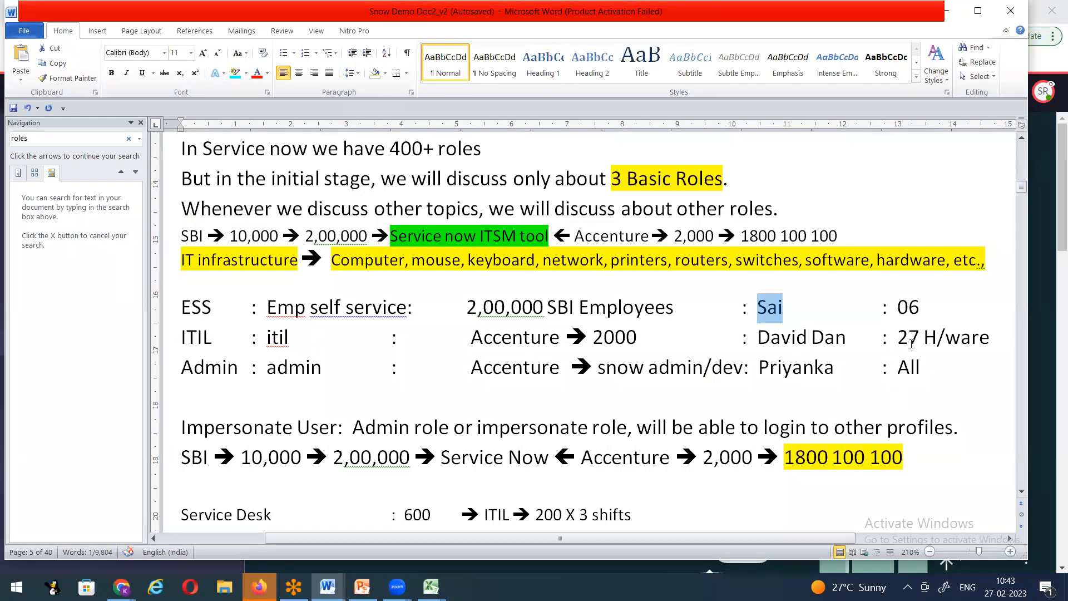
Step: Highlight 06 on the ESS row in Word, then search ServiceNow's navigator for 'user ad'
mouse_move(910, 306)
mouse_down()
mouse_move(899, 305)
mouse_move(926, 301)
mouse_up()
click(922, 305)
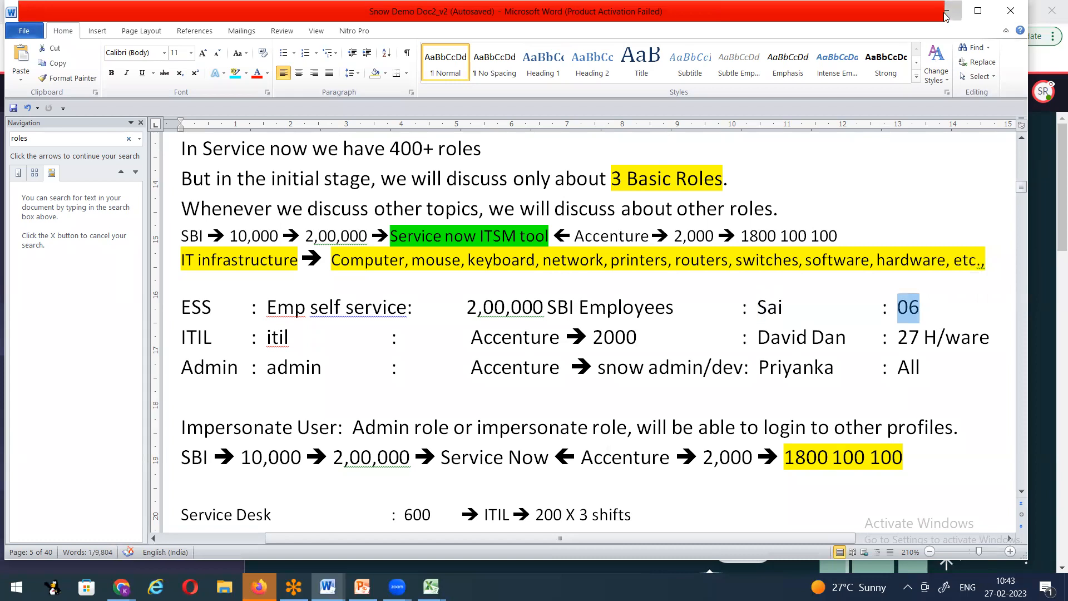
click(2, 251)
click(115, 132)
text(user ad)
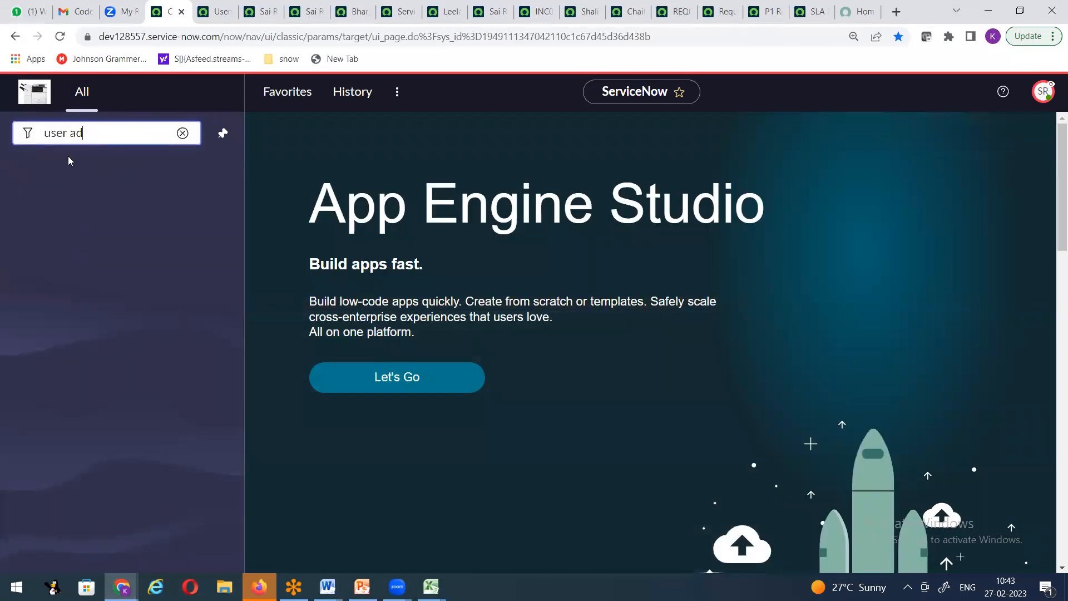
Step: Try 'u' and 'grou' in the navigator filter, clear it, then select the ITIL user name in Word
drag(101, 135, 3, 148)
text(u)
key(ctrl+a)
text(grou)
click(183, 132)
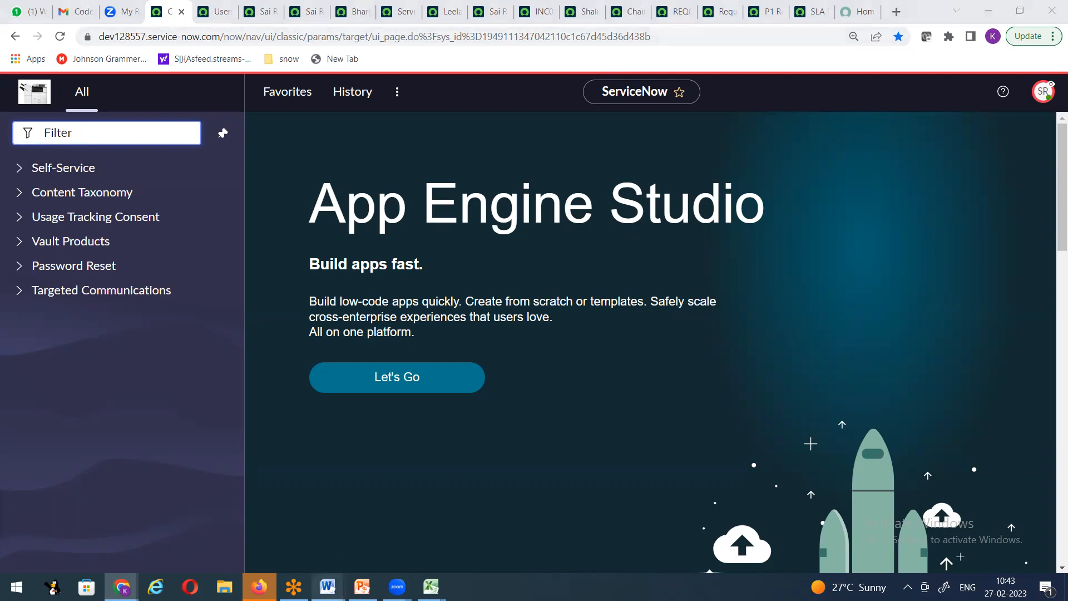
mouse_move(330, 583)
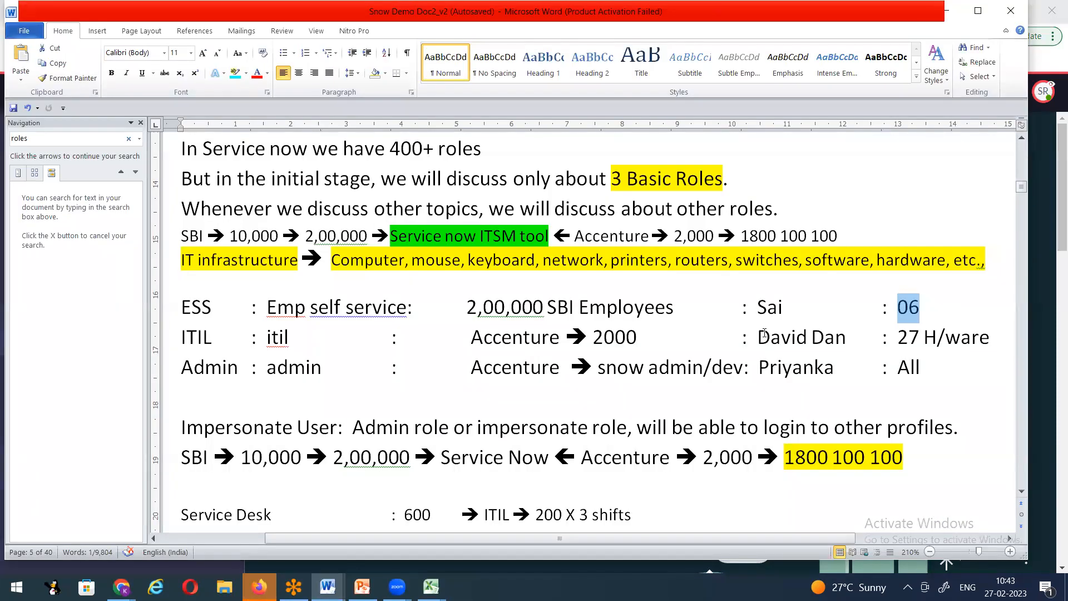
drag(758, 337, 838, 336)
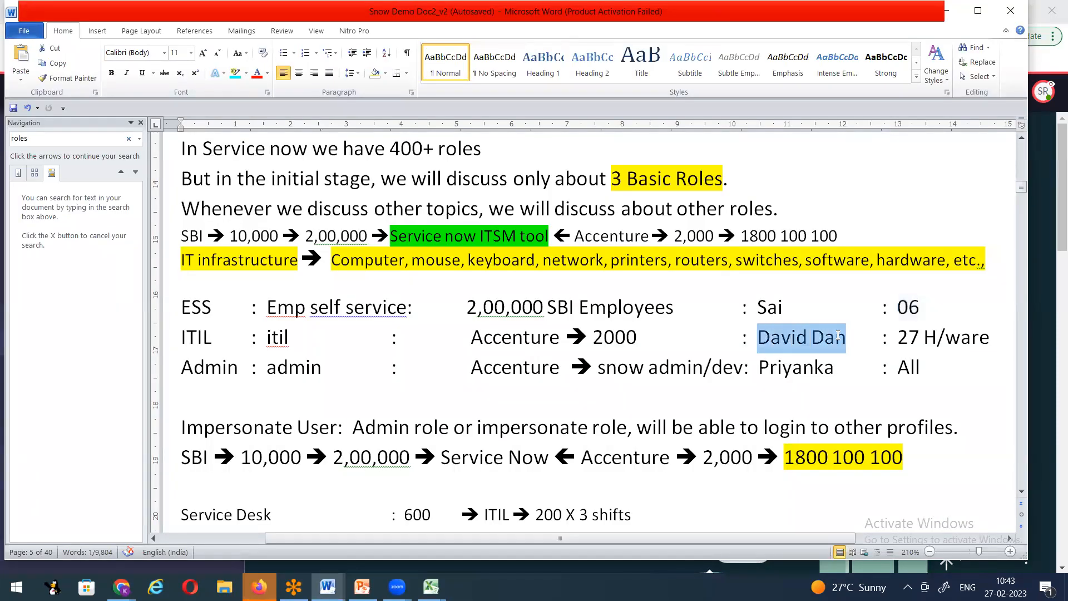
Step: Highlight the H/ware note on Word's ITIL line, then end the ServiceNow impersonation
click(265, 336)
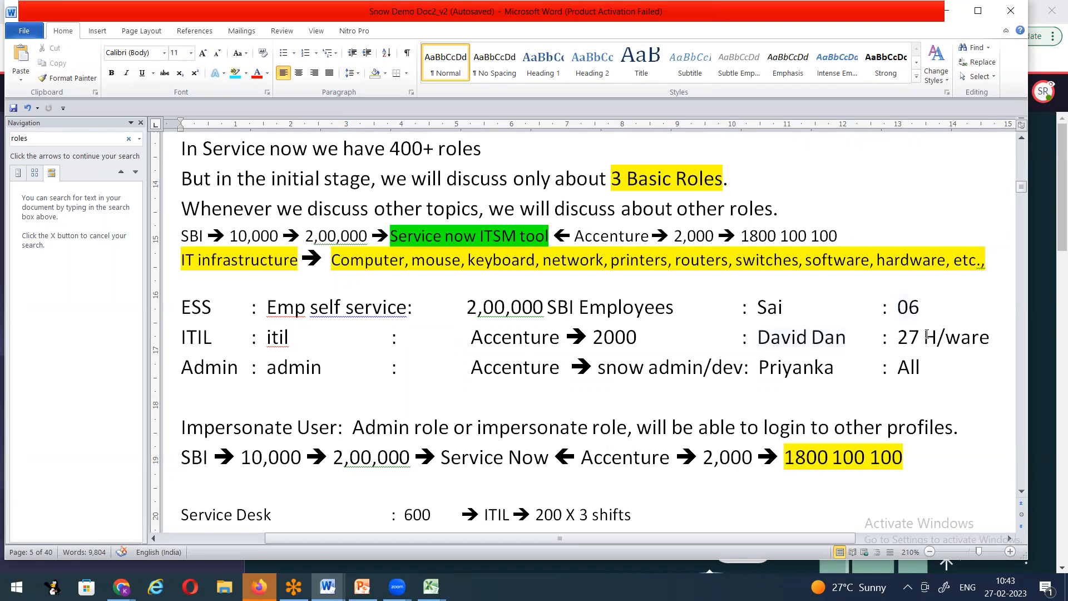
drag(924, 337, 989, 337)
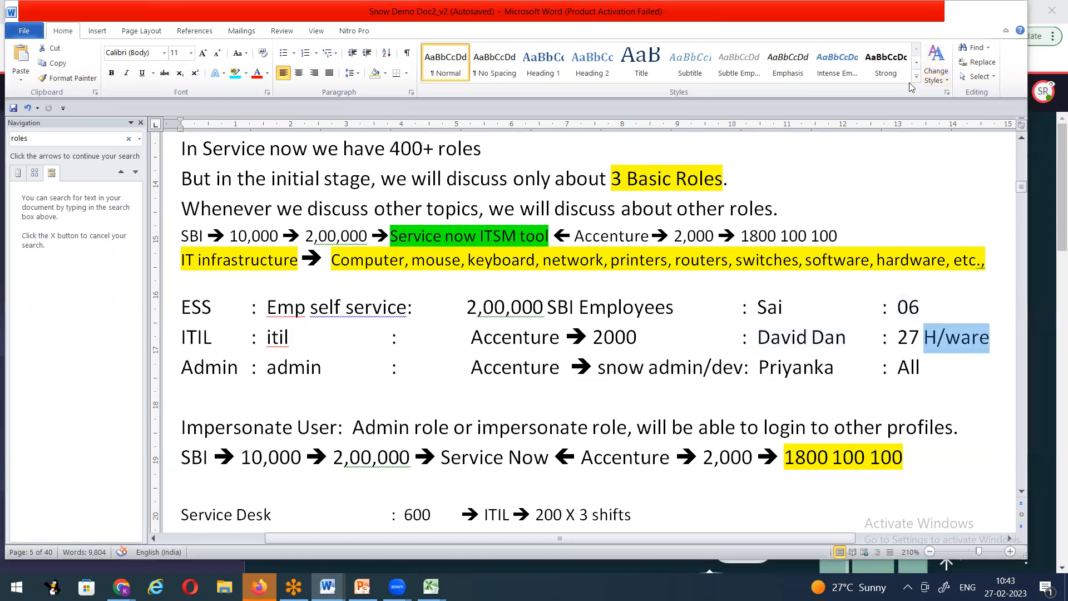
click(1043, 91)
click(1043, 91)
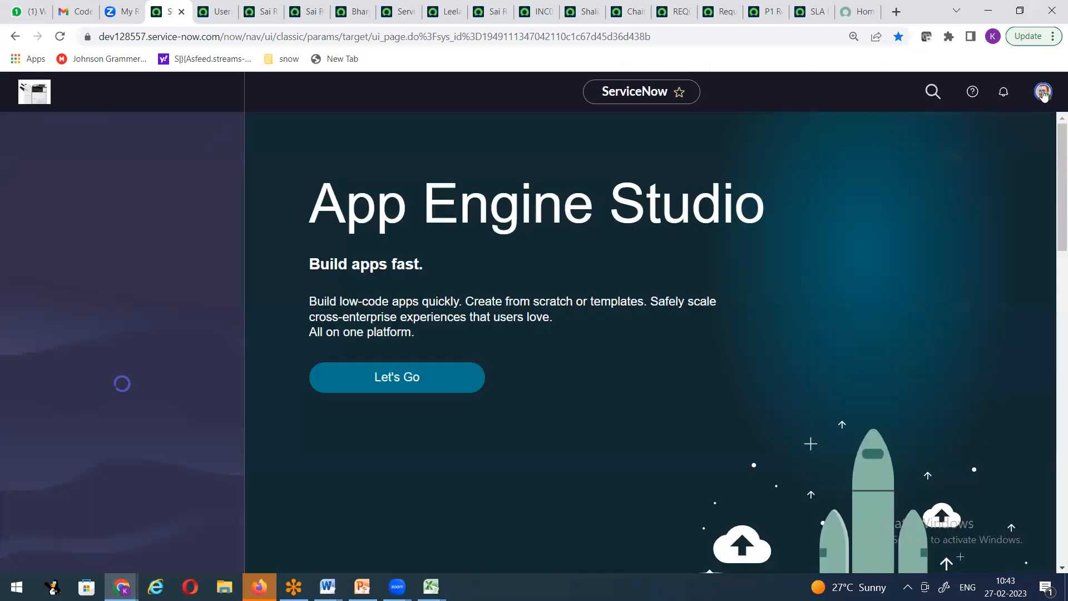
Step: Impersonate the ITIL user picked from Recent Impersonations
click(1043, 92)
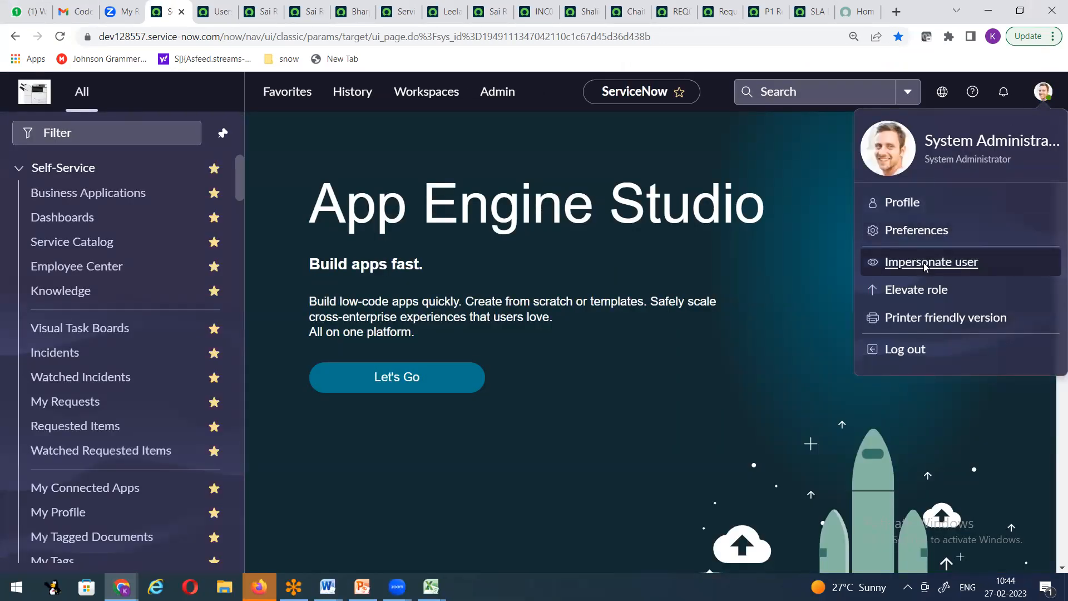
click(925, 267)
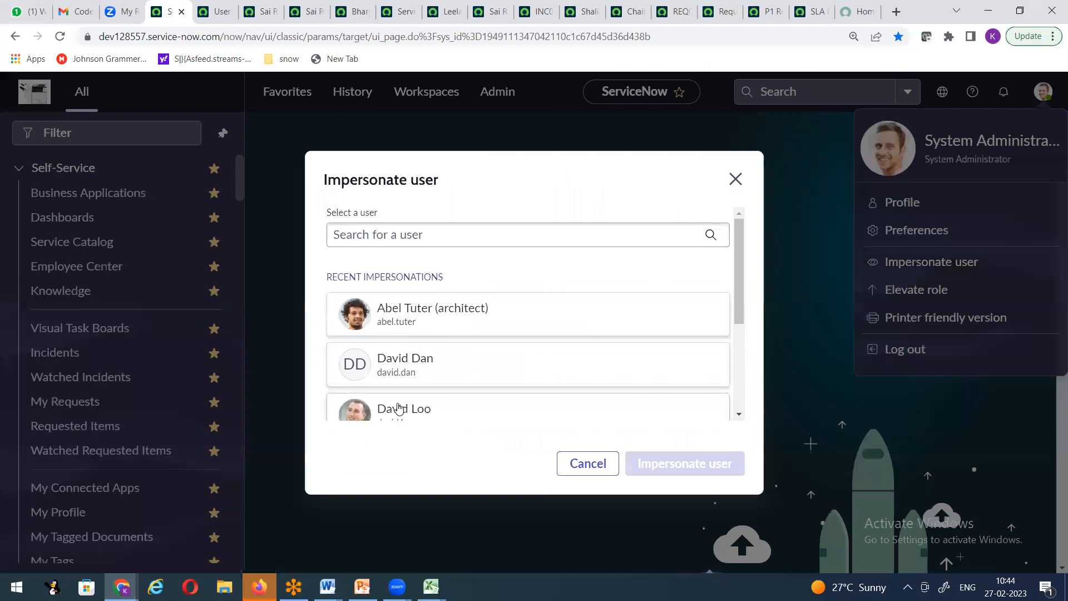
click(405, 373)
click(645, 463)
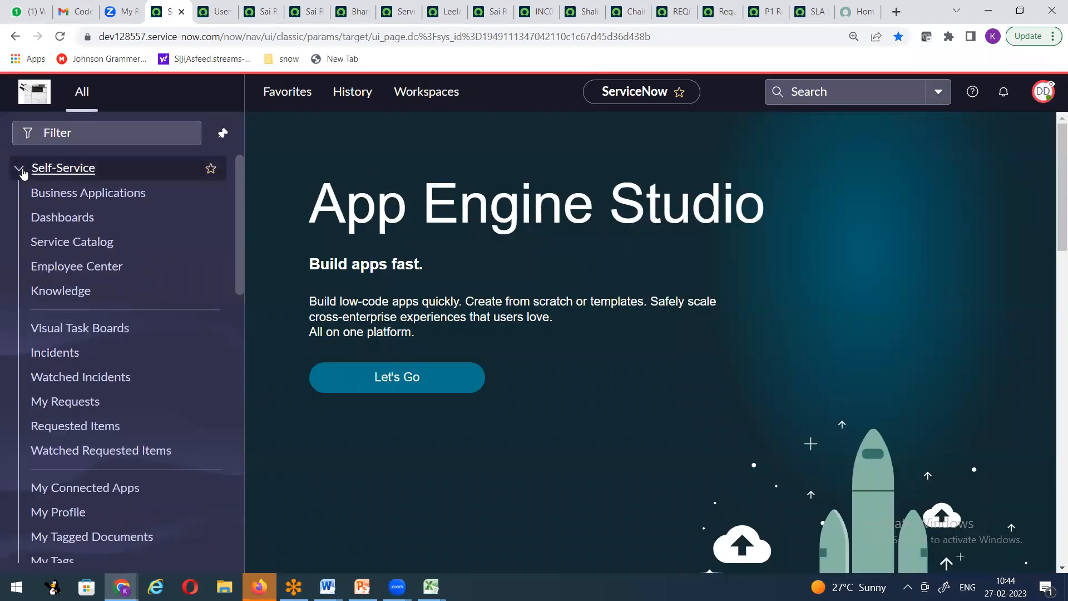
Step: Collapse Self-Service, browse the module list, and filter the navigator for users, then groups
click(21, 170)
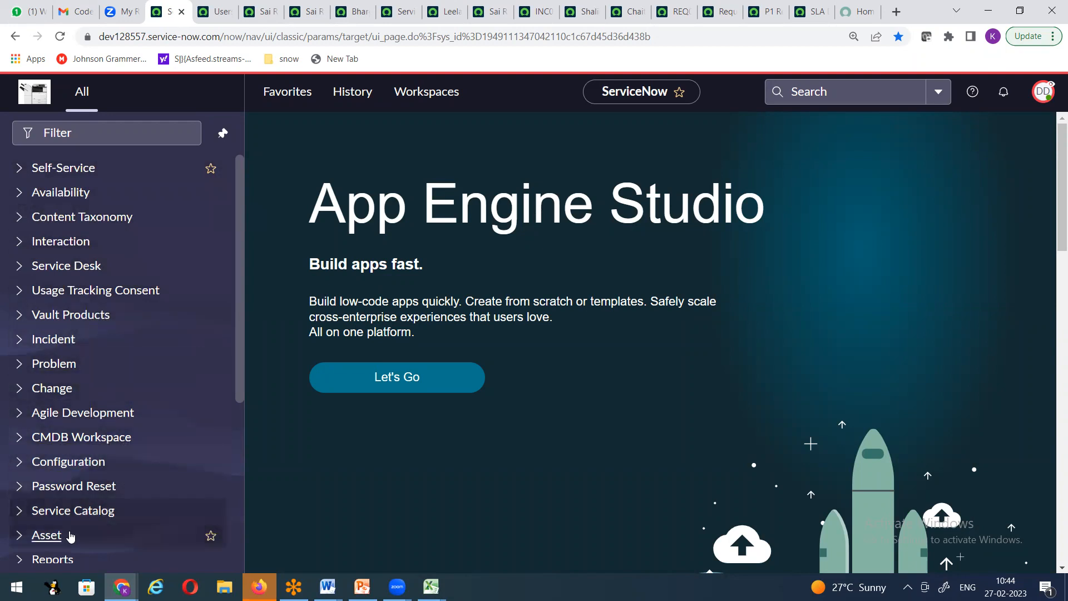
scroll(122, 517, down, 5)
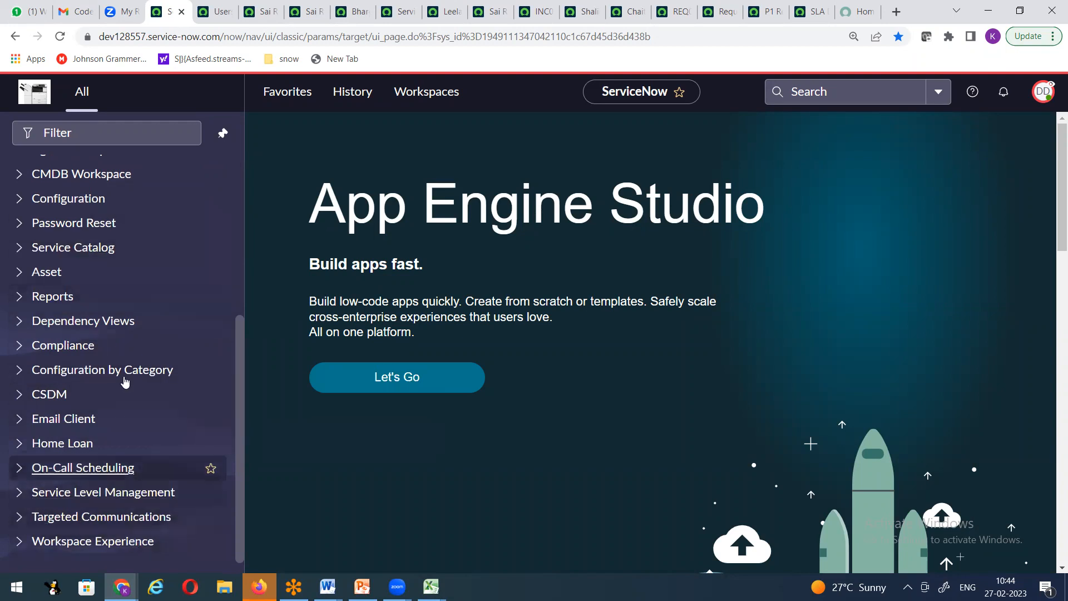
scroll(125, 382, up, 5)
click(102, 136)
text(users)
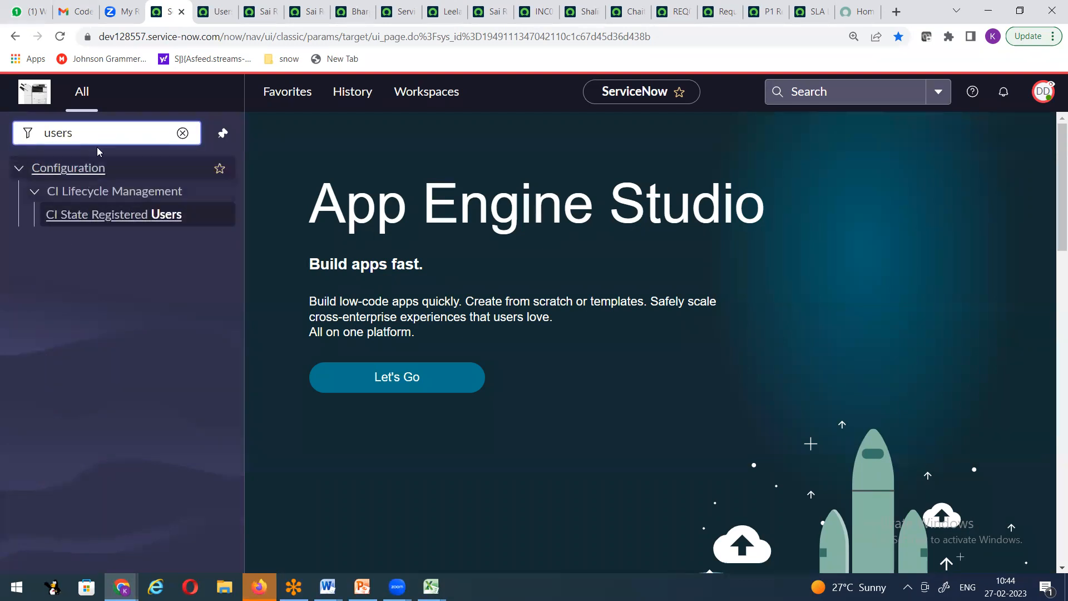
drag(94, 135, 2, 149)
text(groups)
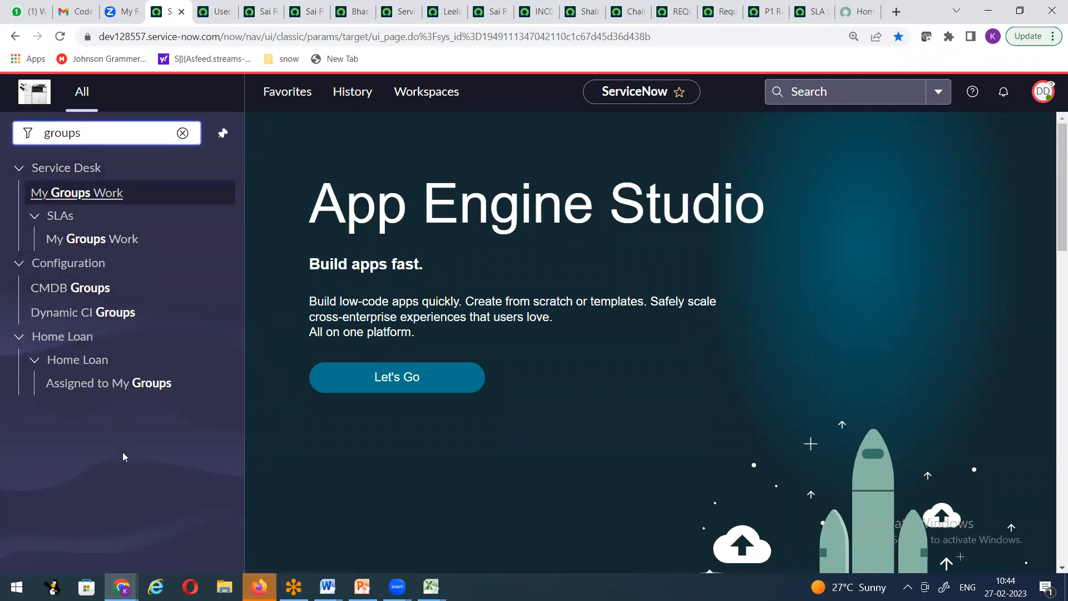
Step: Filter for 'user ad', then 'incid', and choose Incident > Create New
drag(108, 140, 1, 149)
text(user ad)
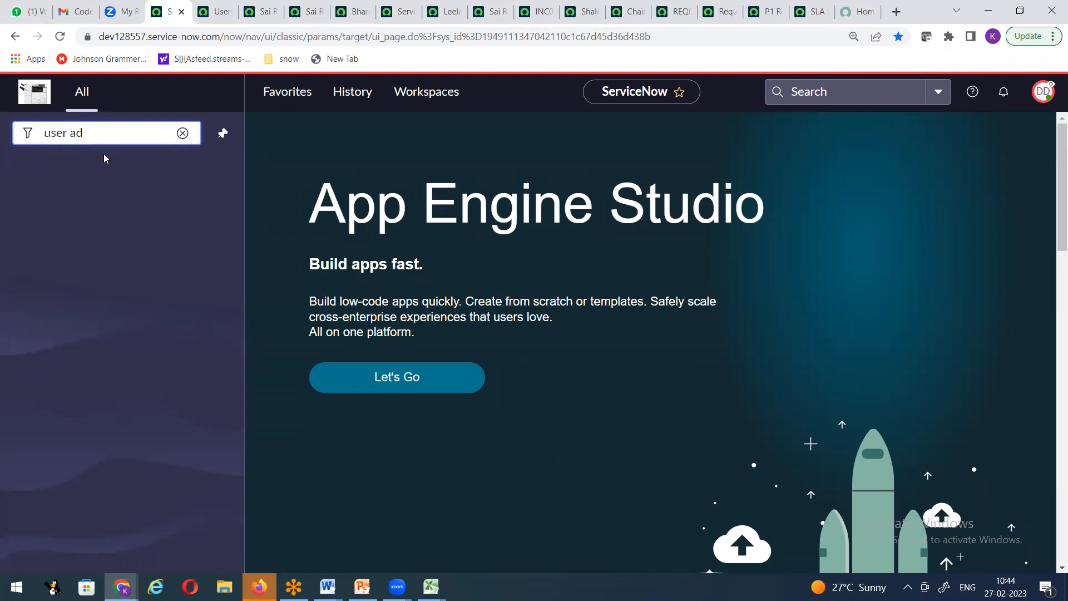
drag(101, 138, 1, 137)
text(incid)
click(58, 316)
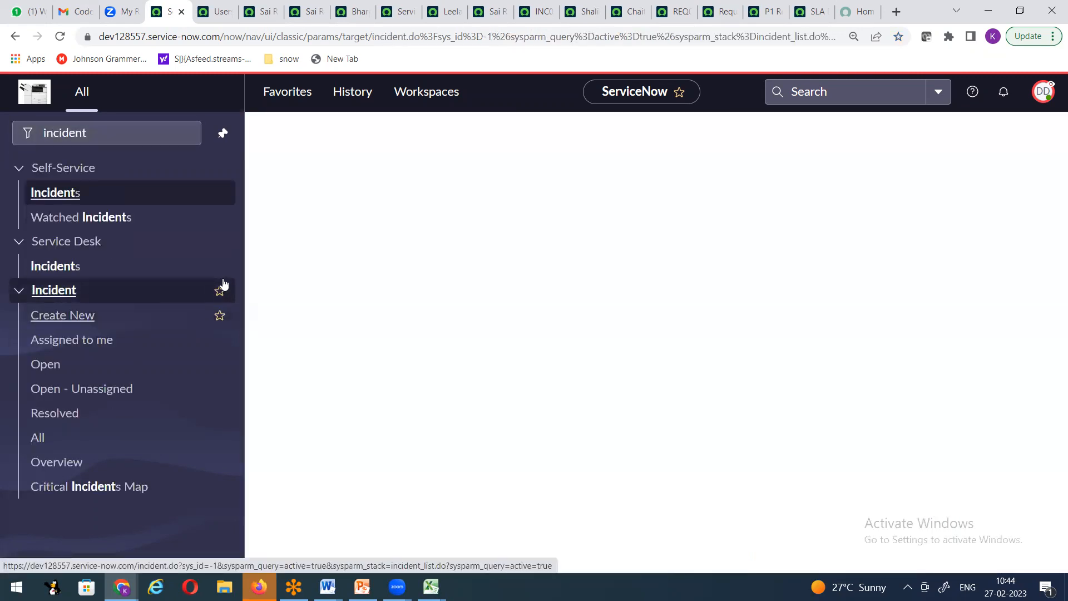
Step: View the new incident form's header options and confirm the active impersonation
right_click(448, 124)
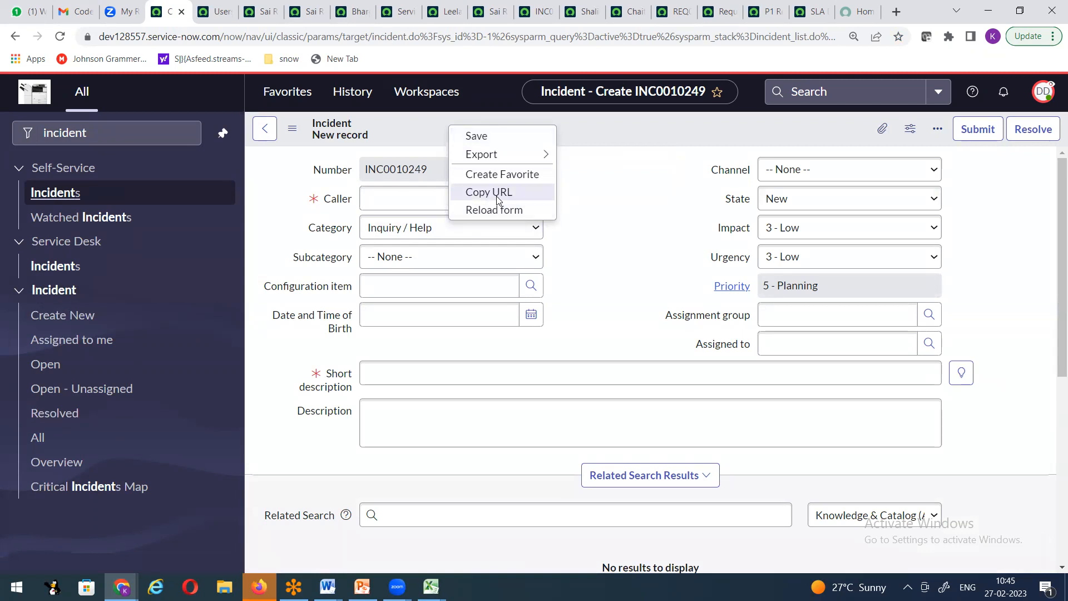
click(599, 215)
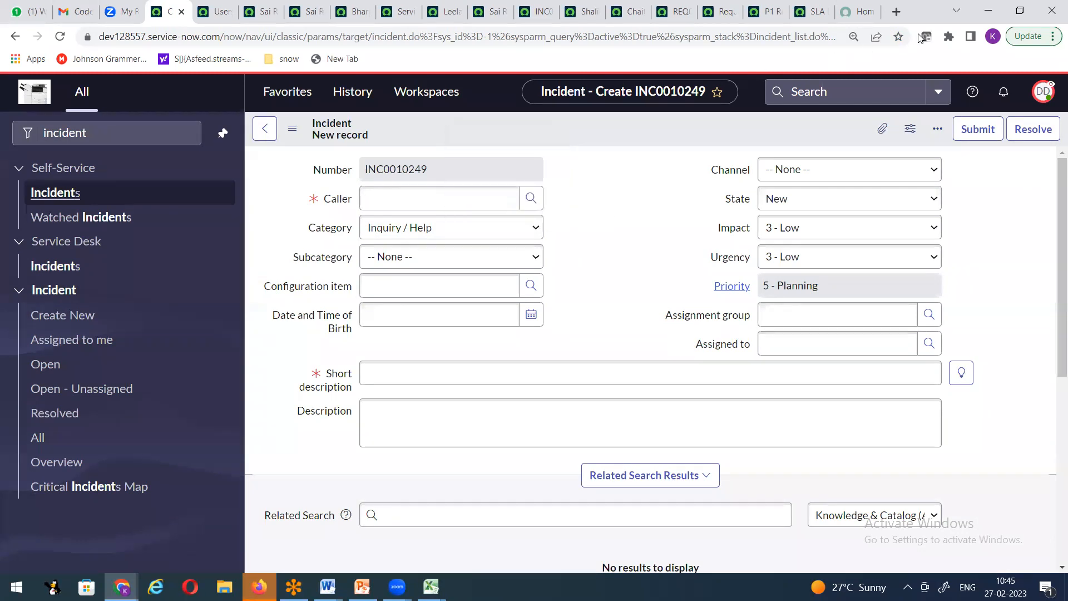
click(1045, 93)
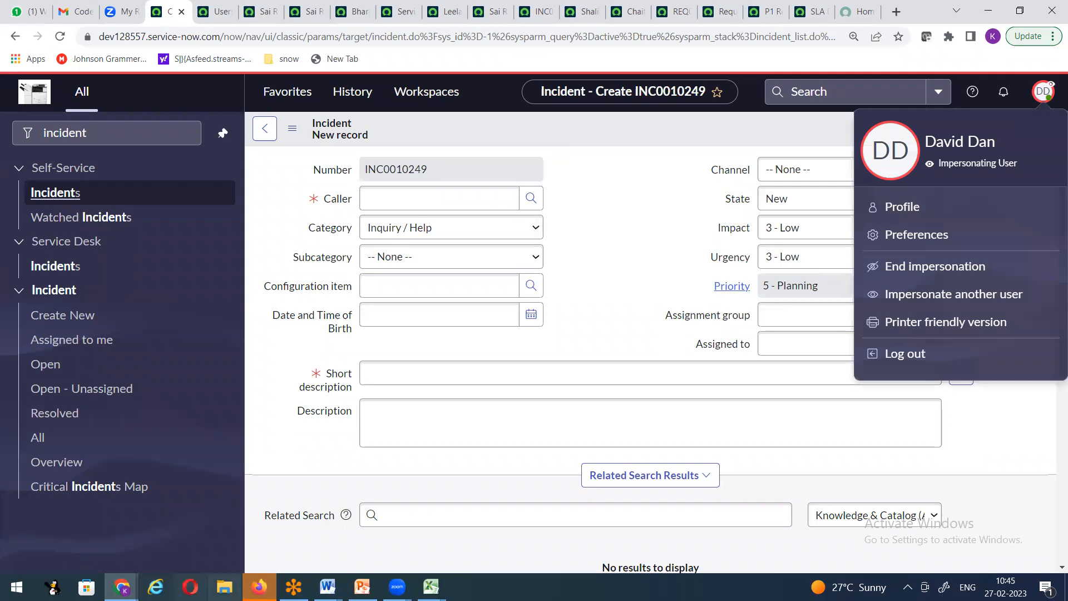
Step: In the Word notes, highlight the 27 count on the ITIL line and the Admin line's user name
click(328, 587)
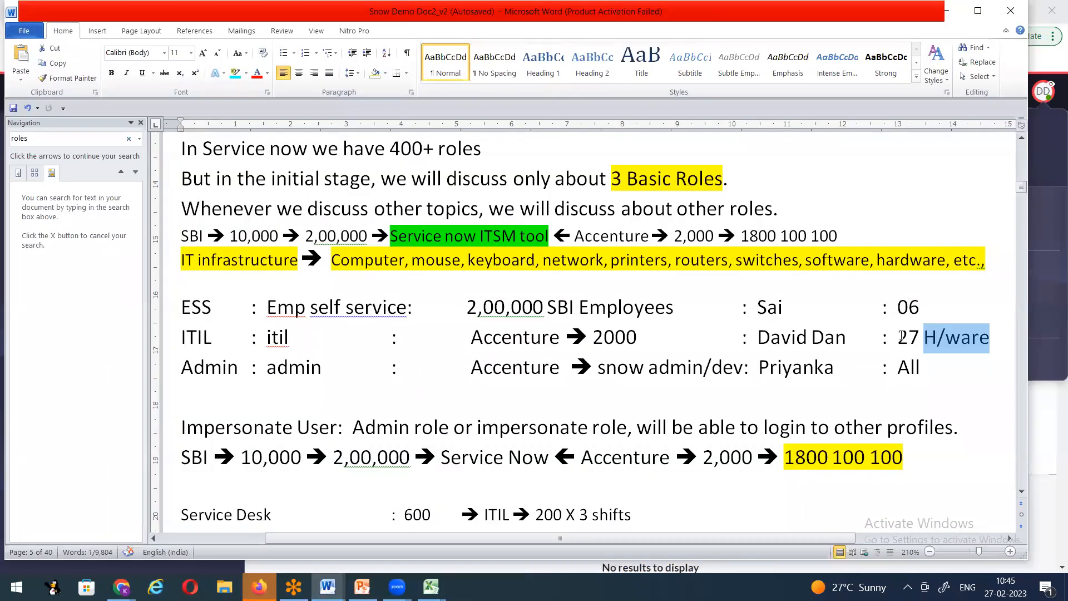
drag(919, 345, 902, 342)
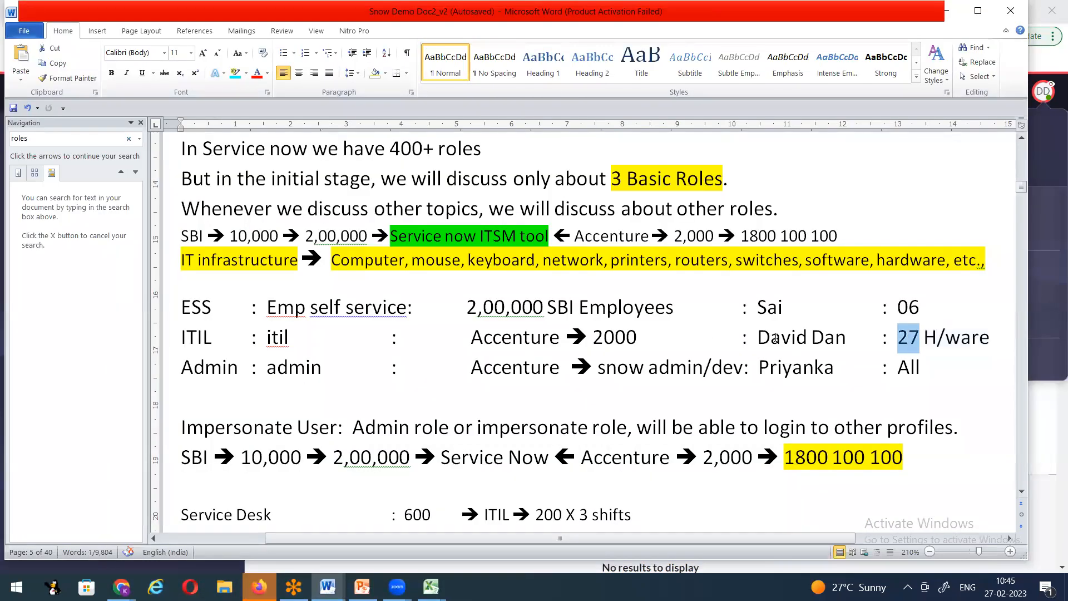
drag(760, 370, 829, 367)
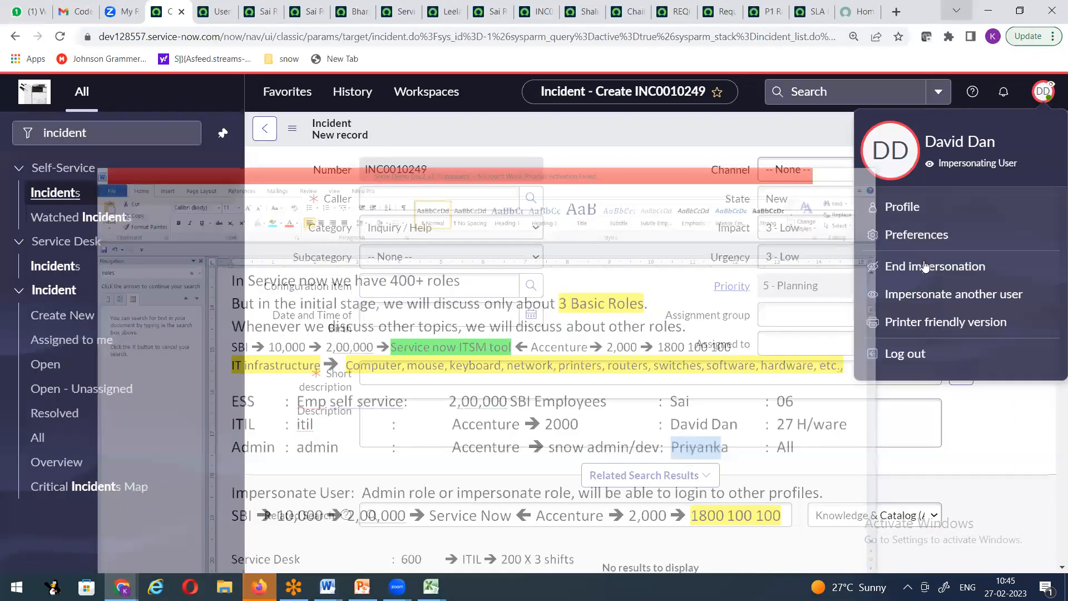
Step: End the ITIL user impersonation and return to the account menu
click(922, 266)
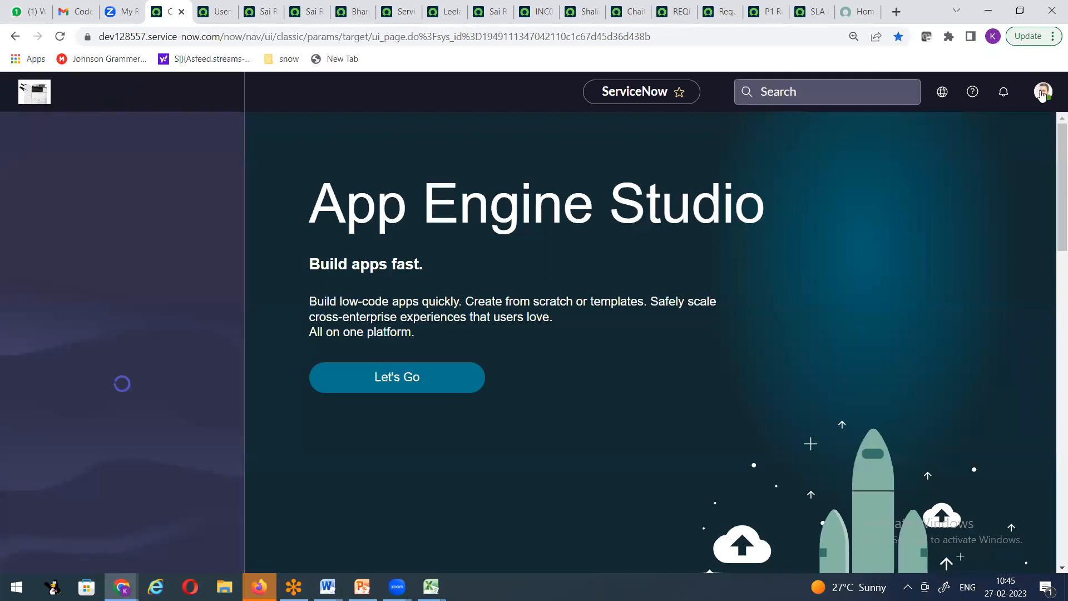
click(1043, 96)
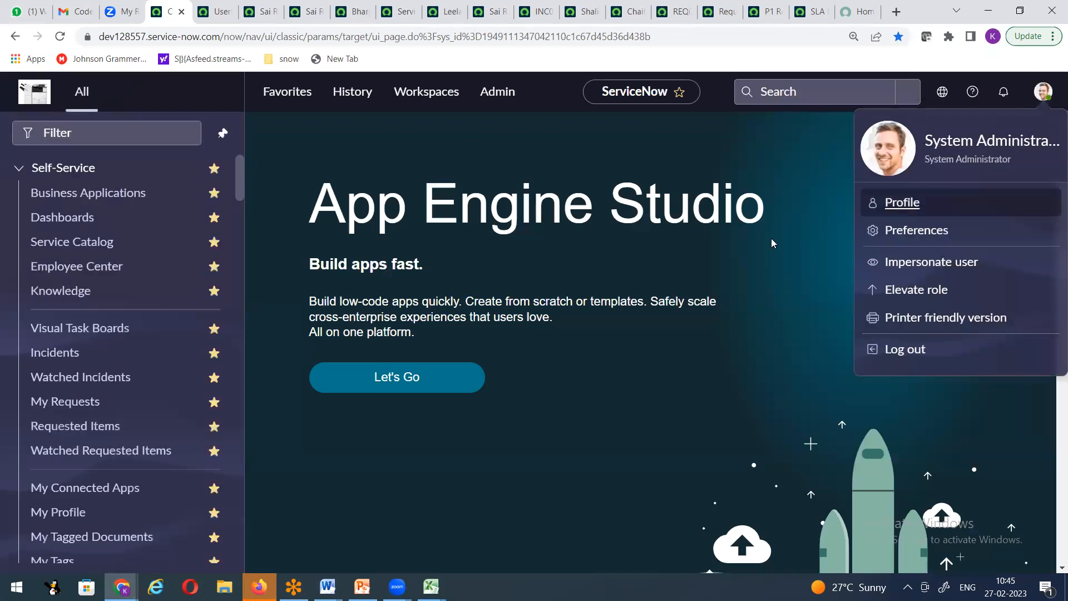
click(801, 256)
click(1032, 99)
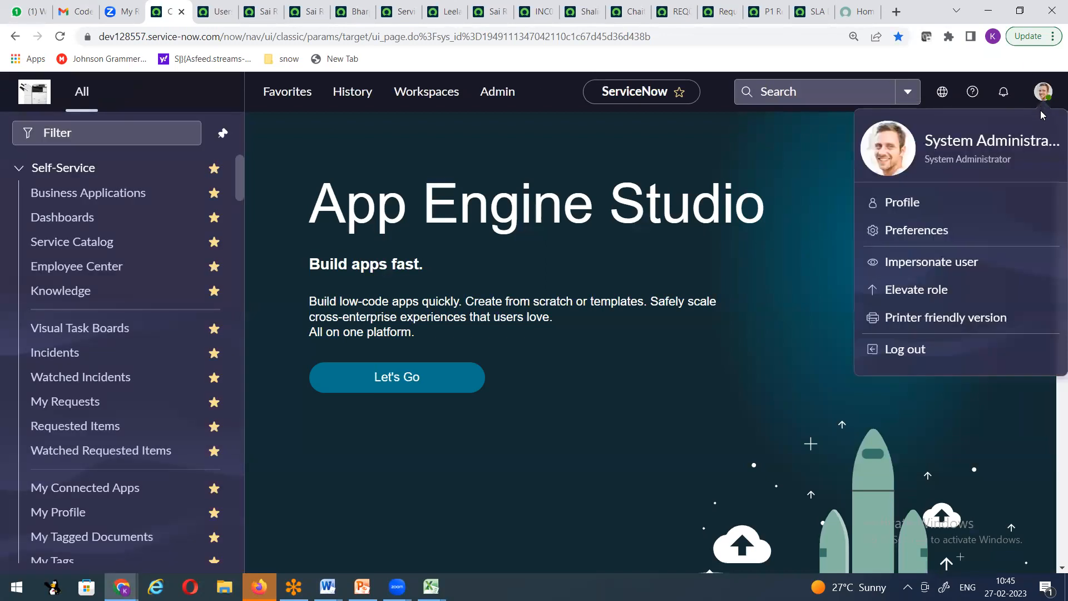
Step: Impersonate the admin user found by searching their name in the Impersonate User dialog
click(919, 263)
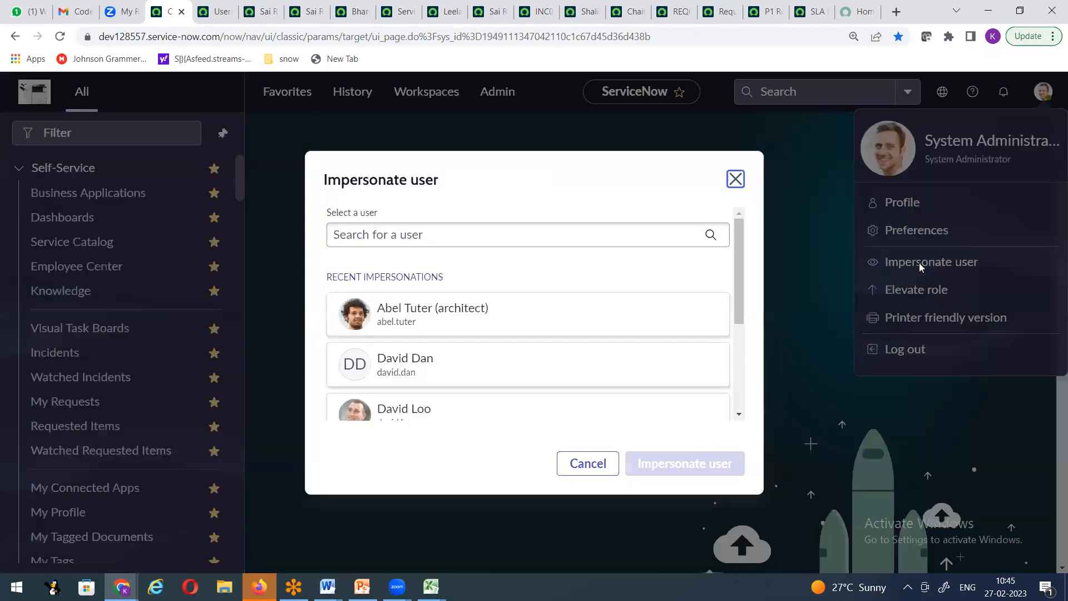
click(482, 241)
text(priyan)
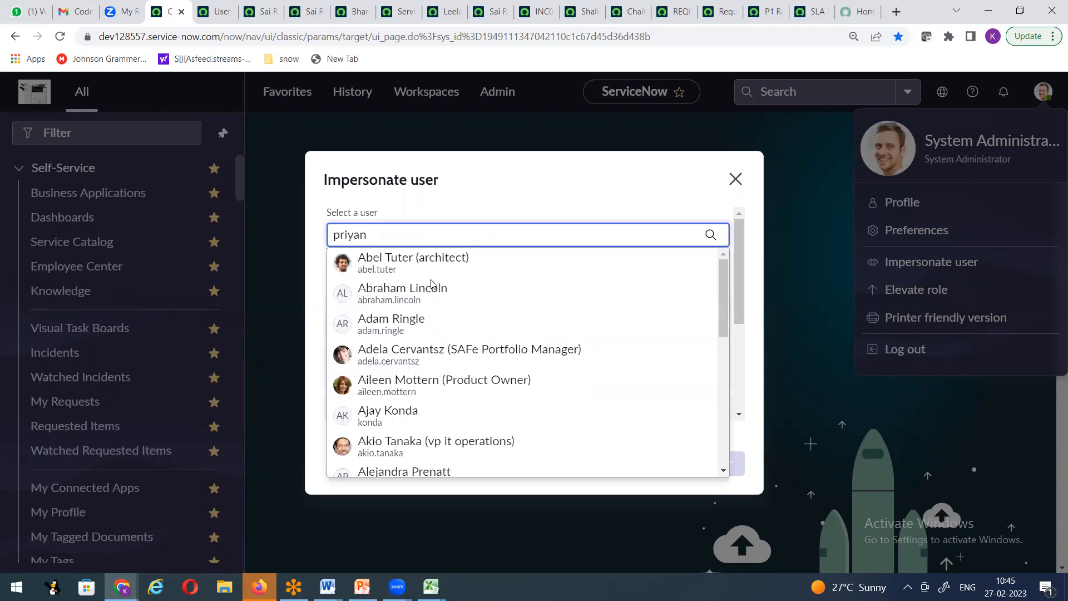
click(422, 257)
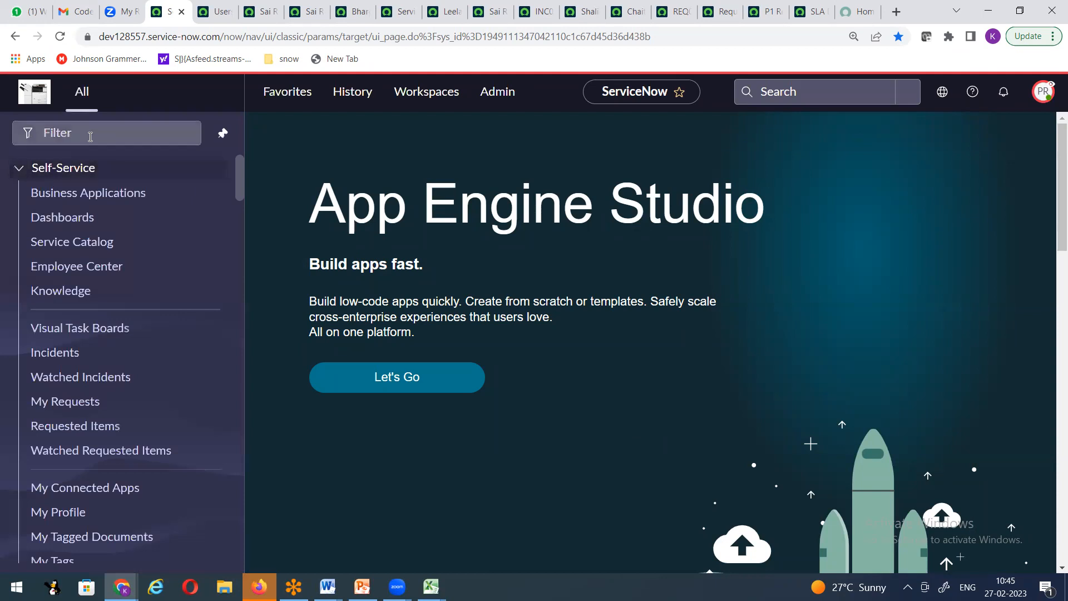
Step: Collapse Self-Service and scroll through the admin user's full application list
click(21, 170)
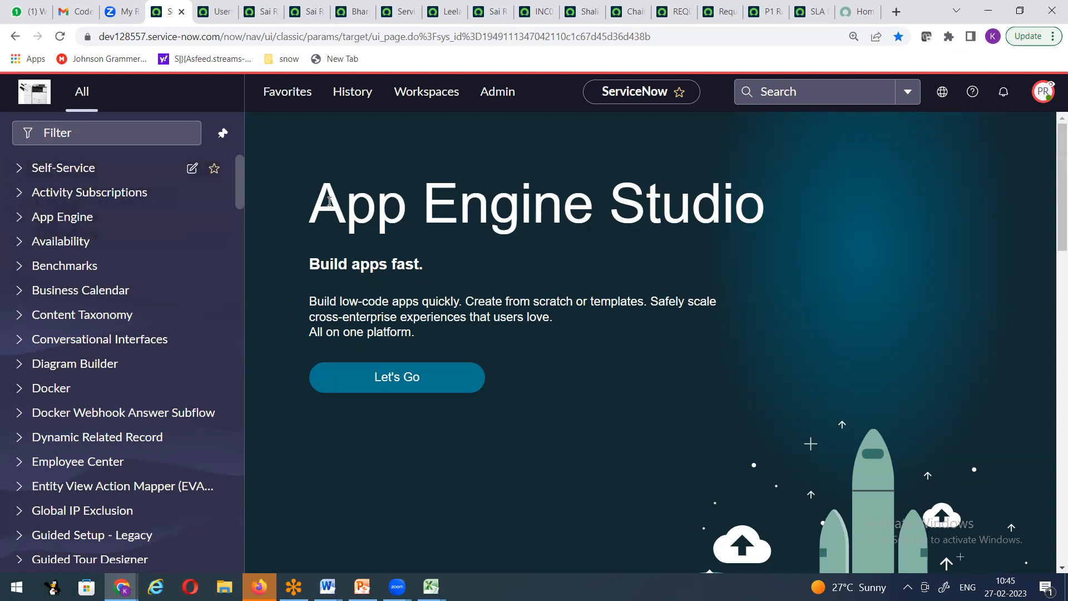
drag(242, 182, 291, 538)
scroll(161, 389, up, 20)
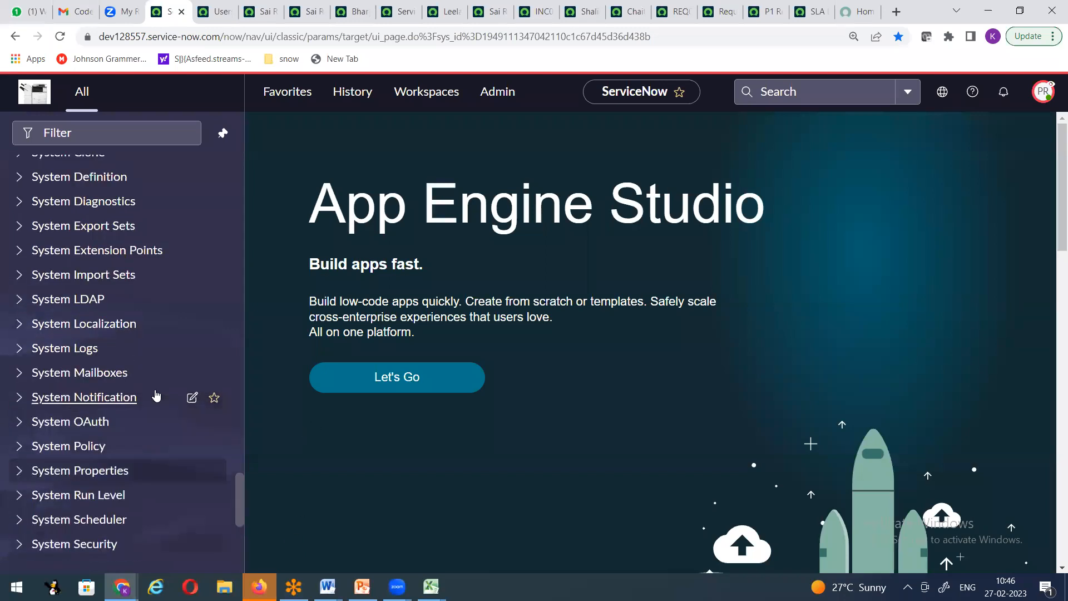
scroll(149, 348, up, 15)
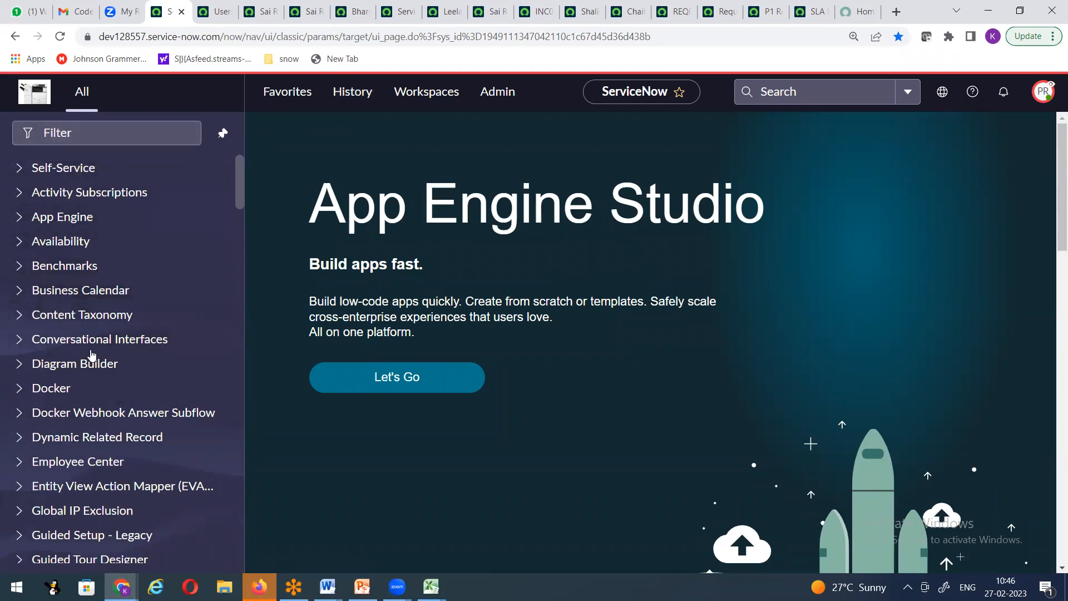
Step: Type 'user ad' in the navigator filter, then replace it with an incident search
click(128, 139)
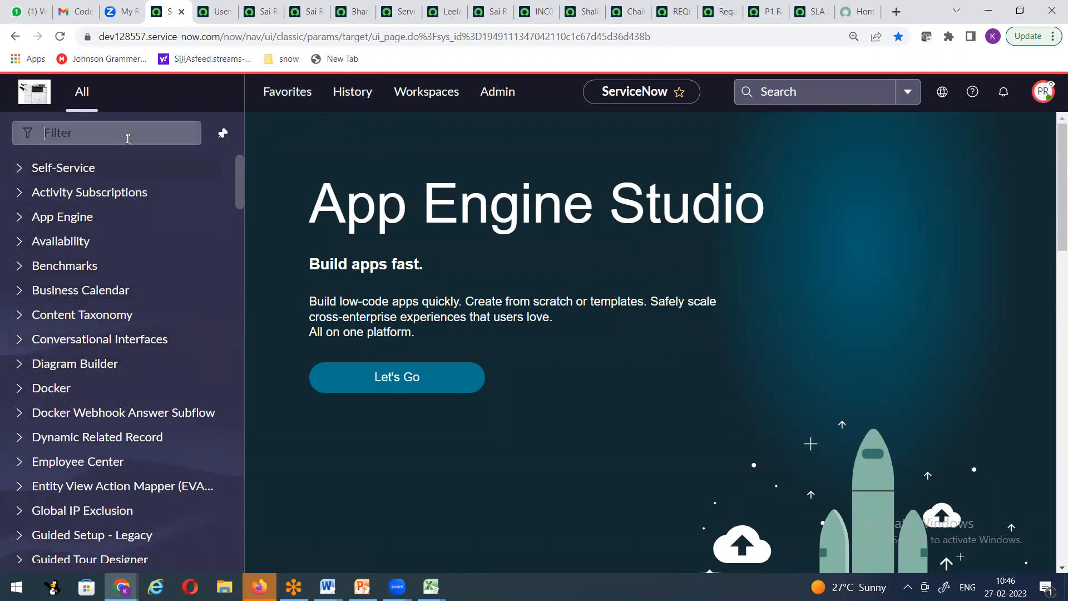
right_click(128, 138)
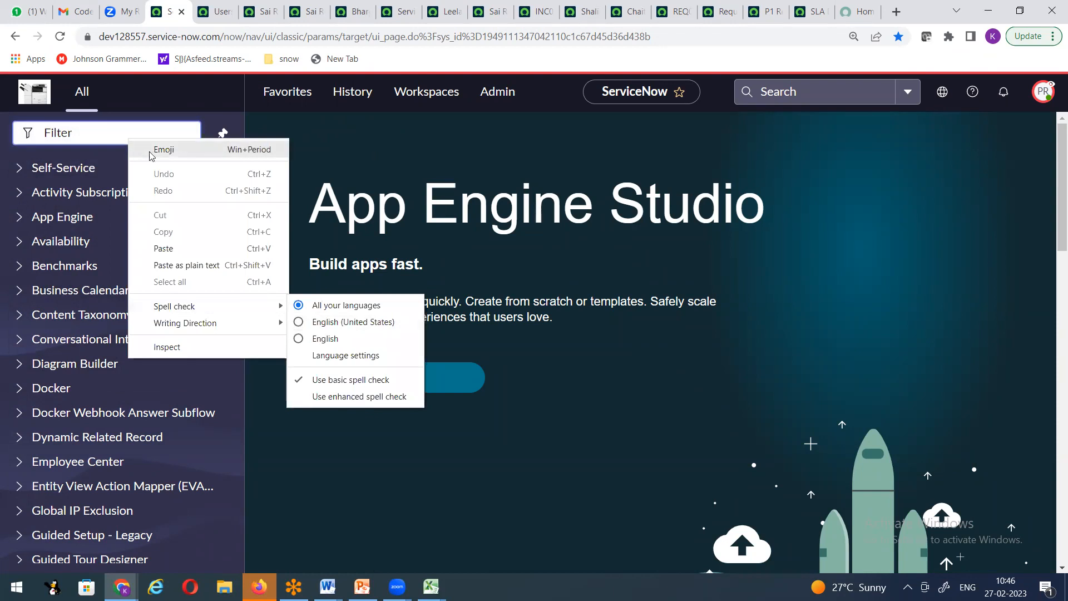
click(415, 469)
text(user ad)
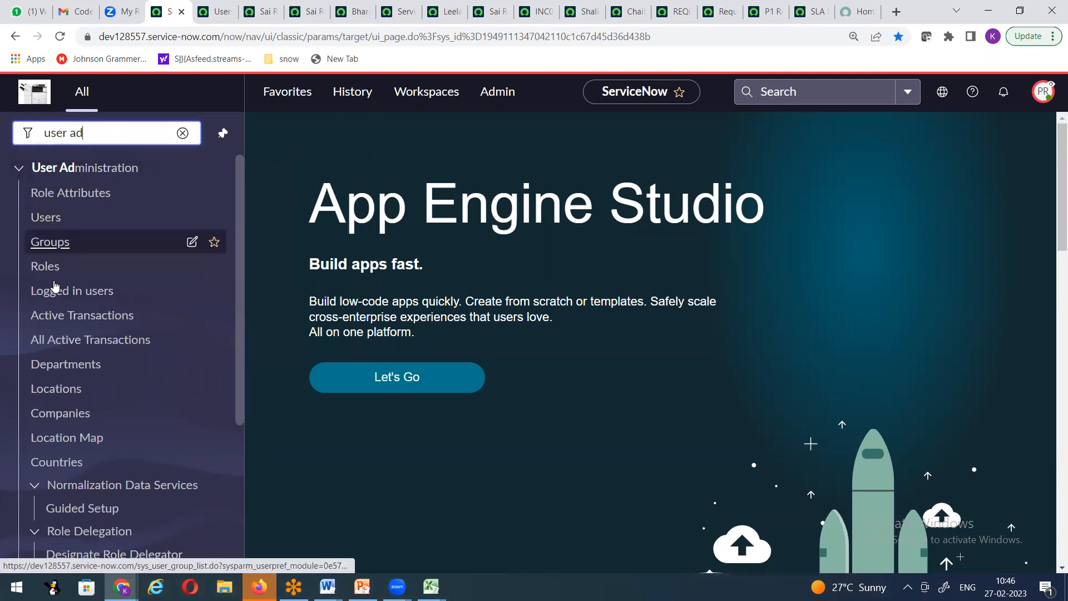
drag(98, 135, 1, 147)
text(incdient)
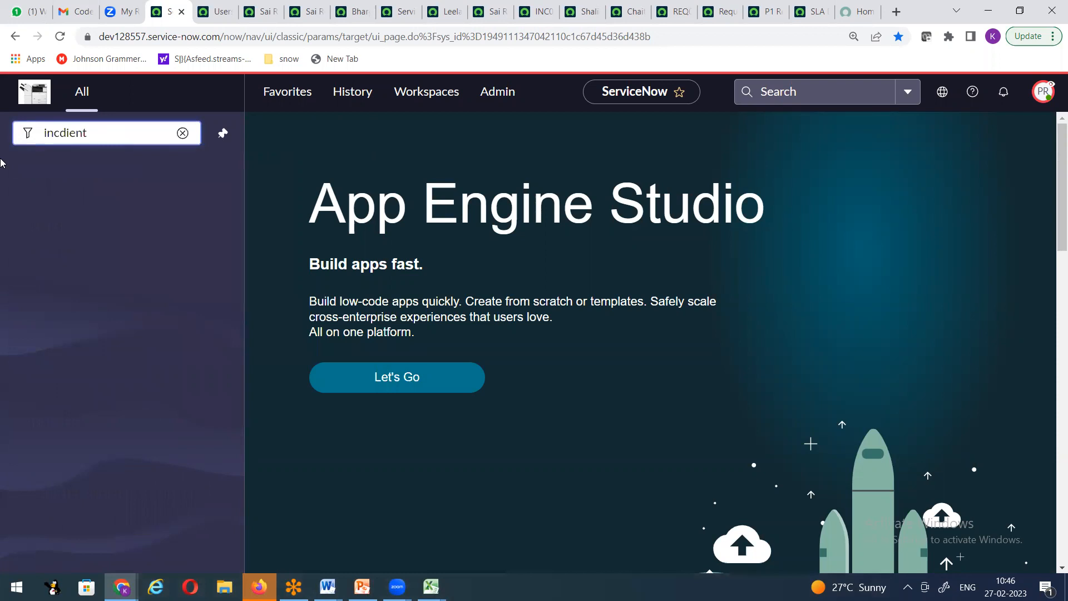
key(BackSpace)
key(BackSpace)
key(BackSpace)
key(BackSpace)
key(BackSpace)
Step: Create new incident INC0010250 from Incident > Create New and view its header options
text(ide)
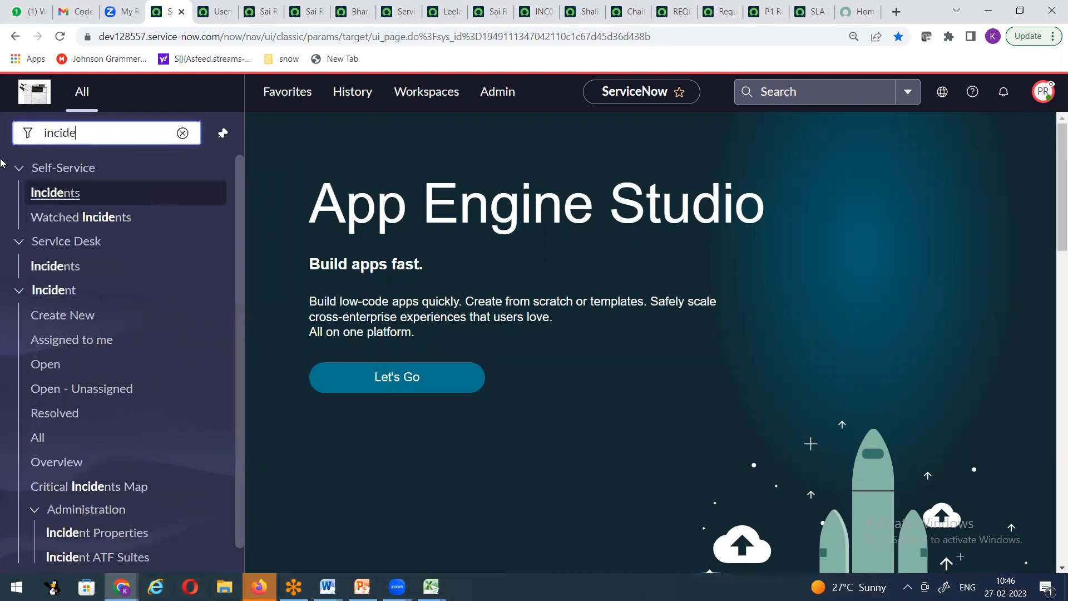
click(58, 313)
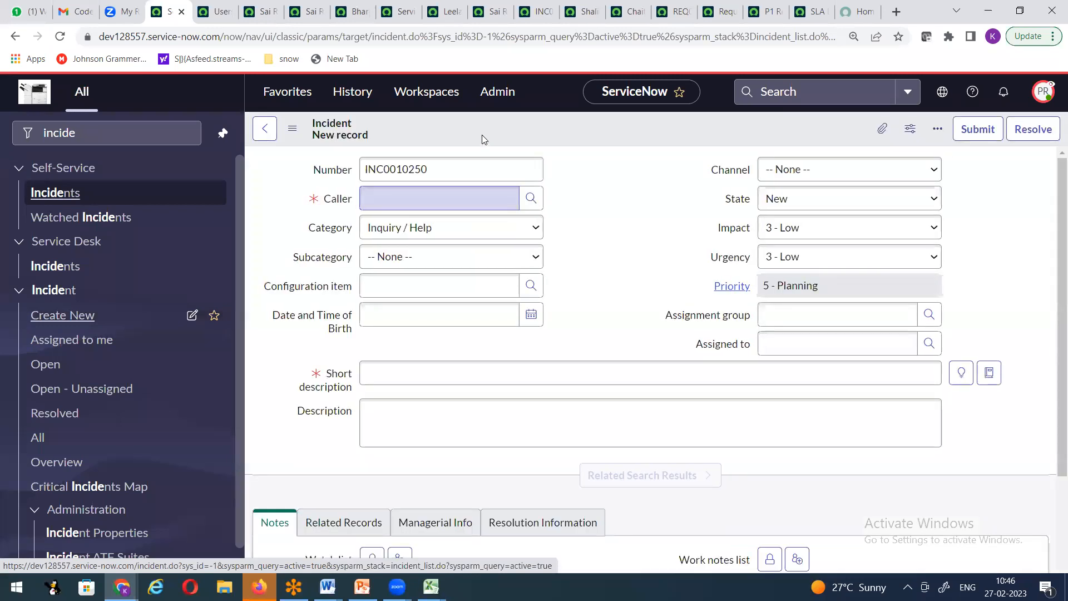
right_click(482, 123)
mouse_move(518, 160)
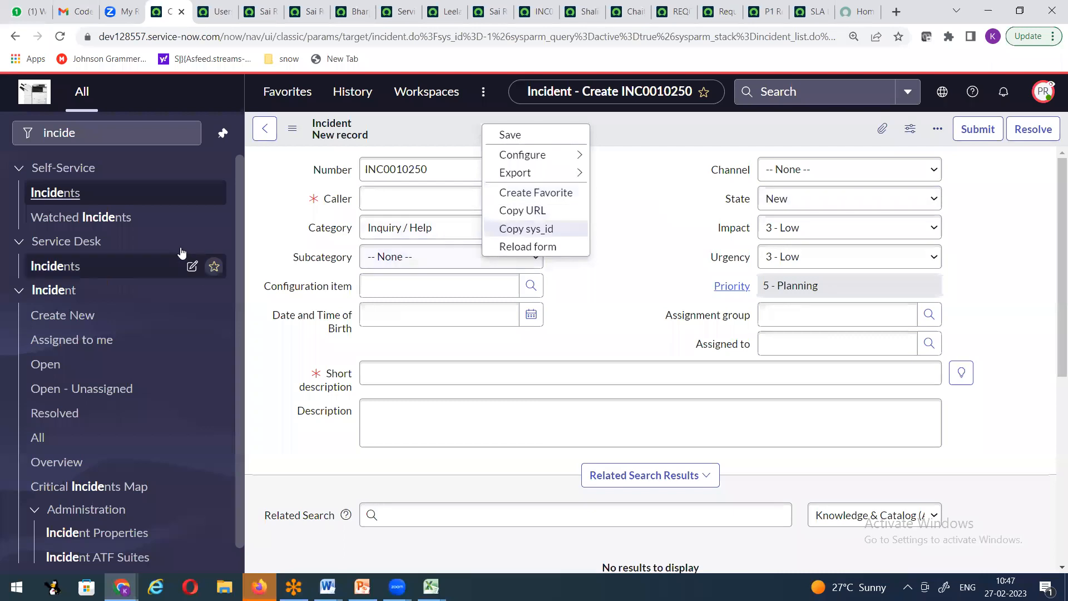
Step: Collapse the Self-Service, Service Desk and Incident groups and clear the 'incide' filter
click(20, 173)
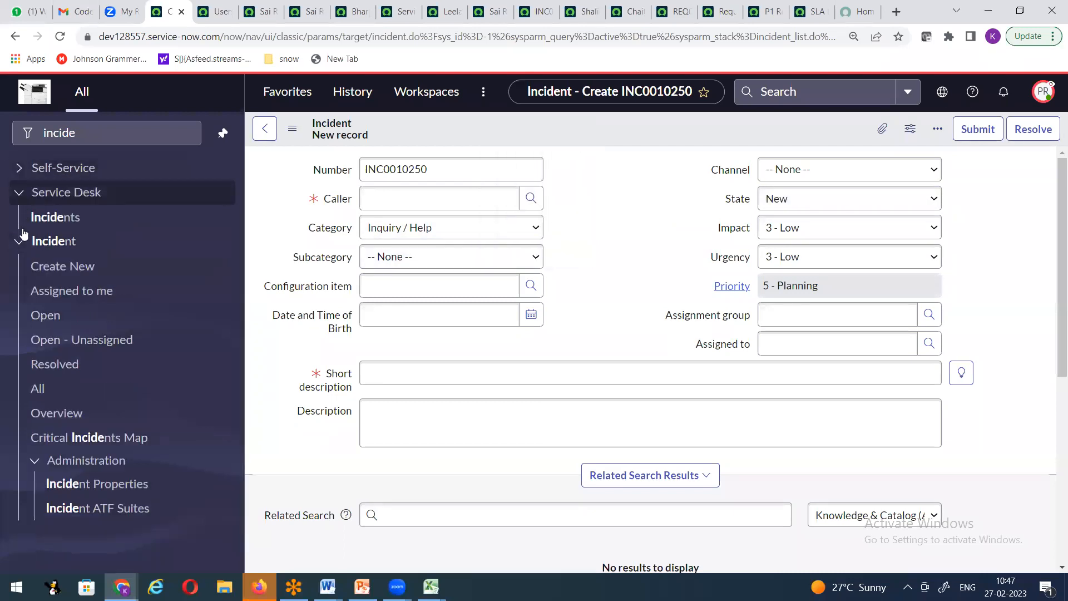
click(20, 193)
click(19, 219)
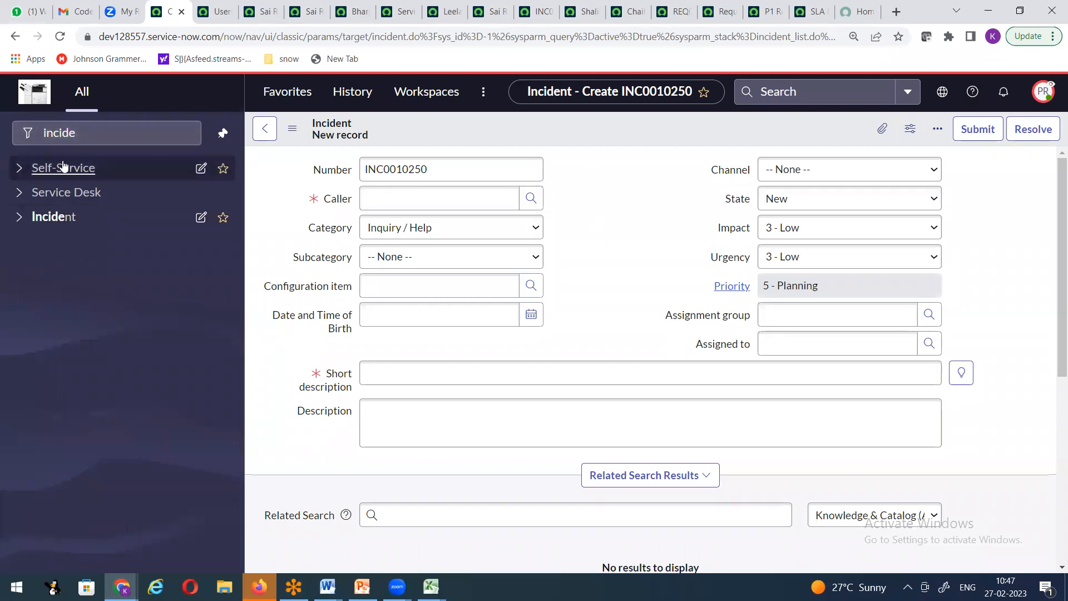
double_click(53, 134)
key(BackSpace)
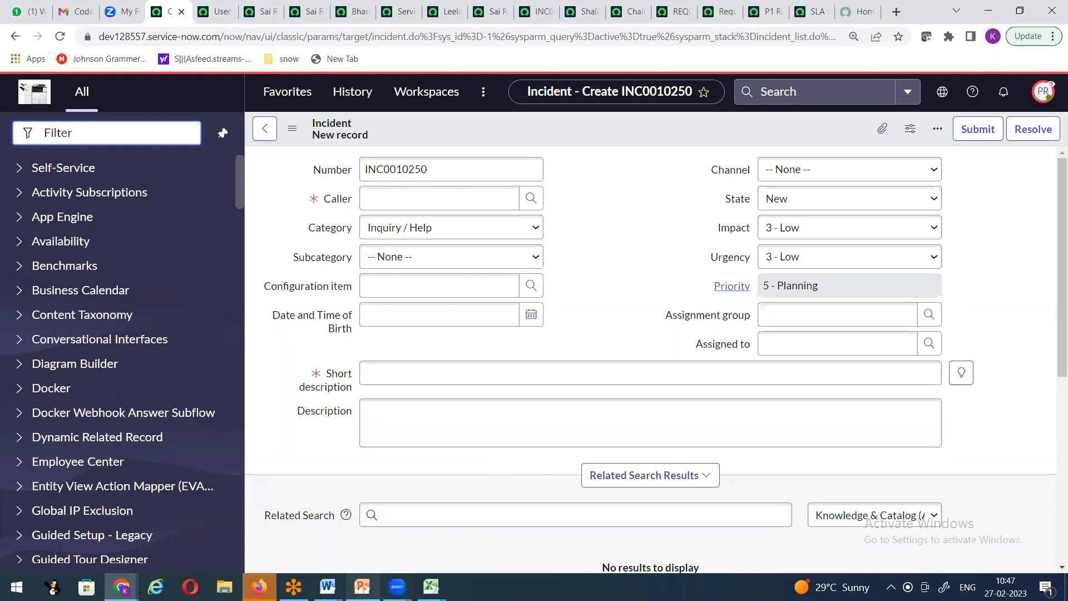
Step: Bring the Snow Demo Doc2_v2 Word window forward from its taskbar preview
mouse_move(327, 587)
click(303, 519)
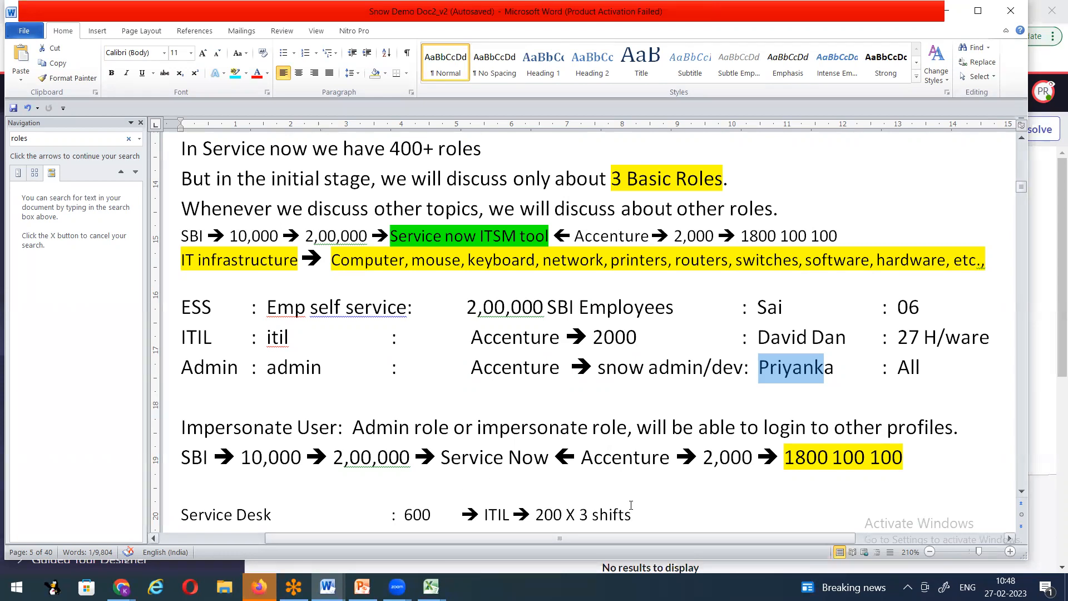
click(828, 29)
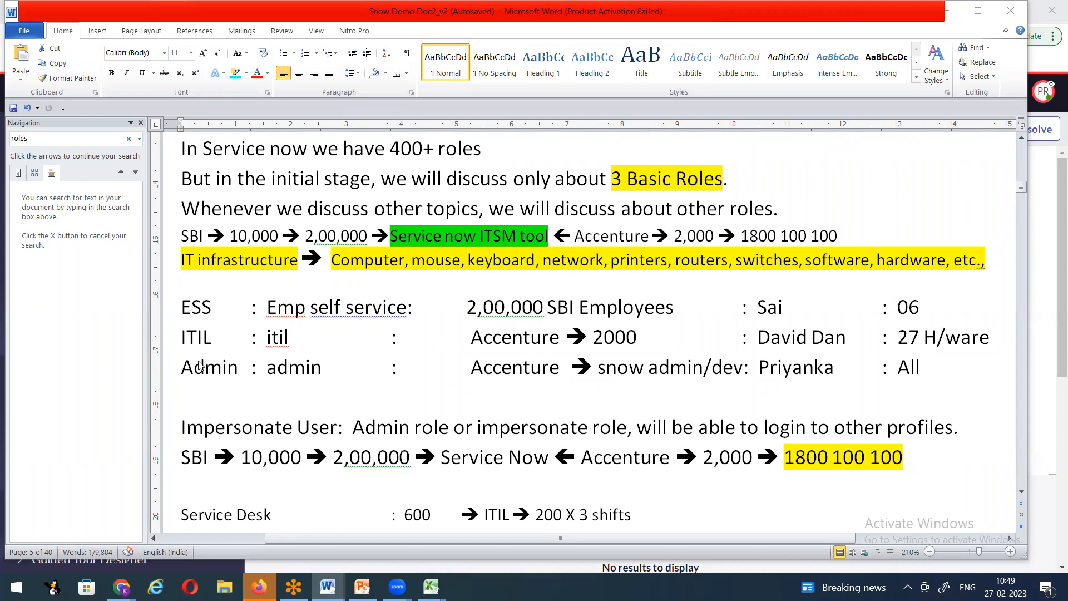
click(699, 373)
drag(759, 368, 799, 372)
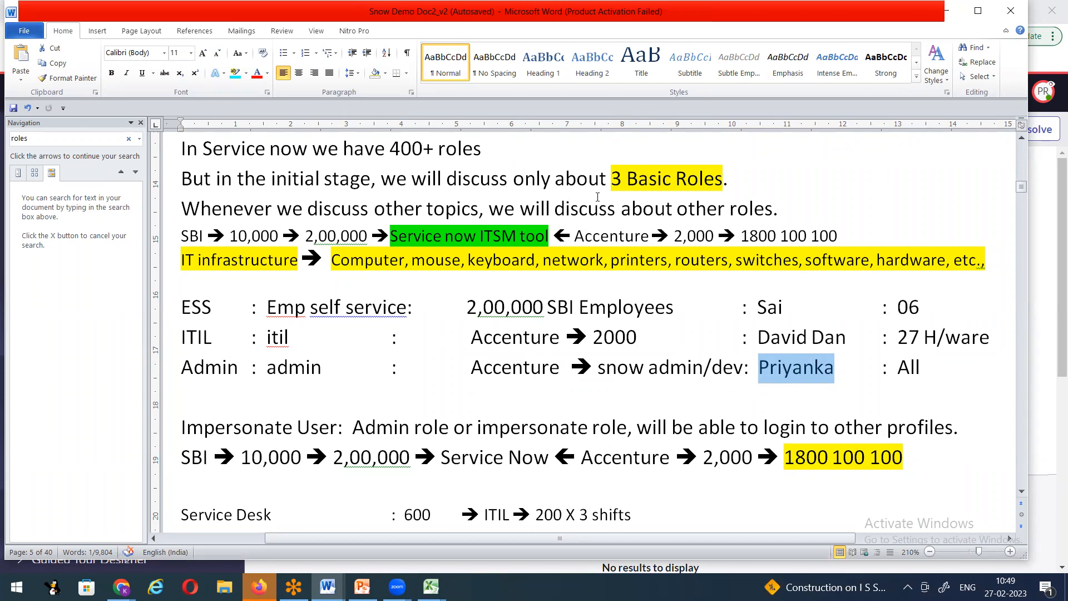
drag(764, 376, 832, 368)
click(764, 377)
drag(761, 373, 833, 368)
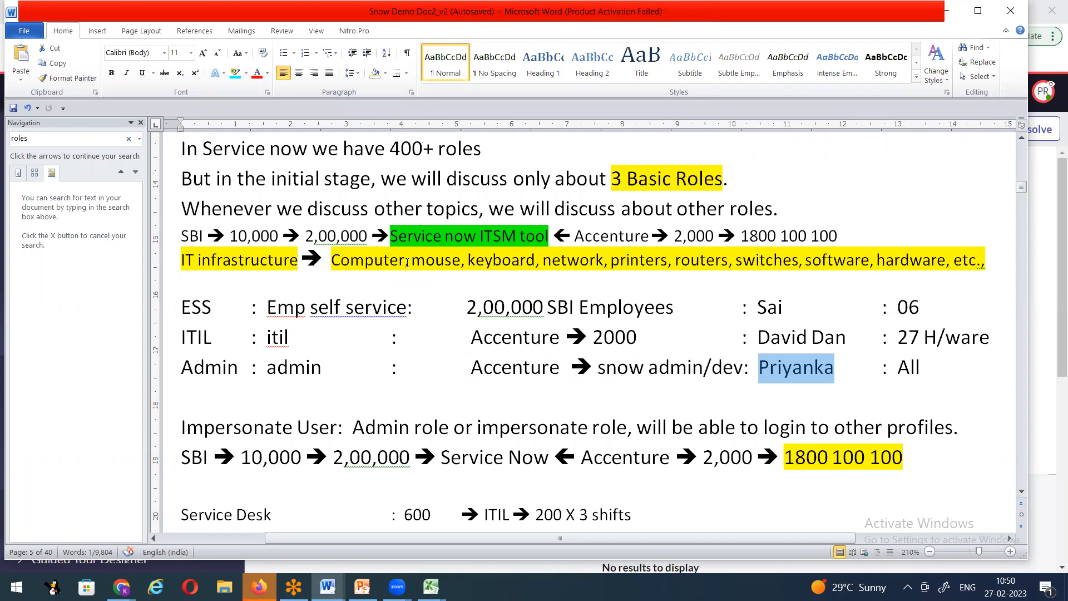
click(769, 402)
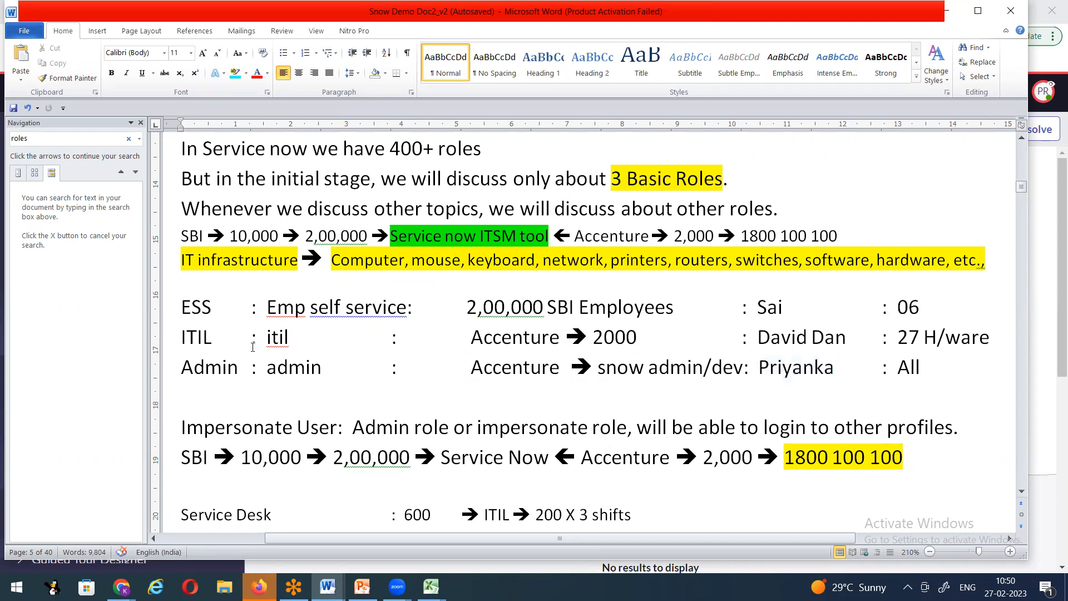
drag(179, 367, 326, 371)
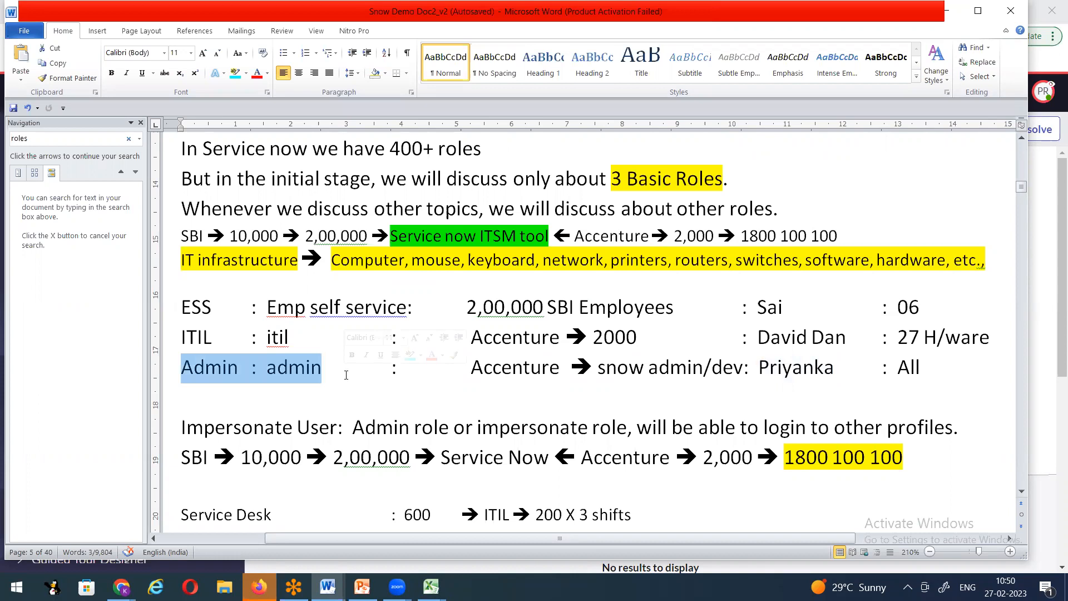
drag(759, 368, 835, 365)
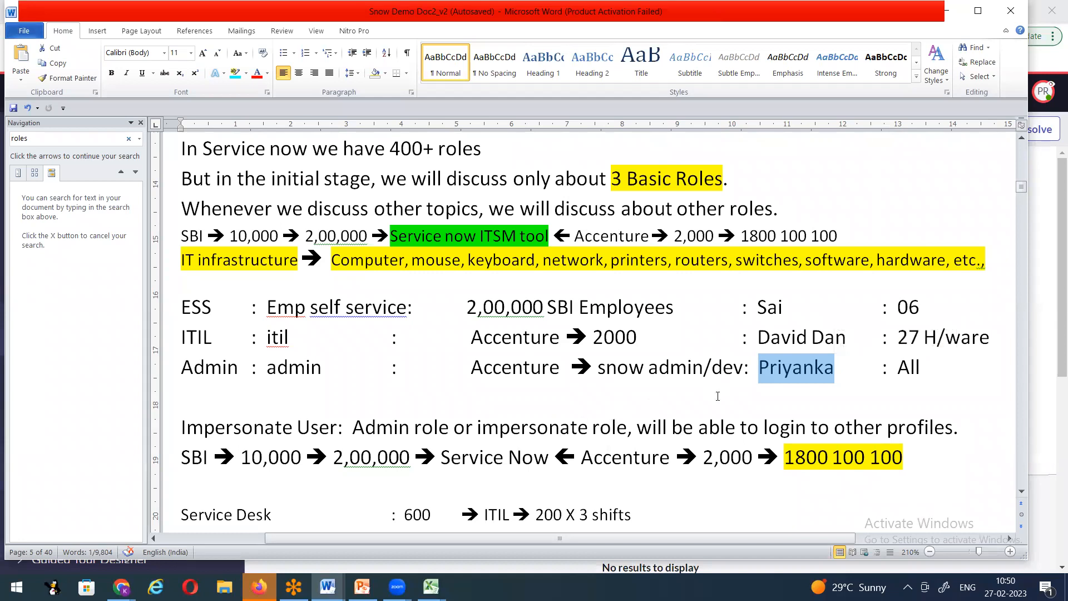
Step: Below the Admin line, start a 'Leave Management System:' line naming the first user with an arrow
click(941, 378)
key(Return)
key(Return)
key(Return)
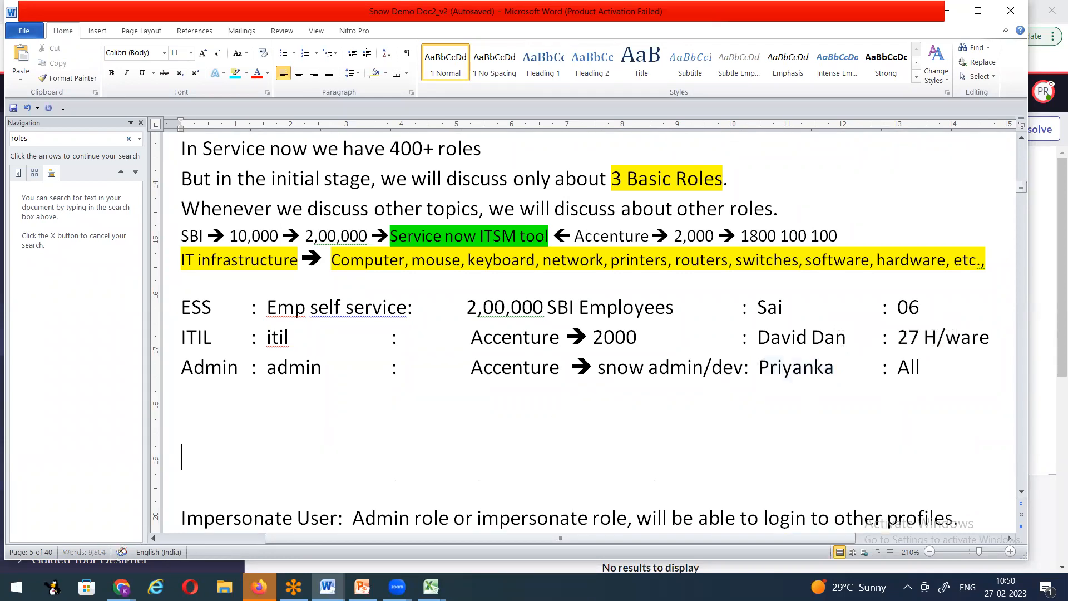
key(Return)
text(Leave)
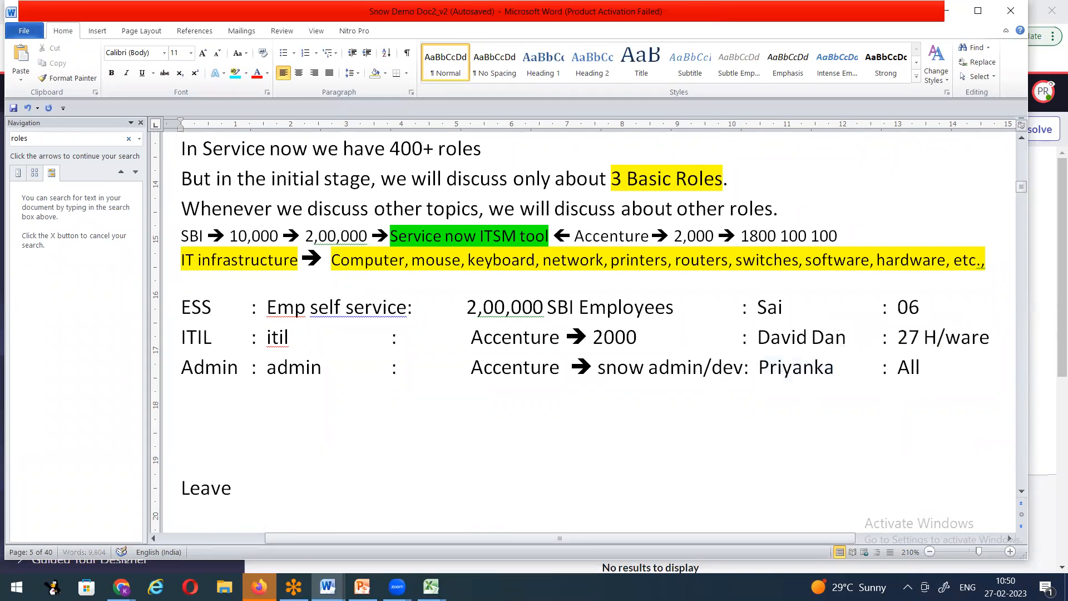
text( Management System)
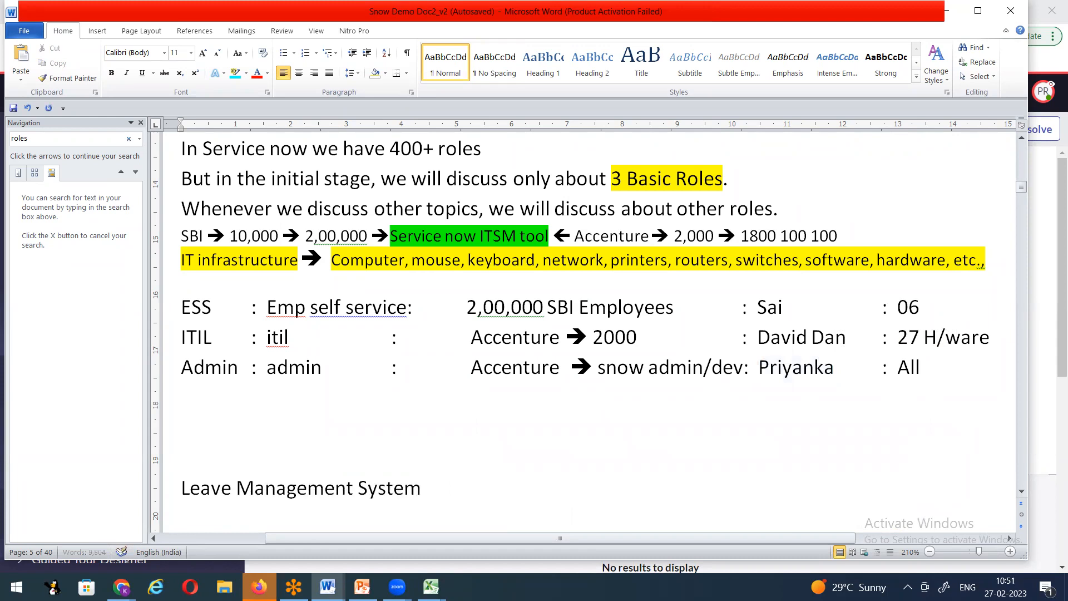
key(Tab)
text(:)
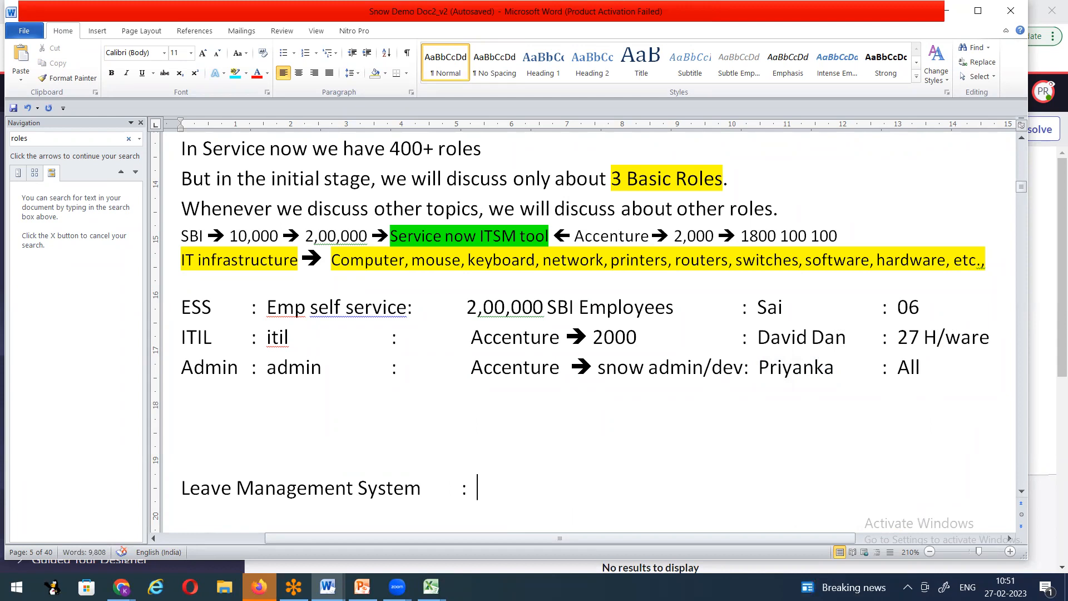
text(Sa)
text(njay)
text( ==>)
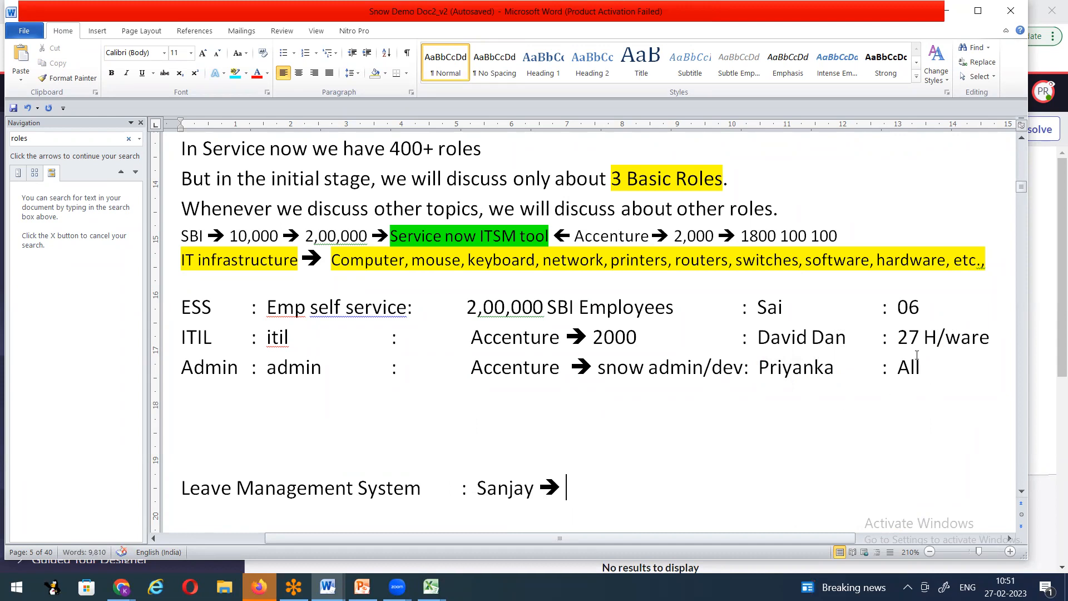
Step: Finish the line noting one user's ticket will be handled by the other user
drag(758, 369, 835, 370)
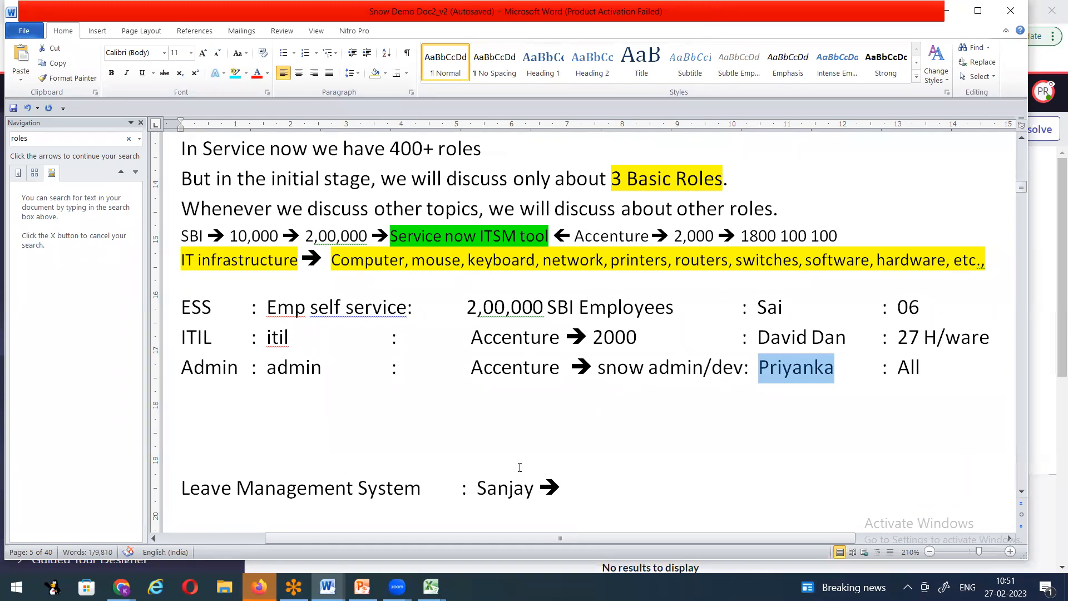
drag(182, 488, 392, 487)
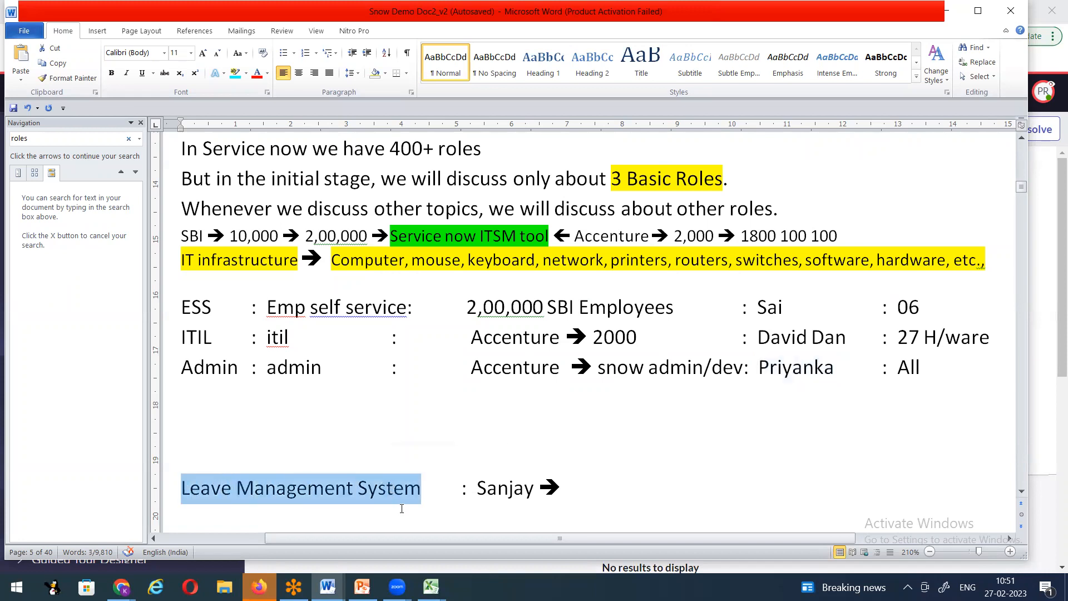
drag(476, 488, 535, 488)
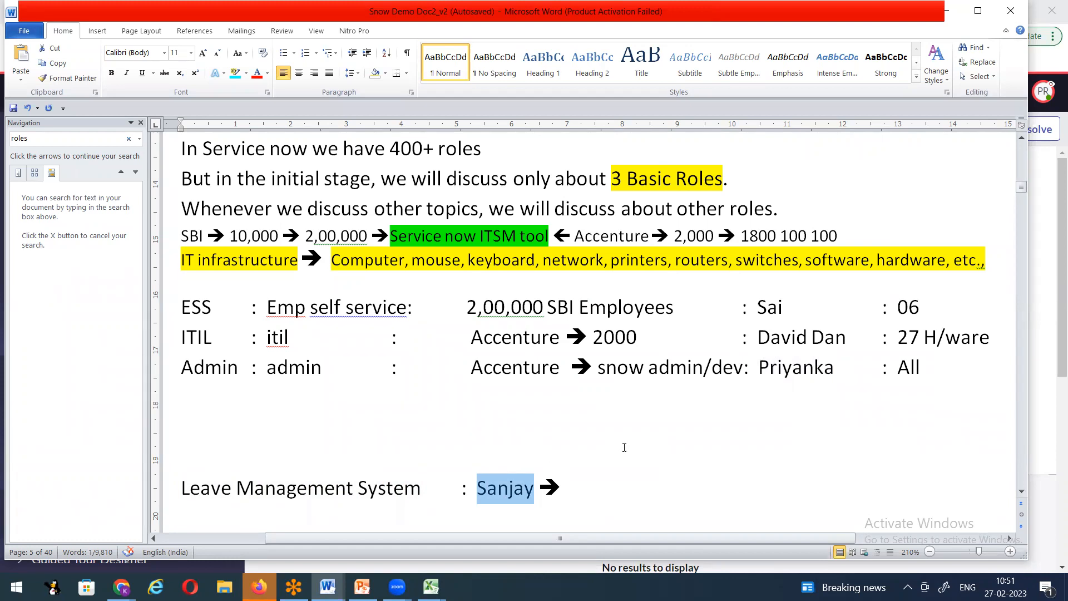
click(594, 481)
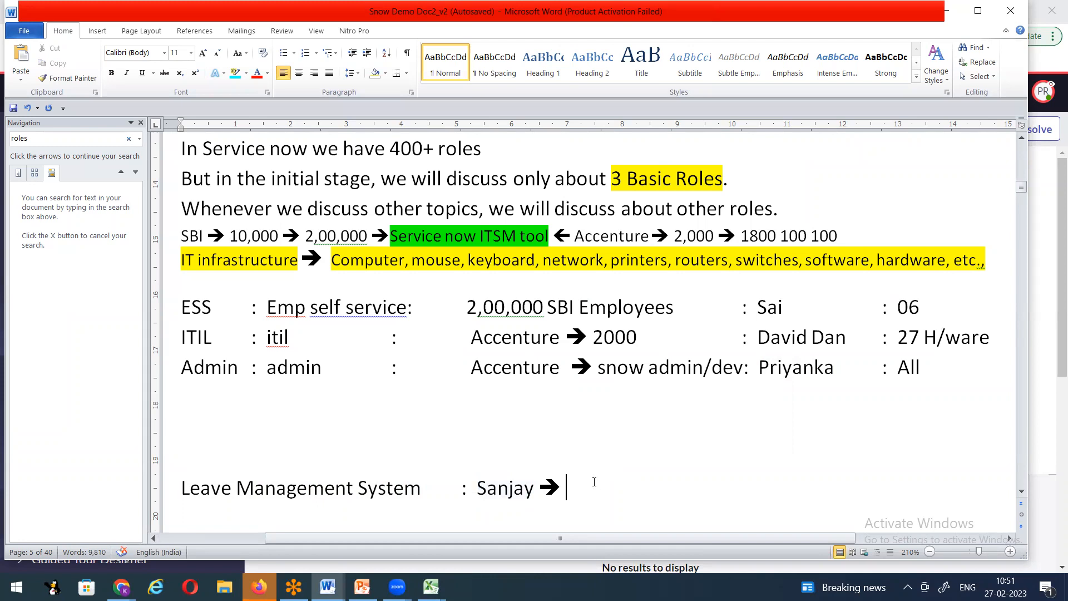
text(Priyana ticket wil)
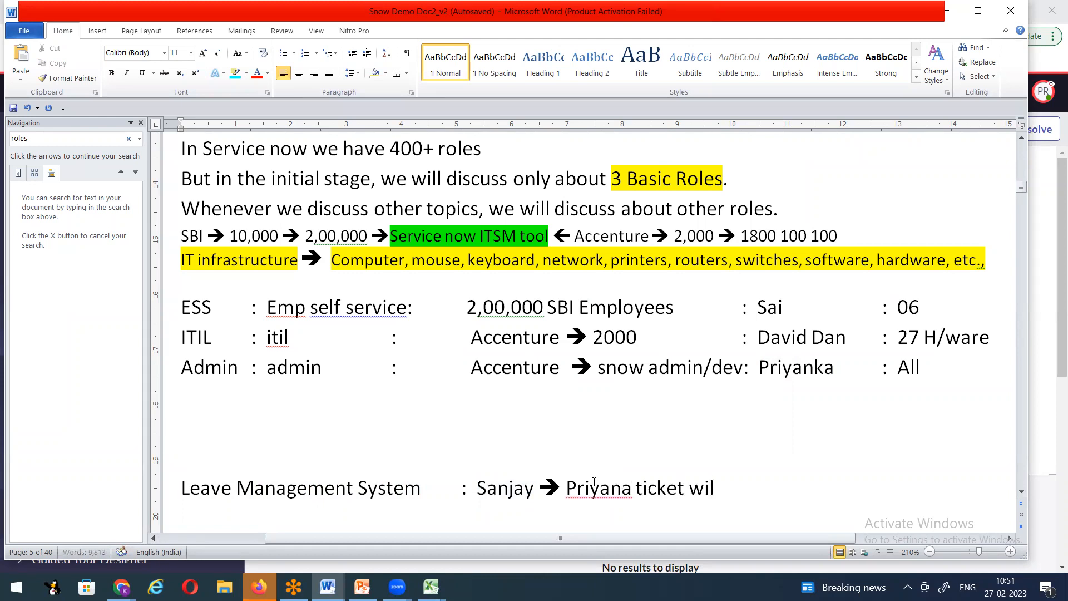
text(l be handled b)
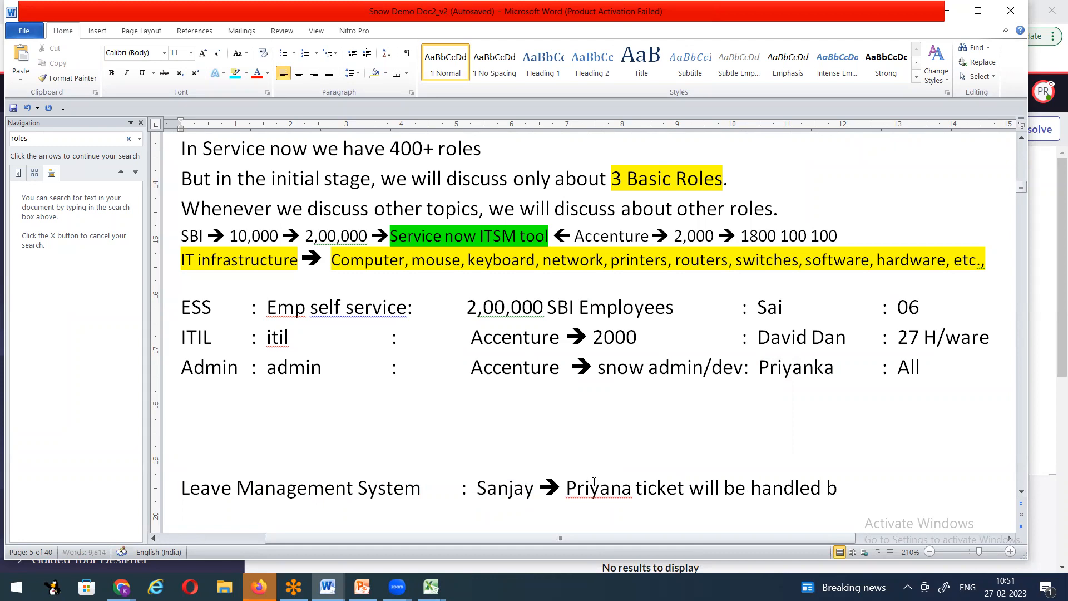
text(y Sanjay:)
key(Return)
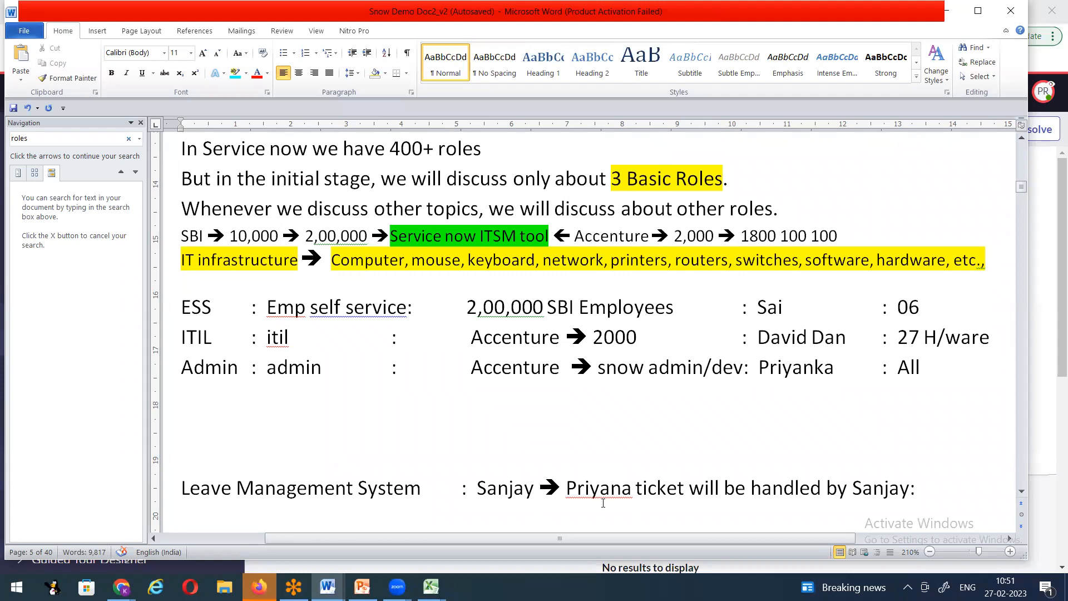
Step: Select the Leave Management System text and scroll down the notes
double_click(192, 488)
drag(269, 488, 421, 488)
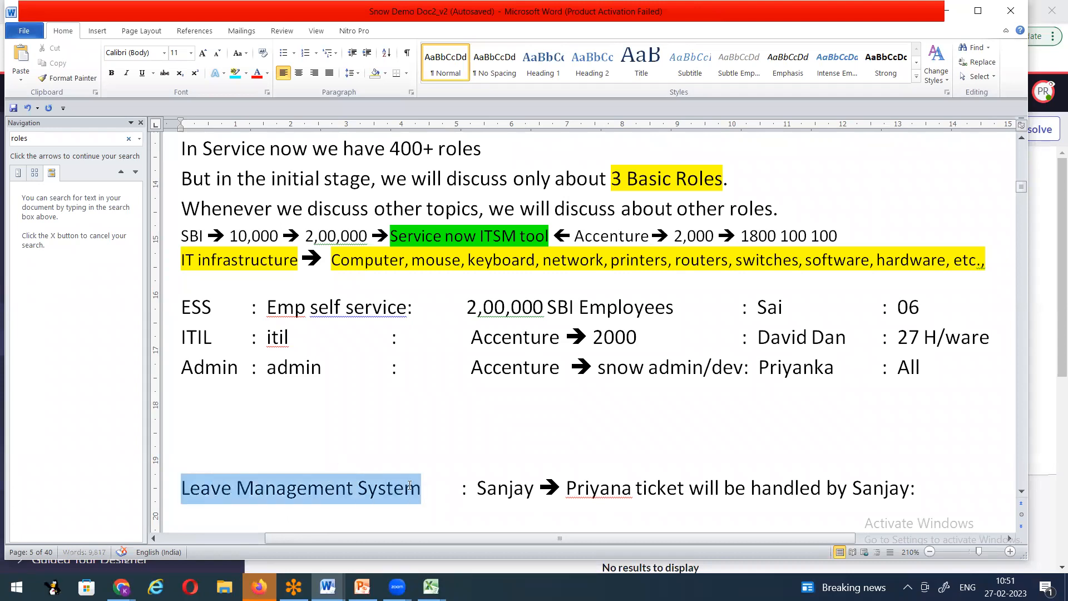
scroll(251, 477, down, 1)
scroll(251, 477, down, 1)
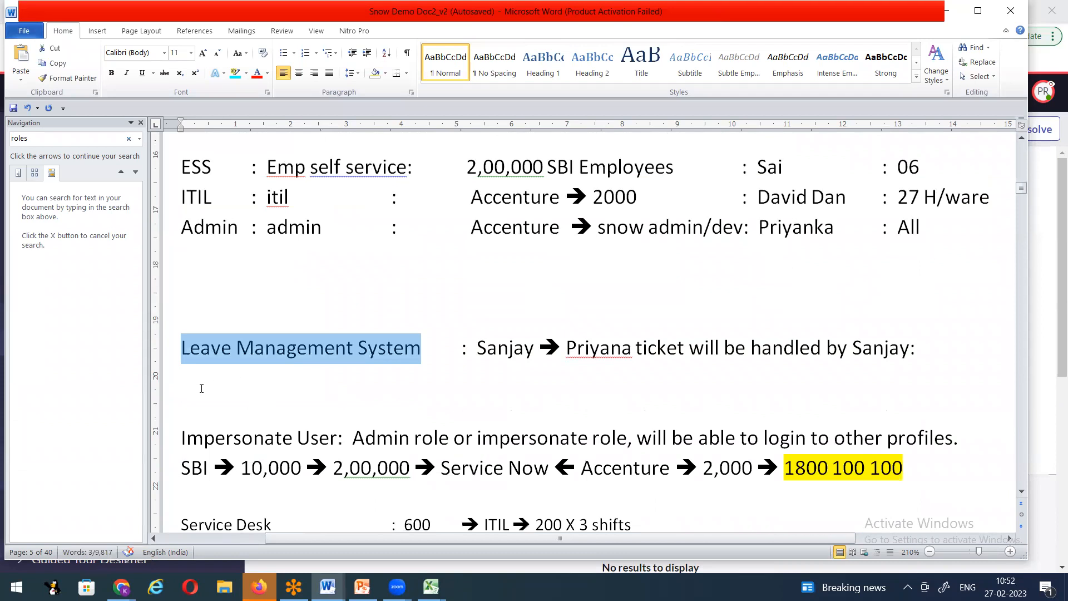
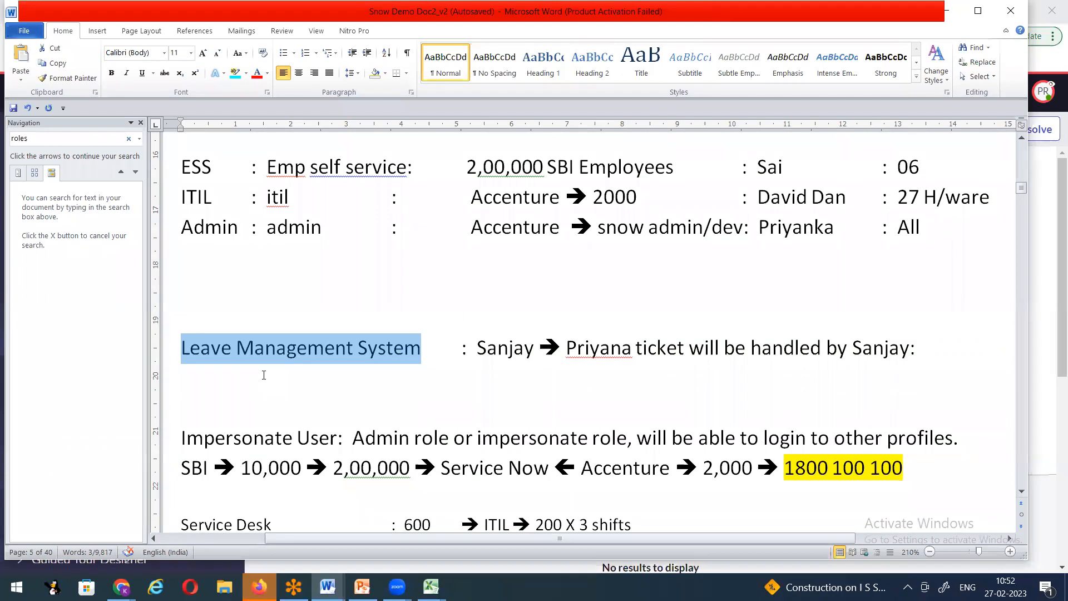
Step: Insert the missing 'k' into the misspelled second name, then highlight the user names in the notes
click(627, 343)
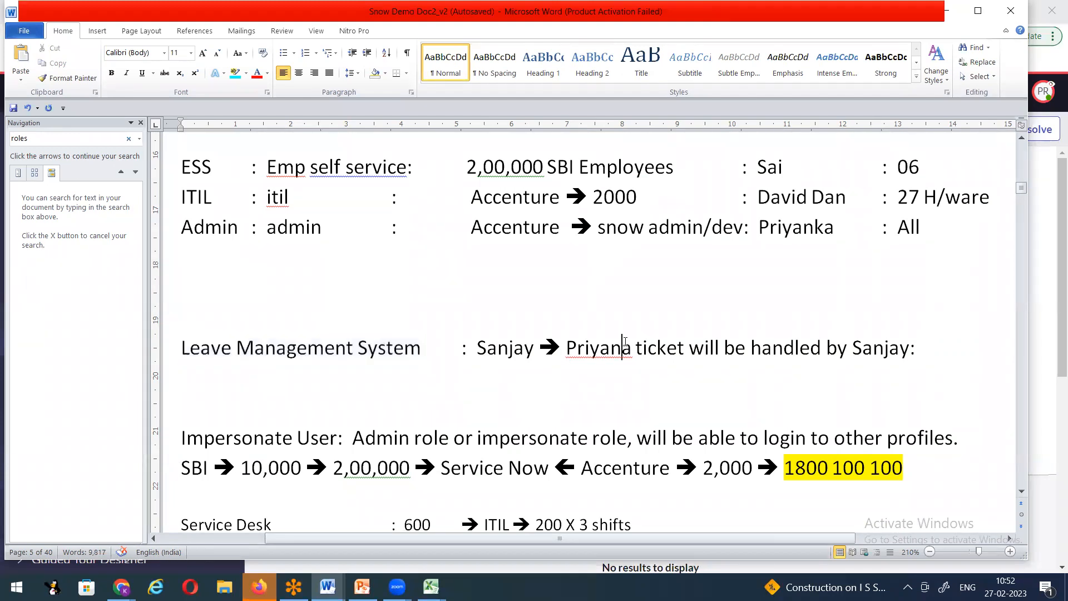
text(k)
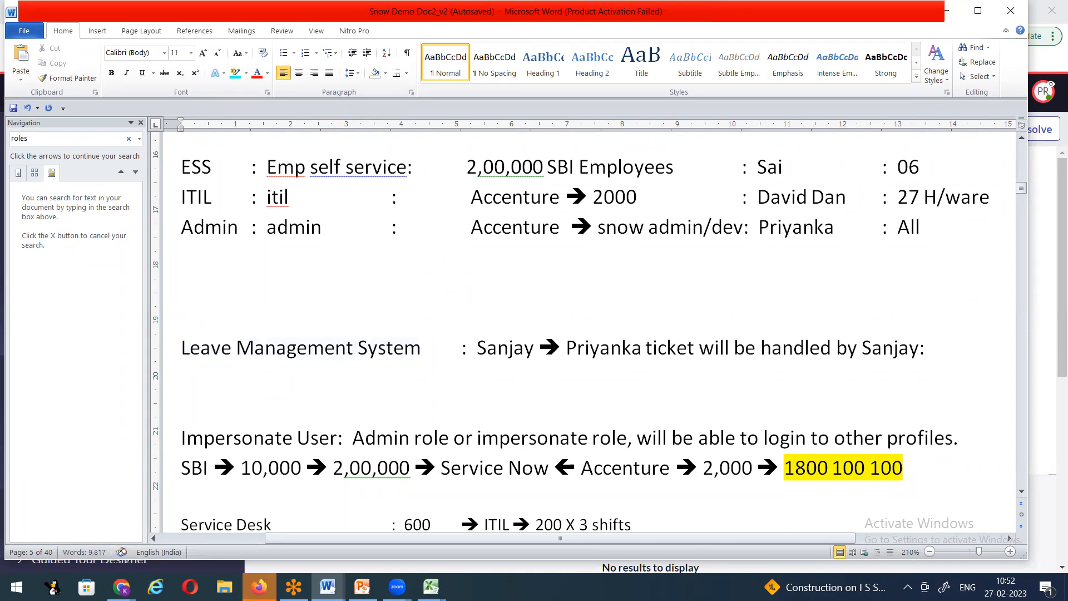
drag(479, 347, 536, 349)
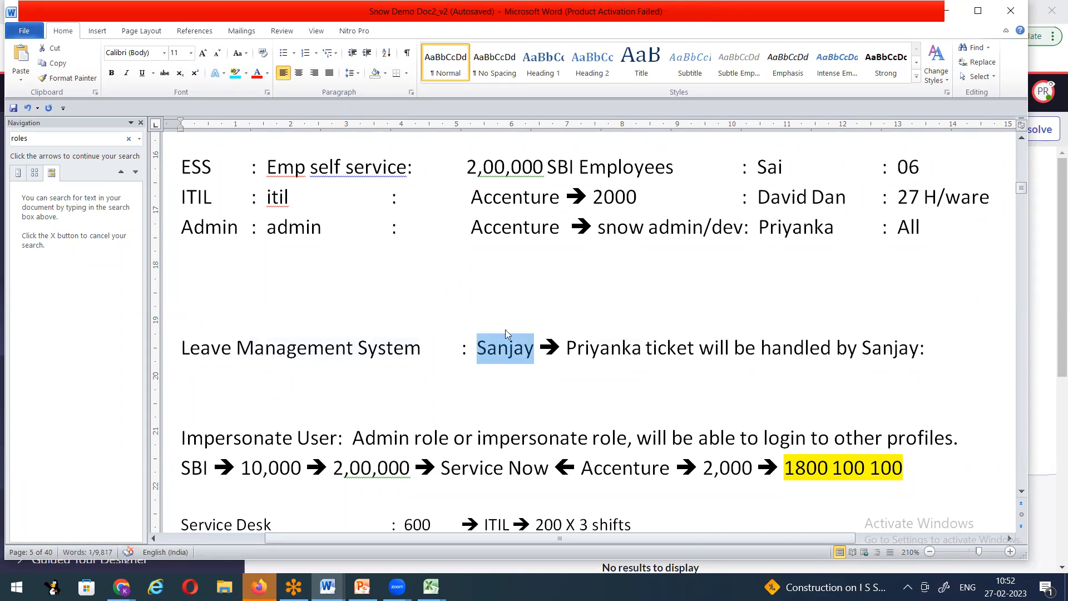
drag(596, 227, 758, 228)
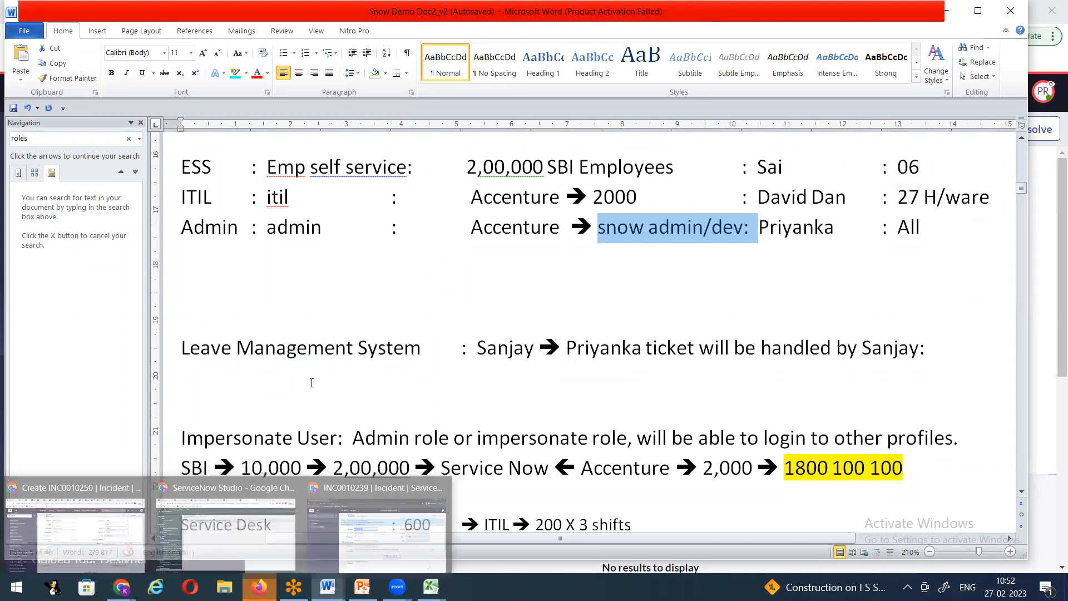
Step: Switch from the Word notes to the ServiceNow Users list in Chrome
scroll(312, 383, up, 2)
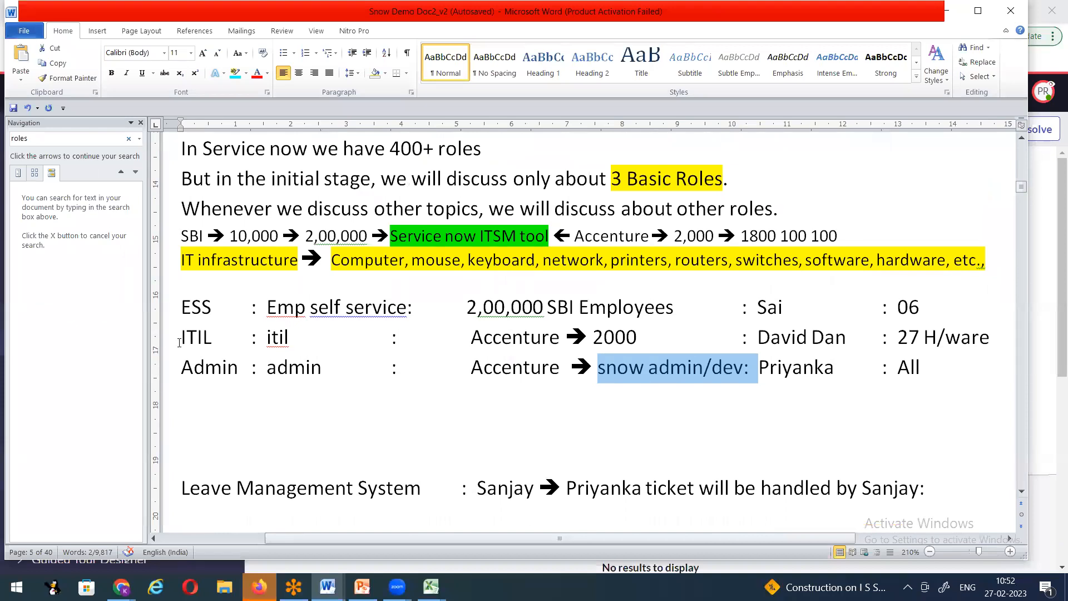
click(122, 587)
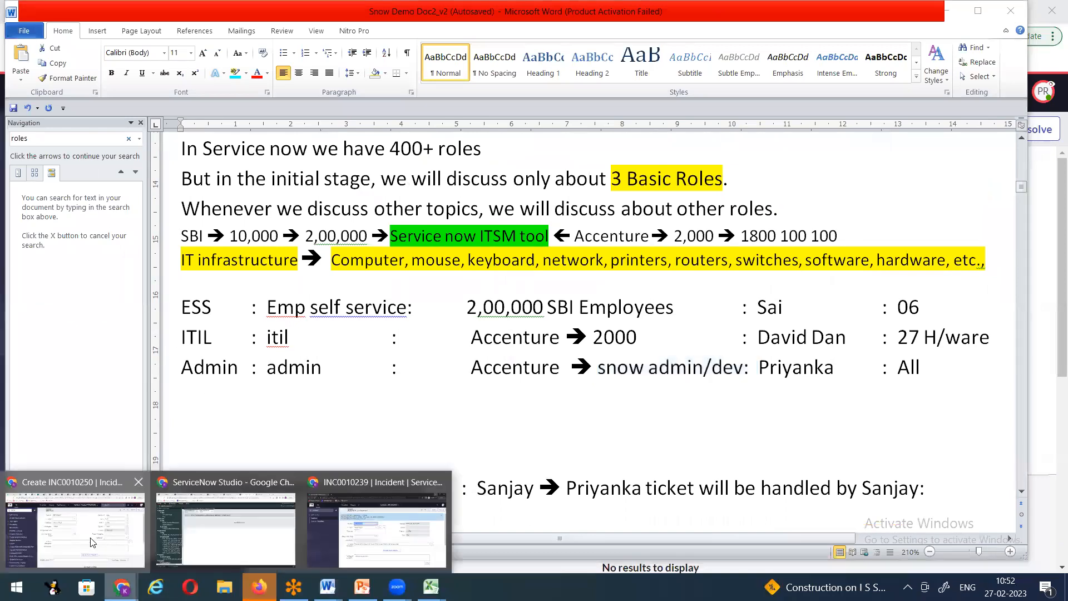
click(93, 542)
Step: Open the first listed user's record in a new browser tab
click(214, 11)
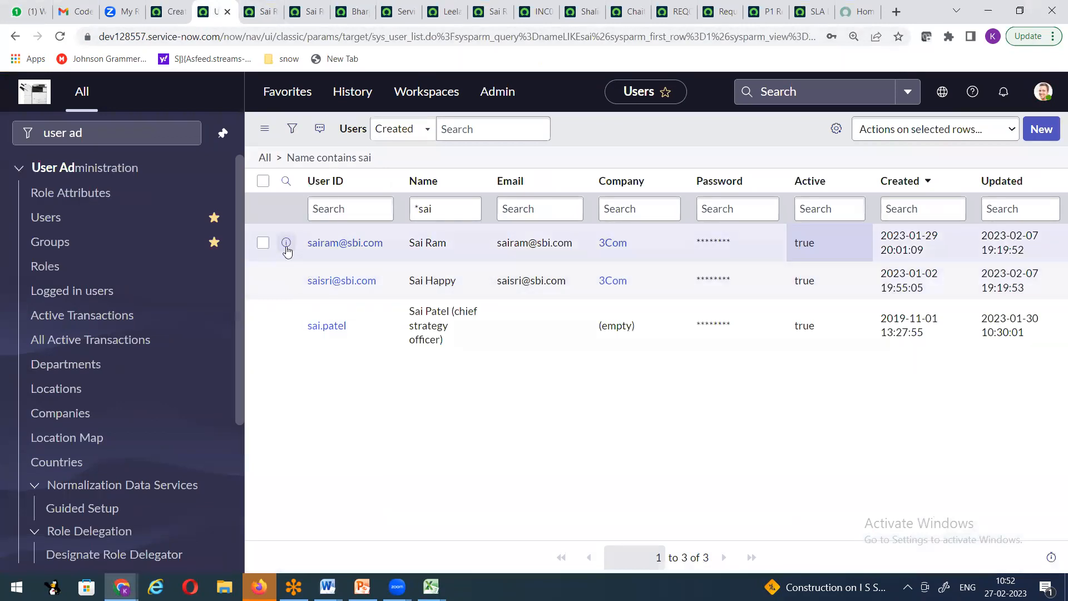
middle_click(320, 247)
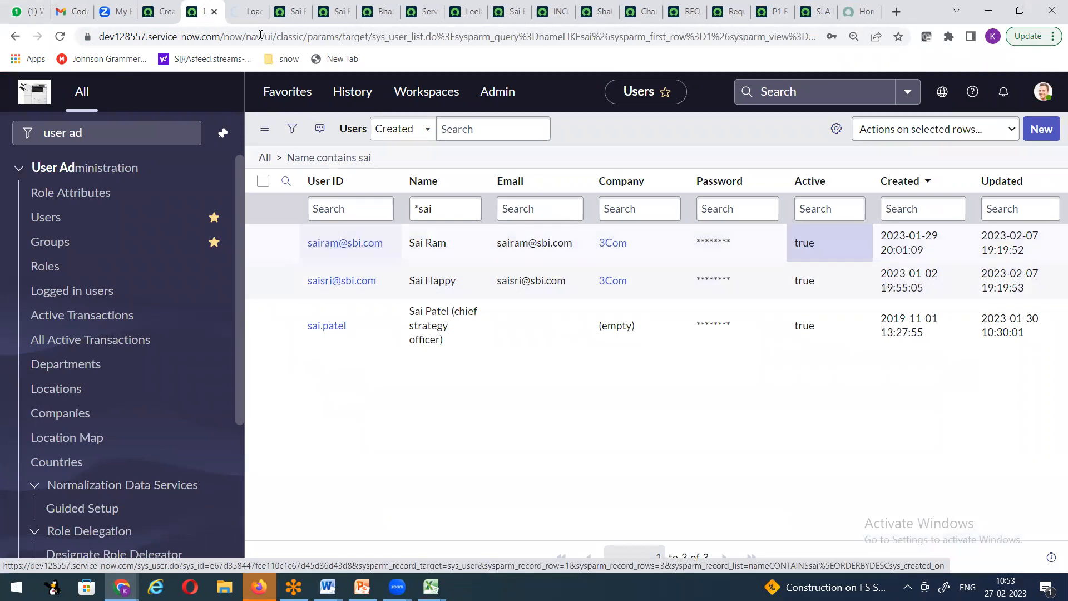
click(287, 11)
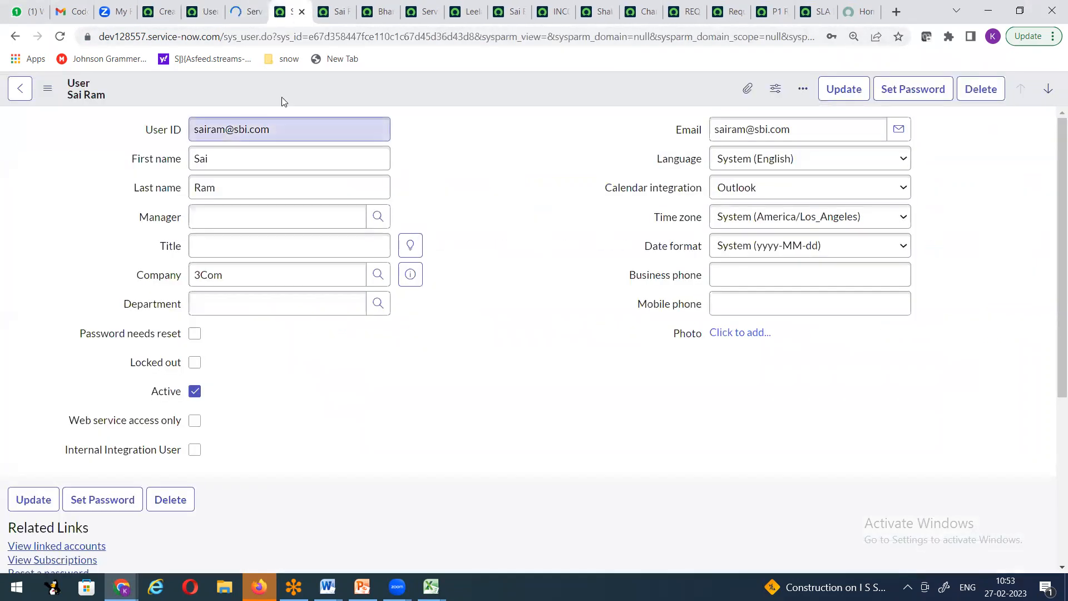
key(ctrl+Page_Up)
key(ctrl+Page_Up)
Step: Filter the Users list by the ITIL user's name and open their record in a new tab
click(397, 209)
key(Tab)
key(BackSpace)
text(*david dan)
key(Return)
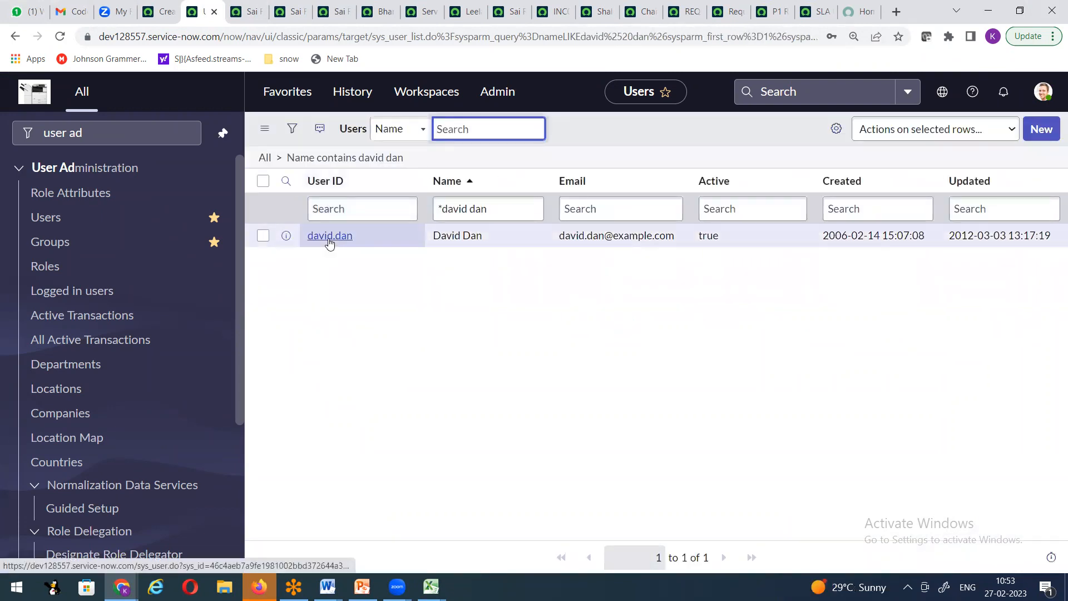
middle_click(329, 239)
Step: Open the admin user's record, then return to the first user's record to show no roles
click(489, 210)
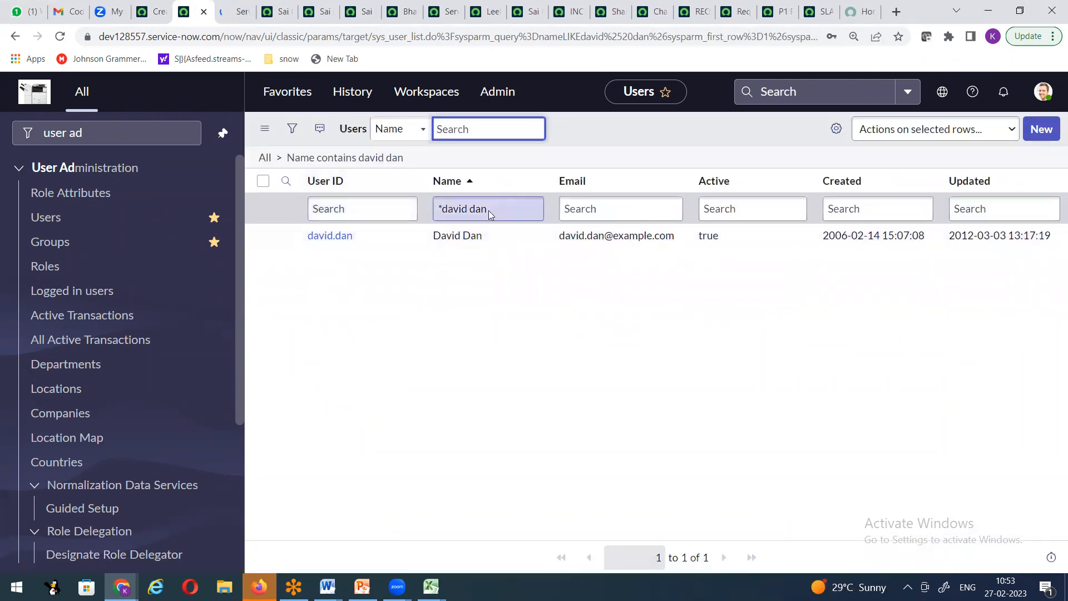
text(*)
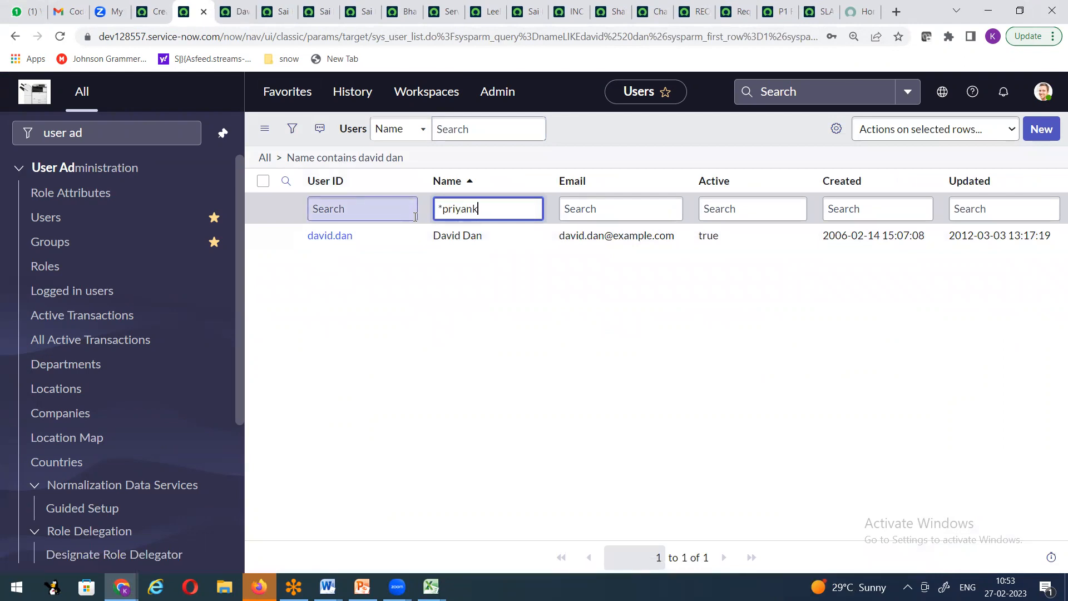
key(Return)
click(362, 240)
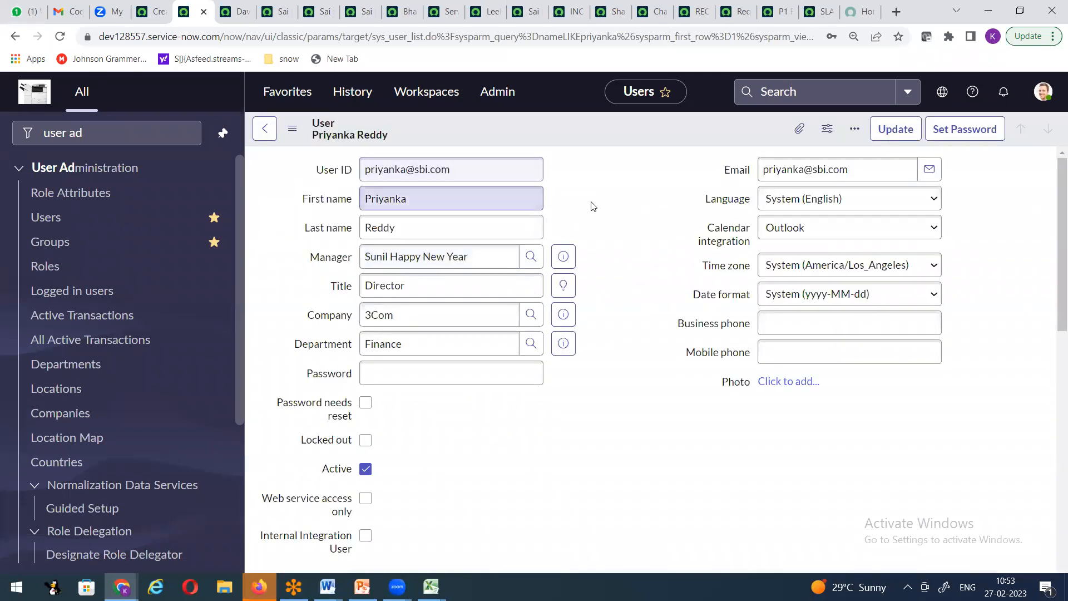
click(280, 11)
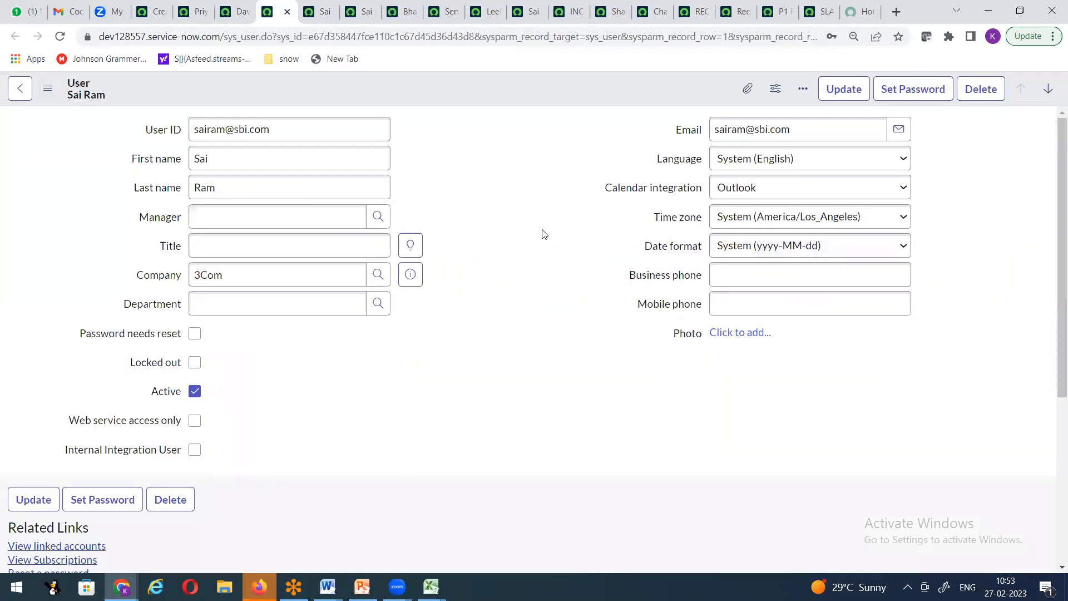
scroll(258, 305, down, 5)
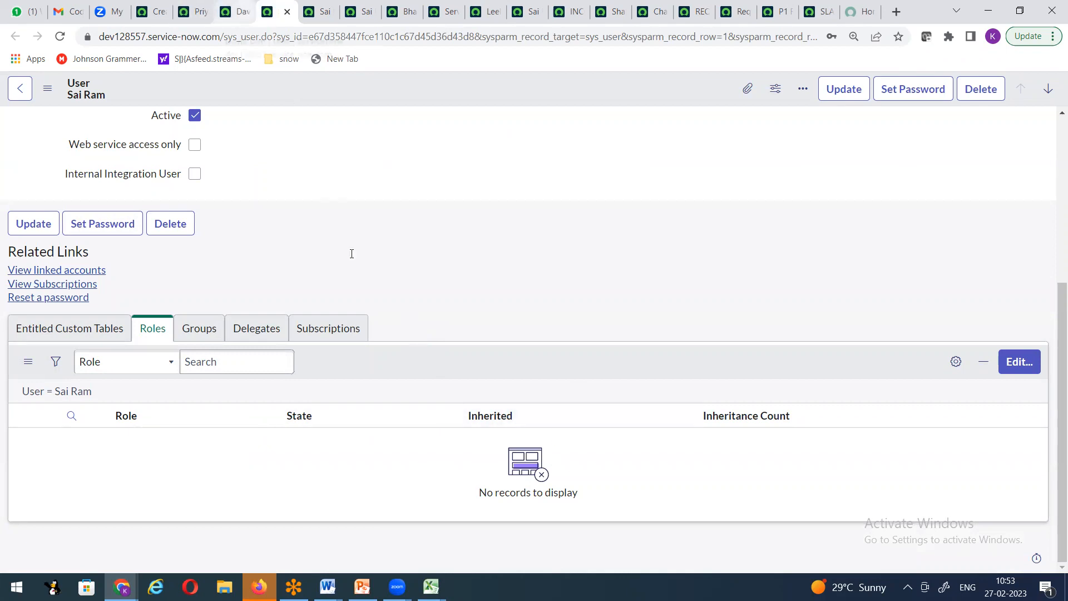
Step: Review the ITIL user's Groups and Roles related lists
key(ctrl+shift+Tab)
scroll(329, 296, down, 3)
click(239, 333)
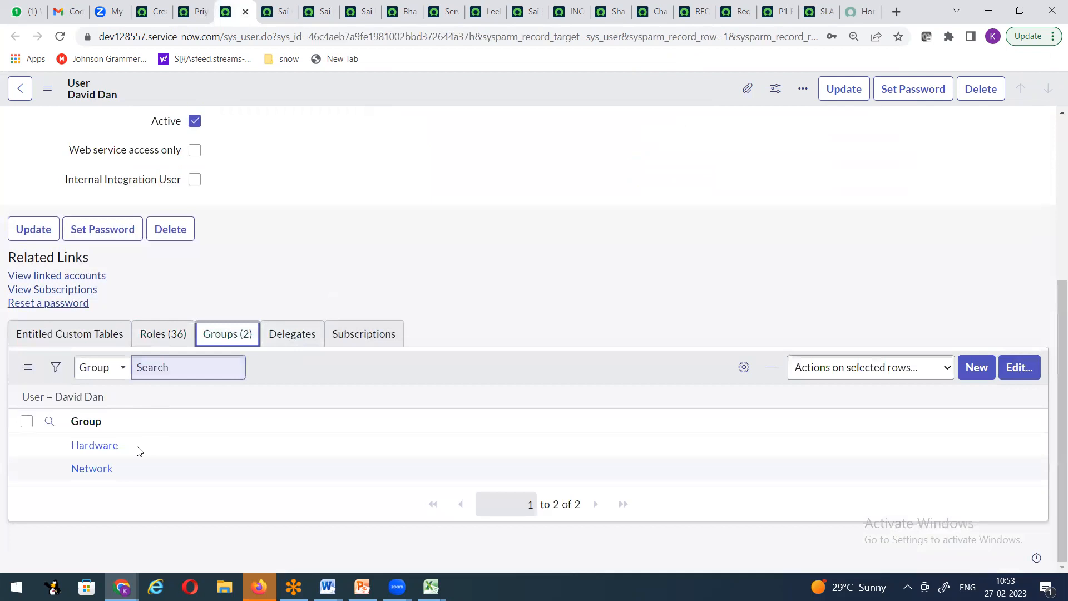
click(165, 338)
scroll(166, 394, down, 3)
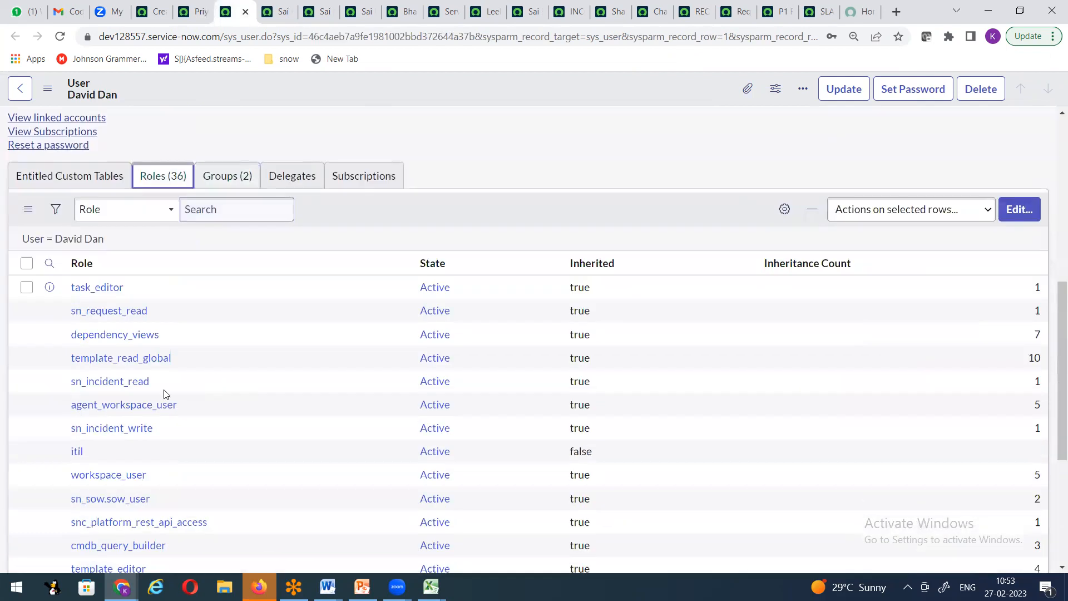
scroll(165, 394, down, 1)
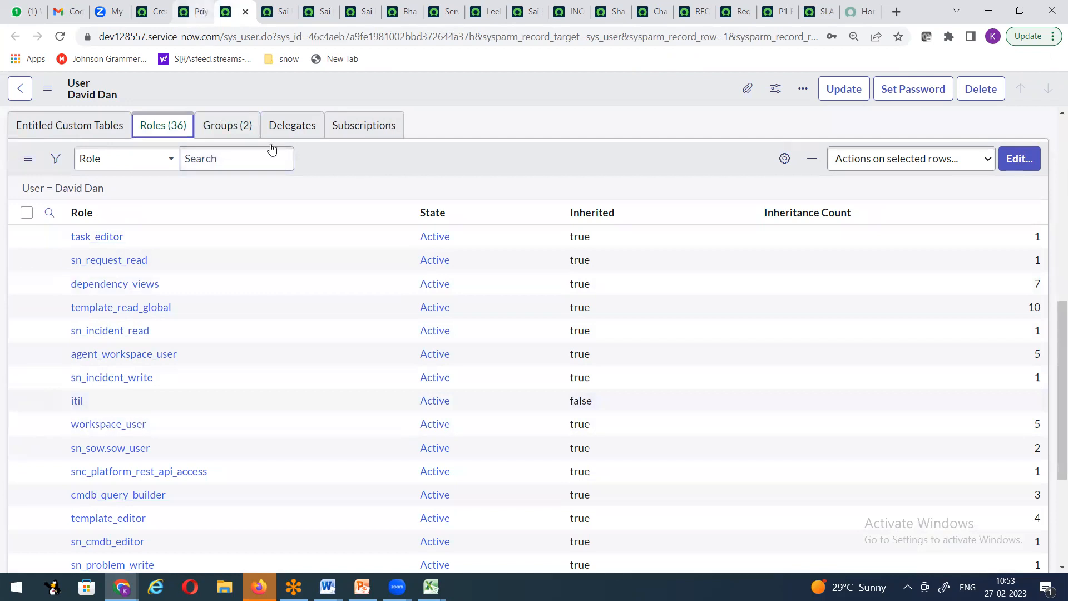
Step: Review the admin user's groups and 63 roles, then return to the ITIL user's record
click(197, 11)
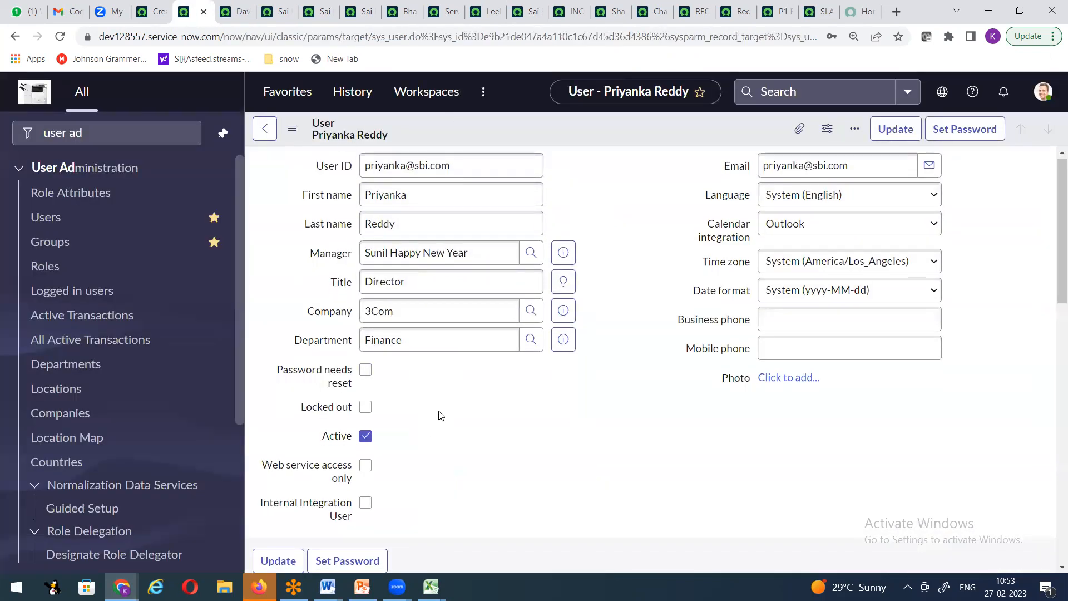
scroll(441, 415, down, 6)
click(471, 334)
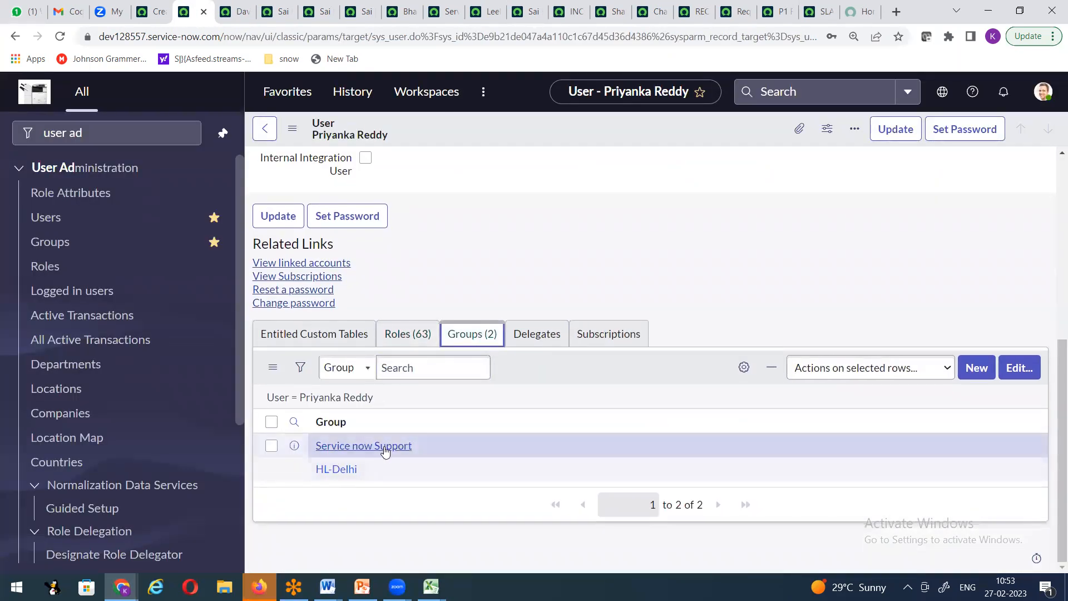
click(408, 334)
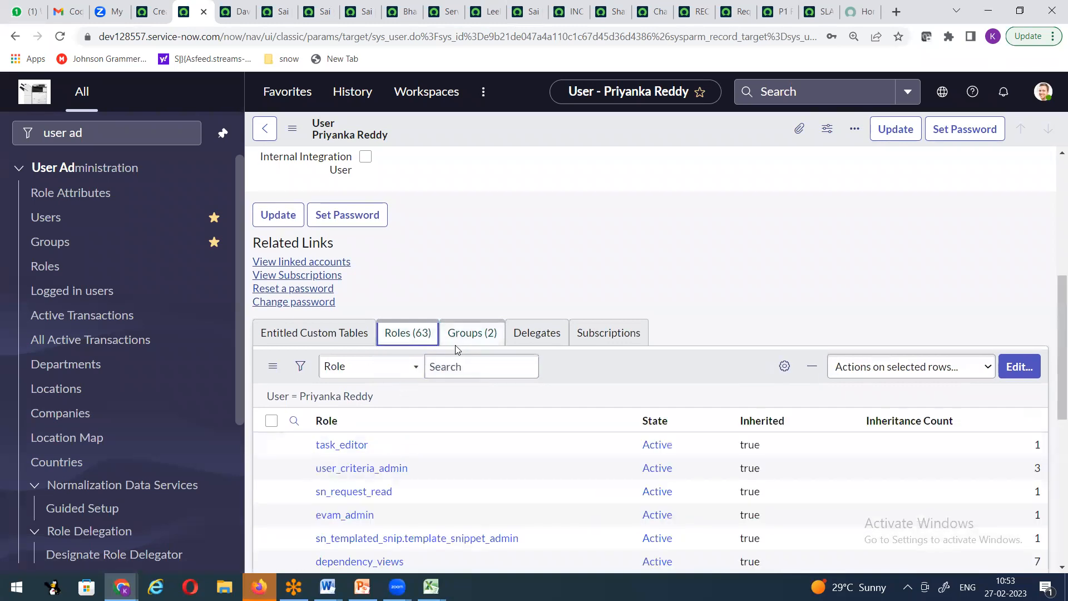
scroll(344, 349, down, 3)
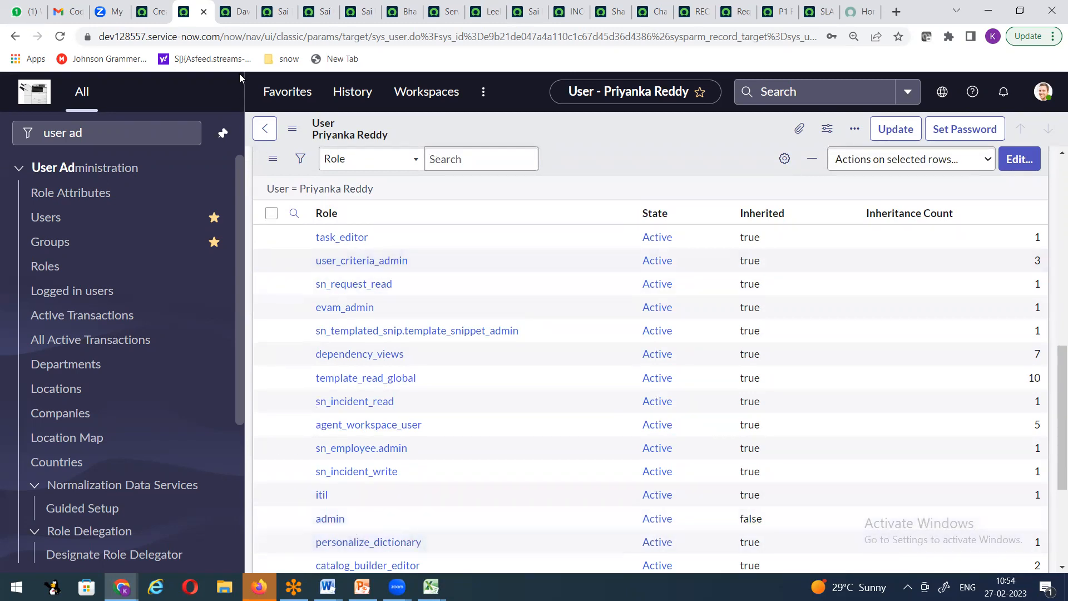
click(233, 18)
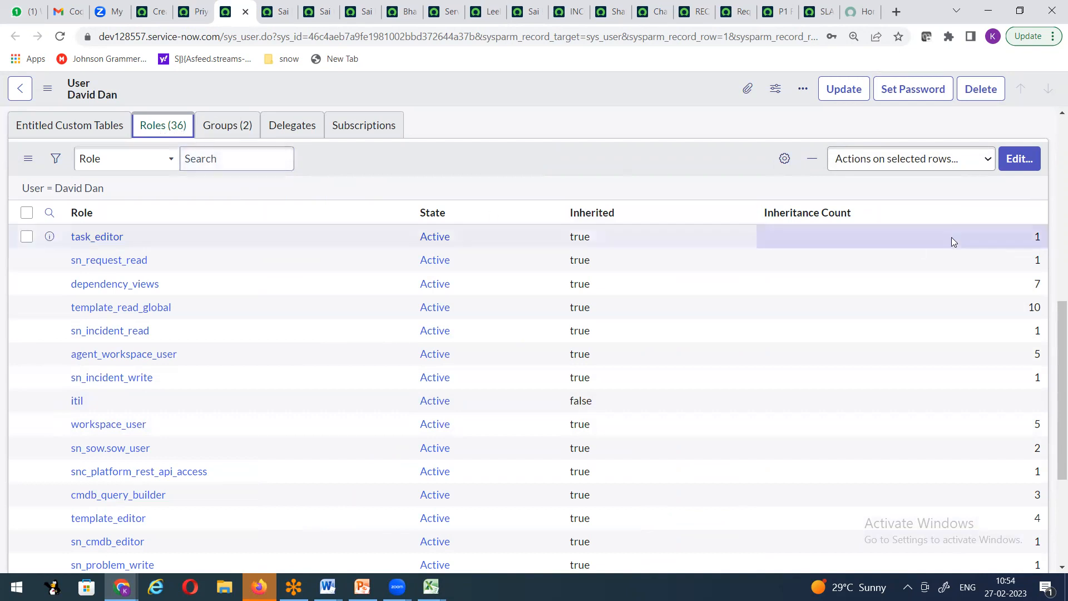
Step: Remove the itil role from the user, save, and dismiss the notification messages
click(1004, 163)
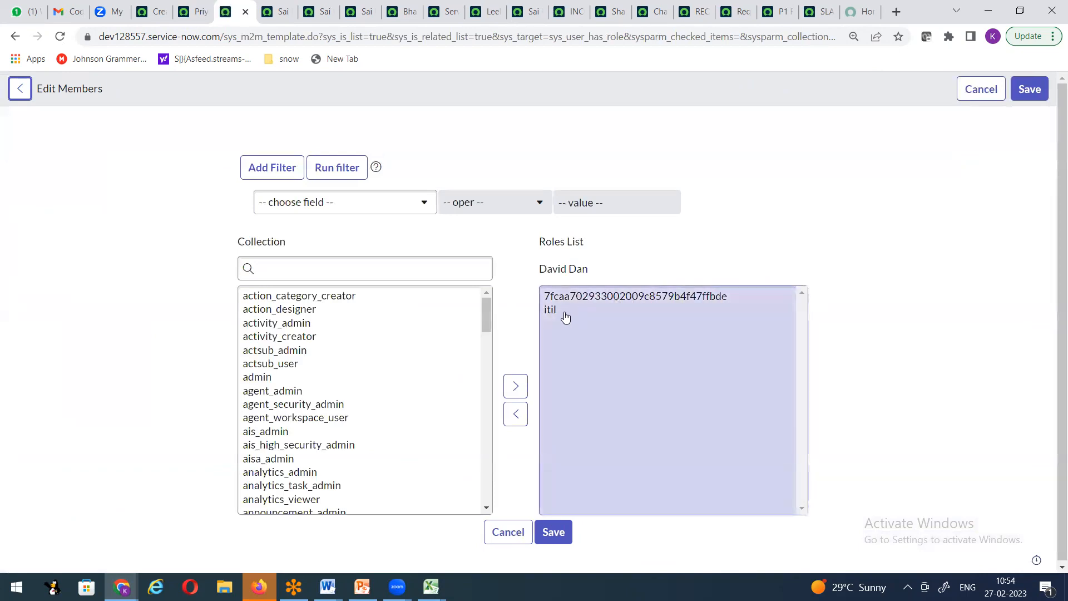
click(552, 310)
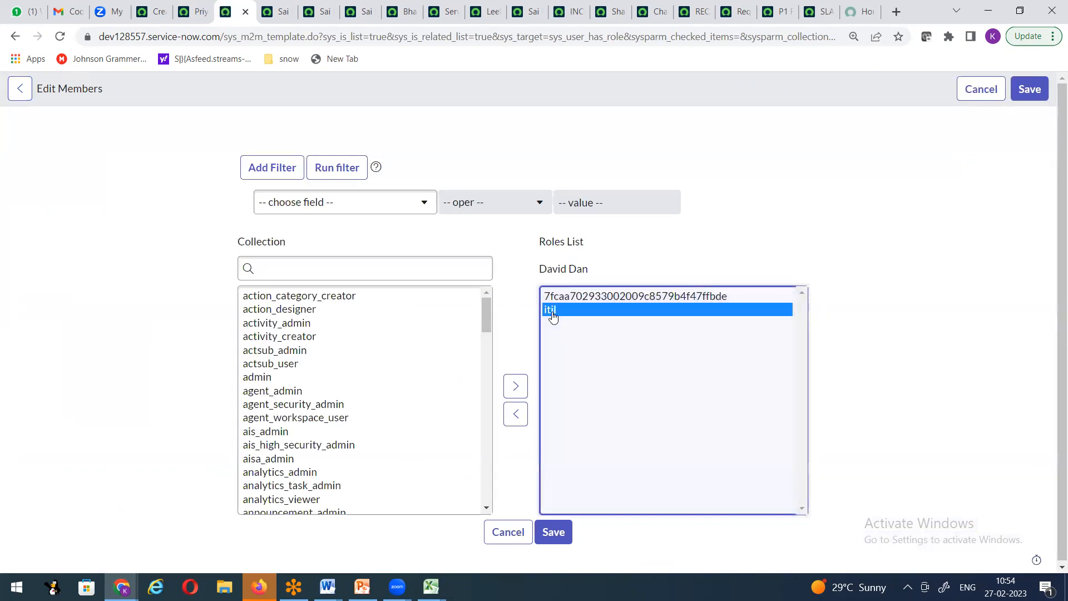
click(515, 417)
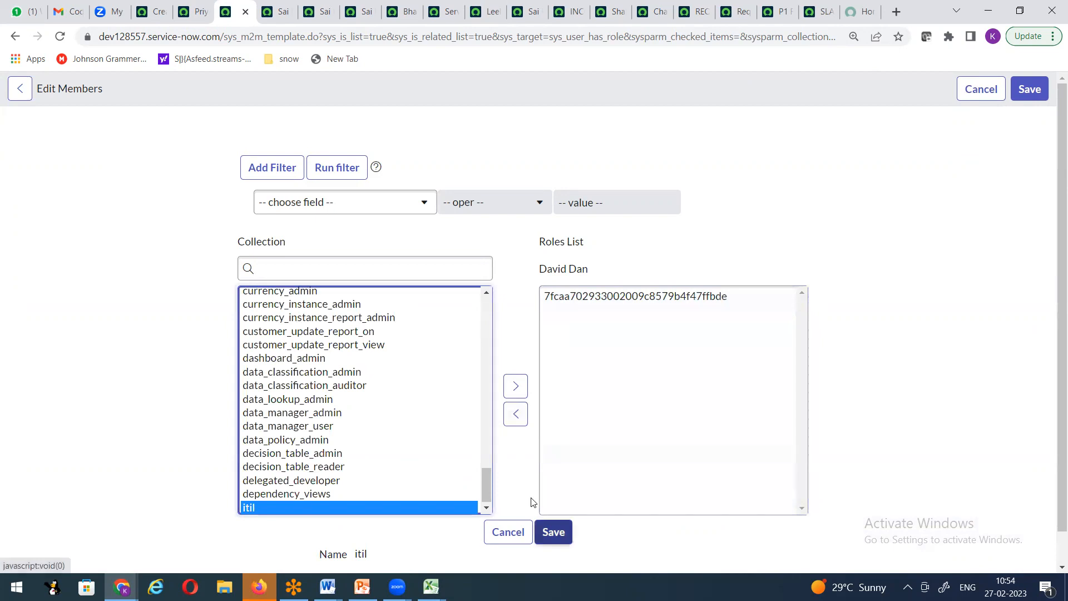
click(551, 531)
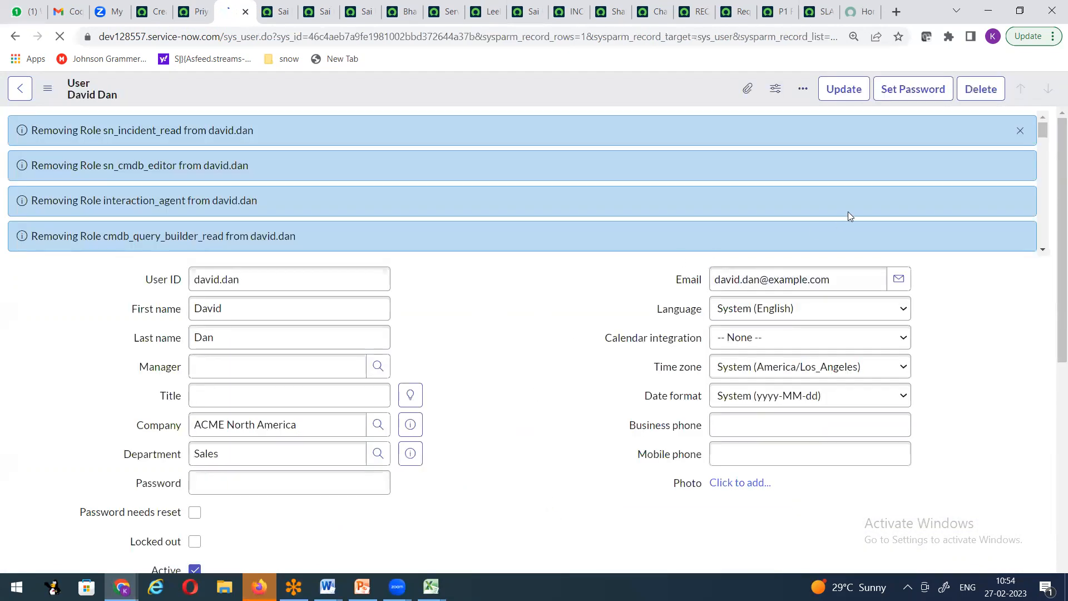
click(1017, 134)
click(668, 303)
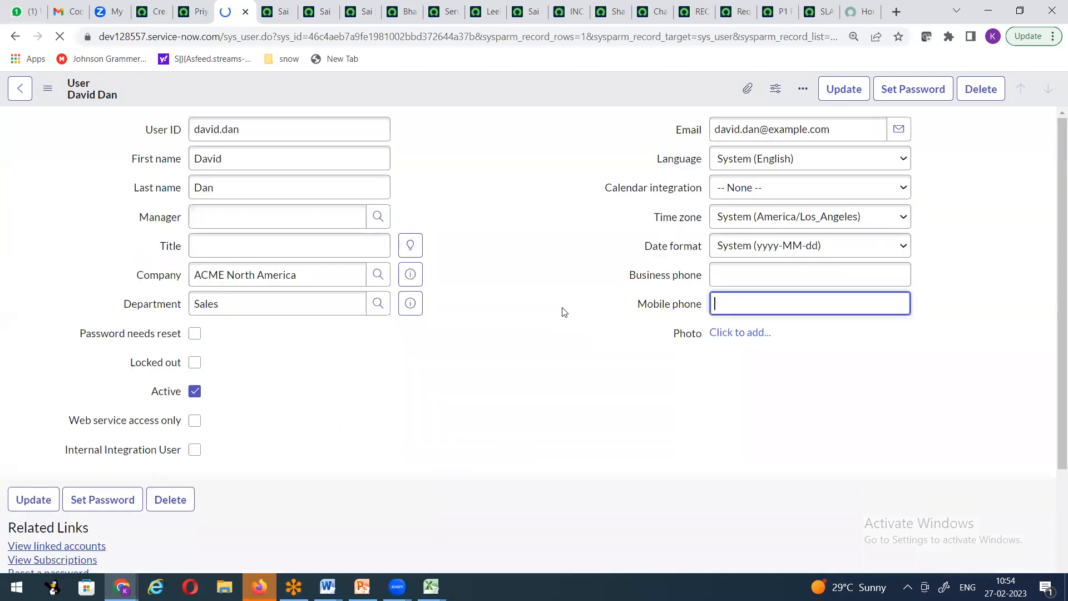
scroll(563, 337, down, 5)
Step: Remove the remaining empty role entry from the user's Roles List and save
click(1022, 389)
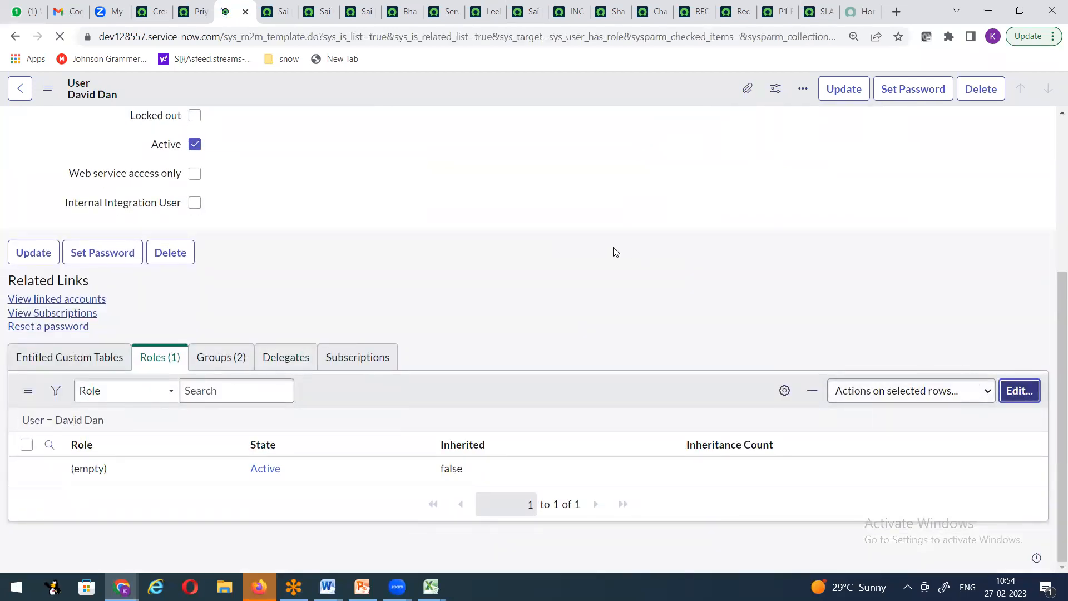
click(562, 296)
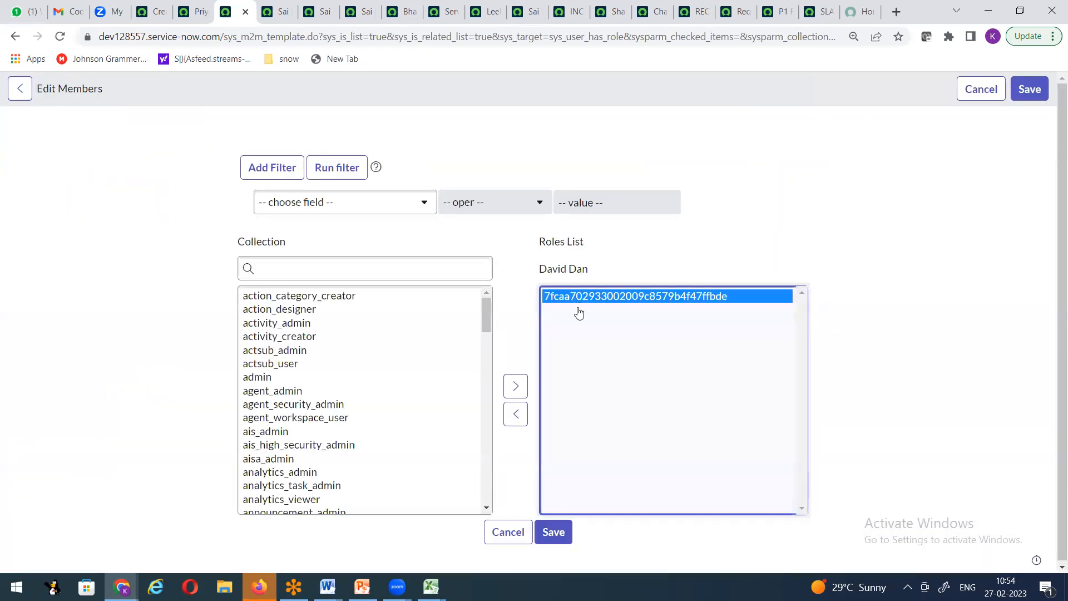
click(509, 416)
click(553, 530)
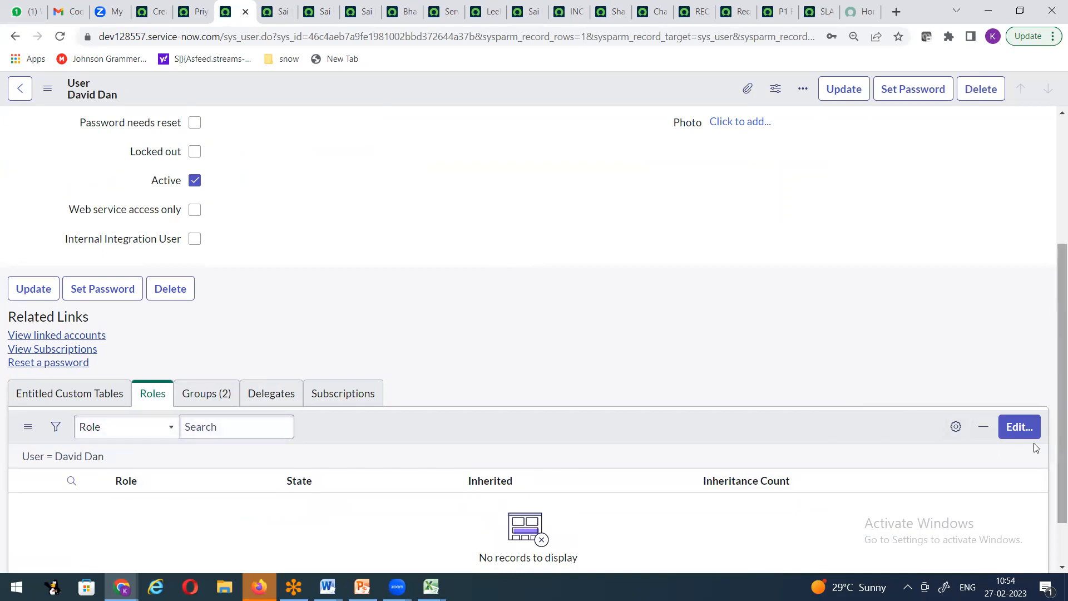
Step: Add itil from the Collection to the user's Roles List and save, giving 35 roles
click(1019, 427)
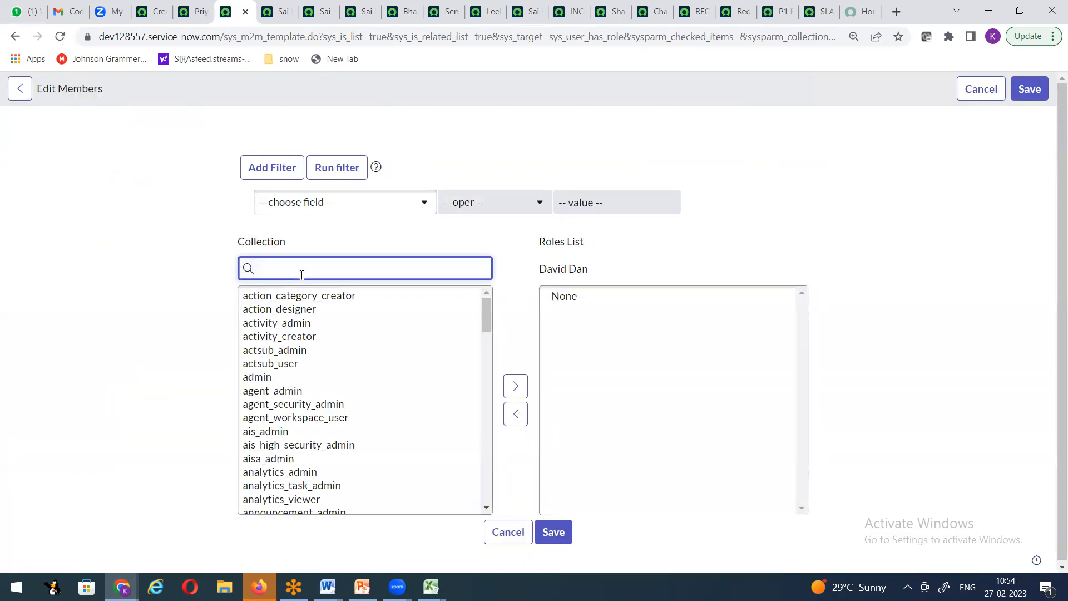
text(itil)
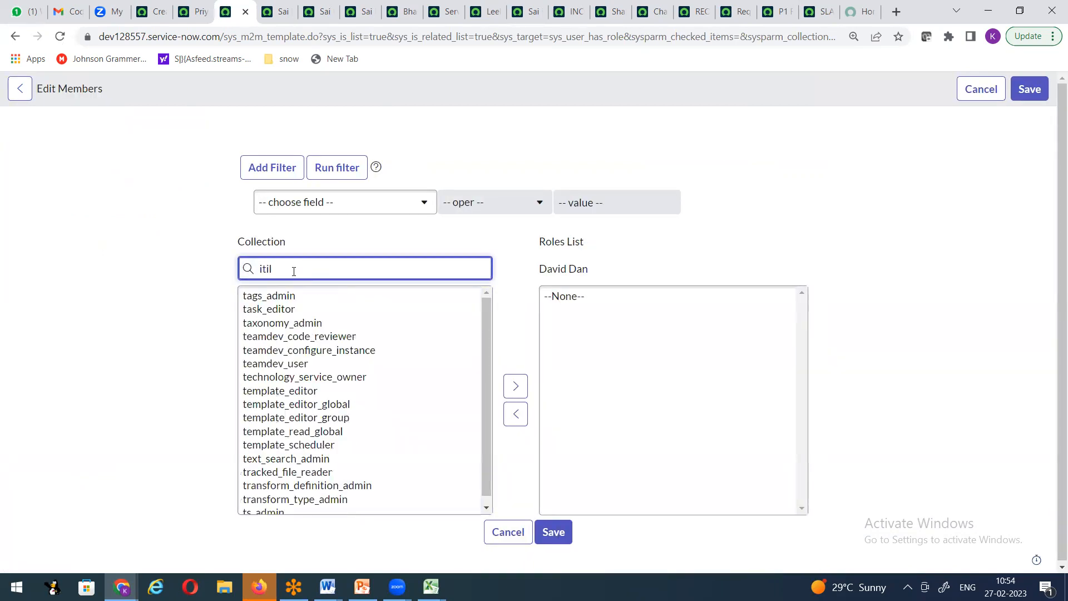
click(273, 296)
click(515, 386)
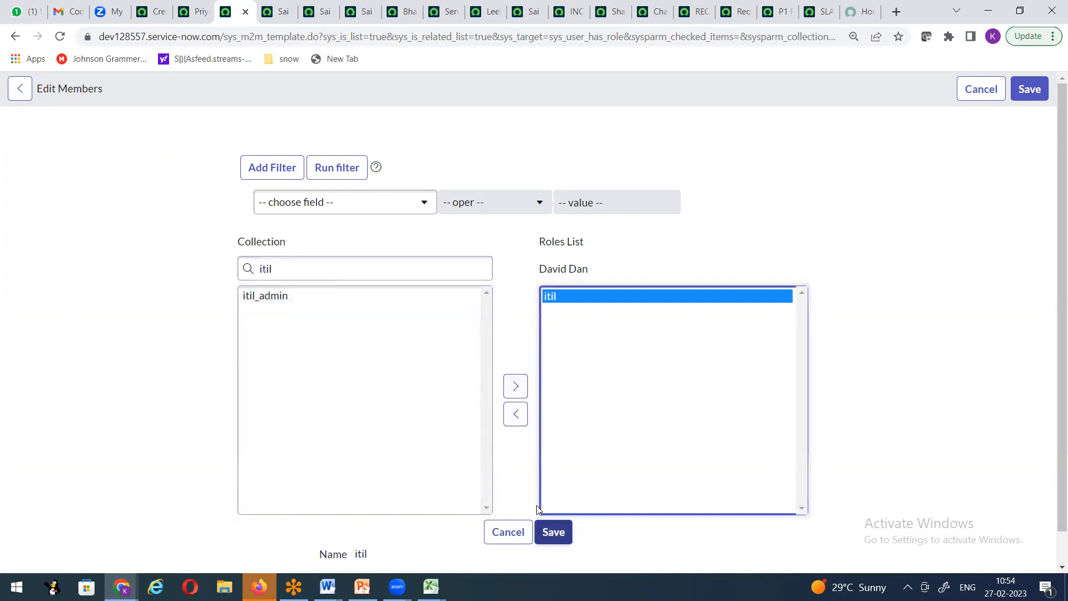
click(551, 531)
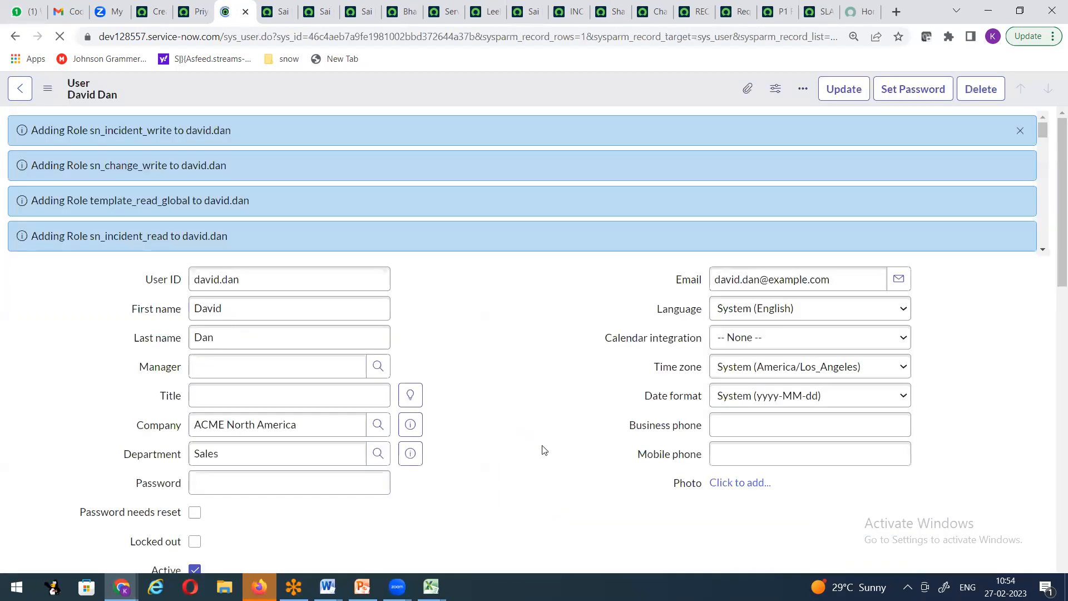
click(1022, 134)
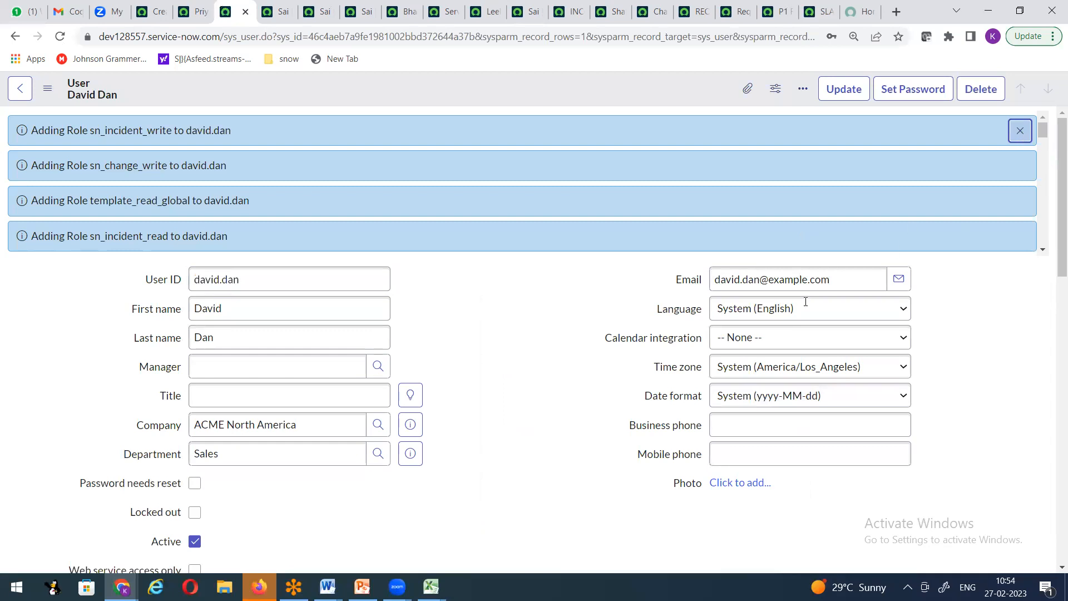
scroll(273, 320, down, 6)
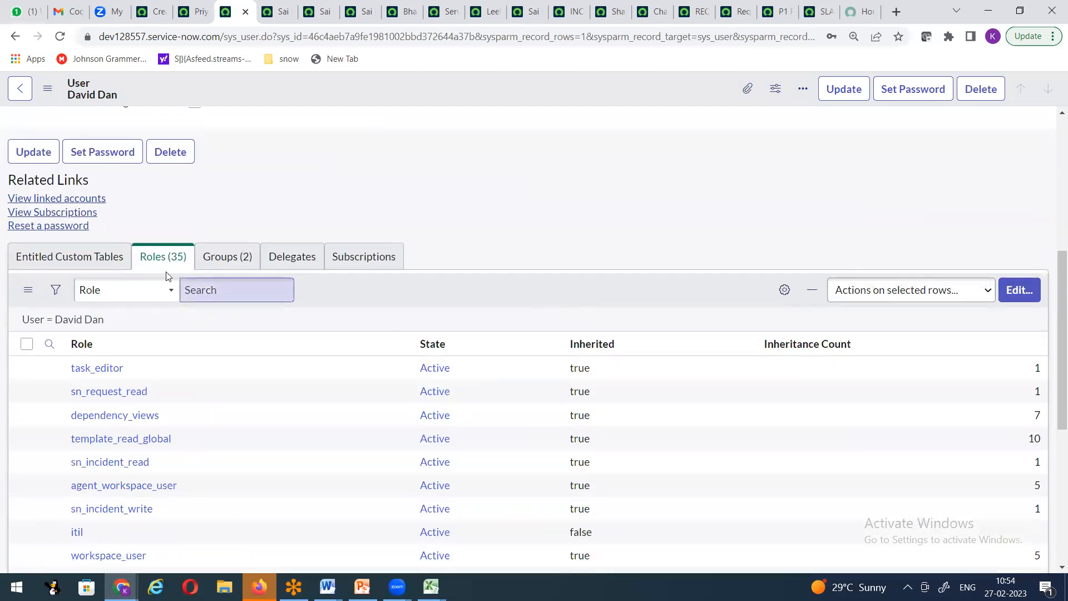
scroll(199, 365, down, 1)
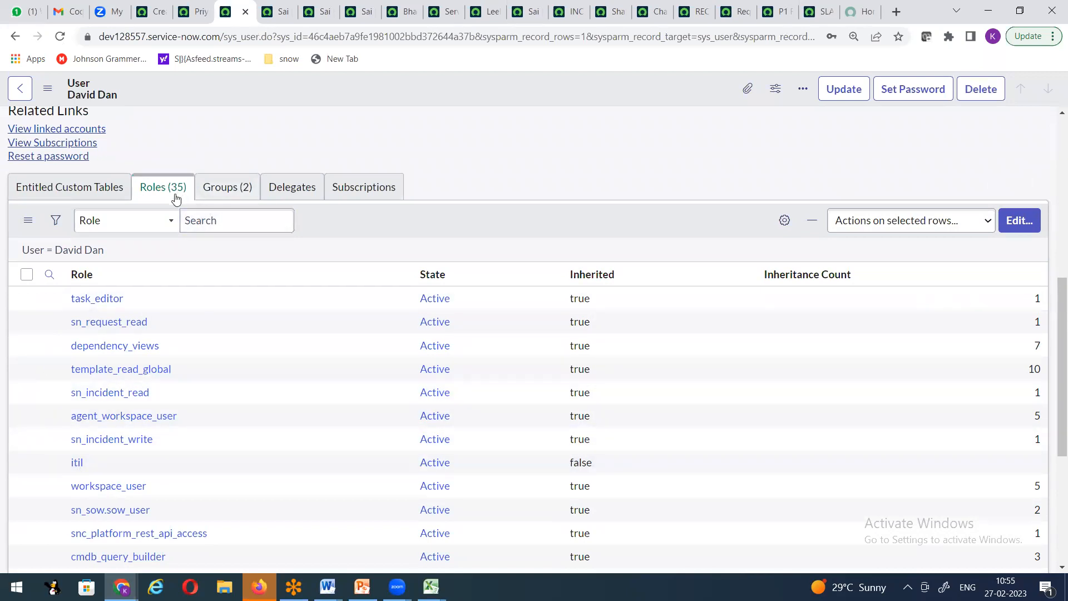
Step: Open the Roles list from User Administration in the navigator
click(153, 12)
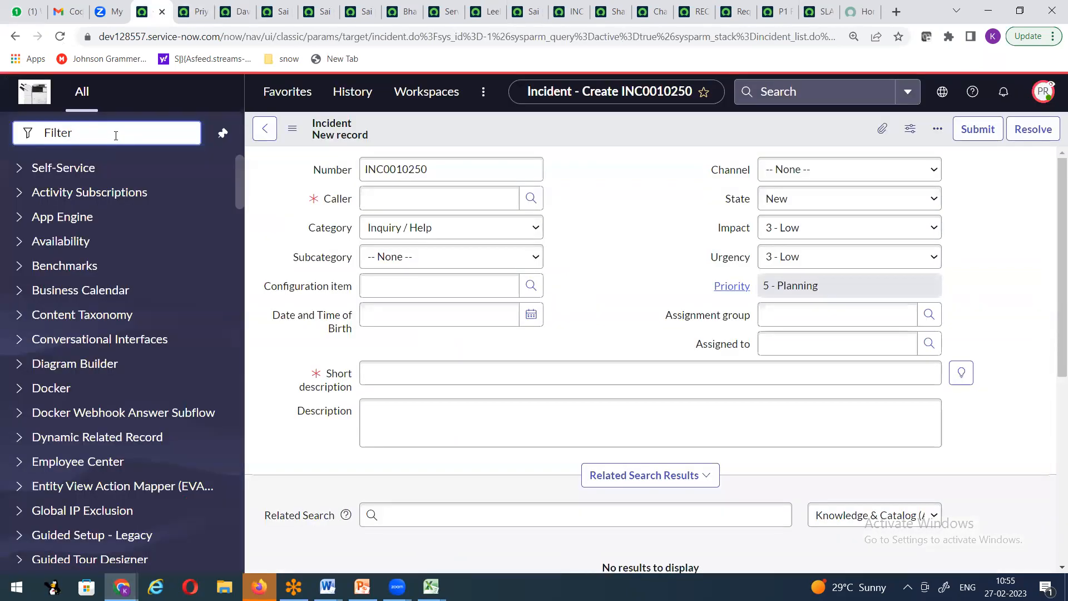
text(user ad)
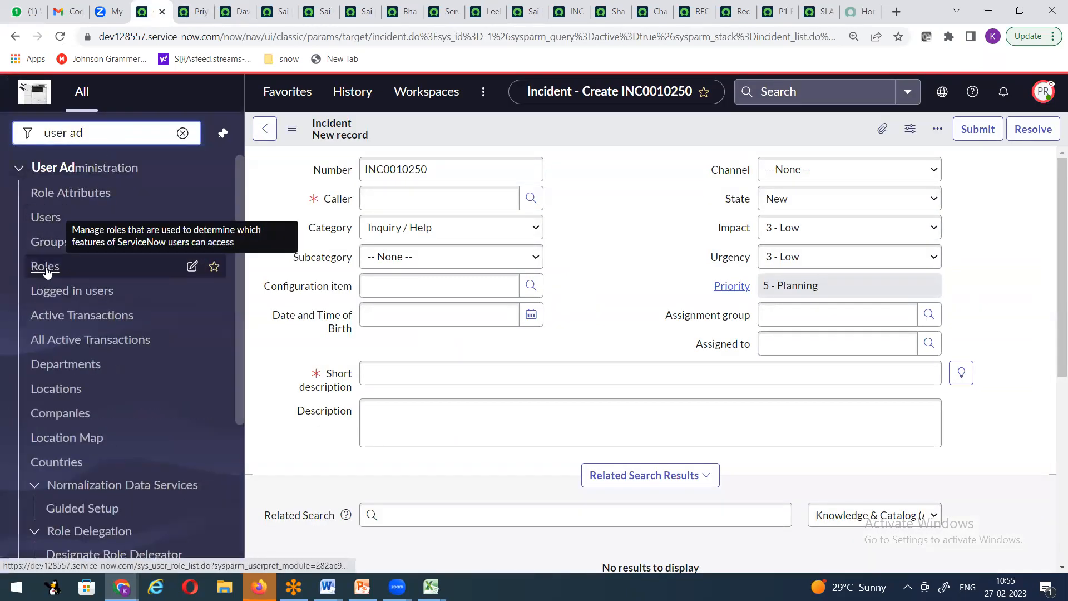
click(83, 271)
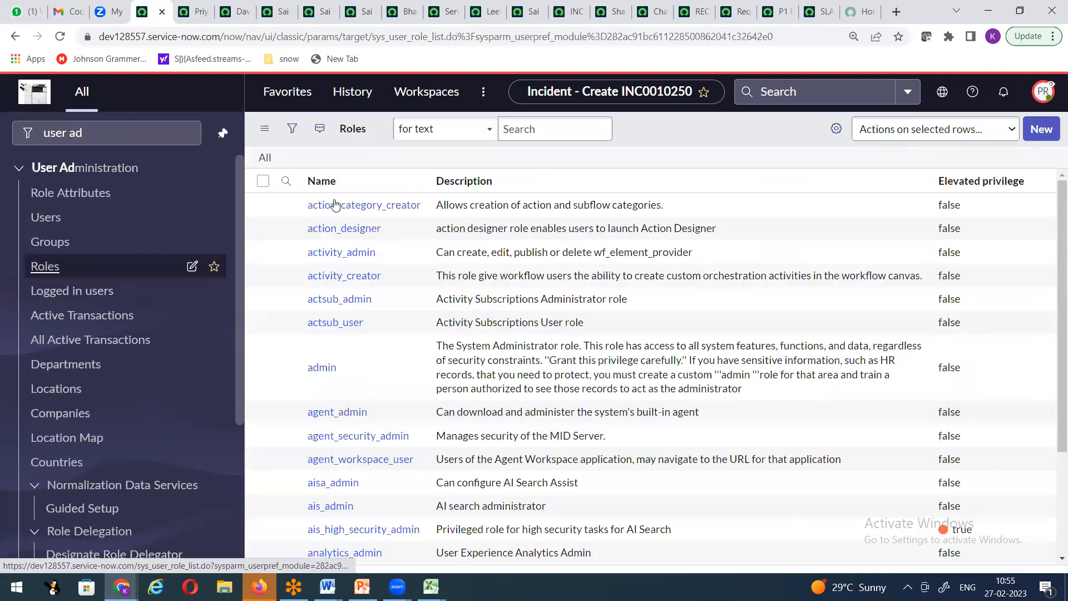
click(354, 205)
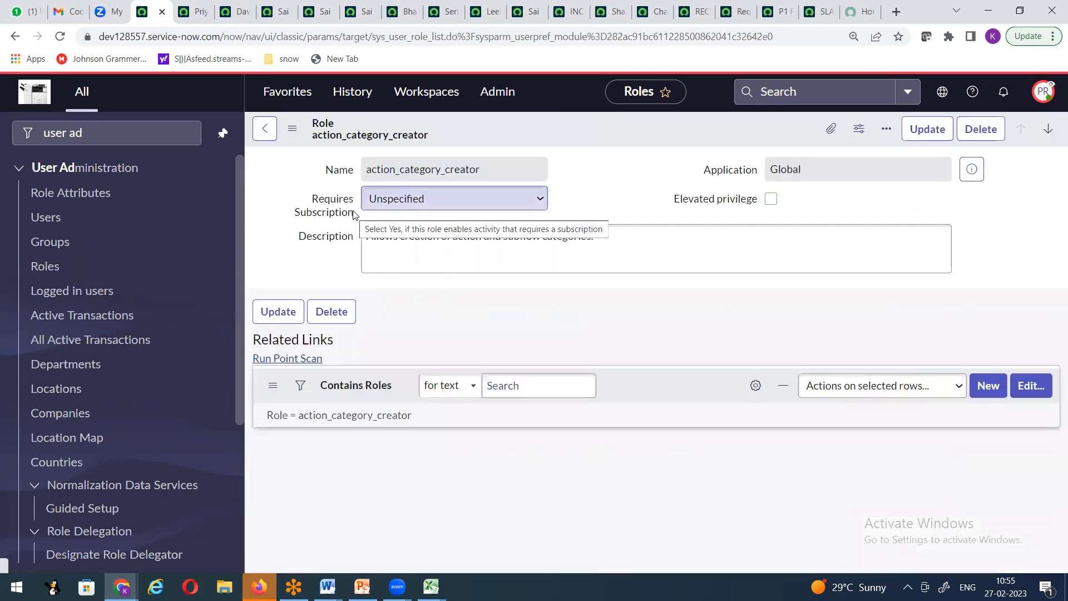
click(52, 222)
click(151, 268)
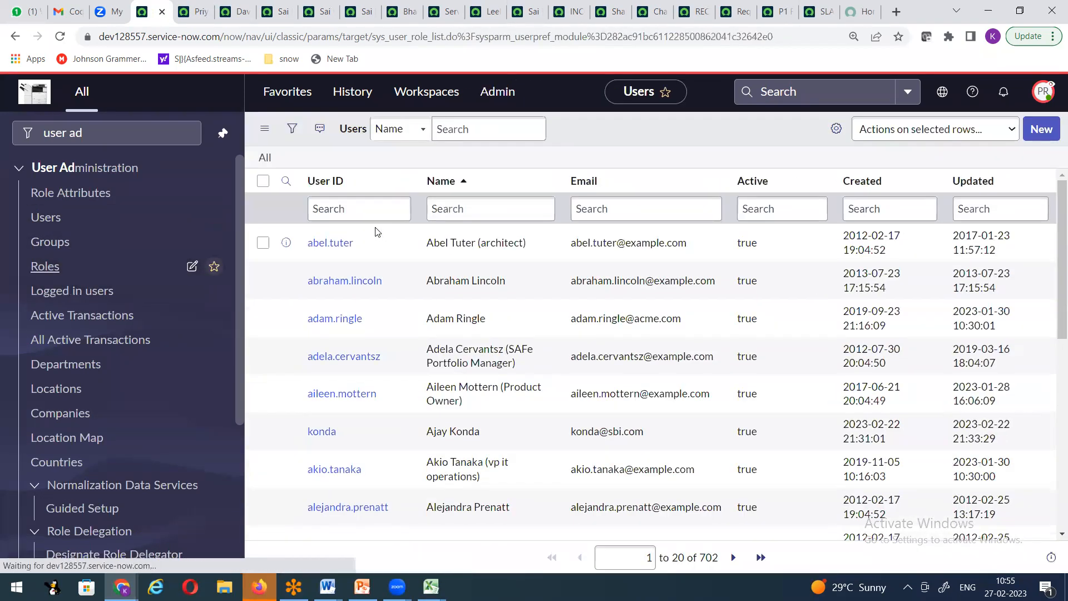
Step: Search roles by name for *itil, open the itil role, and review its 19 contained roles
click(360, 211)
text(*itil)
key(Return)
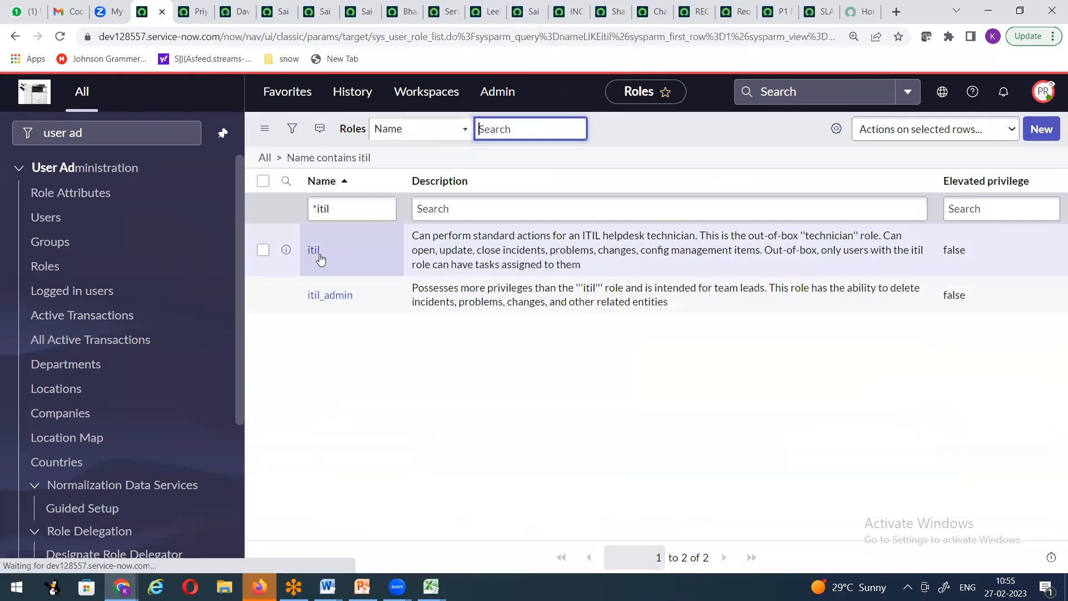
click(320, 257)
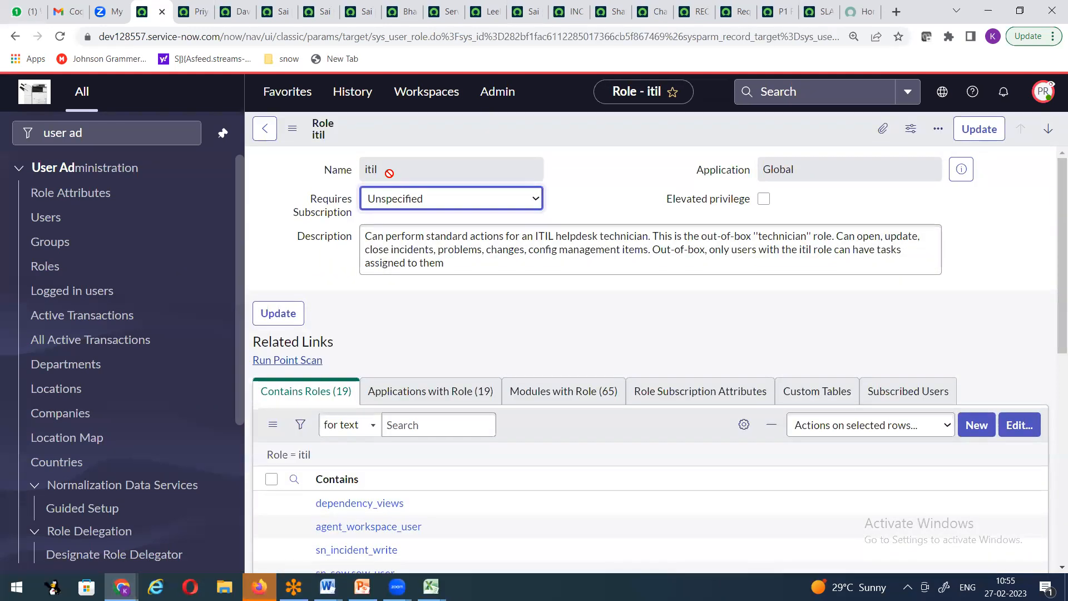
scroll(394, 174, down, 1)
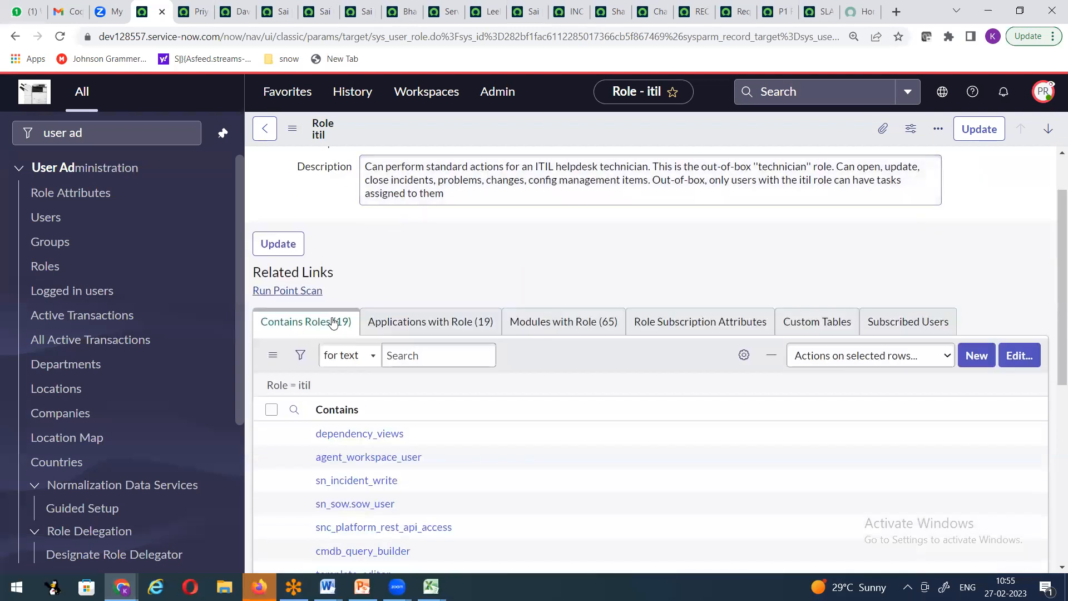
scroll(352, 336, up, 1)
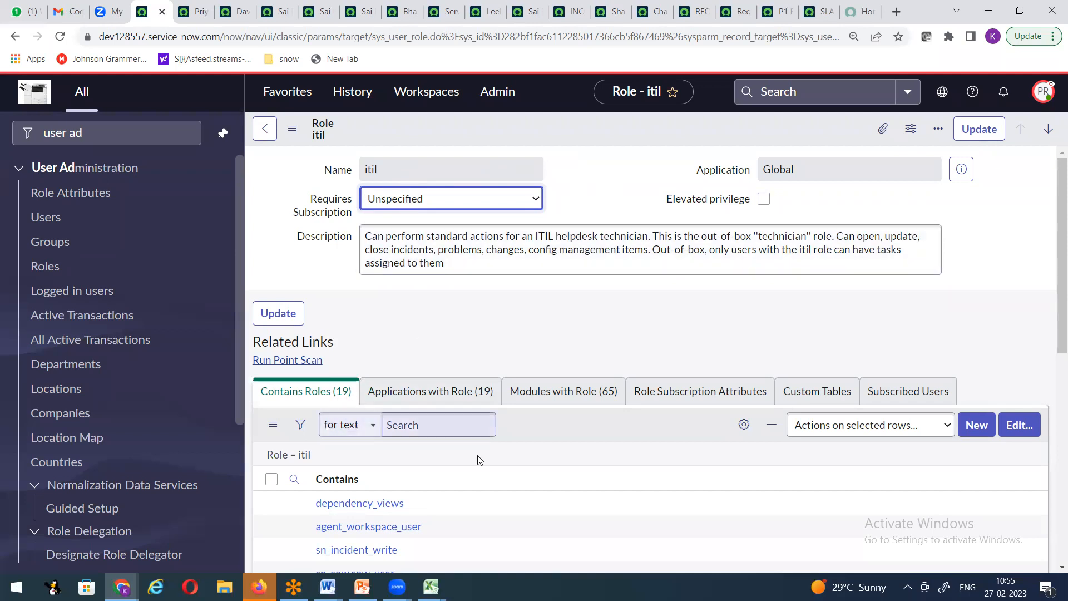
scroll(495, 459, down, 1)
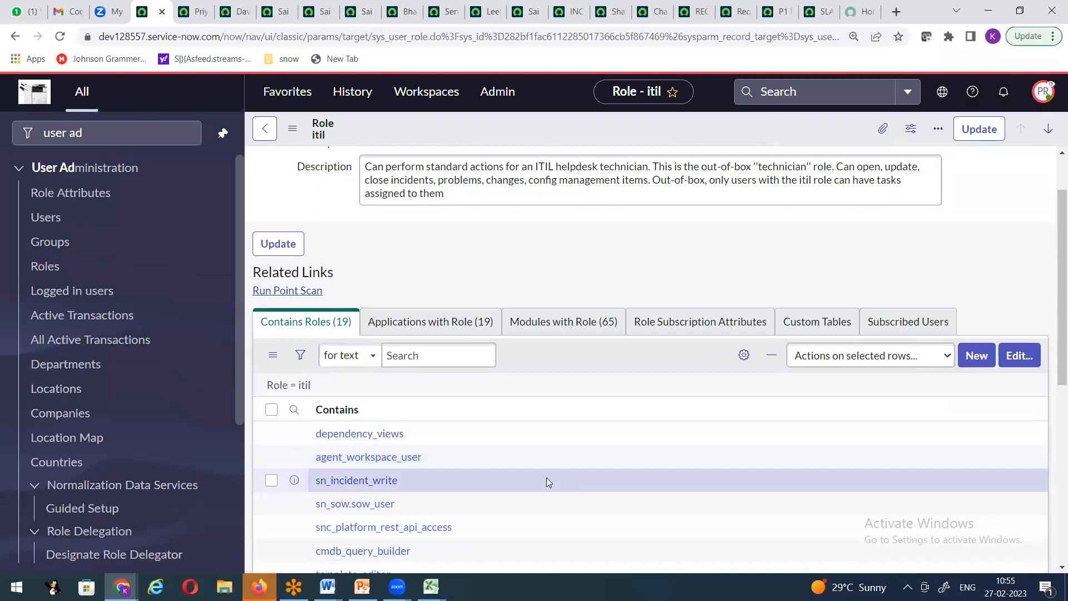
scroll(547, 477, down, 3)
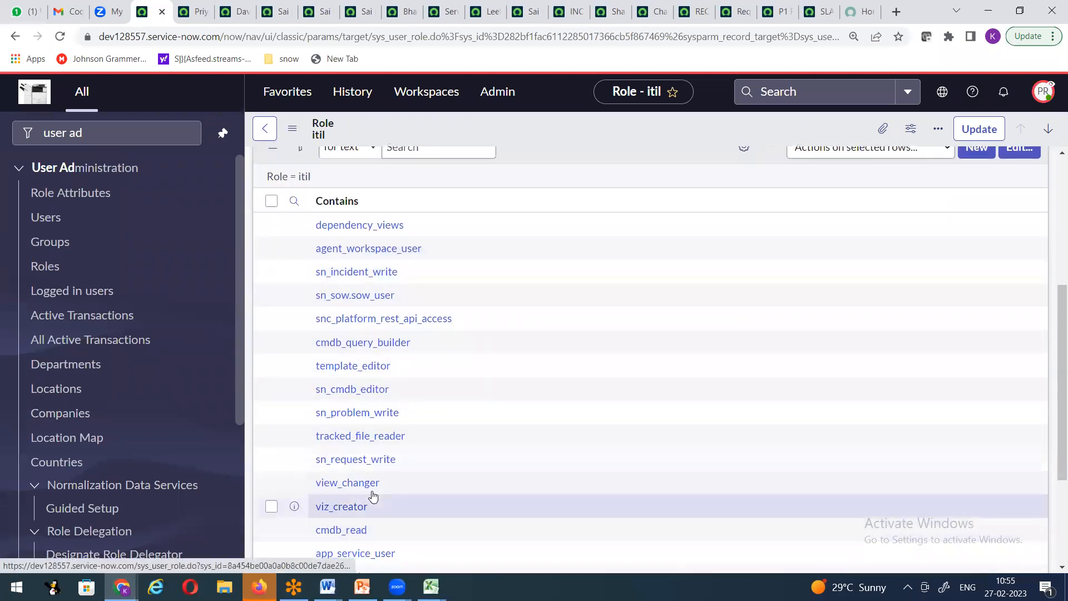
scroll(369, 489, up, 4)
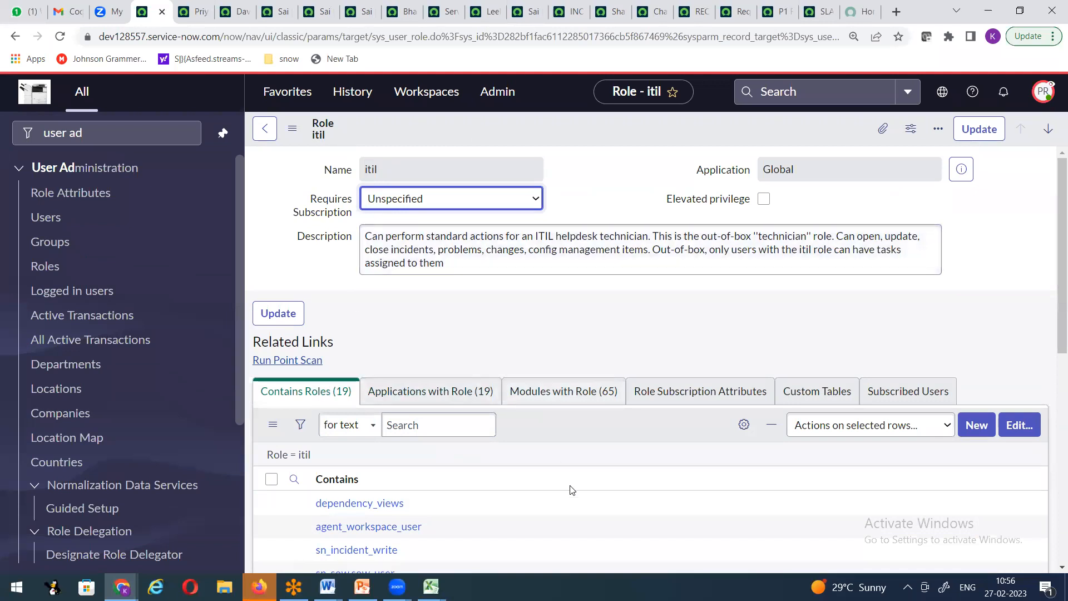
Step: Compare with the user's roles tab, then reopen the full list of 470 roles
click(196, 16)
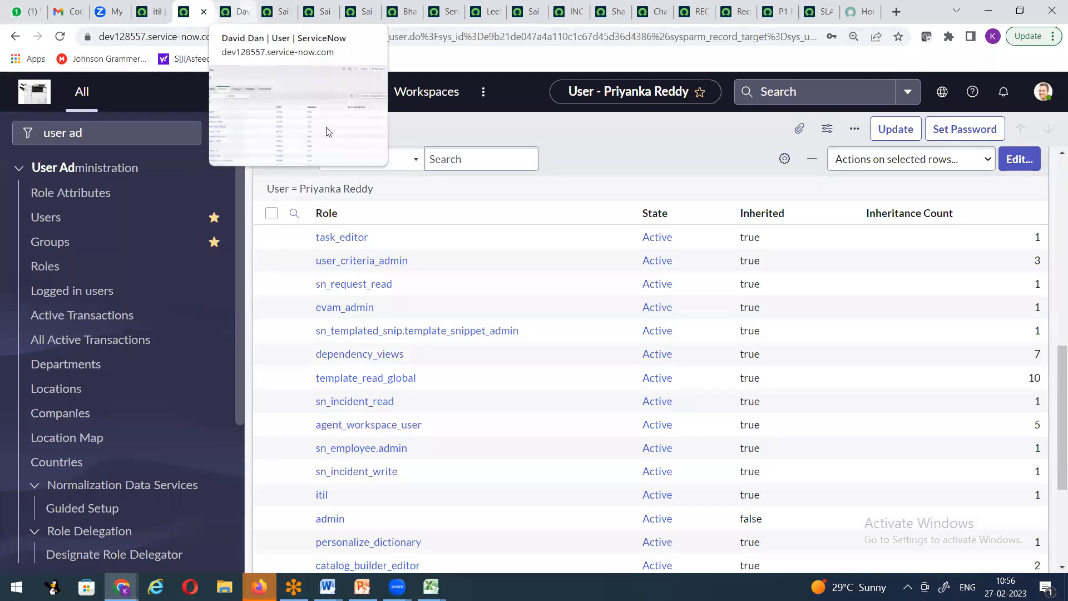
click(237, 12)
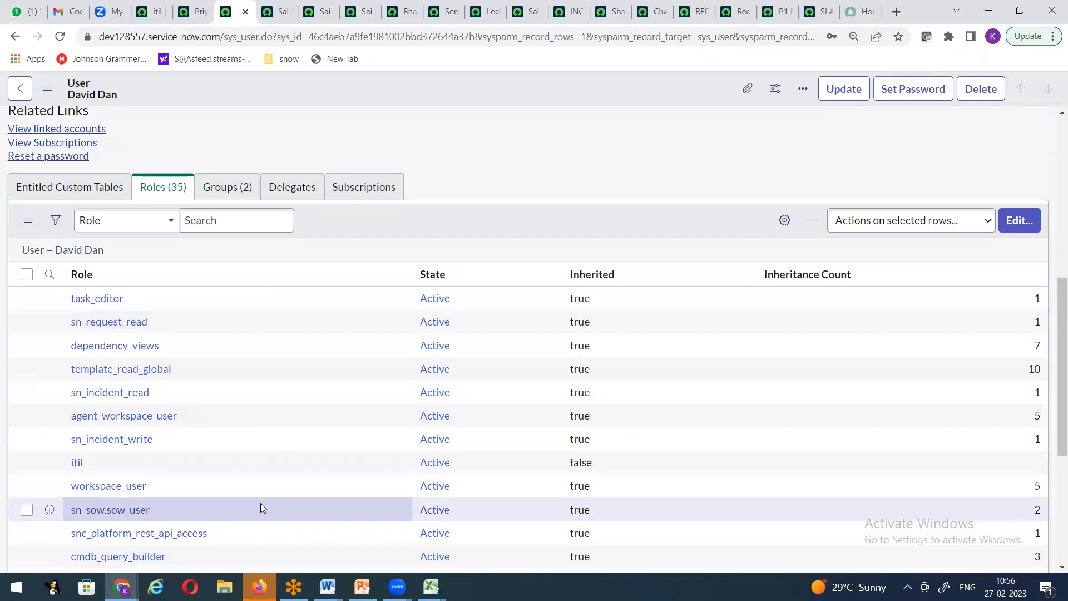
click(145, 12)
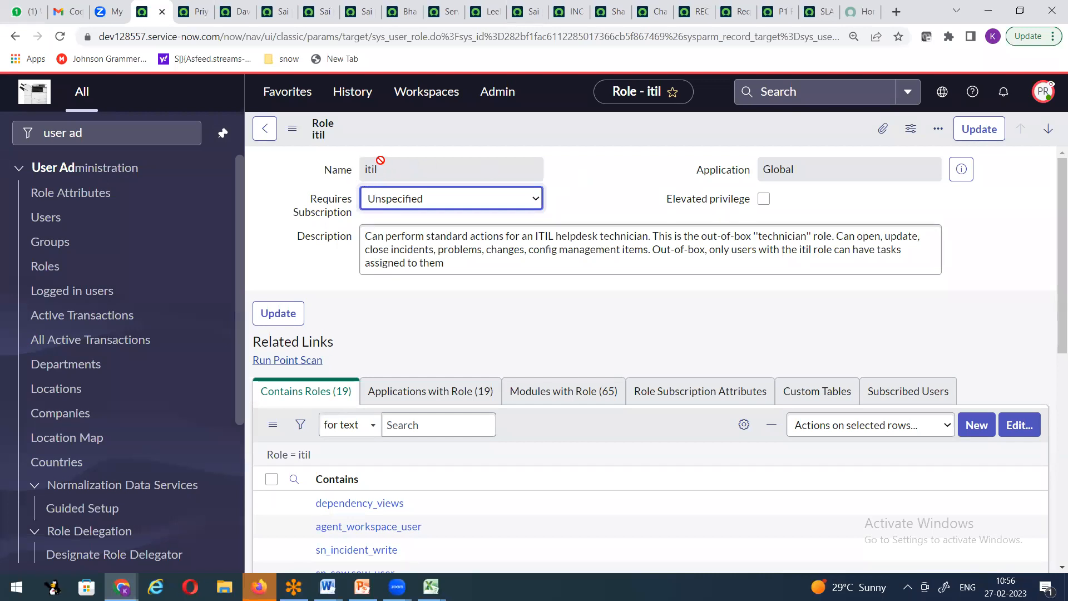
click(46, 269)
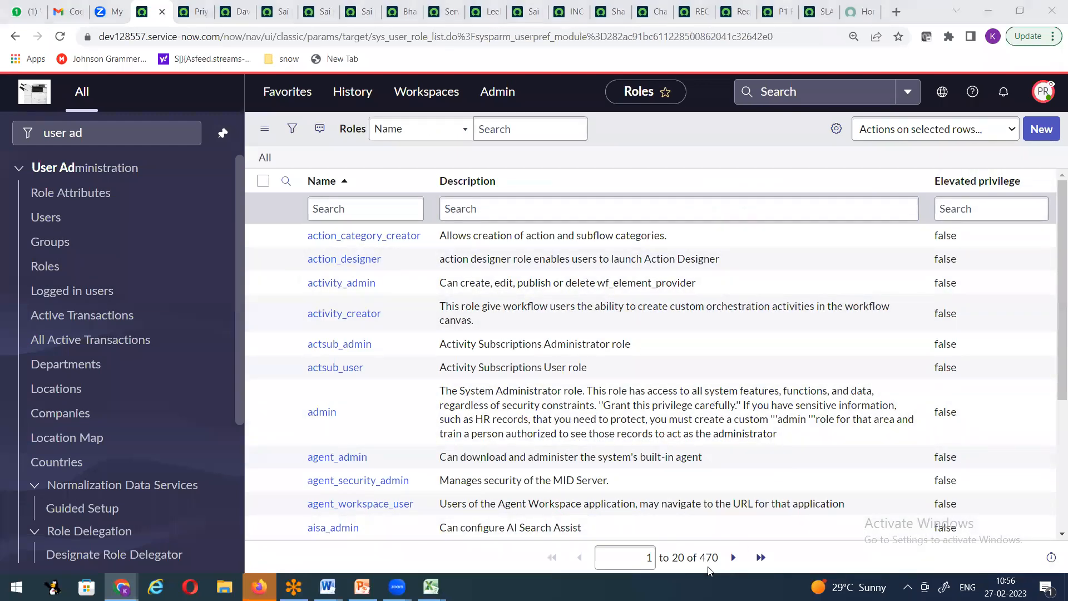
click(375, 211)
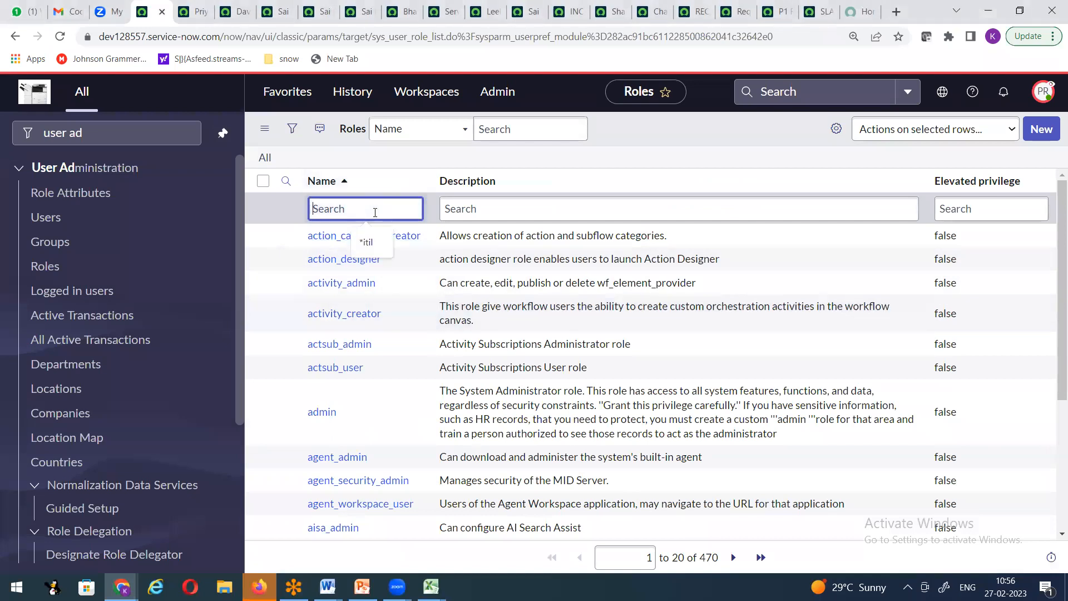
text(*itil)
key(Return)
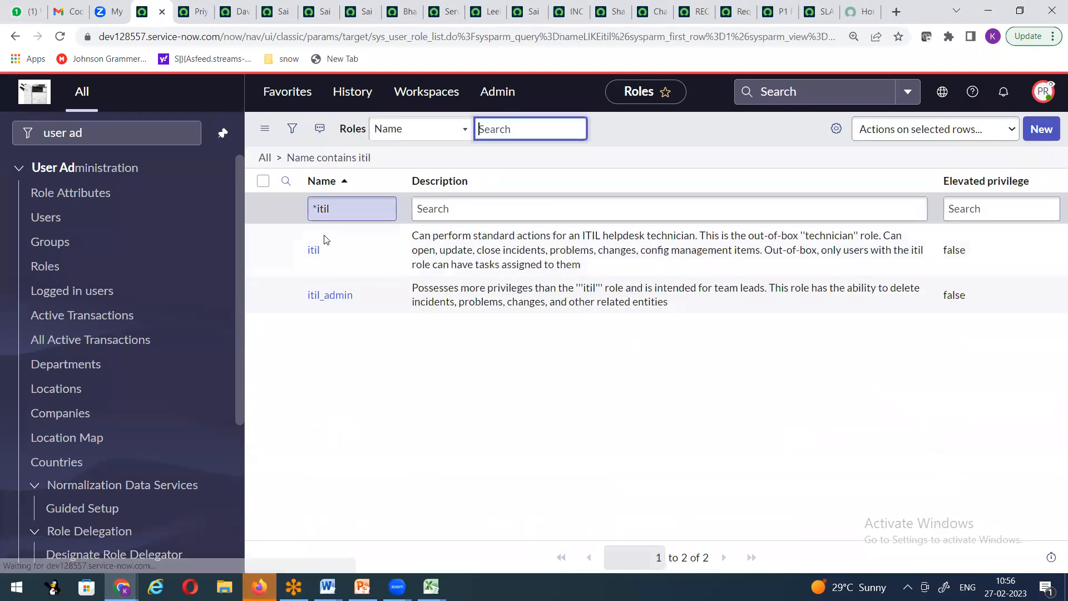
click(314, 251)
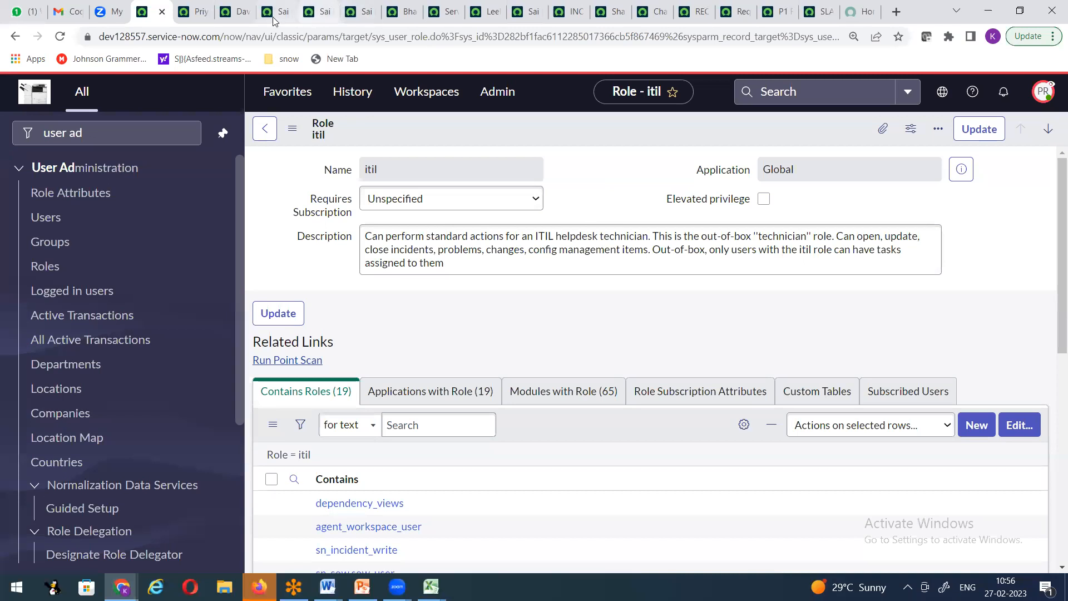
click(239, 11)
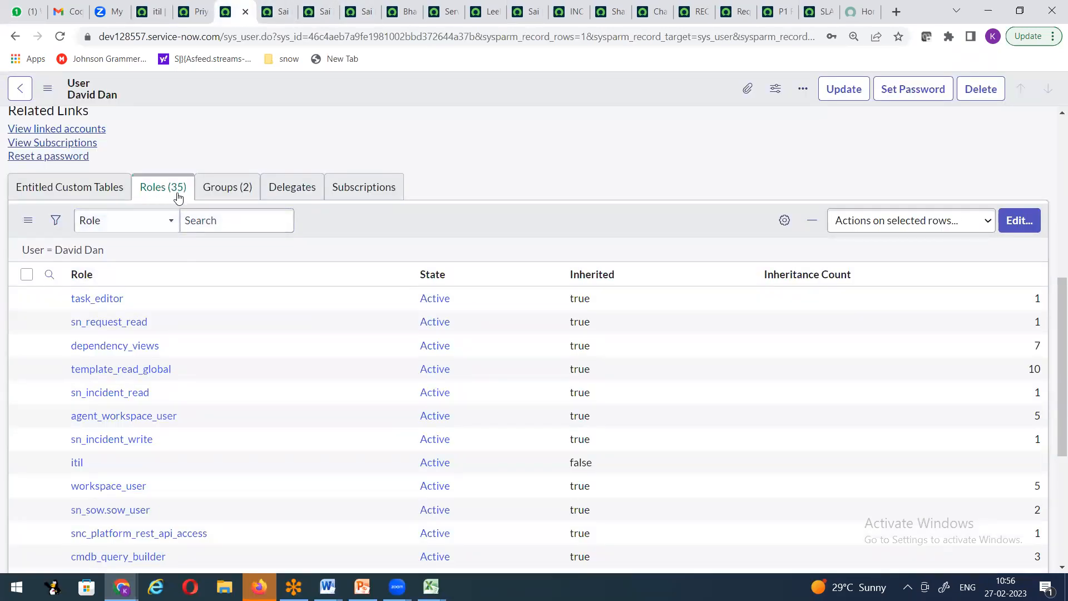
click(155, 12)
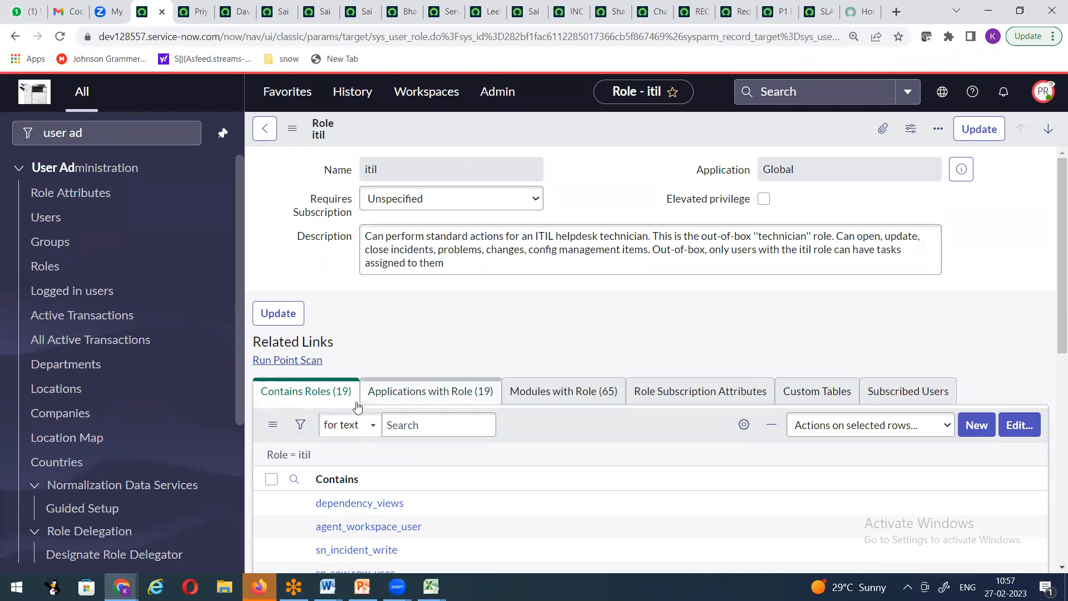
scroll(343, 414, down, 1)
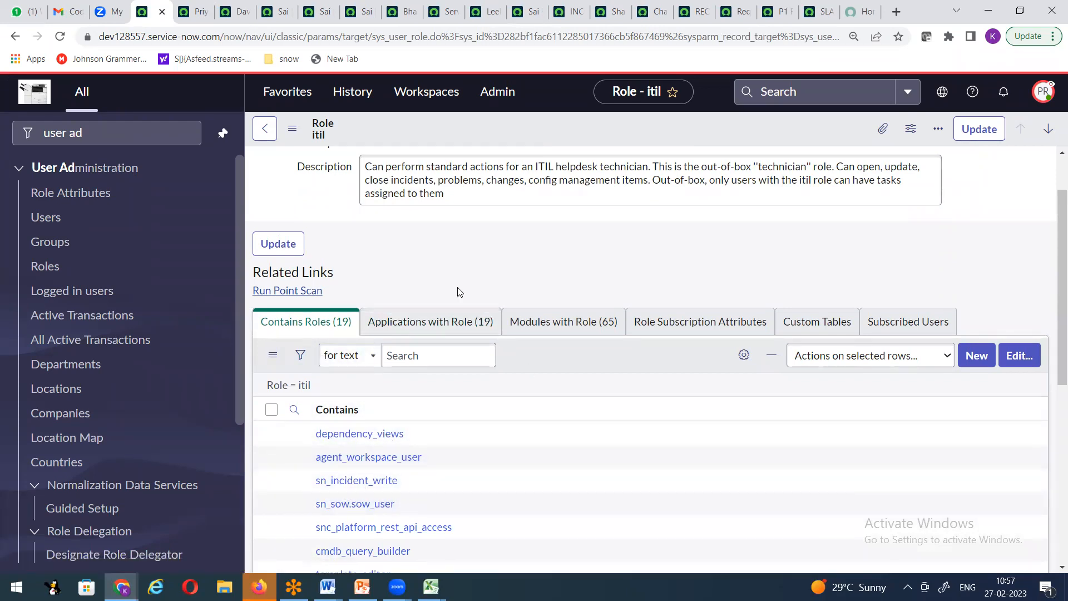
scroll(477, 267, up, 1)
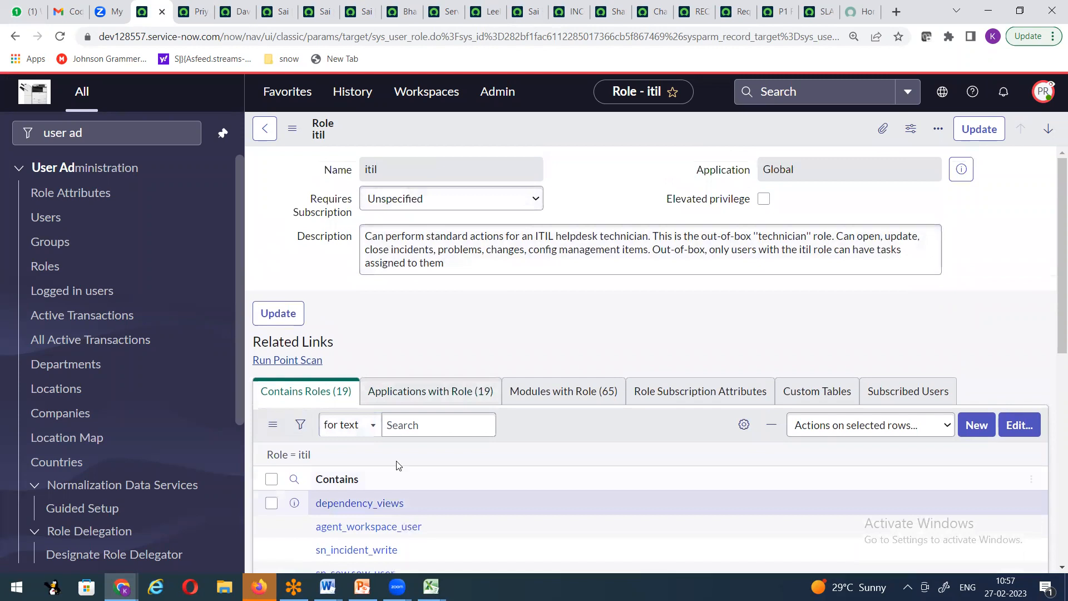
click(243, 16)
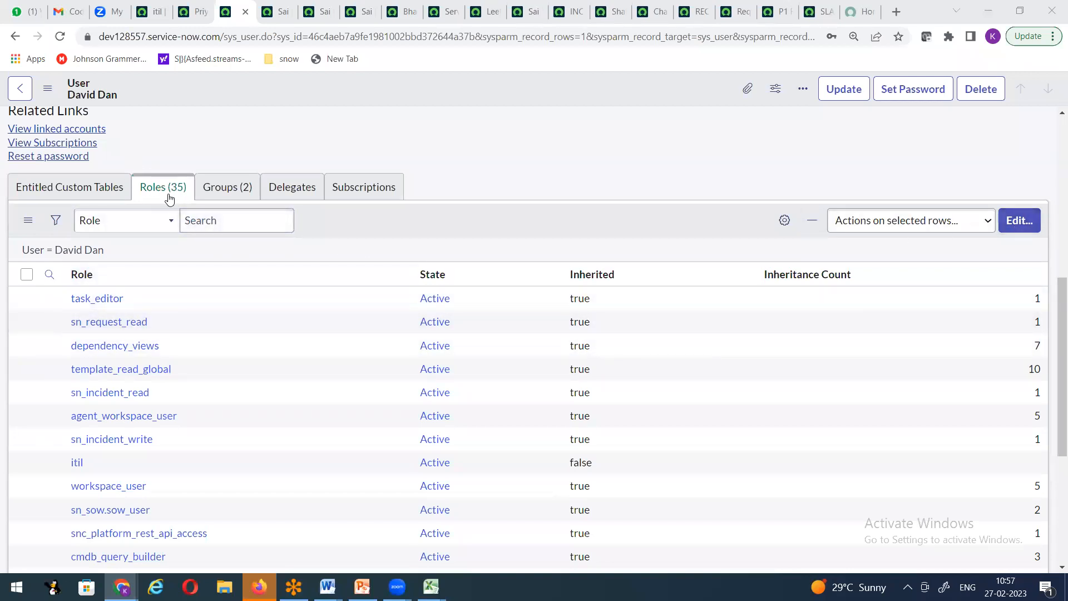
Step: Move itil out of the user's Roles List, save with no roles left, and reopen Edit...
click(1007, 223)
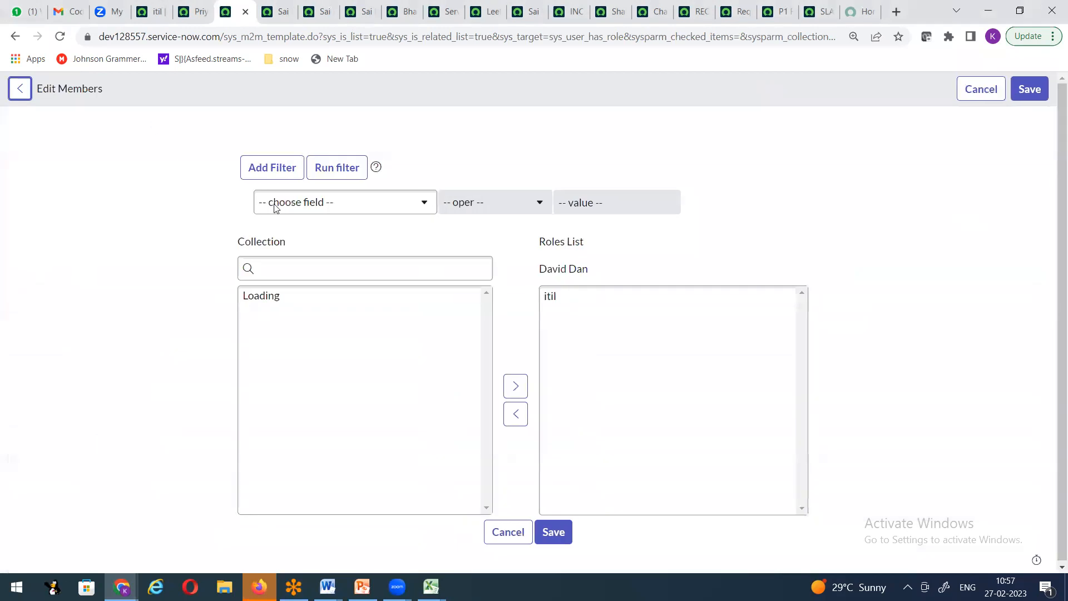
click(550, 306)
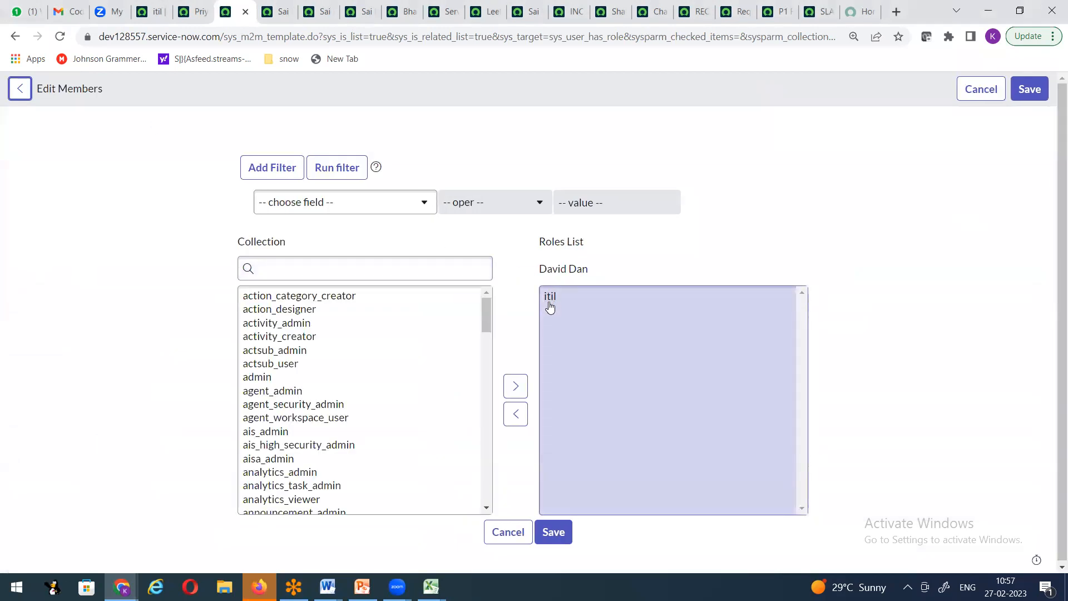
click(548, 301)
click(516, 413)
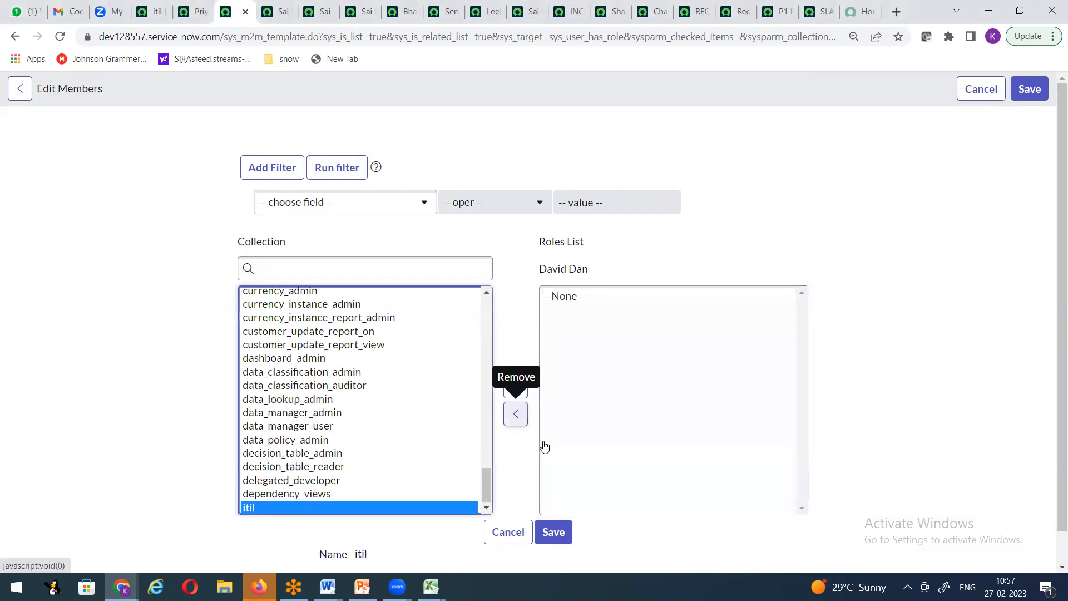
click(554, 532)
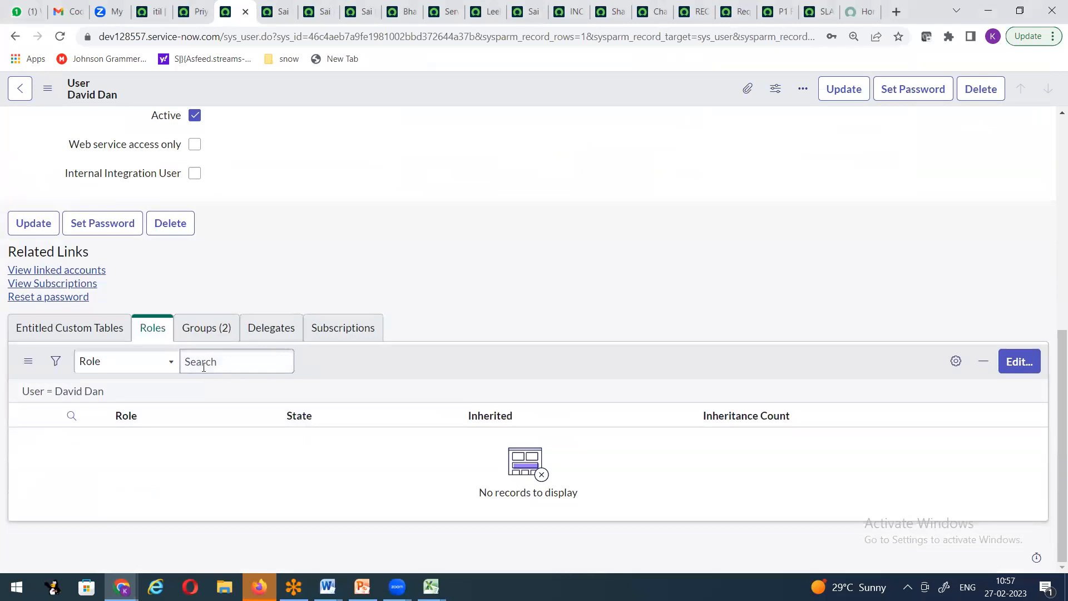
click(1016, 362)
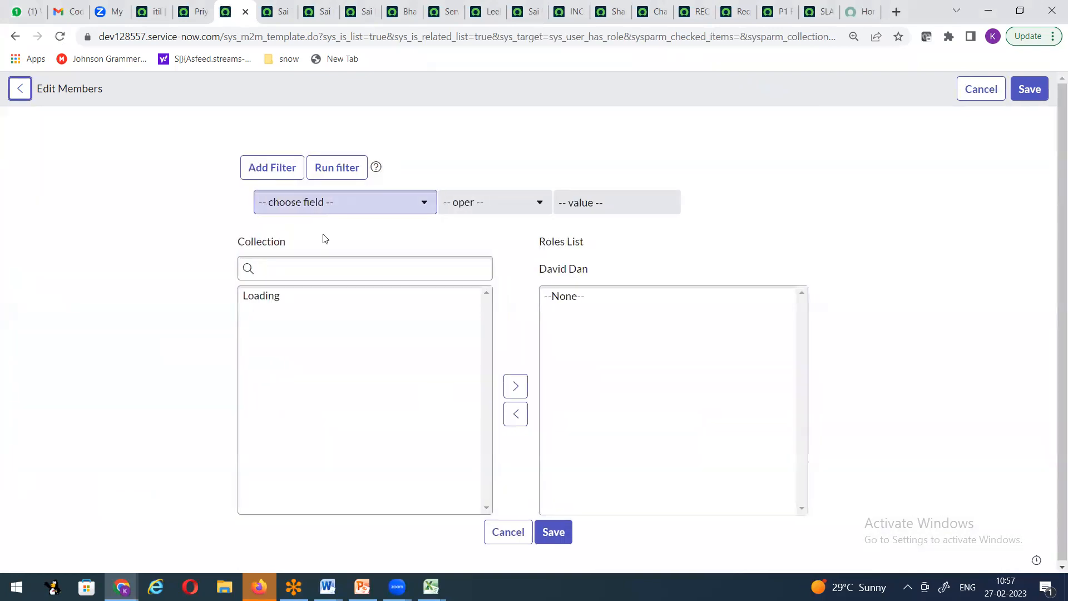
Step: Add itil back to the user and save to restore 35 roles, then return to the meeting
click(314, 270)
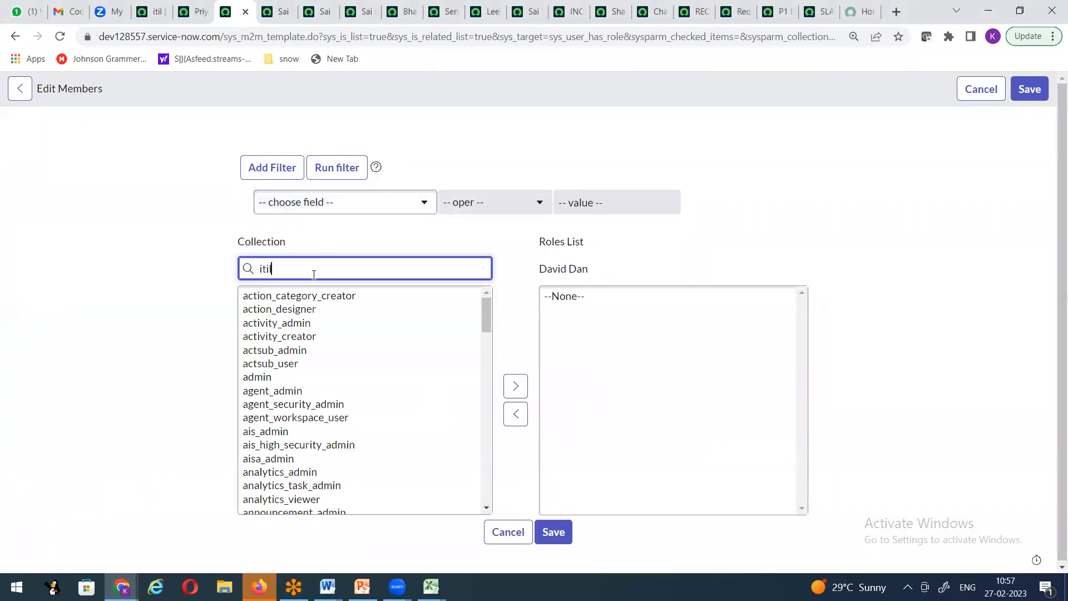
click(266, 296)
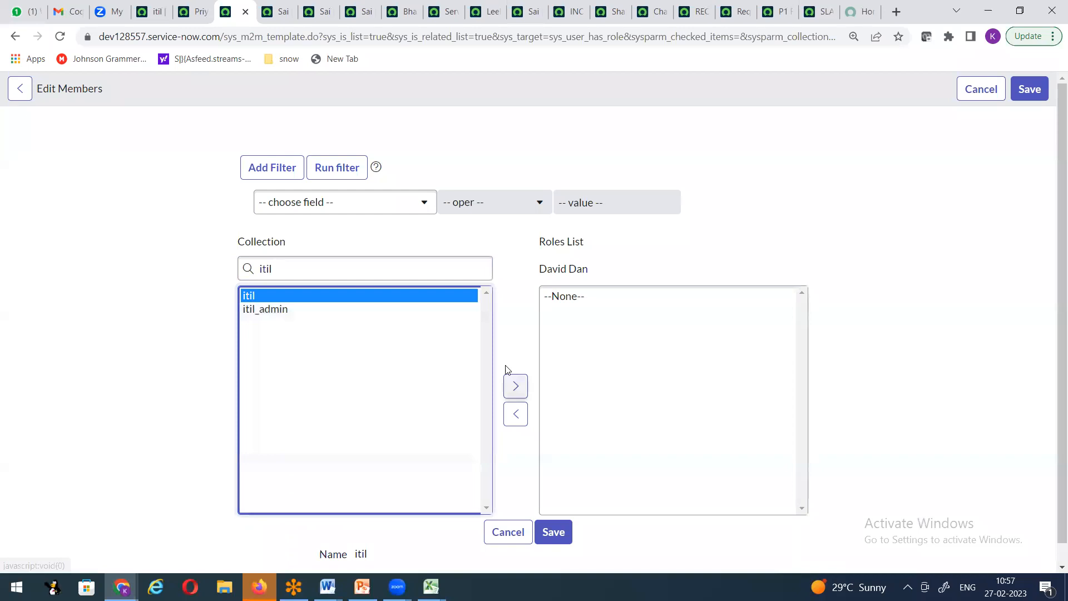
click(515, 386)
click(1028, 90)
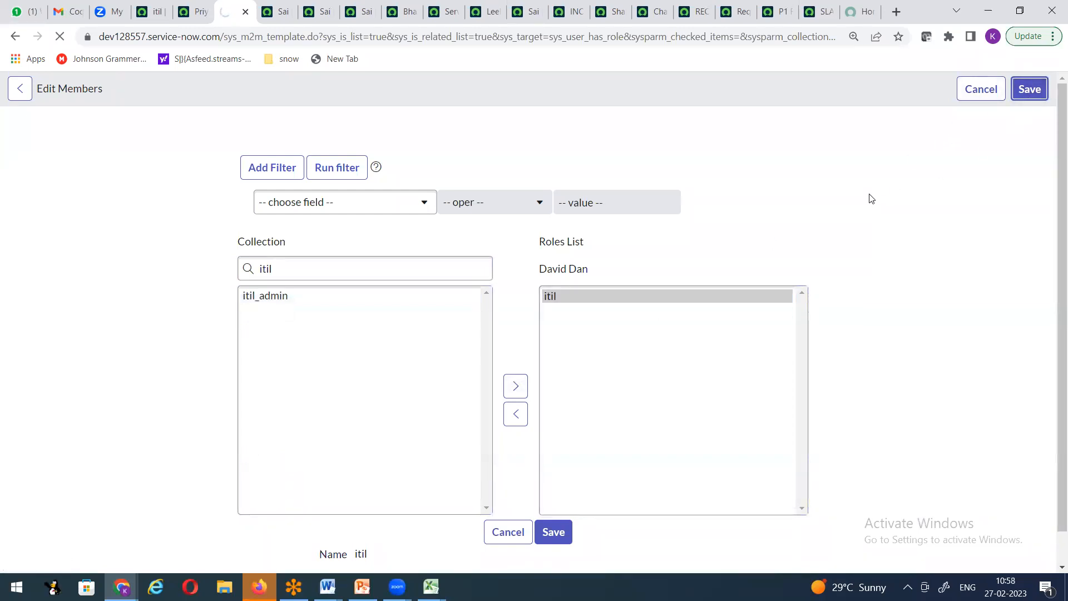
scroll(528, 374, down, 1)
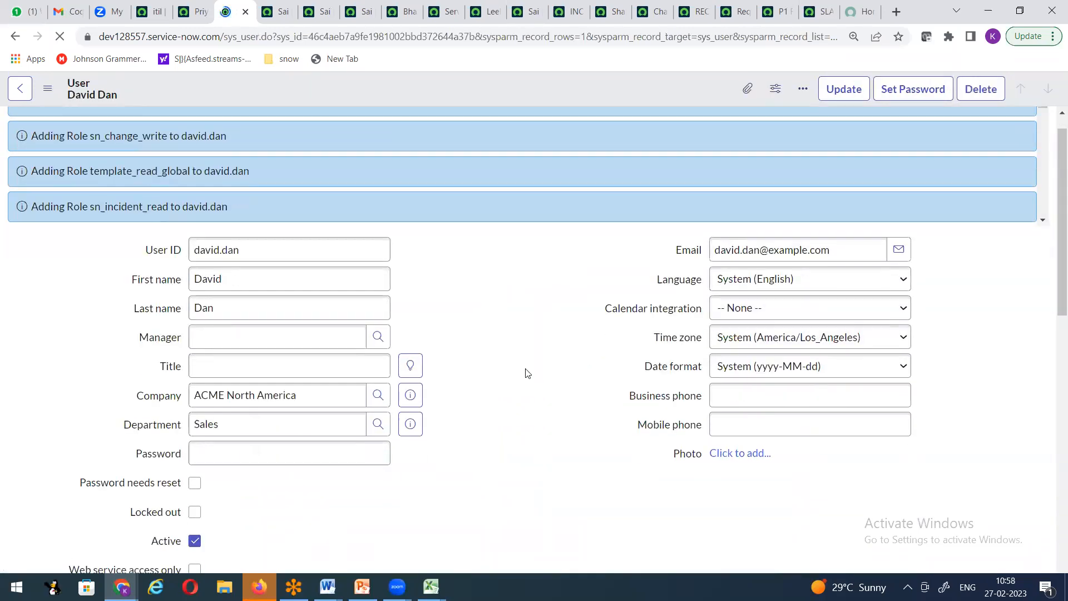
scroll(224, 358, down, 10)
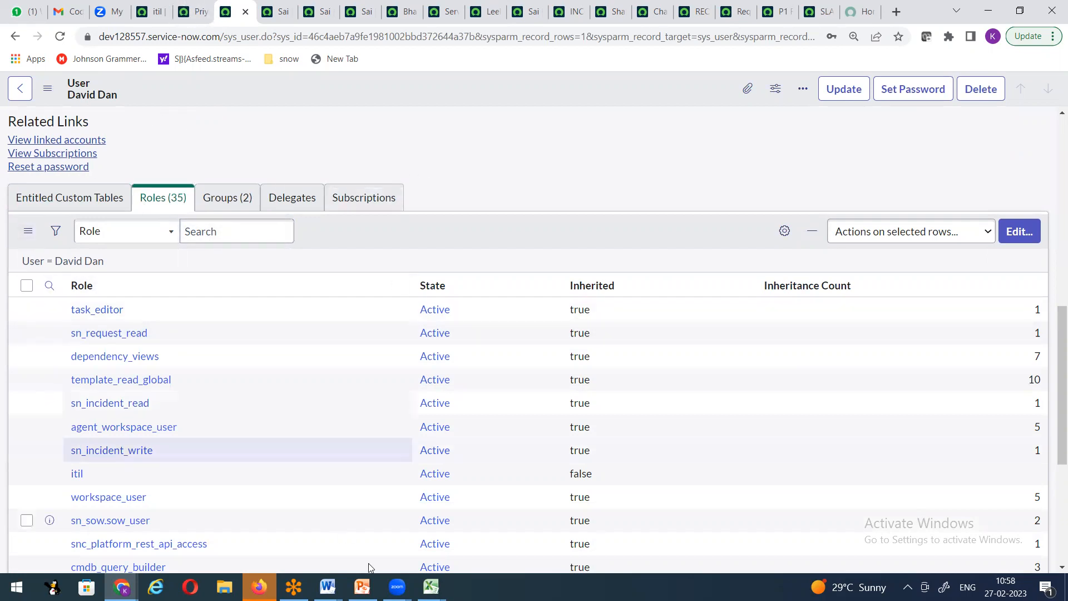
click(398, 589)
click(486, 511)
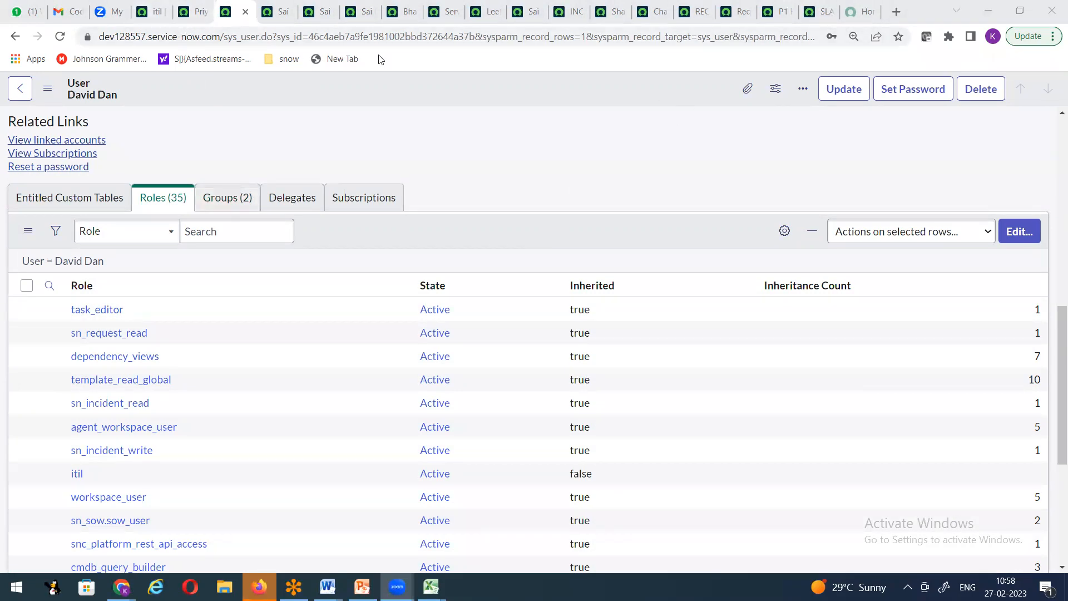
Step: Filter Users by the technician's user ID, open their record, and open the Roles editor
click(158, 17)
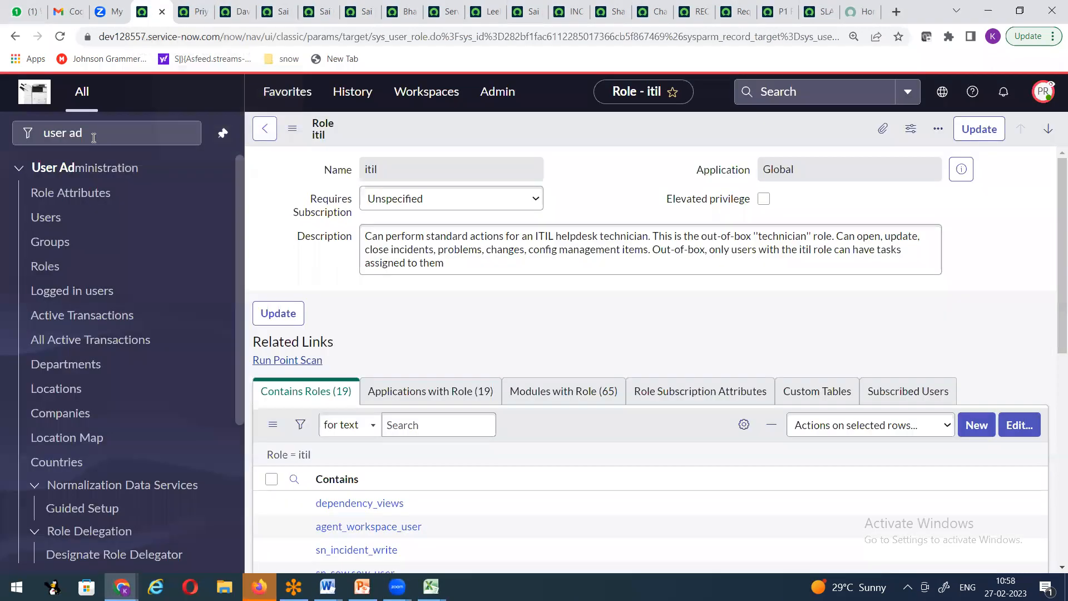
click(47, 218)
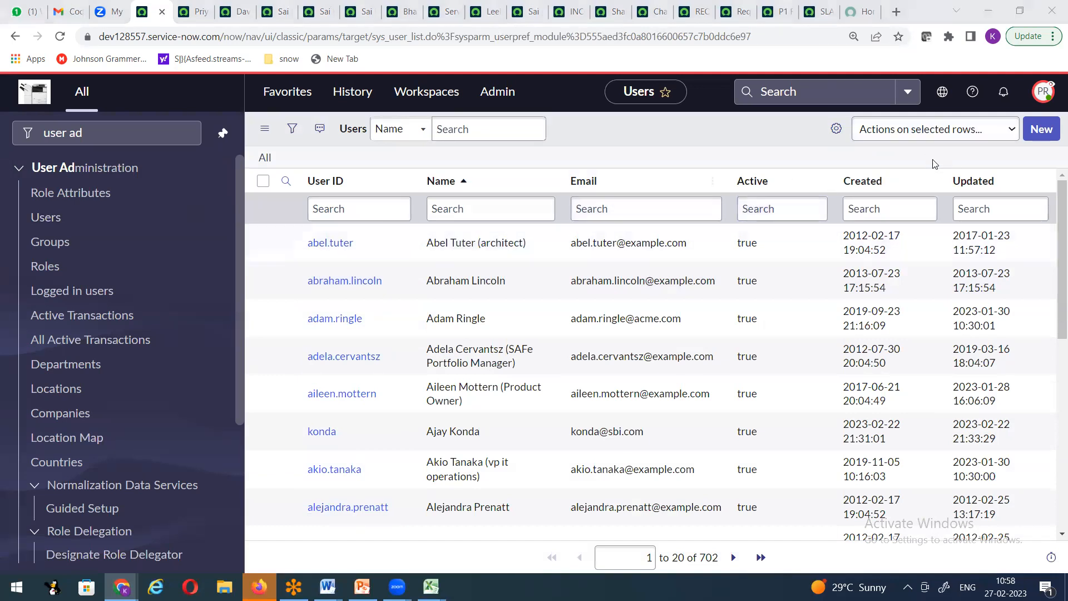
click(354, 217)
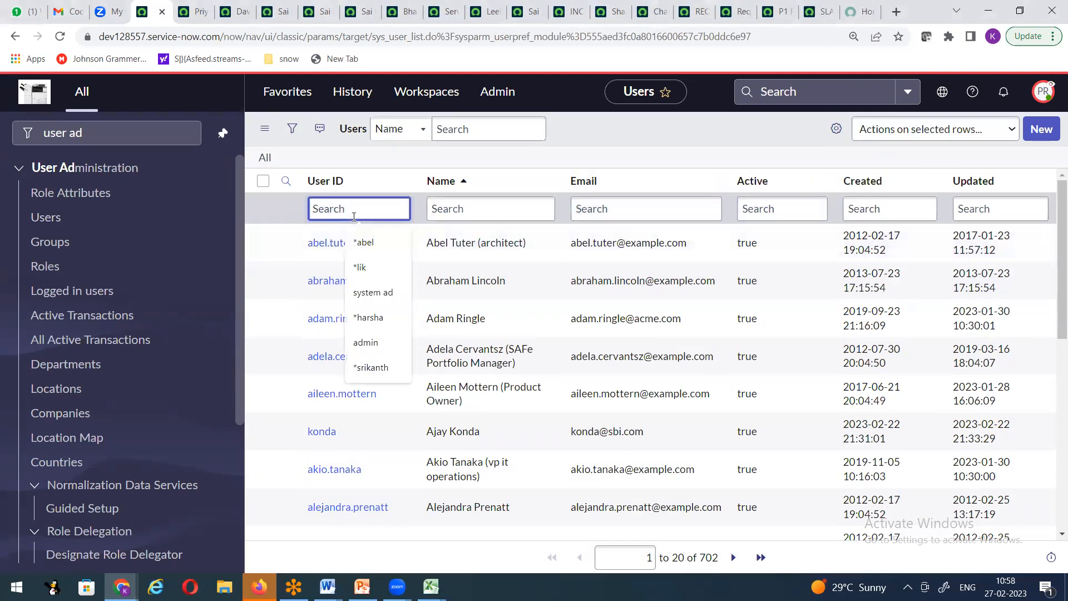
text(mona)
key(Return)
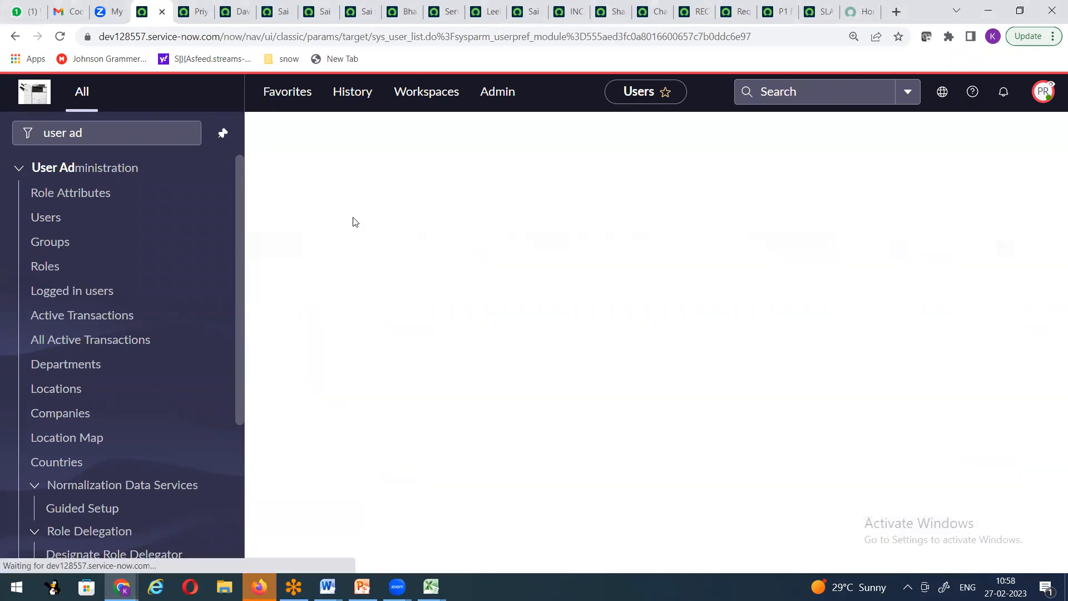
click(338, 239)
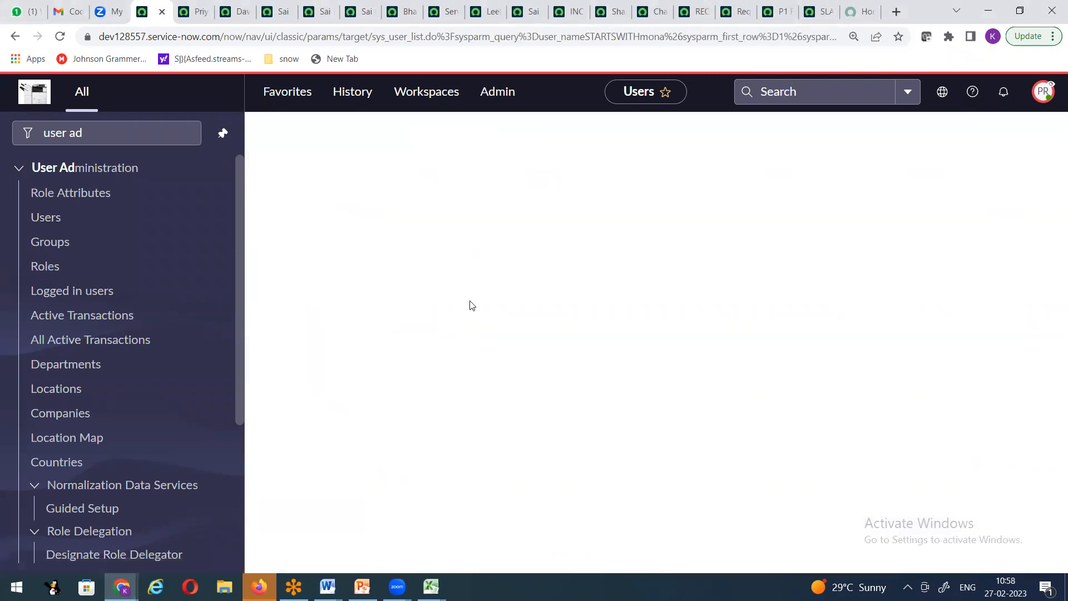
scroll(567, 301, down, 5)
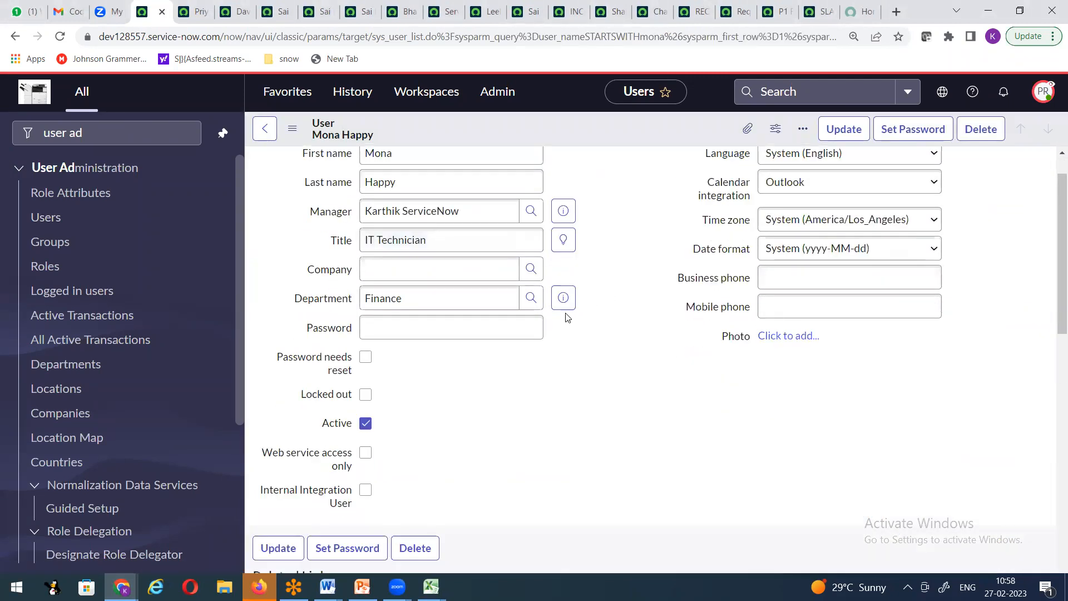
click(1021, 430)
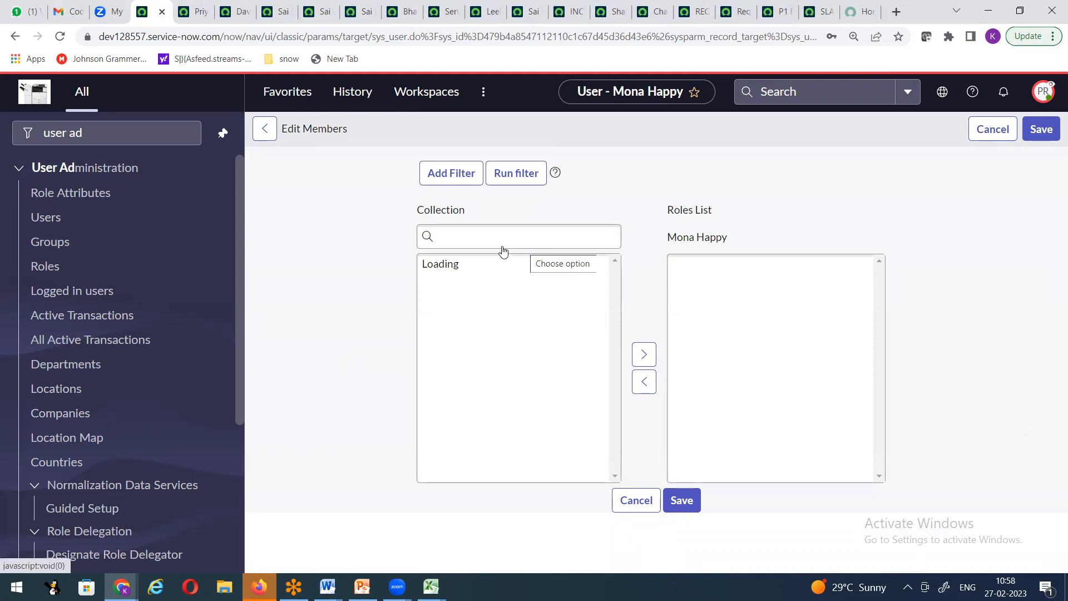
Step: Search the Collection for admin, add the admin role to the user, and save
click(479, 306)
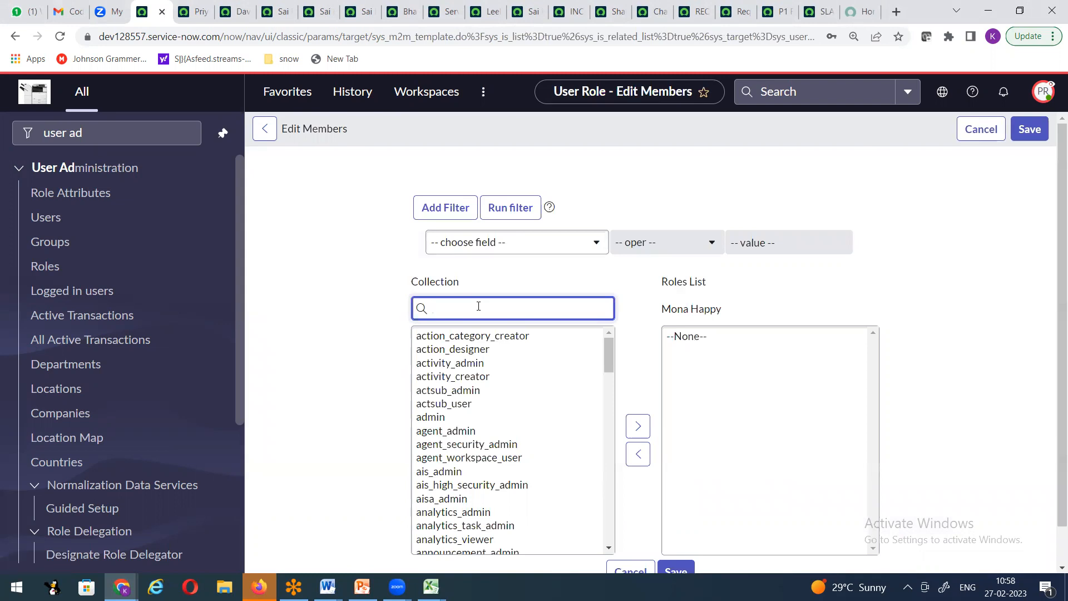
text(admin)
click(456, 336)
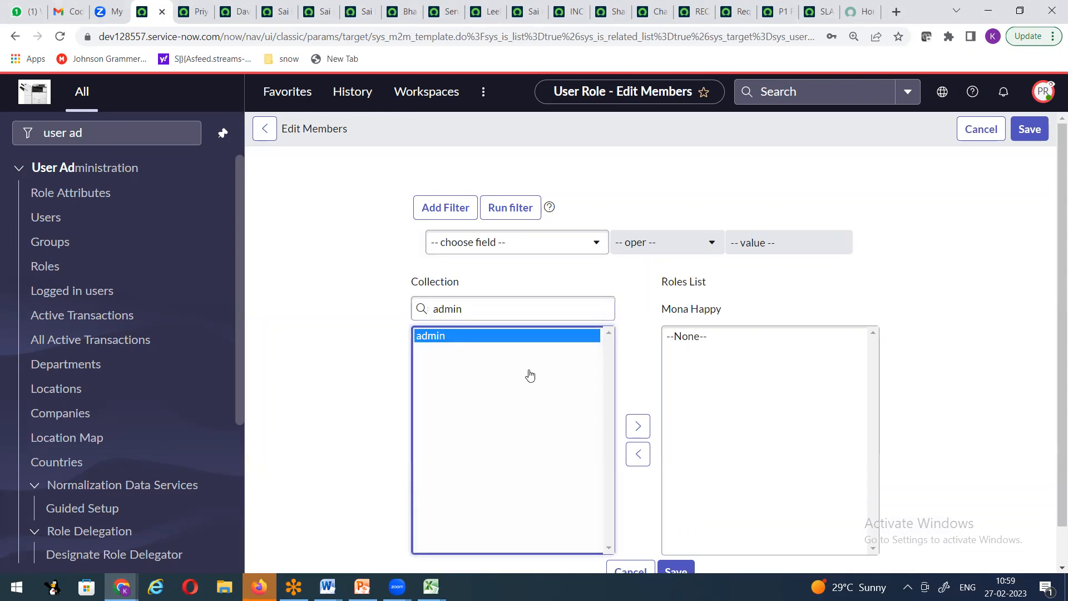
click(649, 430)
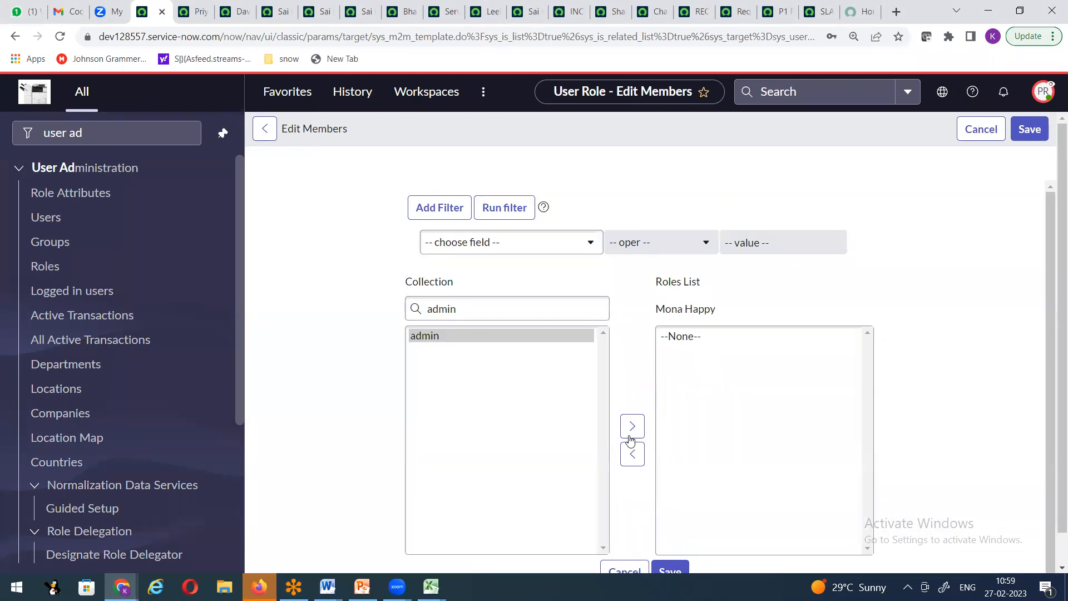
click(632, 429)
click(1028, 131)
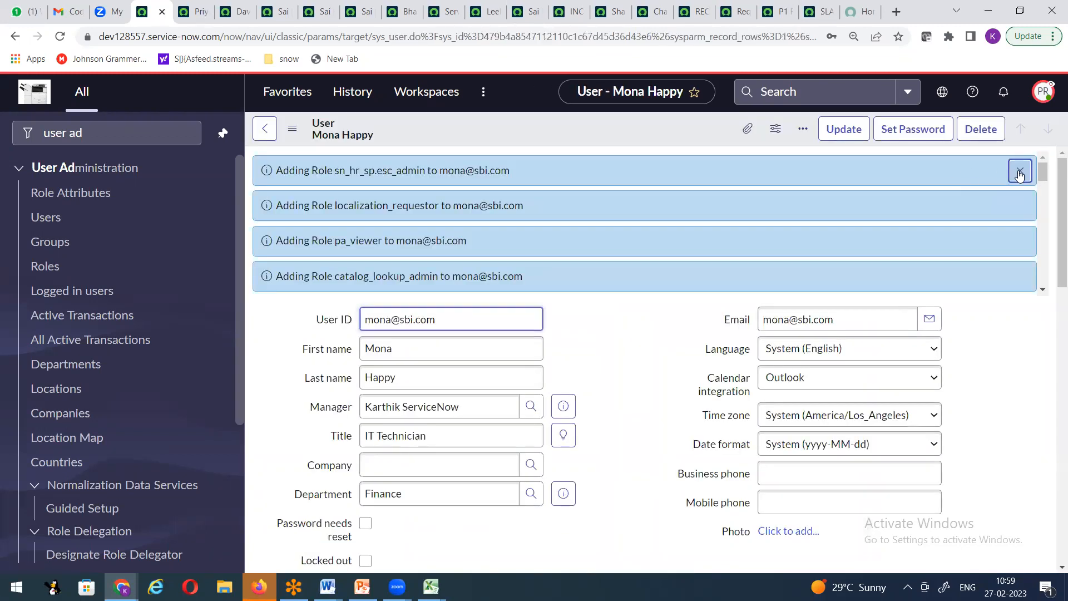
click(1020, 174)
Step: Copy the instance's base URL, open an incognito window, and return to the existing user's record
drag(221, 37, 99, 36)
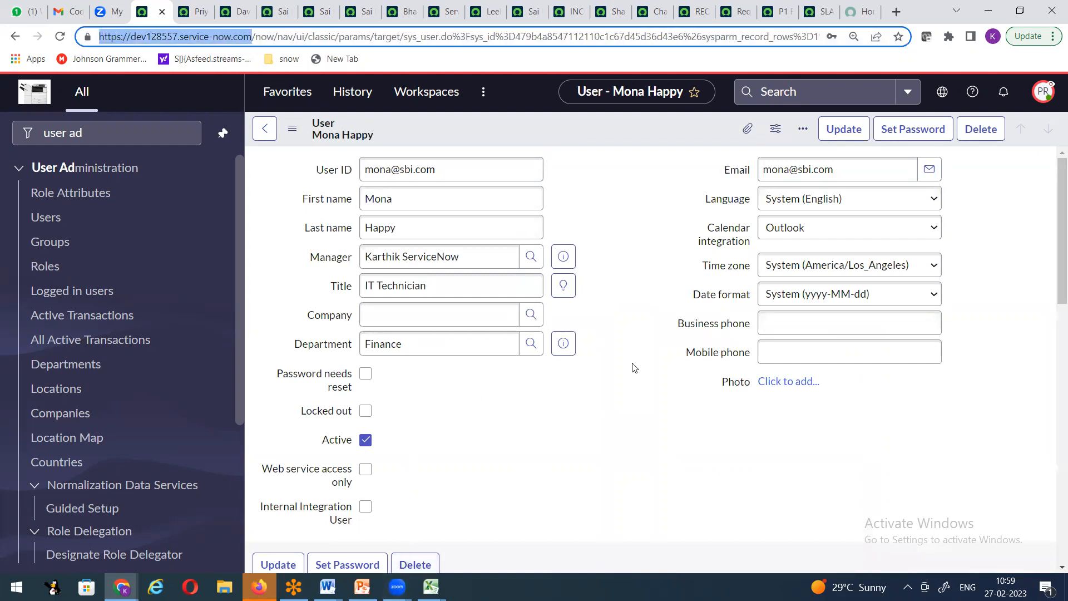
key(ctrl+shift+n)
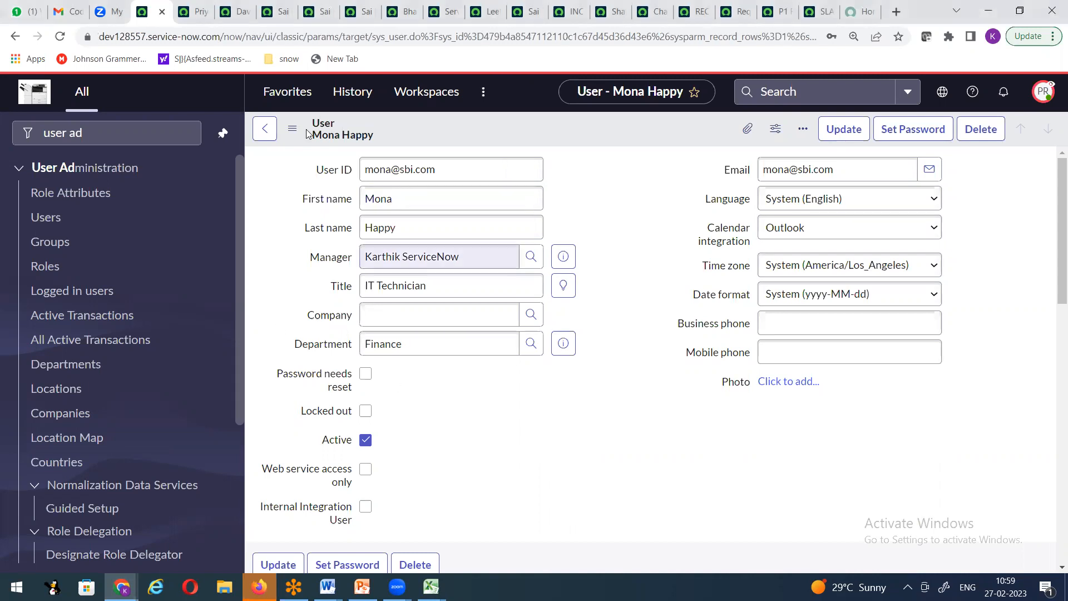
click(278, 11)
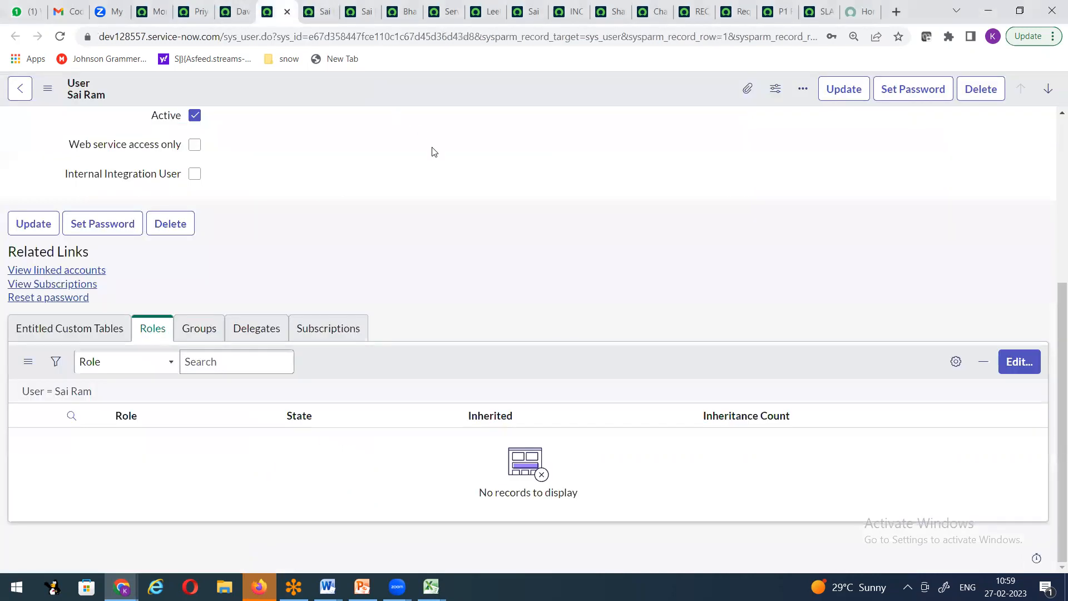
click(151, 11)
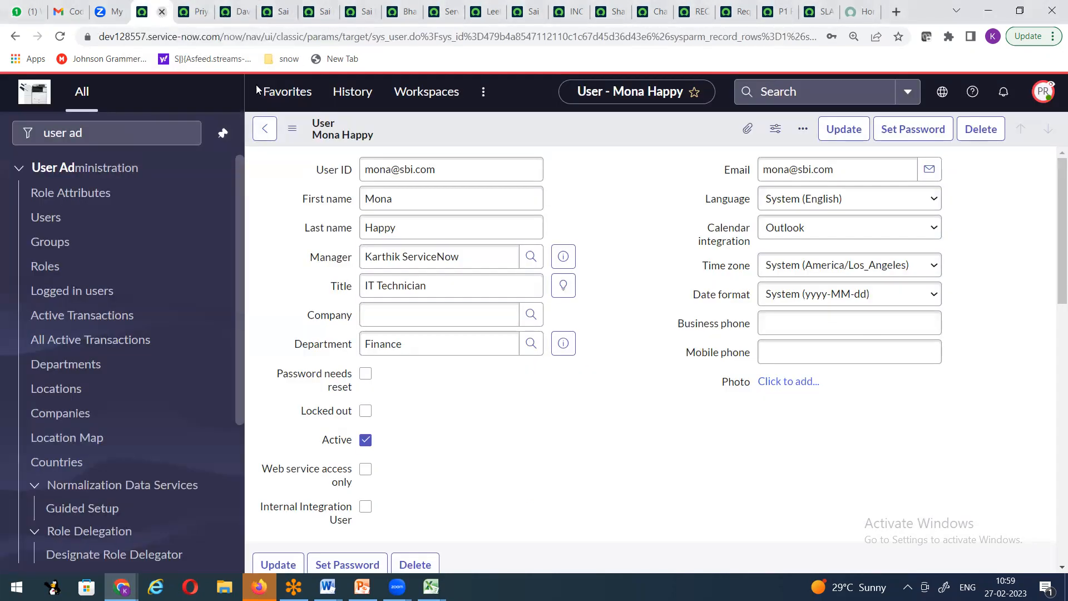
Step: Filter the Users list to the IT Technician's user ID
click(54, 229)
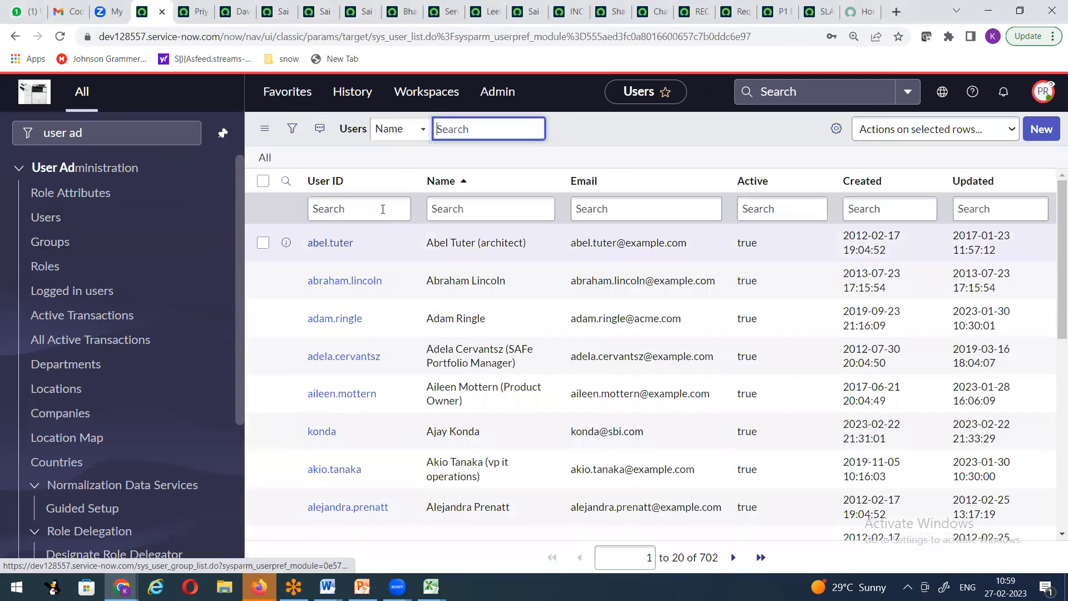
click(380, 207)
text(mona)
key(Return)
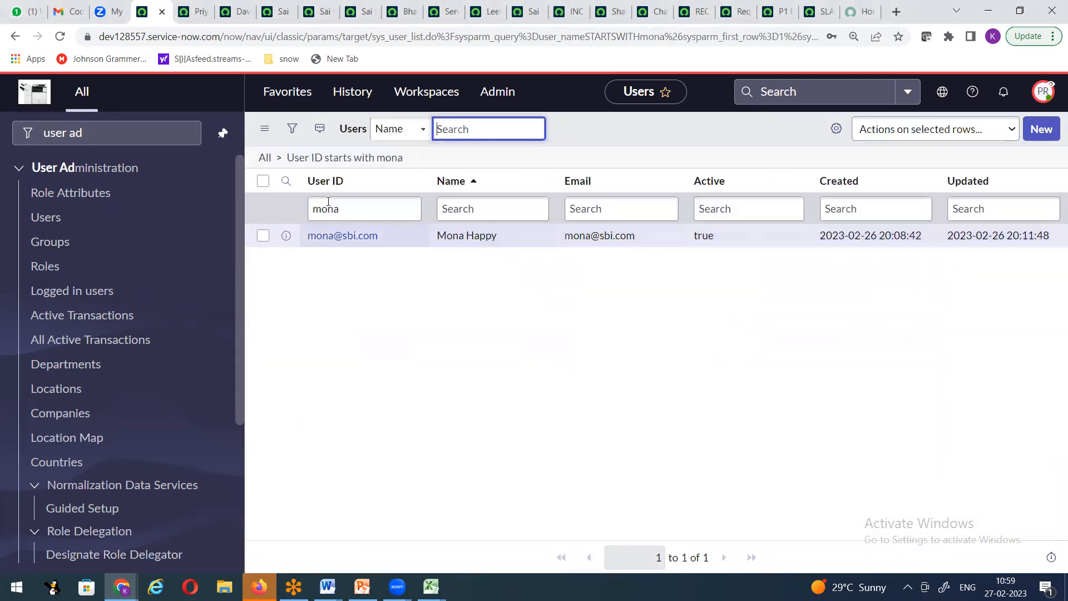
Step: Add a Password column to the list, positioned right after Name
click(837, 129)
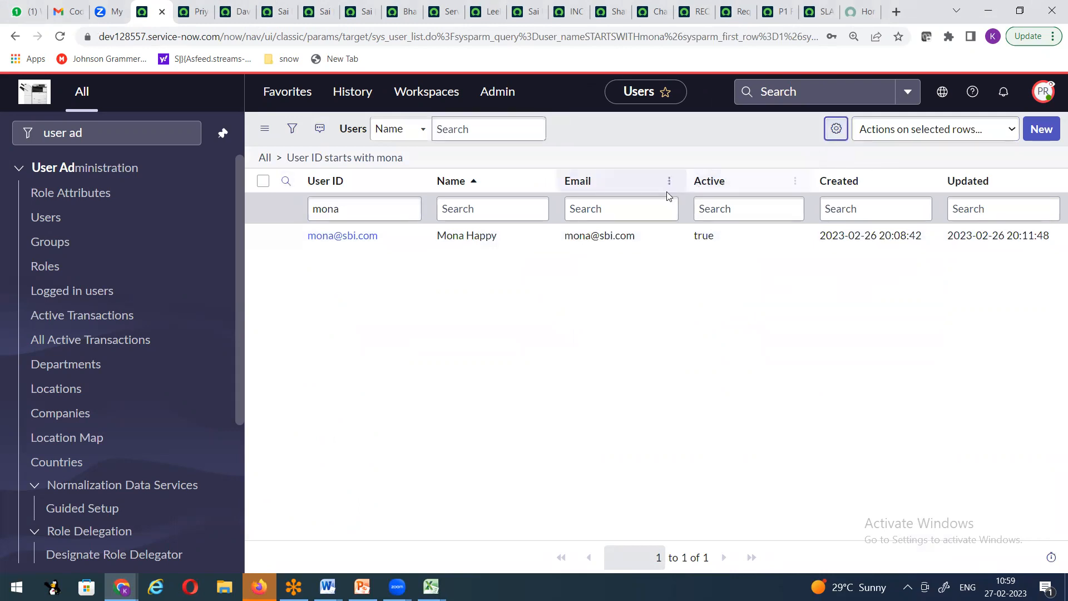
click(482, 383)
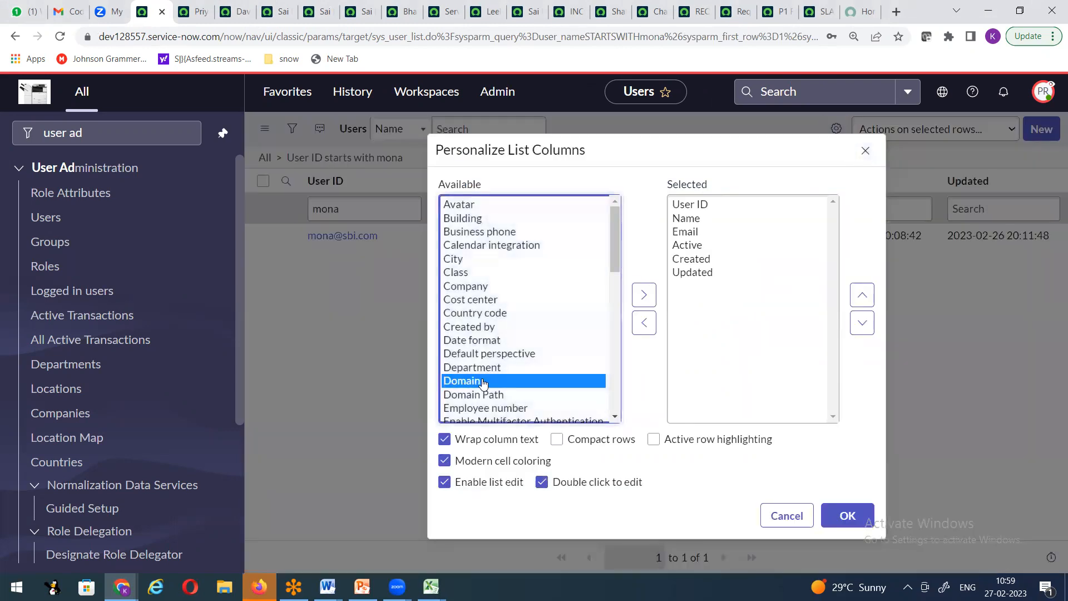
key(p)
click(644, 295)
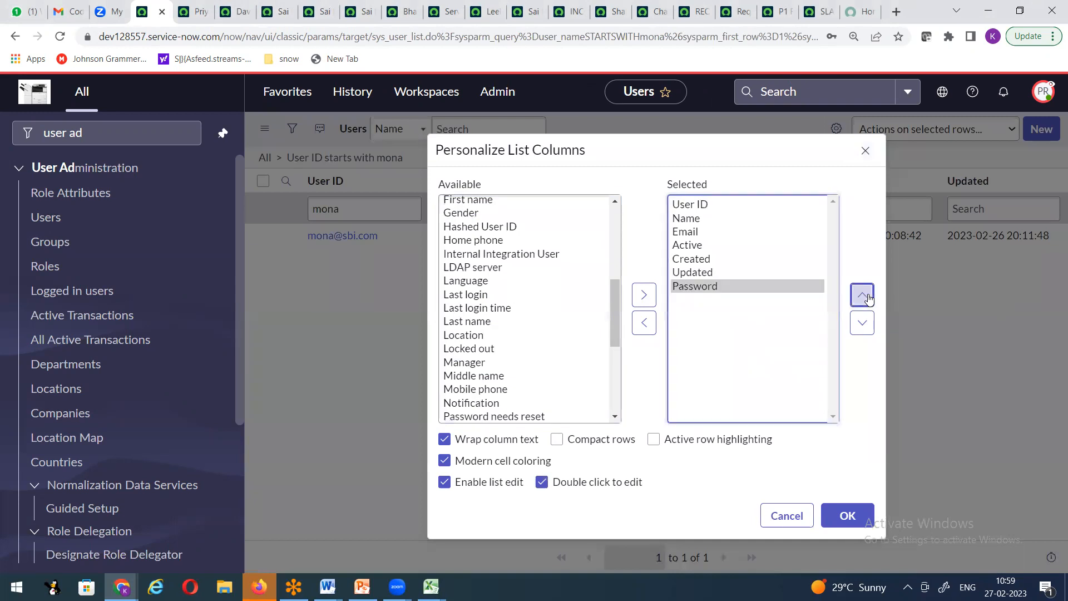
click(862, 295)
click(862, 295)
click(862, 295)
click(862, 295)
click(837, 517)
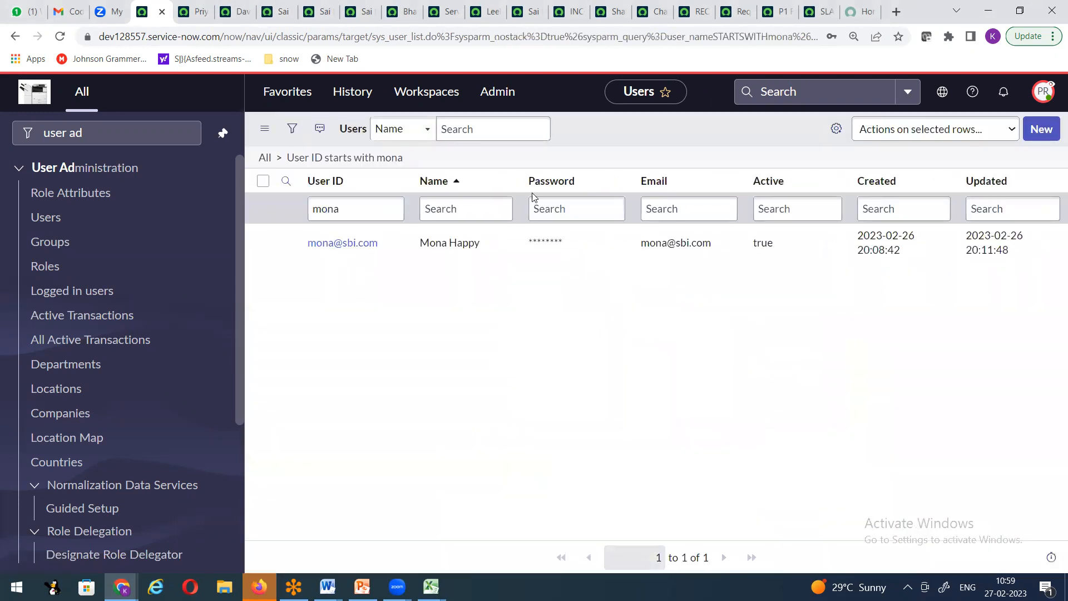
Step: Begin editing the listed user's Password cell in place
click(579, 215)
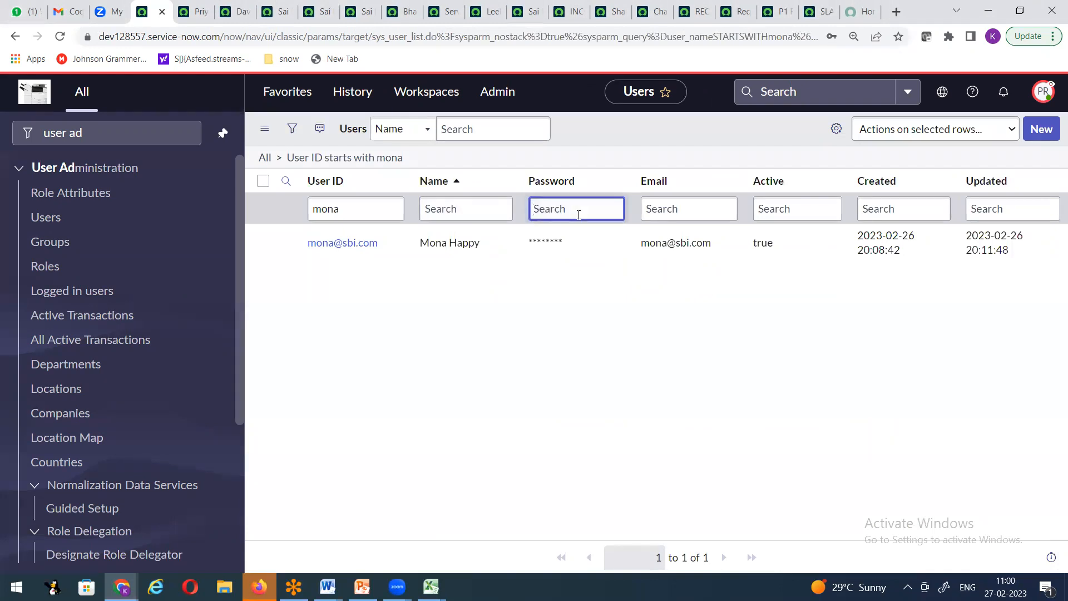
click(595, 244)
double_click(595, 243)
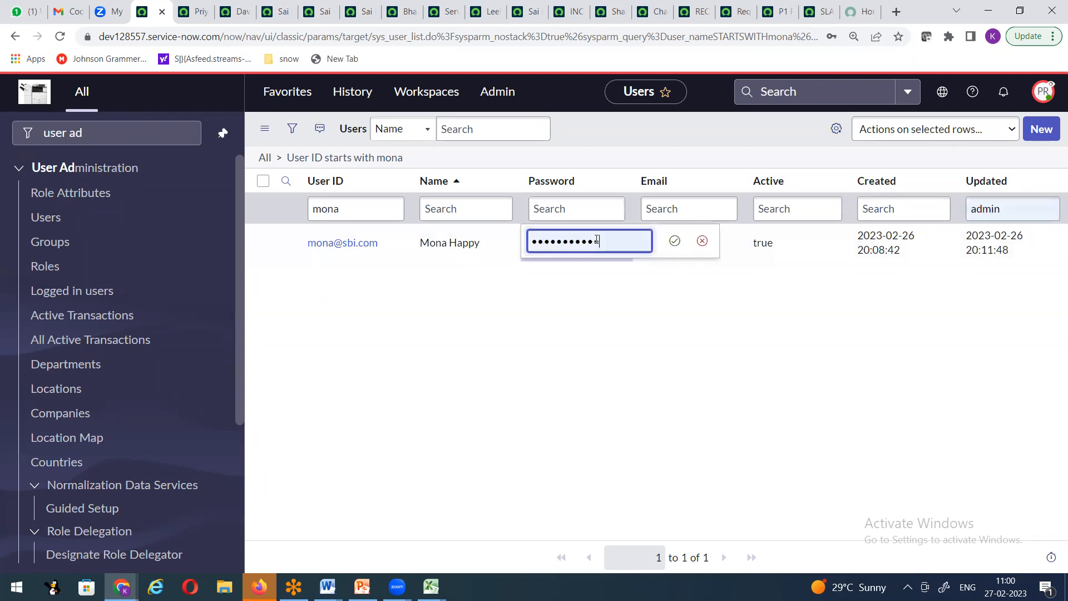
Step: Replace the autofilled value with the user's new password and save it
key(BackSpace)
key(BackSpace)
key(BackSpace)
key(BackSpace)
key(BackSpace)
key(BackSpace)
key(BackSpace)
key(BackSpace)
key(BackSpace)
key(BackSpace)
key(BackSpace)
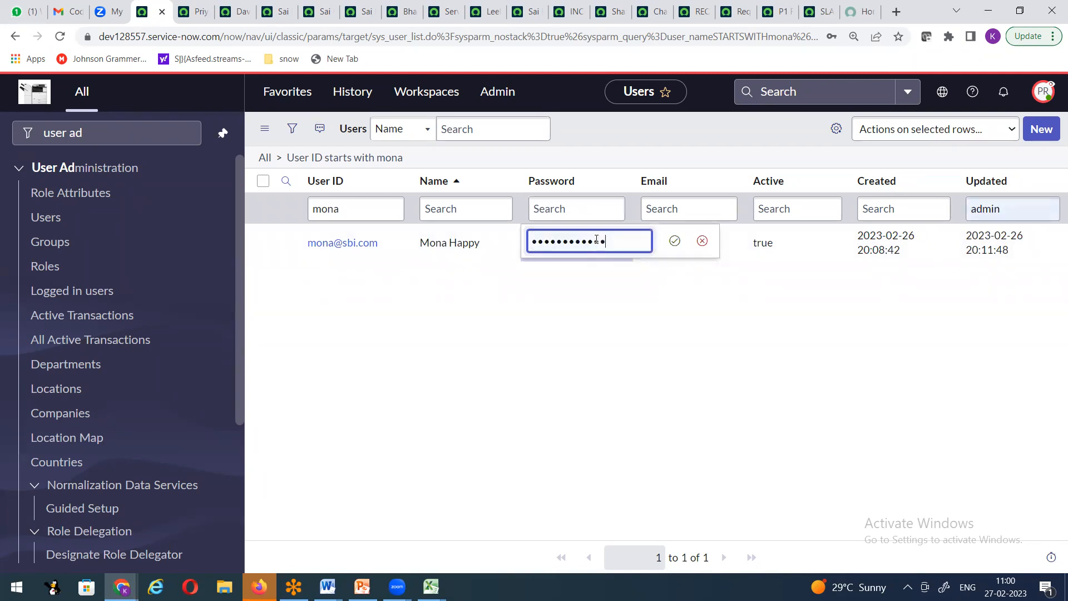
text(•••••••)
key(BackSpace)
key(BackSpace)
key(BackSpace)
key(BackSpace)
key(BackSpace)
key(BackSpace)
key(BackSpace)
text(•••••••••••)
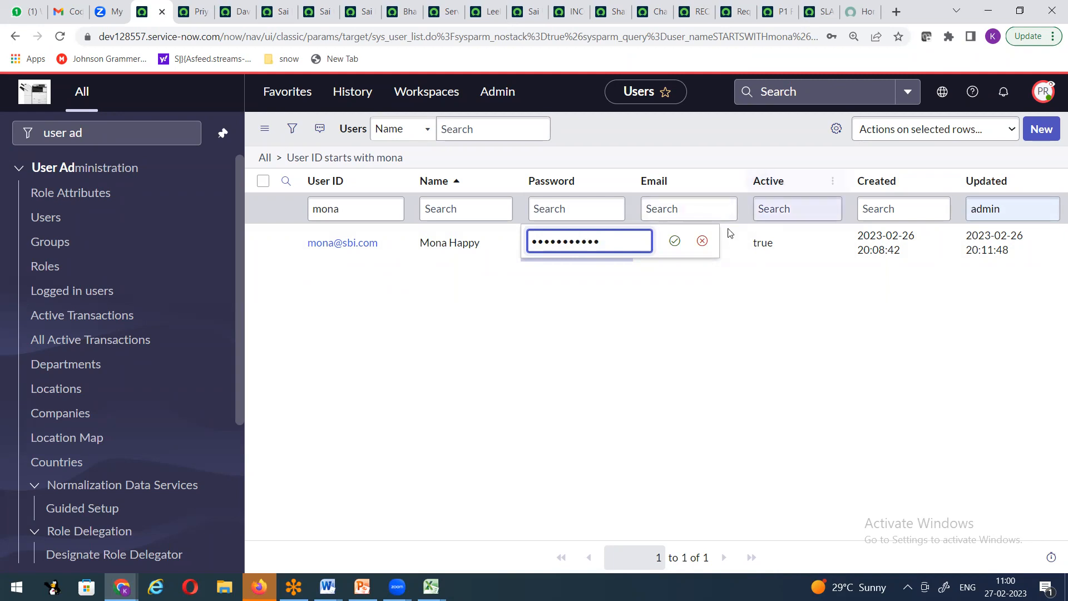
click(675, 240)
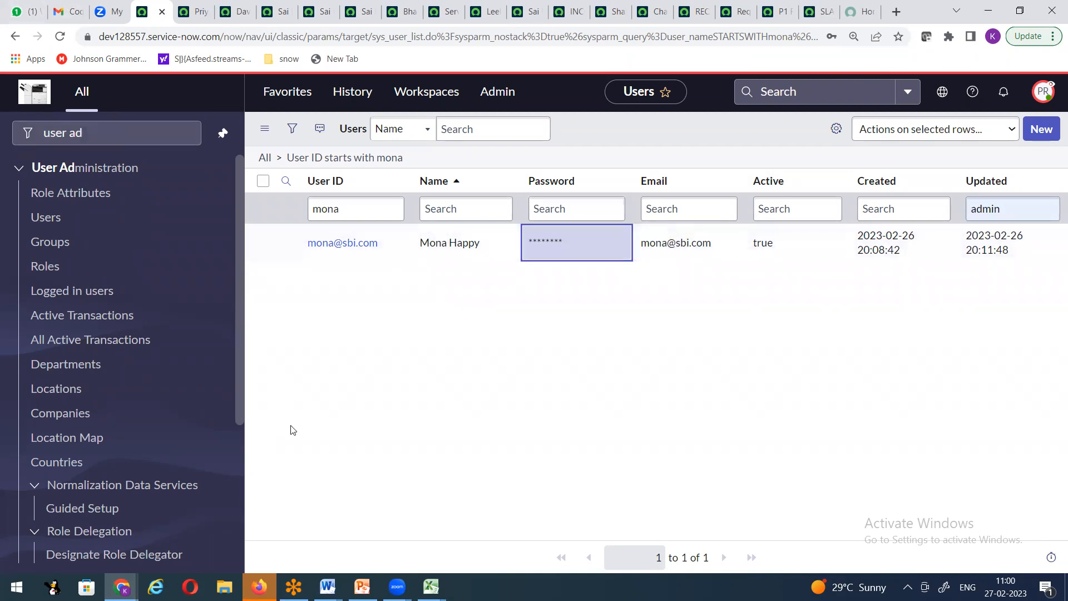
key(alt+Tab)
click(385, 447)
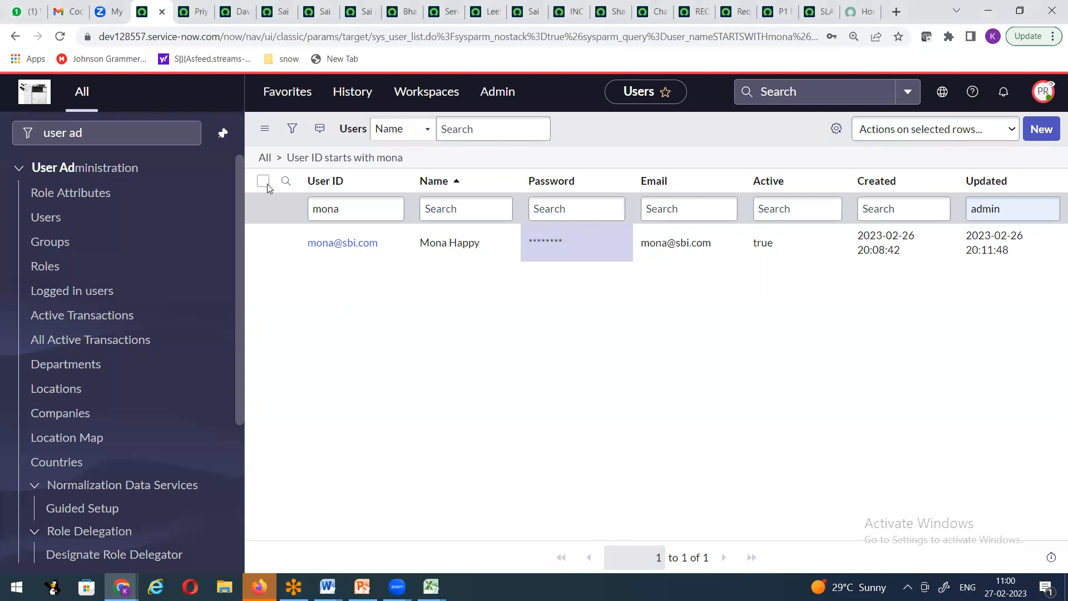
Step: Create a new user with an e-mail user ID, first name and last name, and submit it
click(1036, 133)
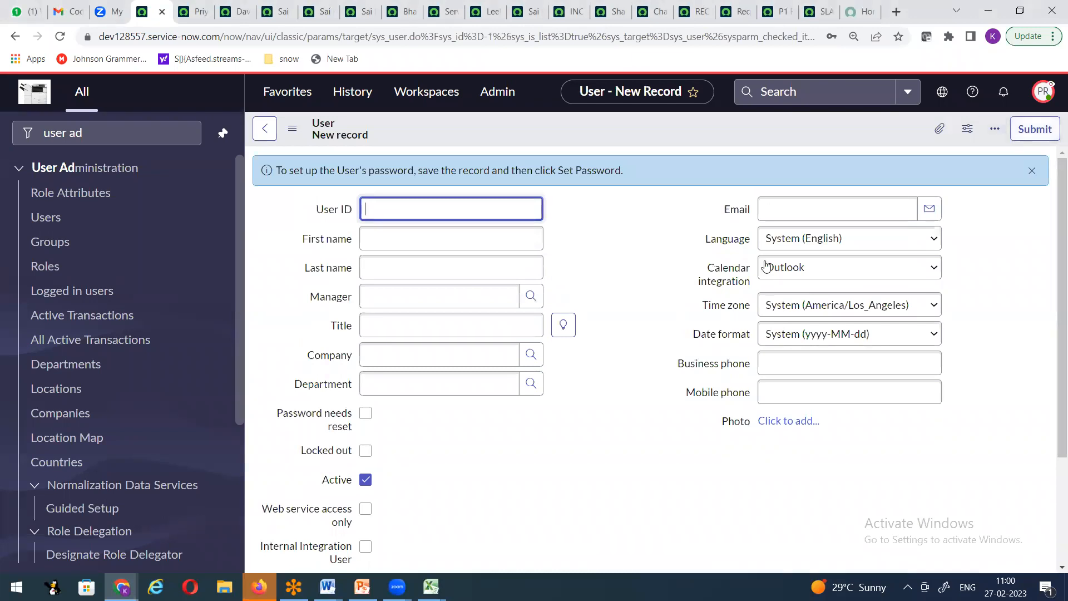
click(434, 209)
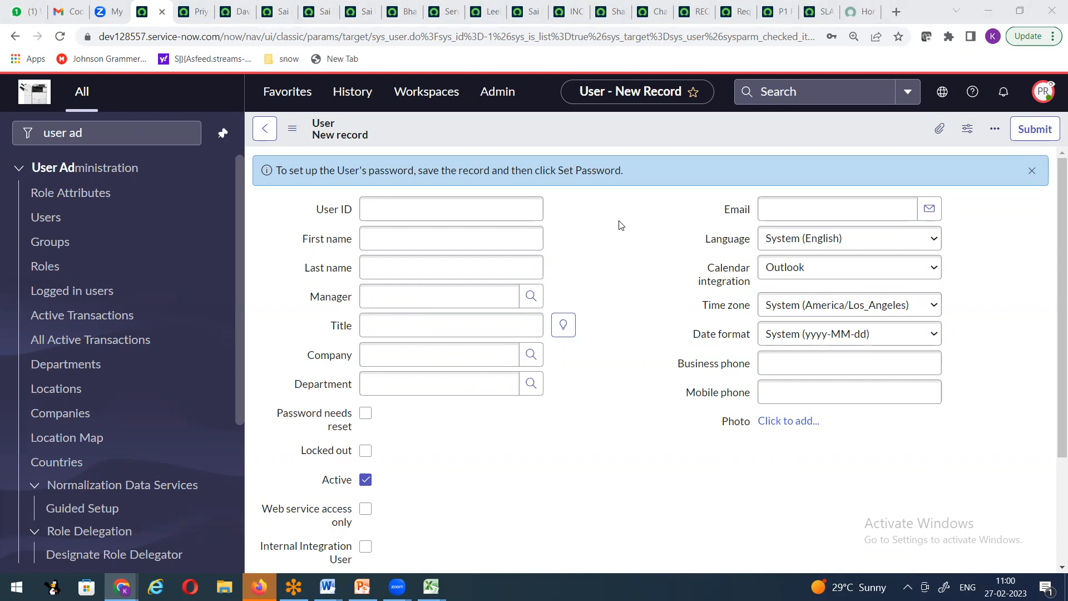
click(412, 208)
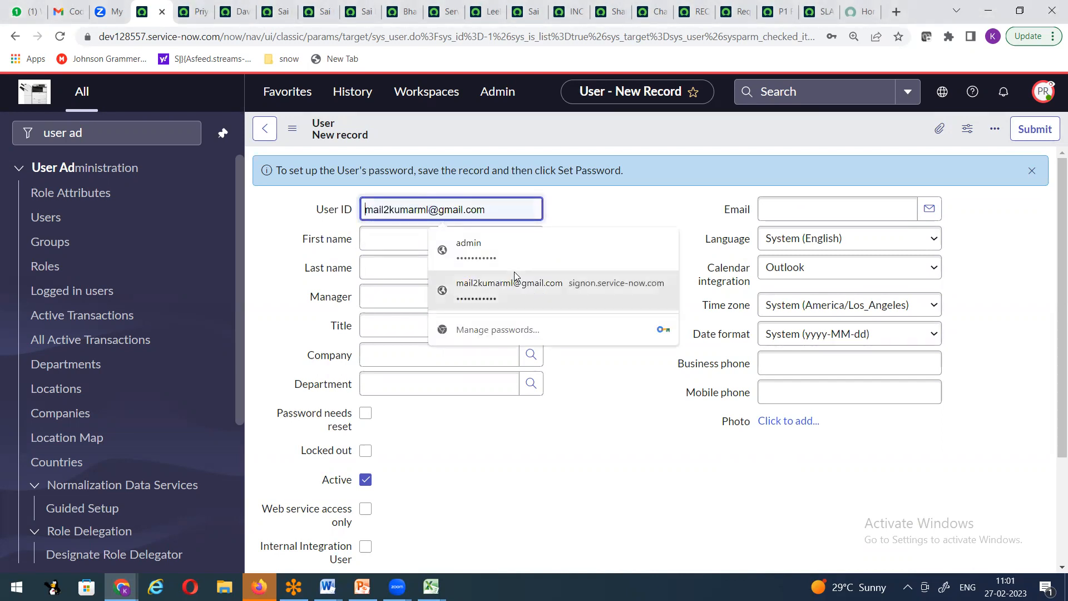
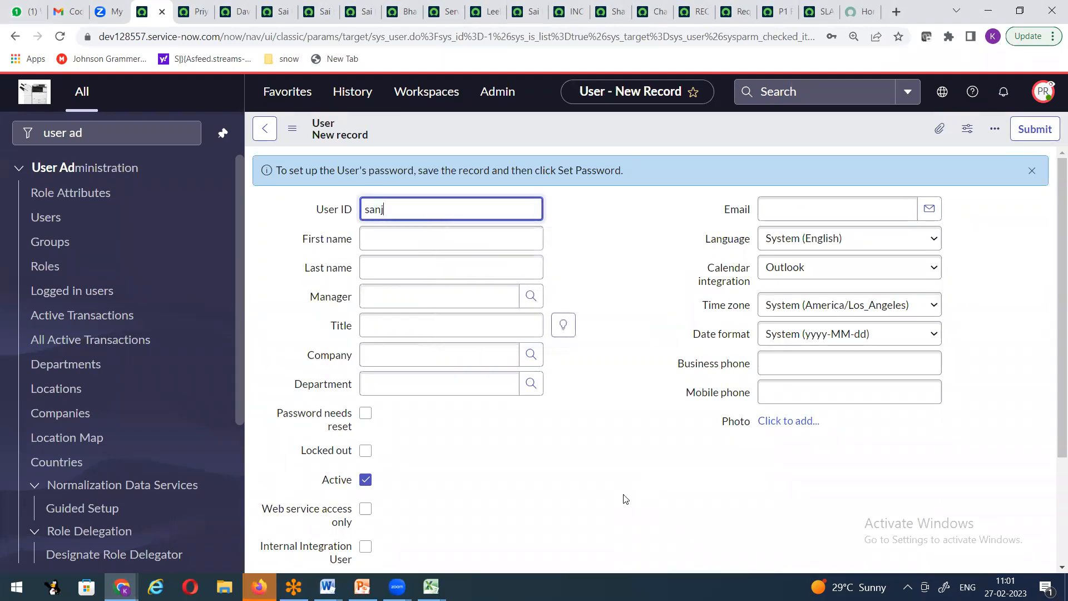
key(Tab)
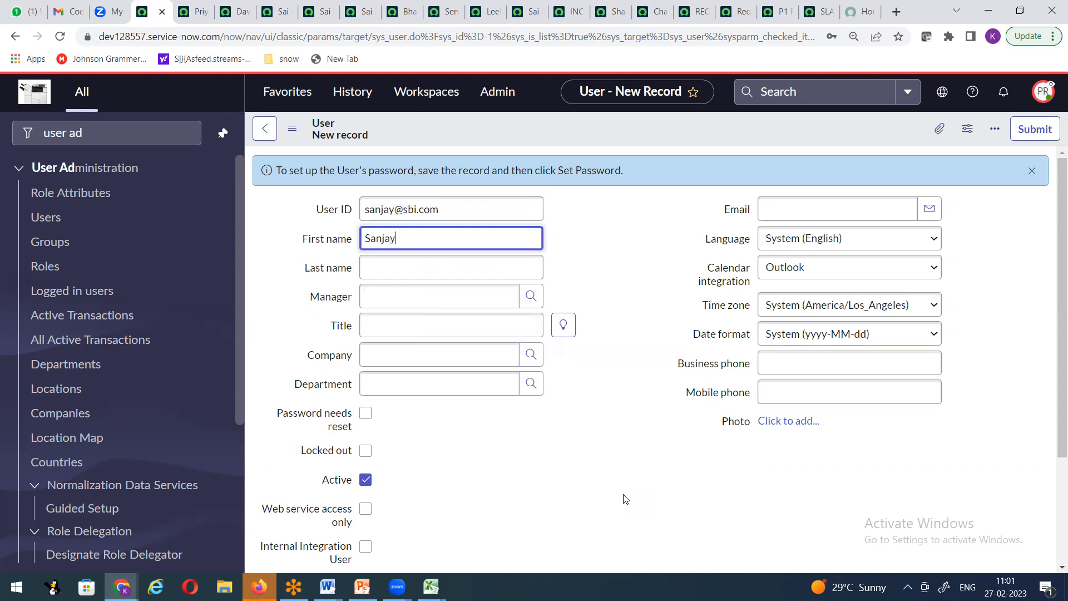
key(Tab)
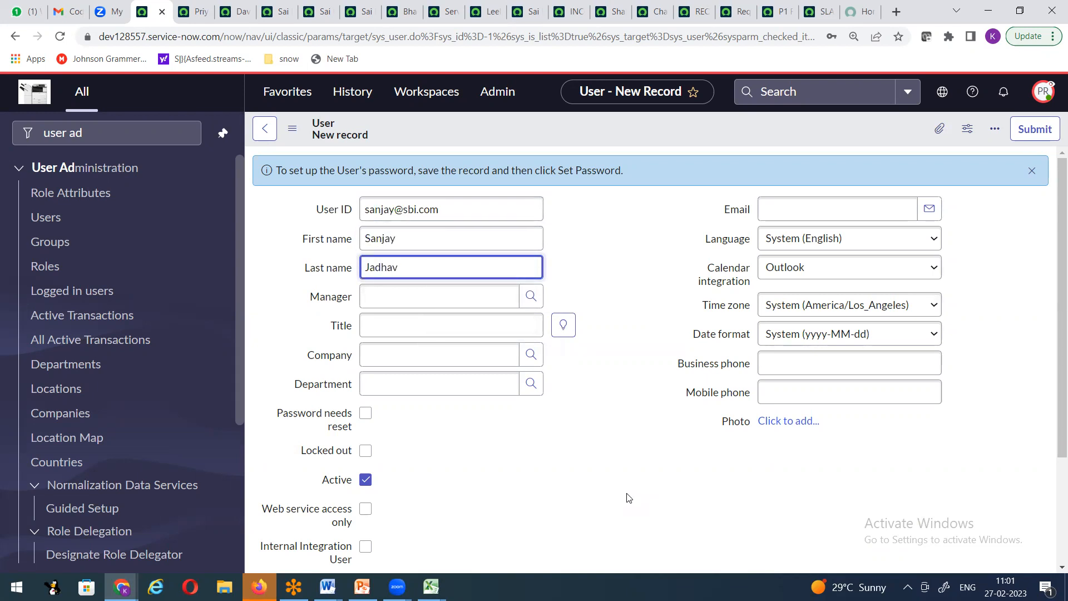
right_click(500, 125)
click(516, 136)
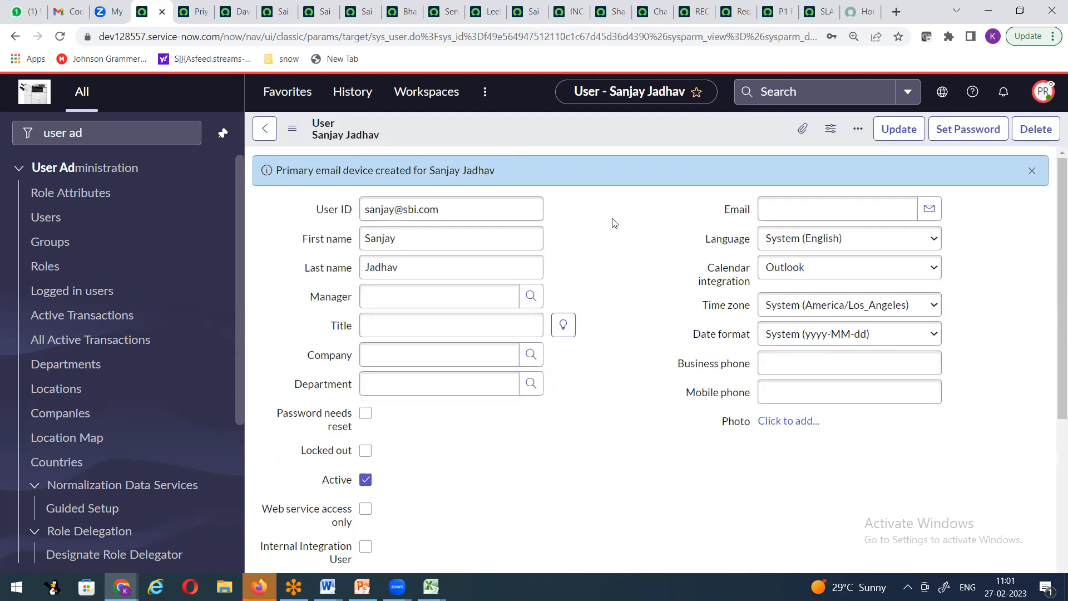
Step: Add the admin role to the new user's Roles list and save, then copy the instance URL to a private window
scroll(567, 289, down, 5)
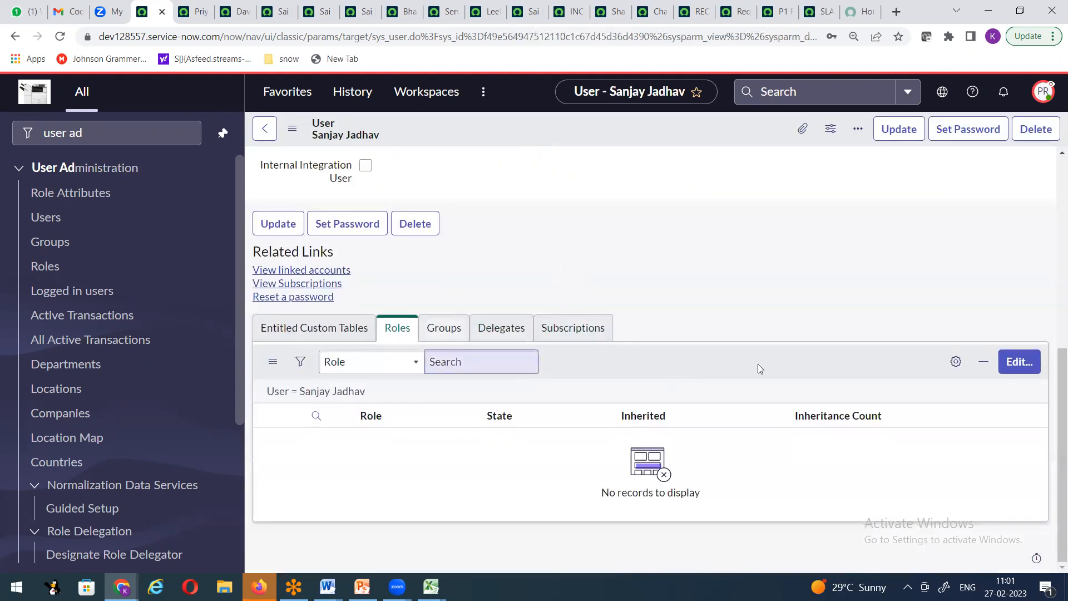
click(1005, 368)
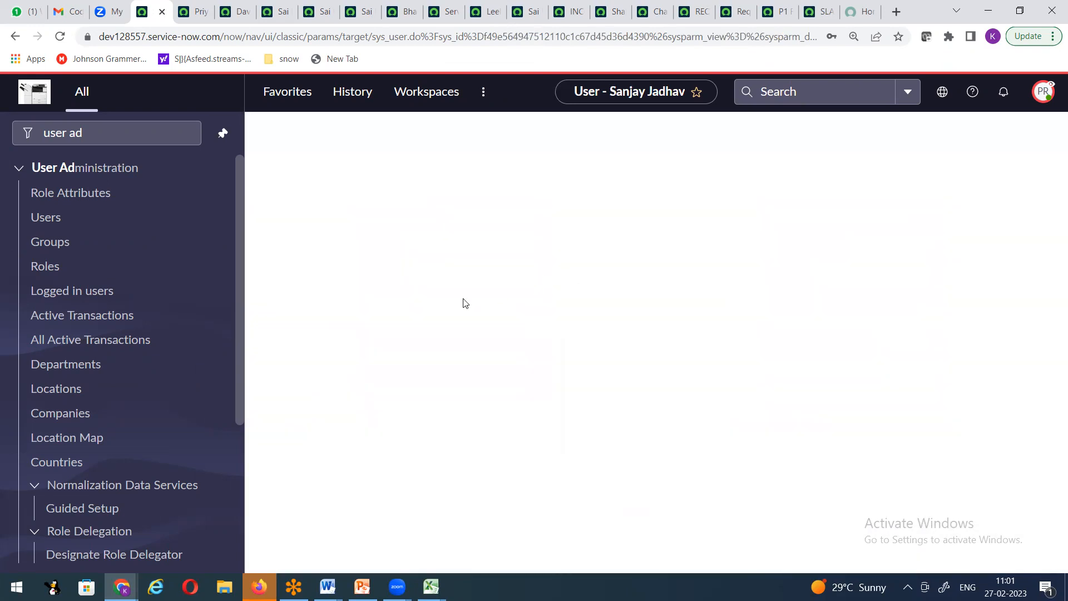
click(448, 300)
text(admin)
click(436, 369)
click(638, 426)
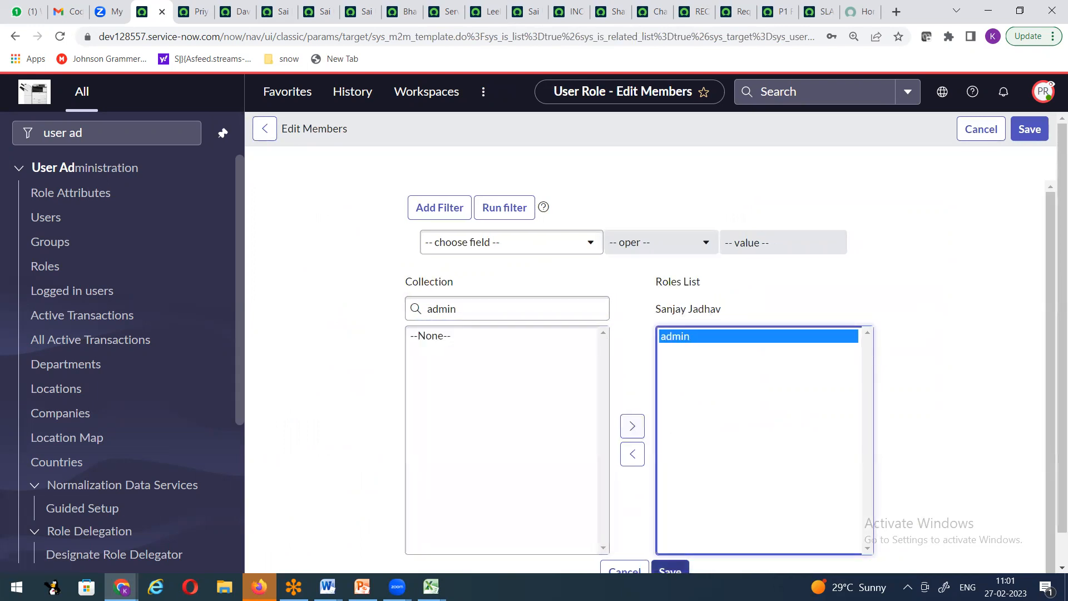
click(670, 572)
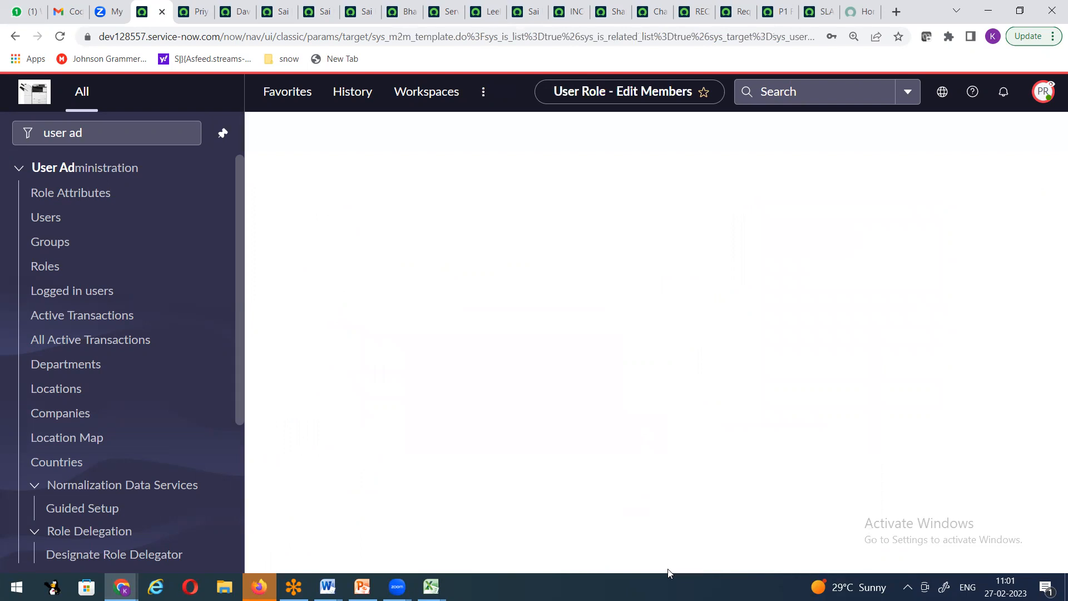
click(1021, 171)
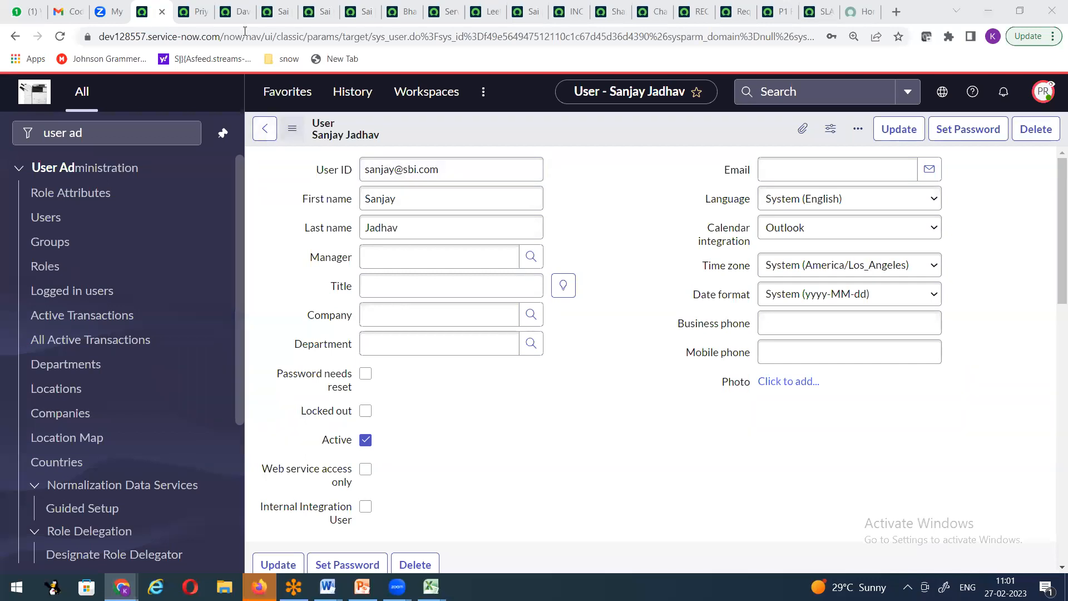
drag(220, 35, 96, 37)
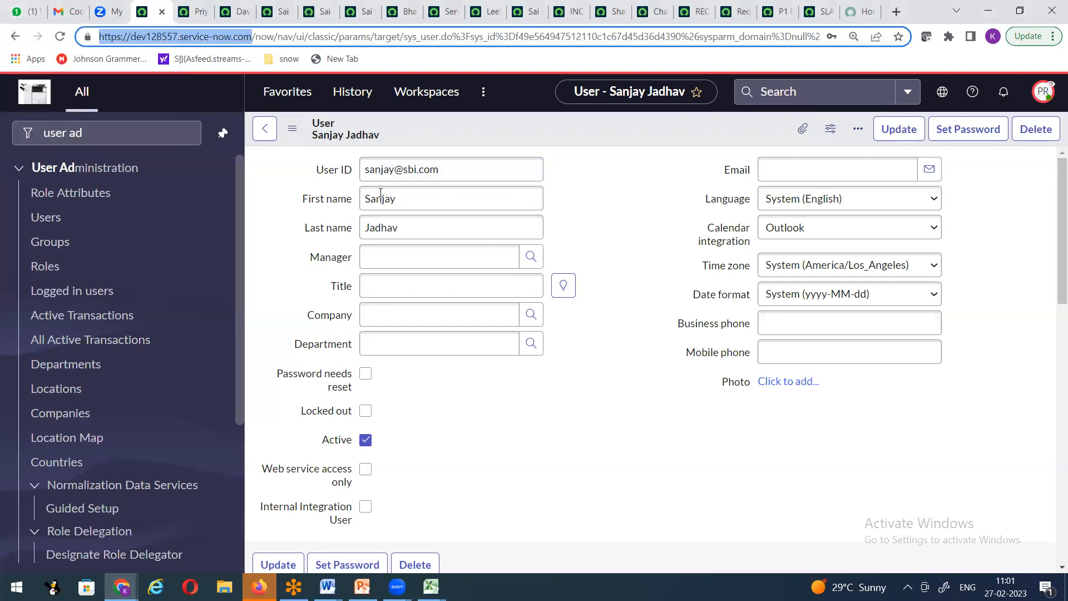
key(ctrl+shift+n)
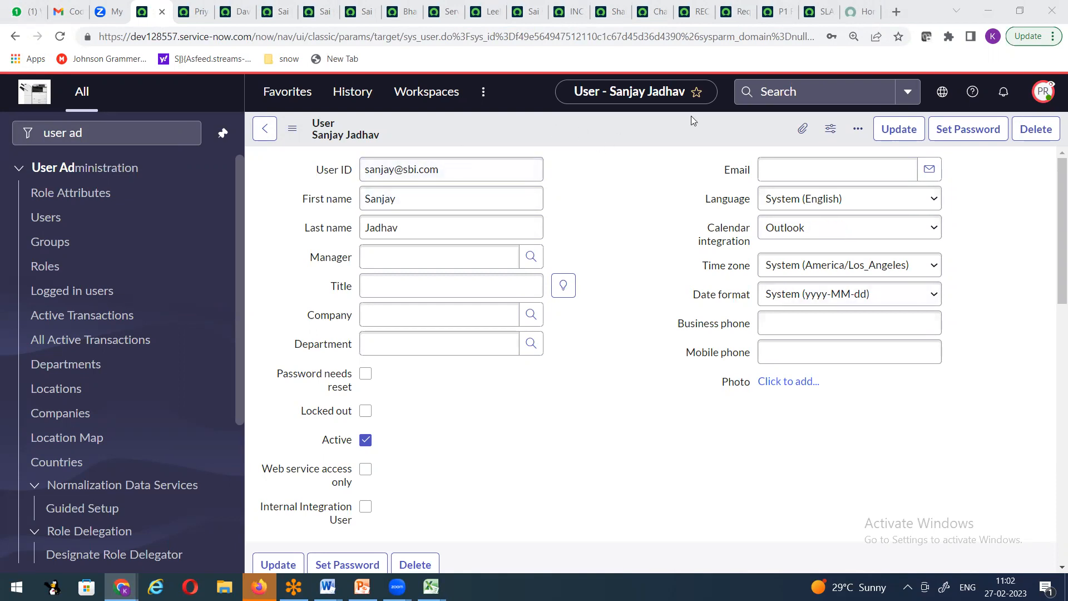
Step: Show all users sorted by Created, newest first
click(896, 131)
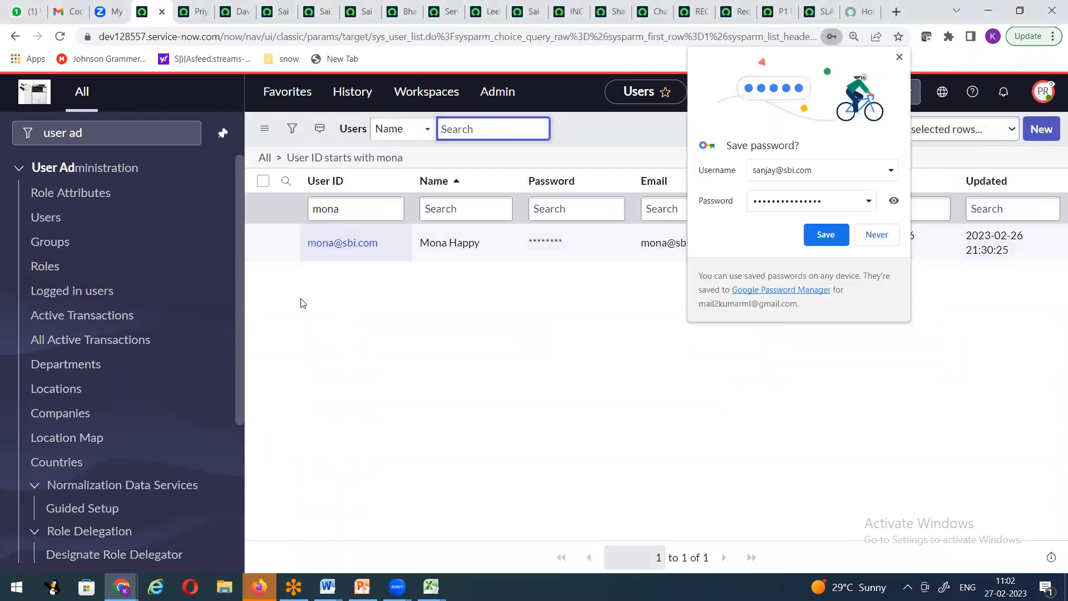
click(44, 222)
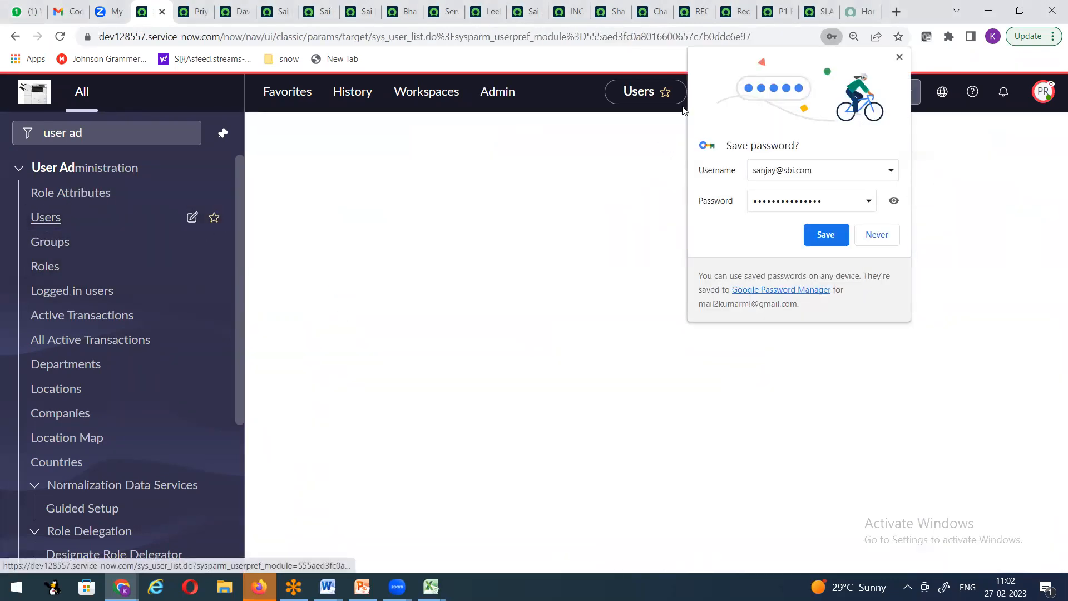
click(897, 59)
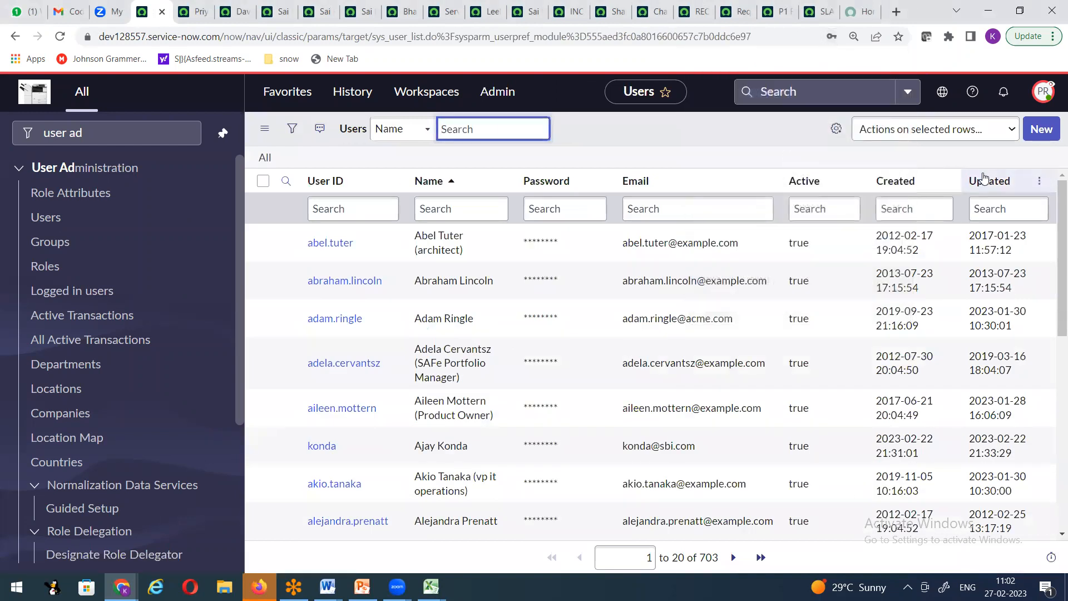
click(884, 186)
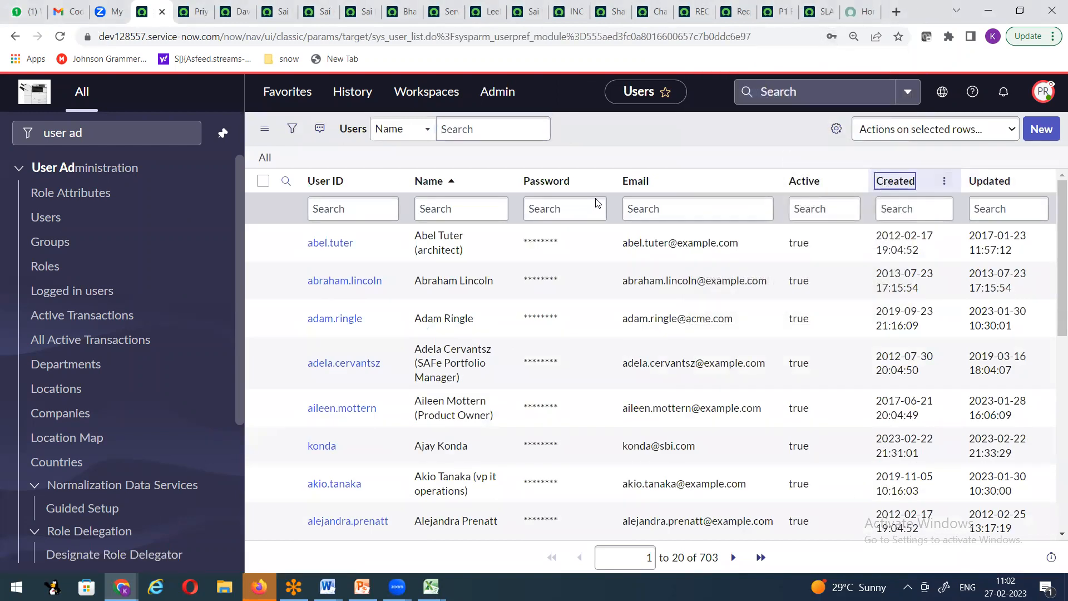
click(320, 250)
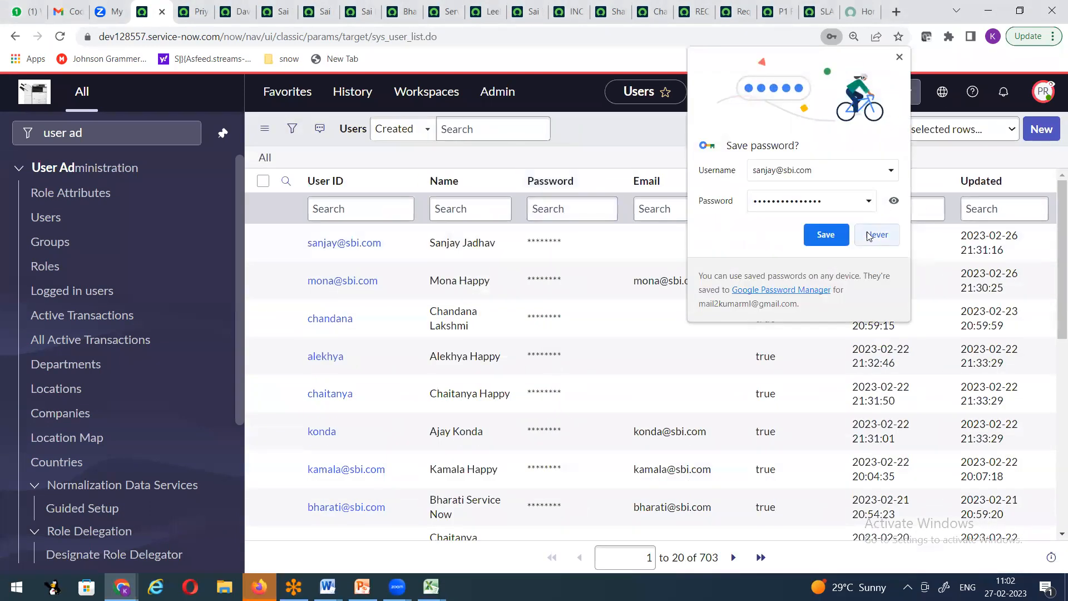
click(826, 233)
Step: Enter a new password in the newest user's Password cell
click(589, 249)
double_click(590, 249)
text(•••••••••)
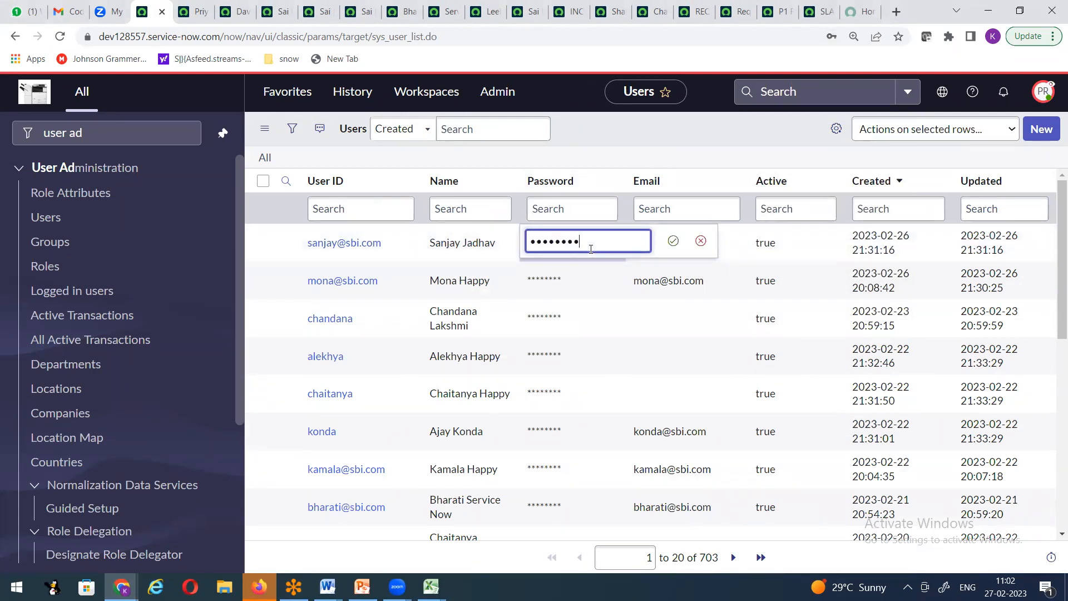
key(Return)
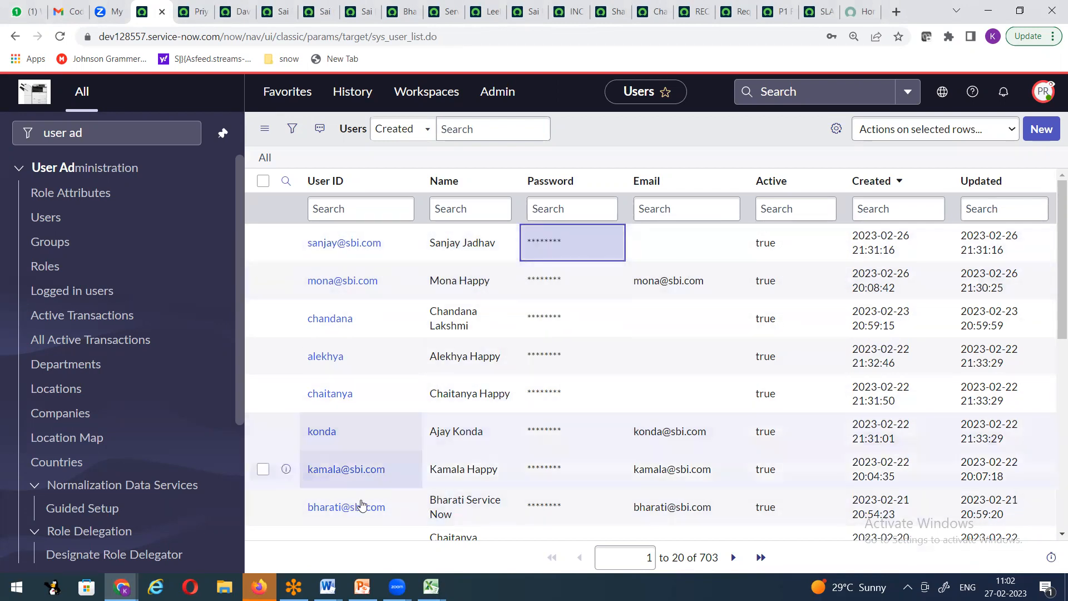
click(396, 587)
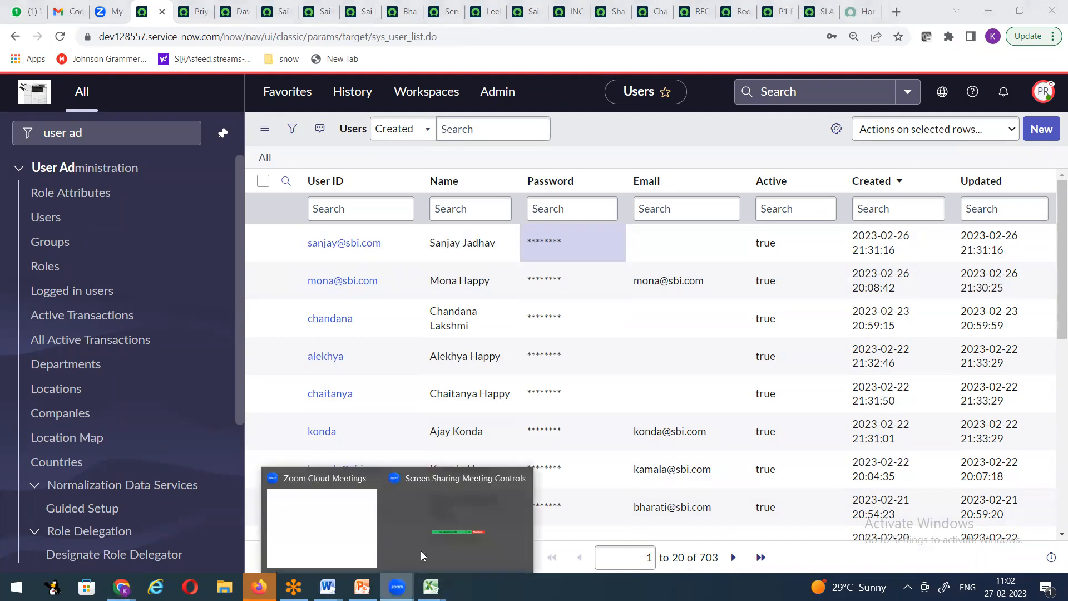
click(481, 490)
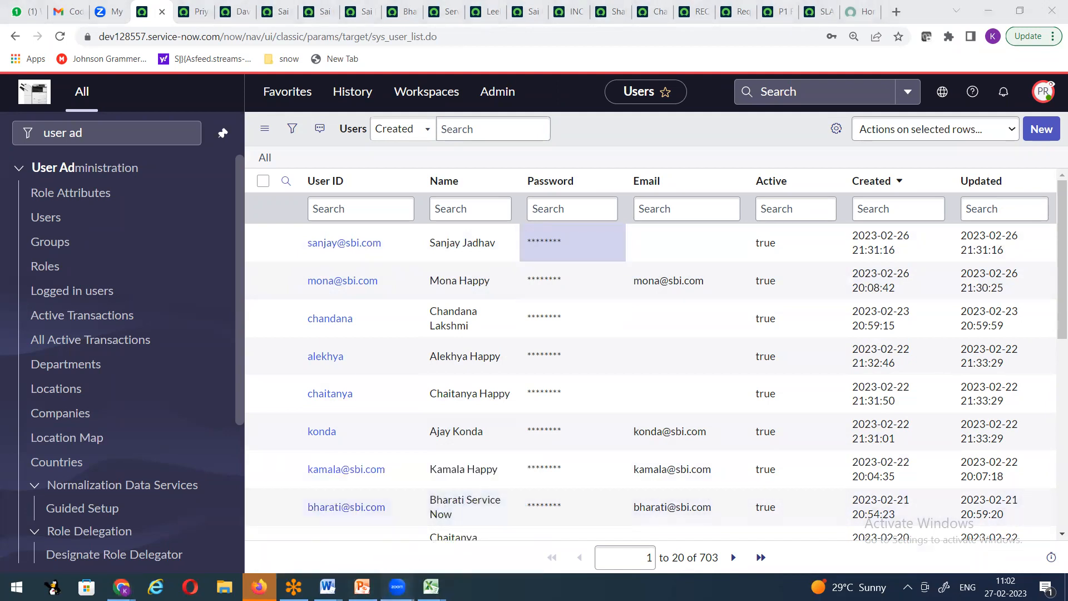
click(421, 510)
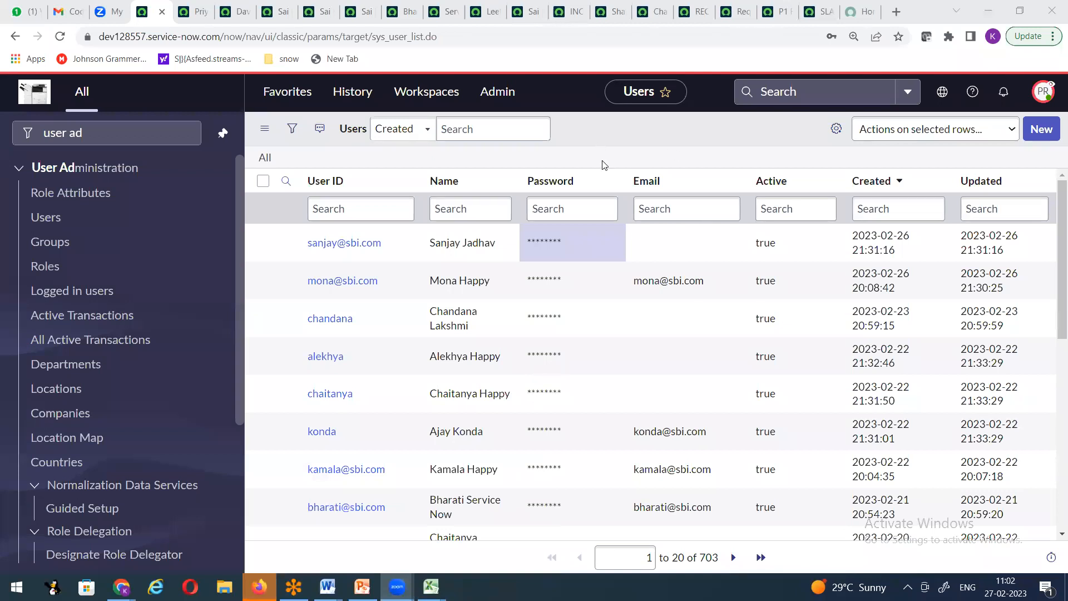
Step: Filter the Roles list by name 'itil' and scroll through the itil role's contained roles
click(194, 14)
click(148, 12)
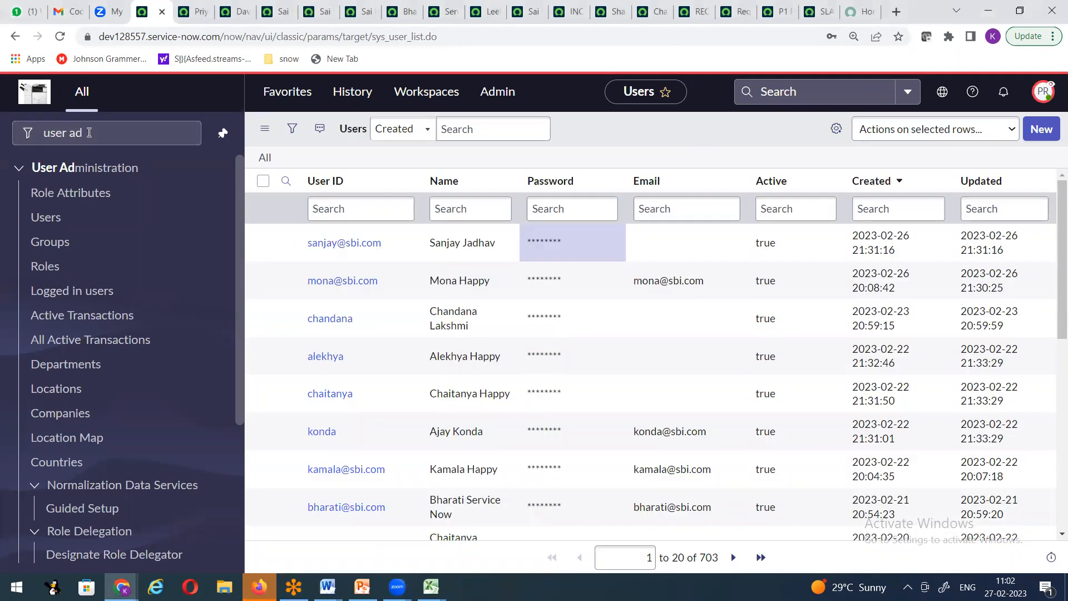
click(43, 269)
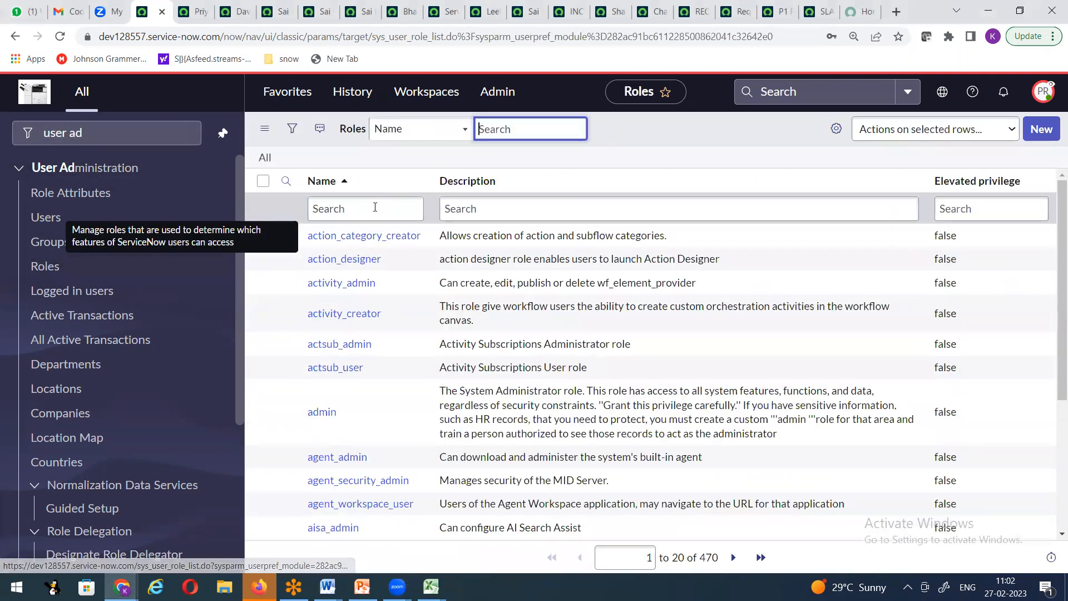
click(374, 207)
text(itil)
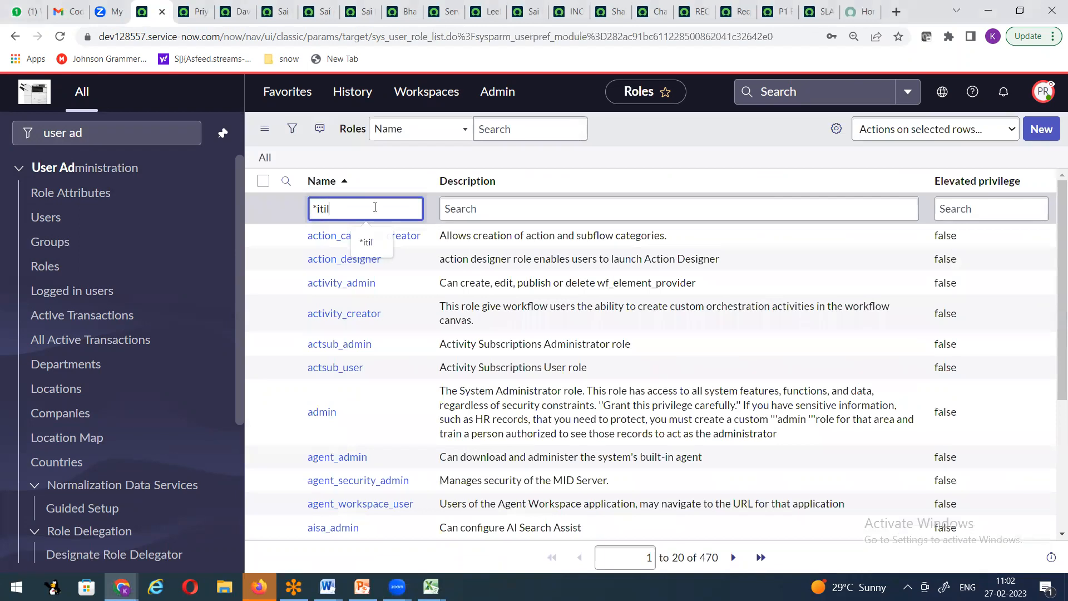
key(Return)
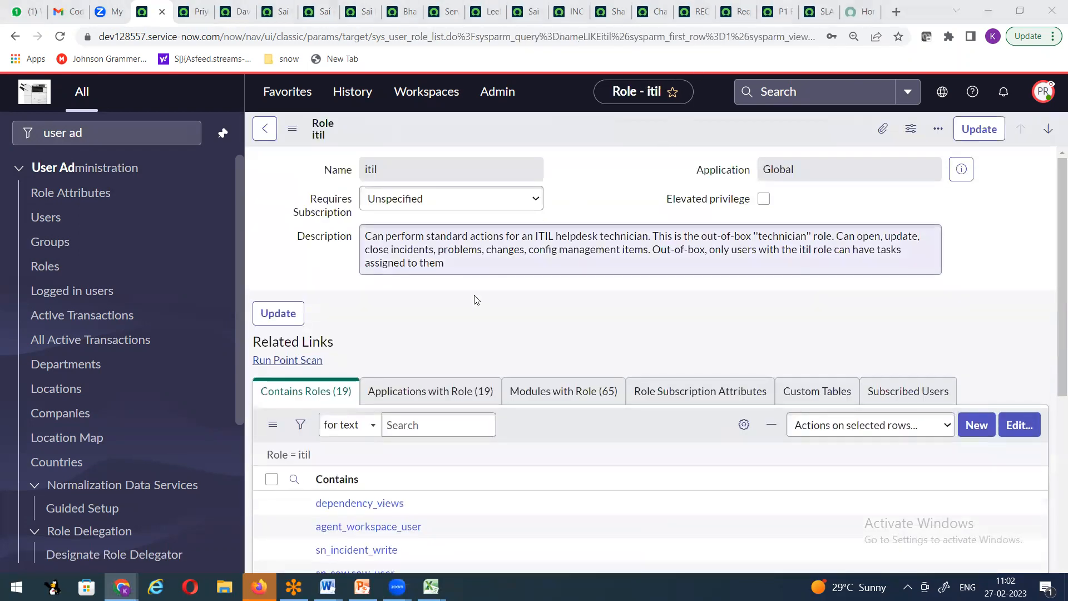
scroll(477, 300, down, 1)
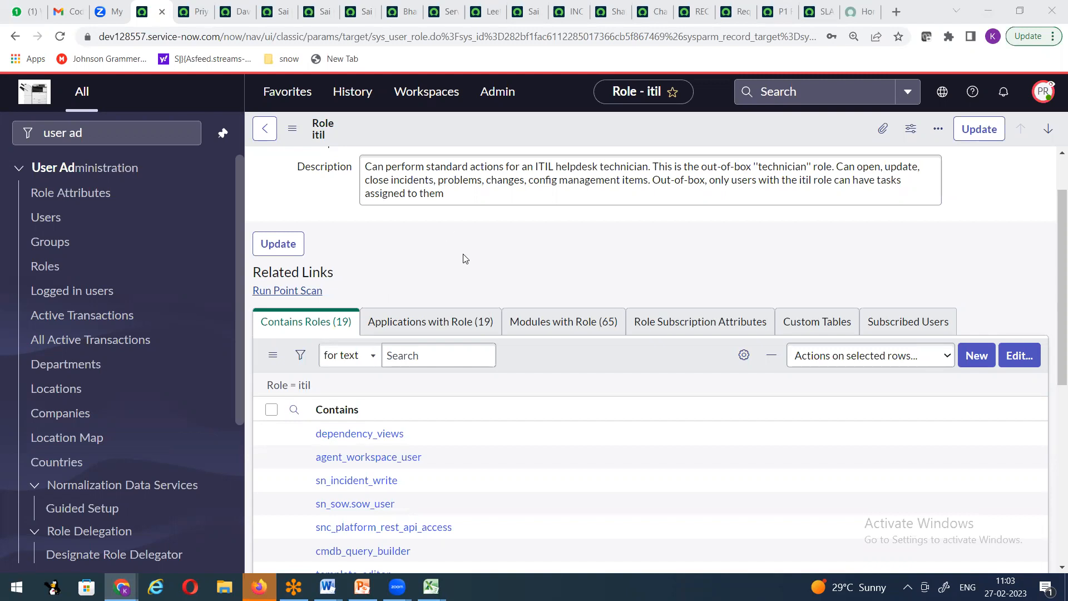
scroll(462, 256, up, 1)
Step: Search role names with '*ess', then rerun as 'starts with ess', which finds no records
click(45, 217)
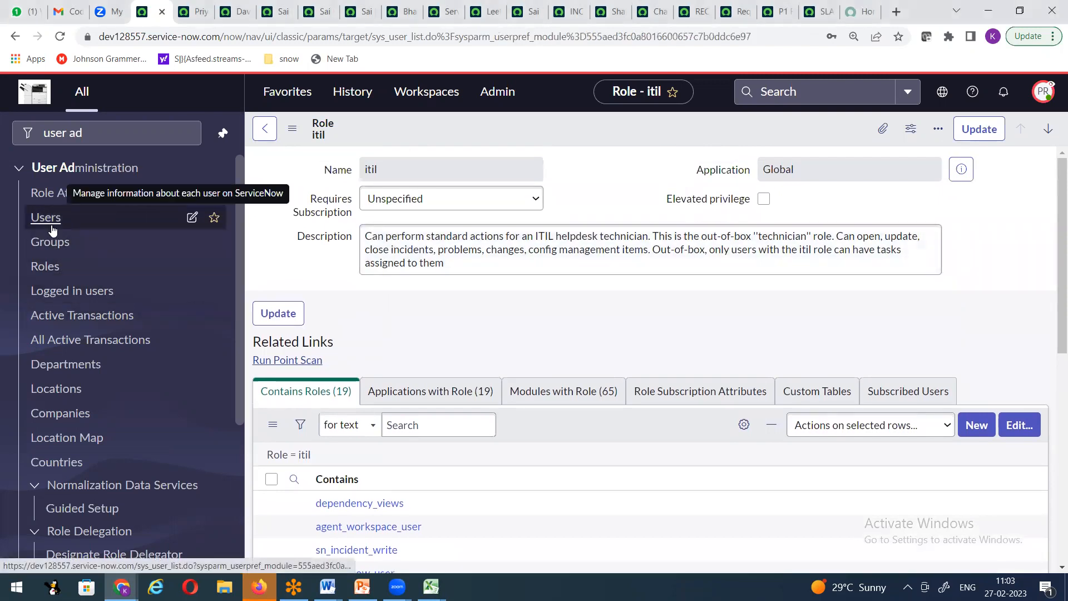
click(47, 268)
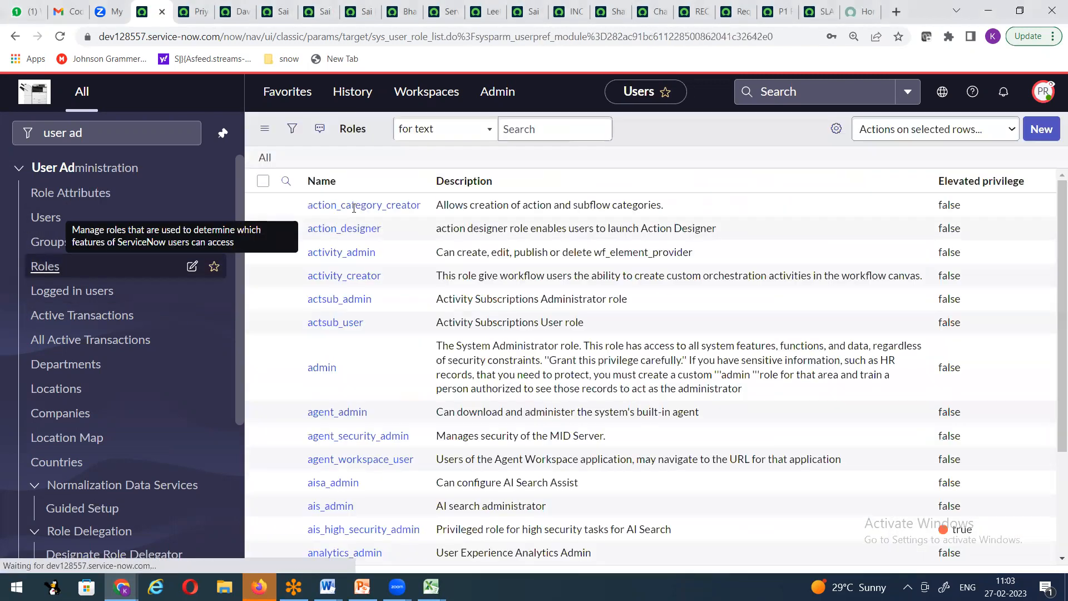
click(286, 181)
click(351, 207)
text(*ess)
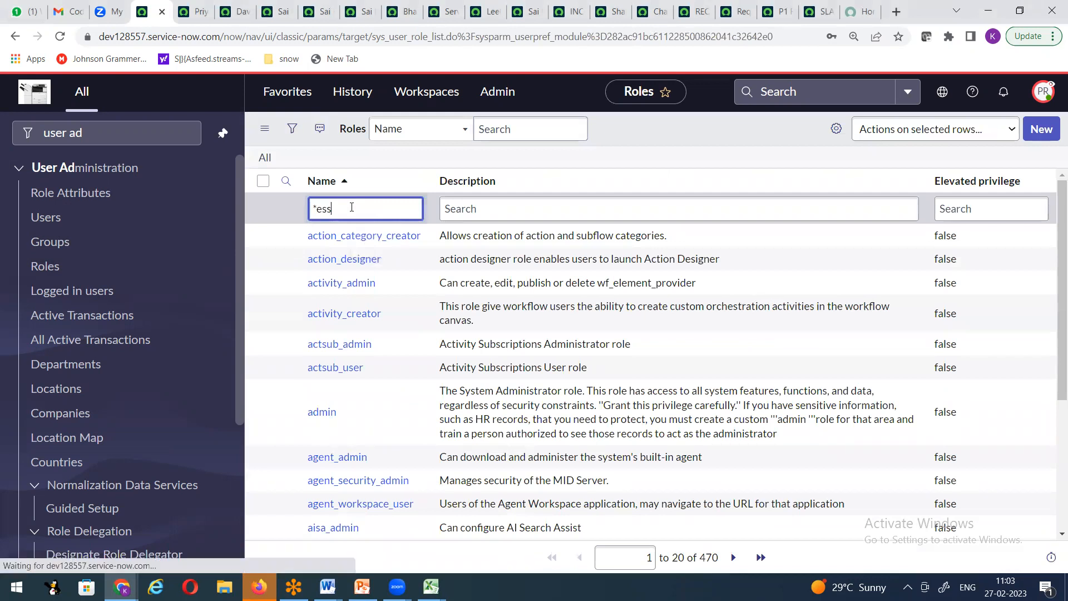
key(Return)
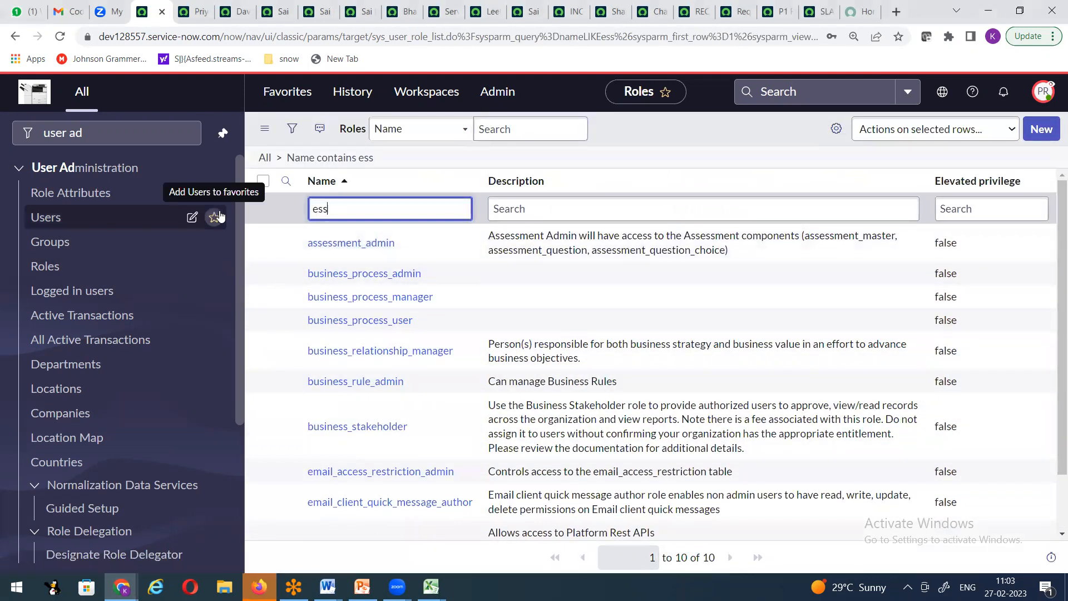
key(Return)
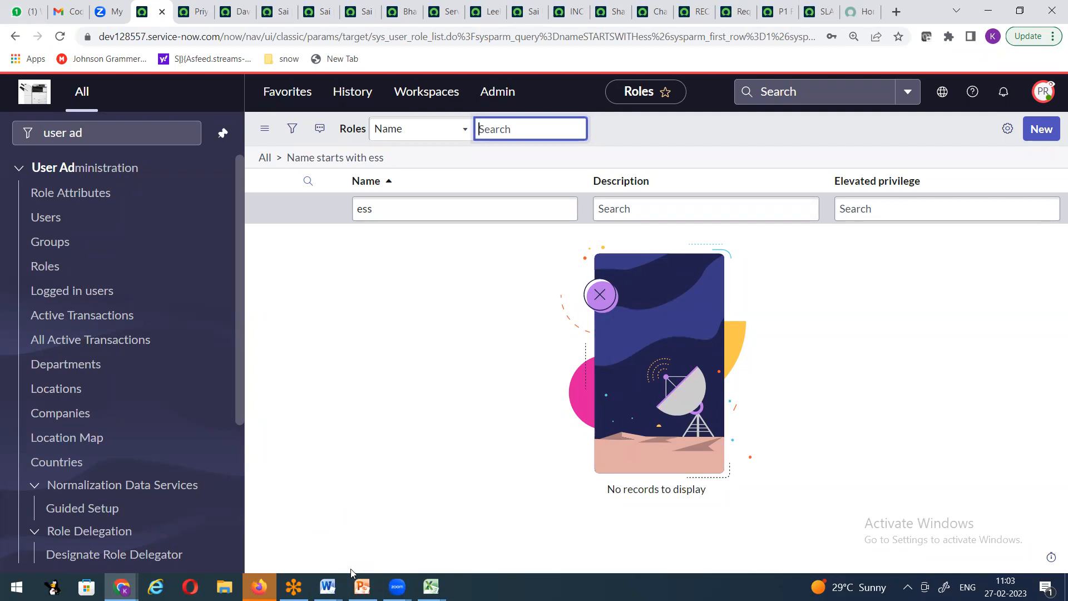
mouse_move(327, 585)
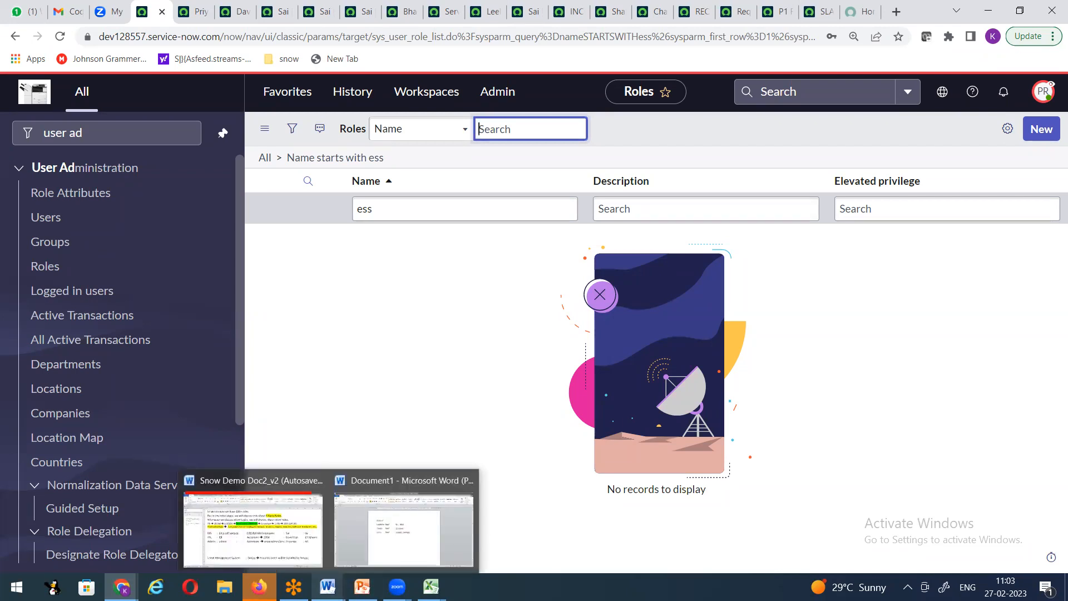
click(266, 549)
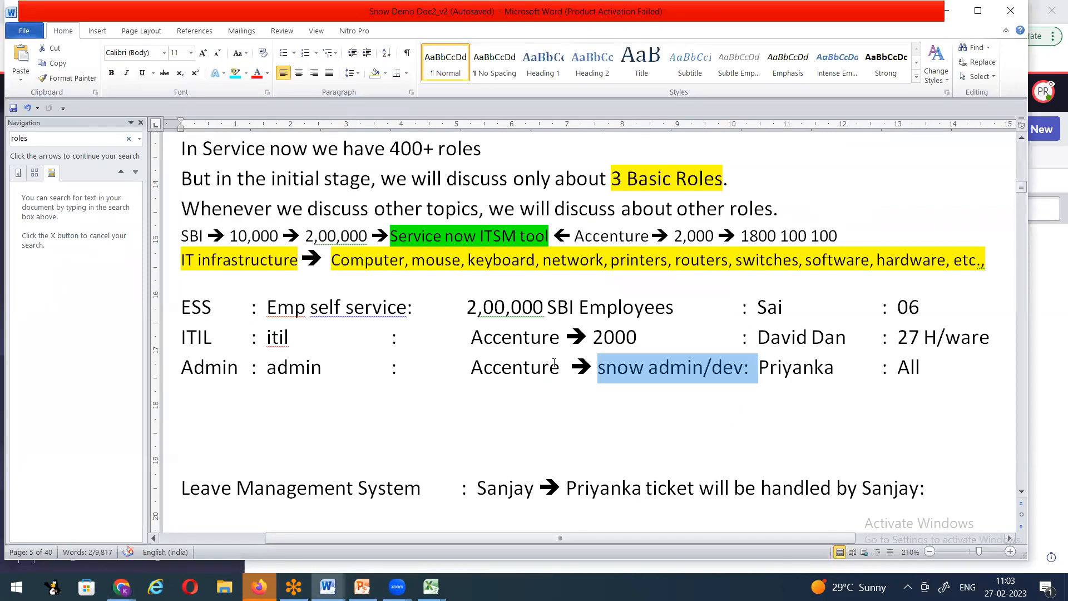
key(alt+Tab)
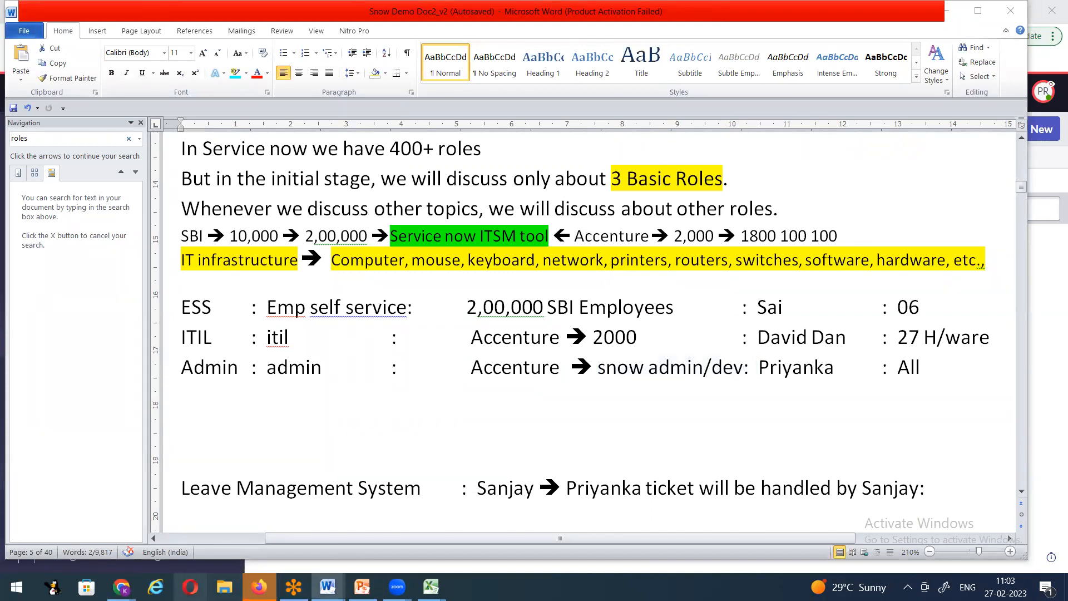
click(121, 587)
click(340, 331)
Step: Filter the navigator with 'my pr', open Self-Service > My Profile, and check its options menu
click(54, 129)
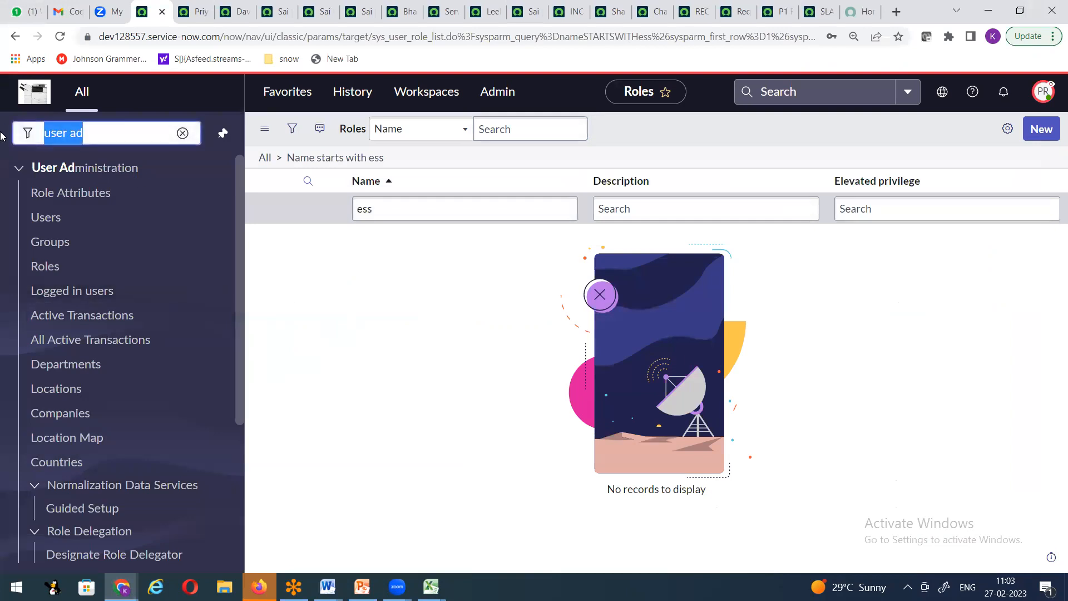
text(mu)
key(BackSpace)
text(y pr)
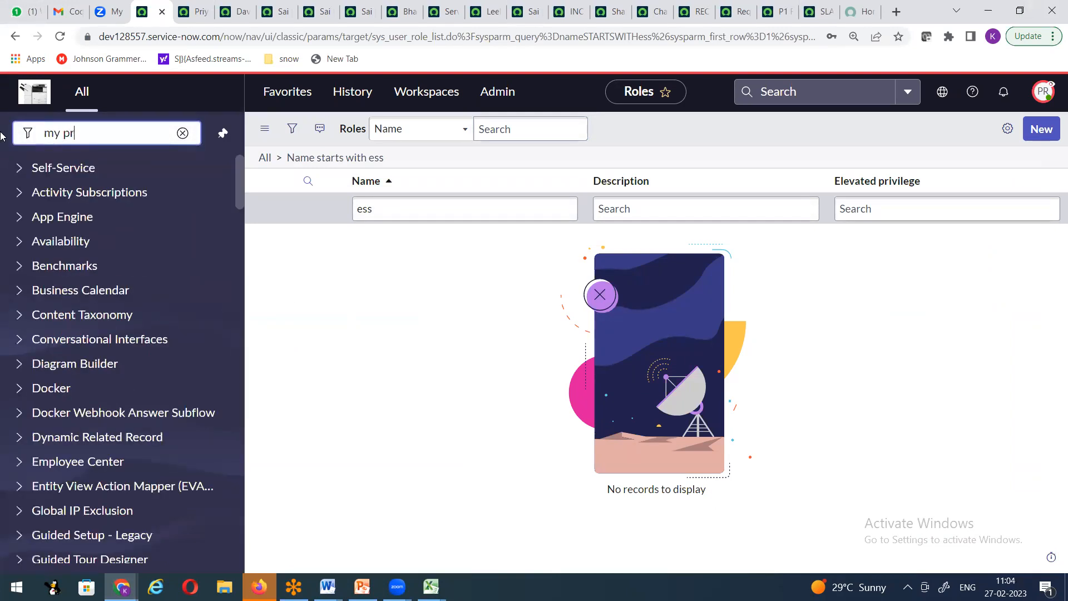
click(54, 198)
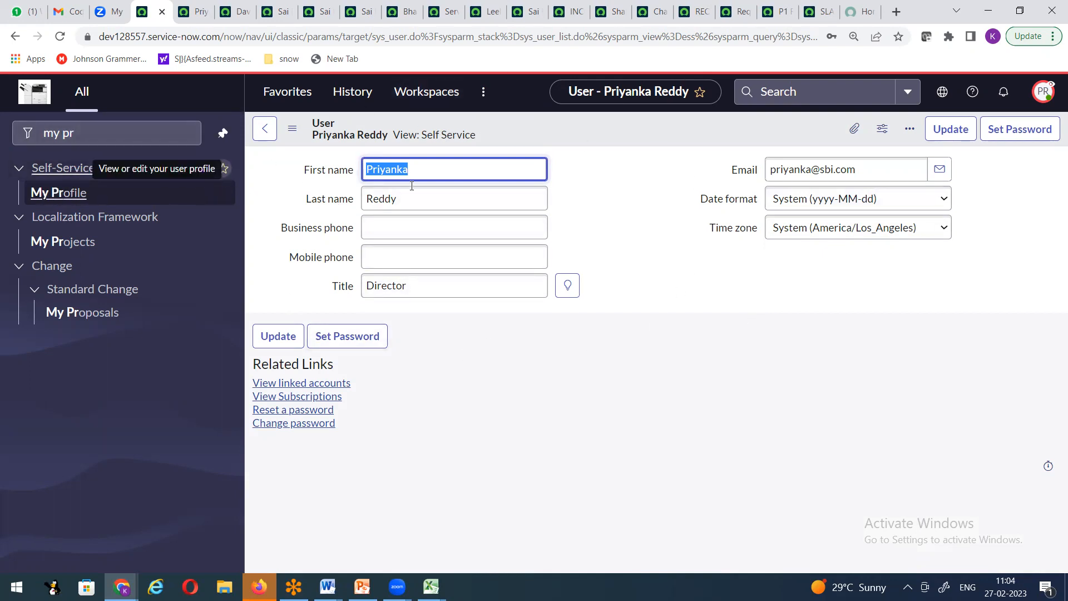
click(292, 129)
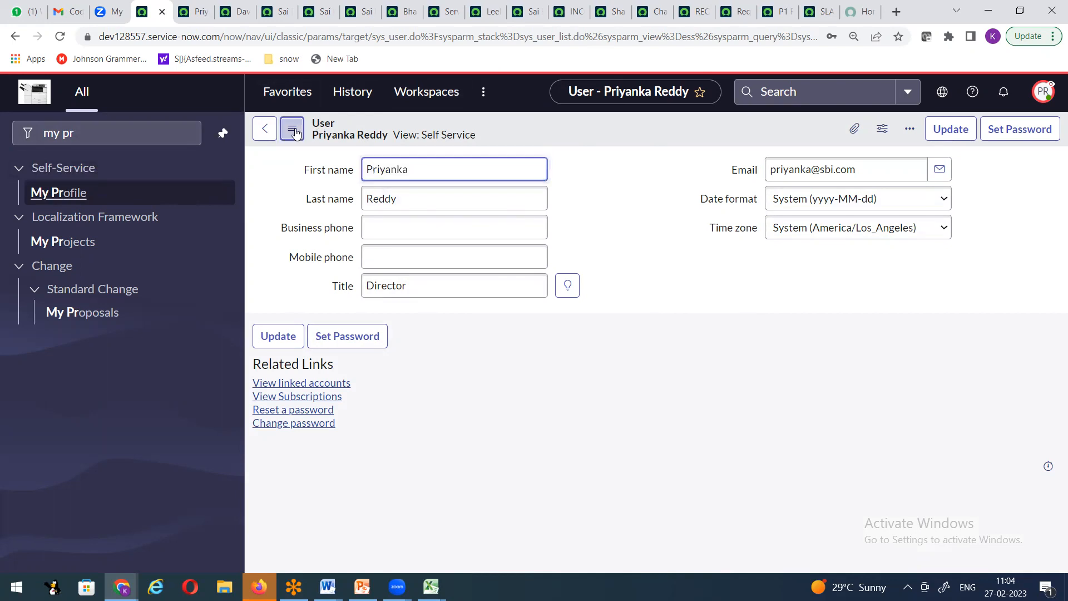
click(598, 182)
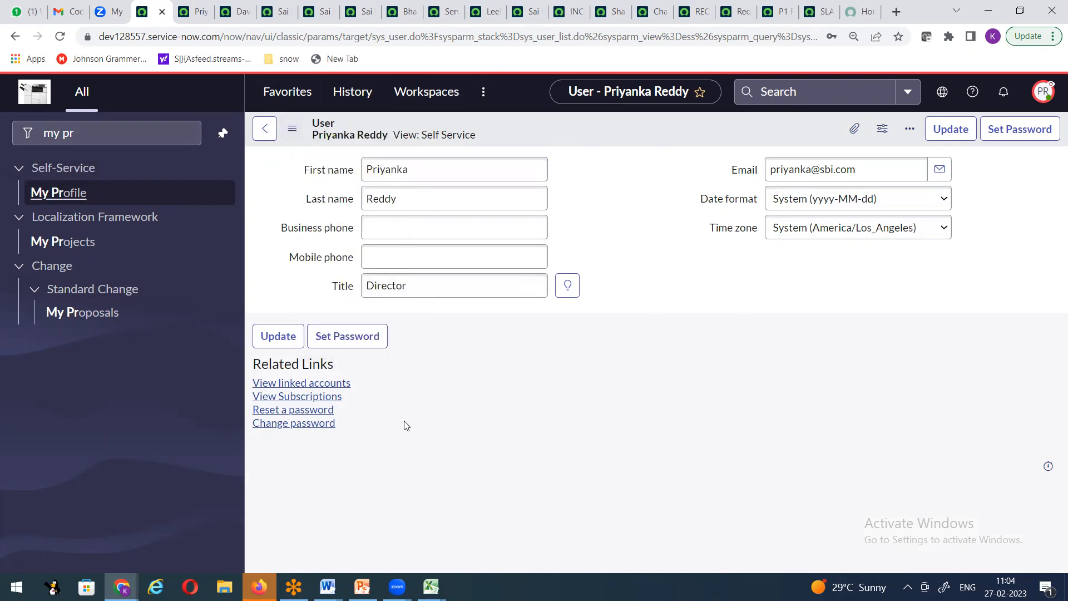